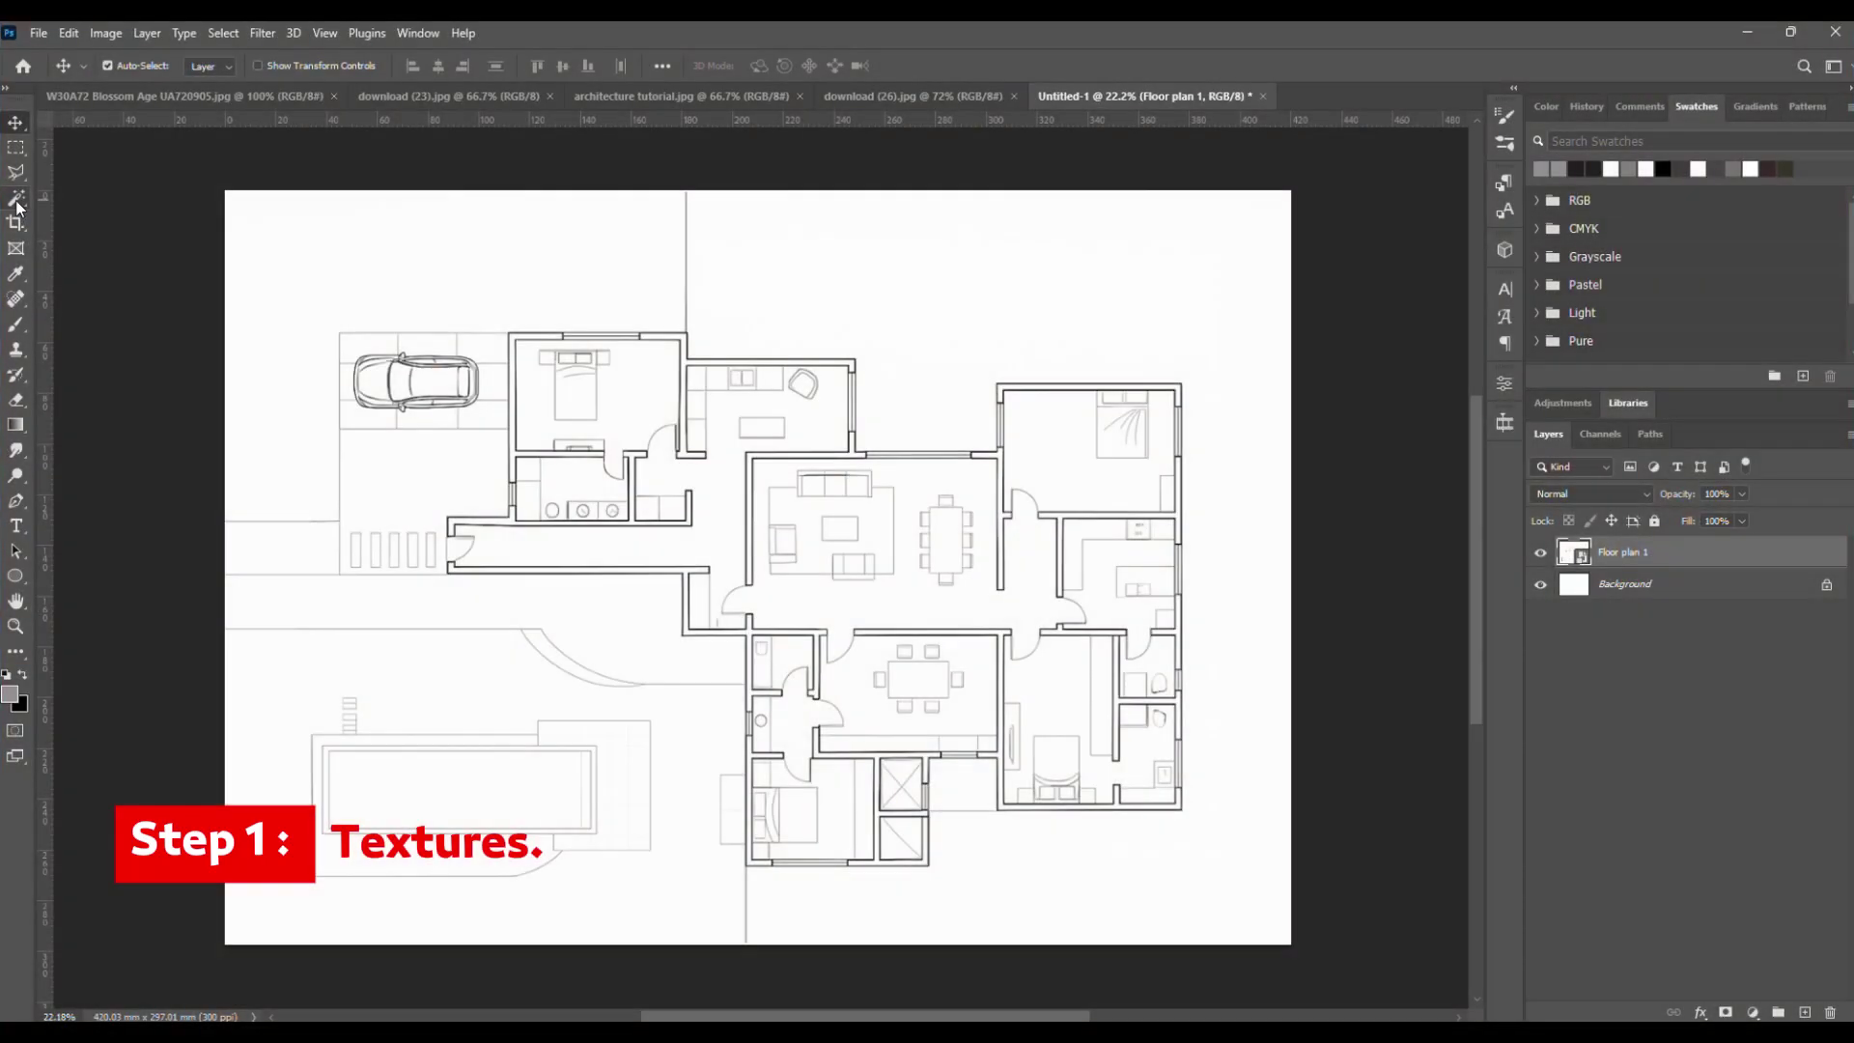
# - Select the interior floor areas of the rooms on the Floor plan 1 layer with the Magic Wand
pyautogui.click(18, 205)
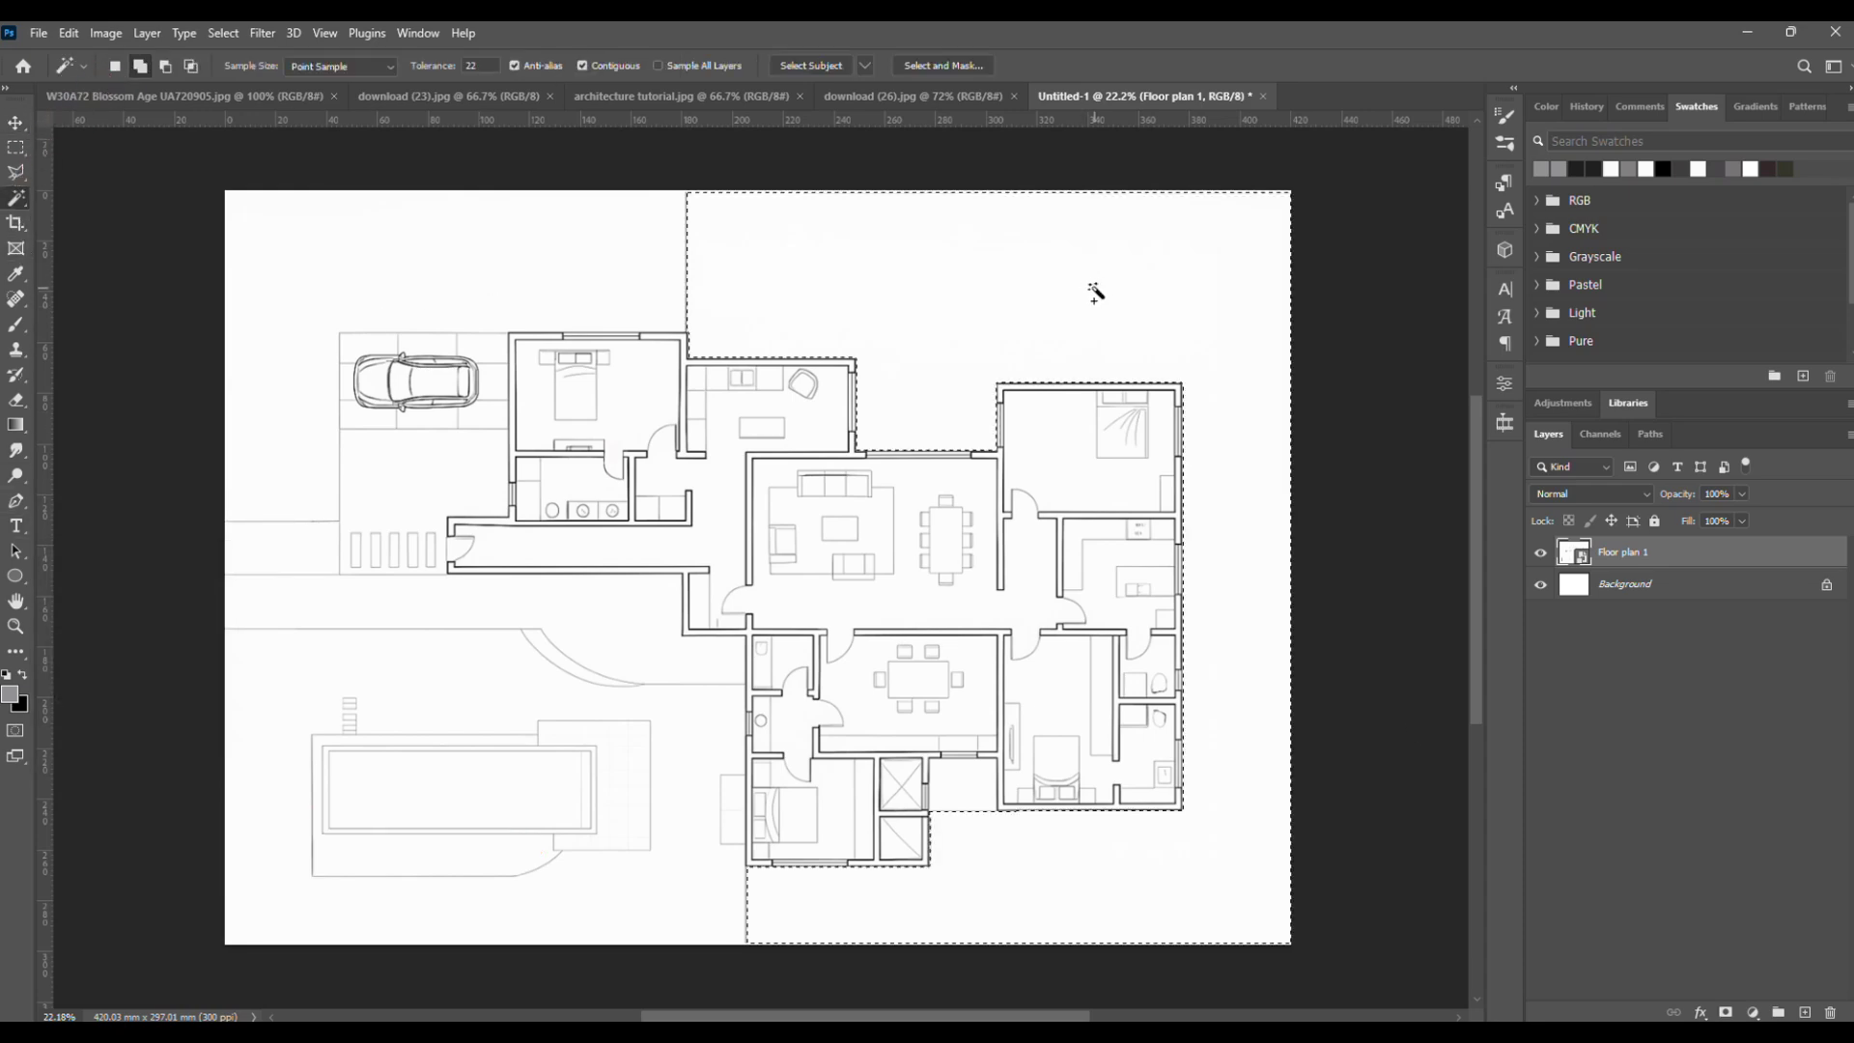
pyautogui.scroll(5, 1095, 494)
pyautogui.scroll(-2, 1092, 410)
pyautogui.click(1094, 409)
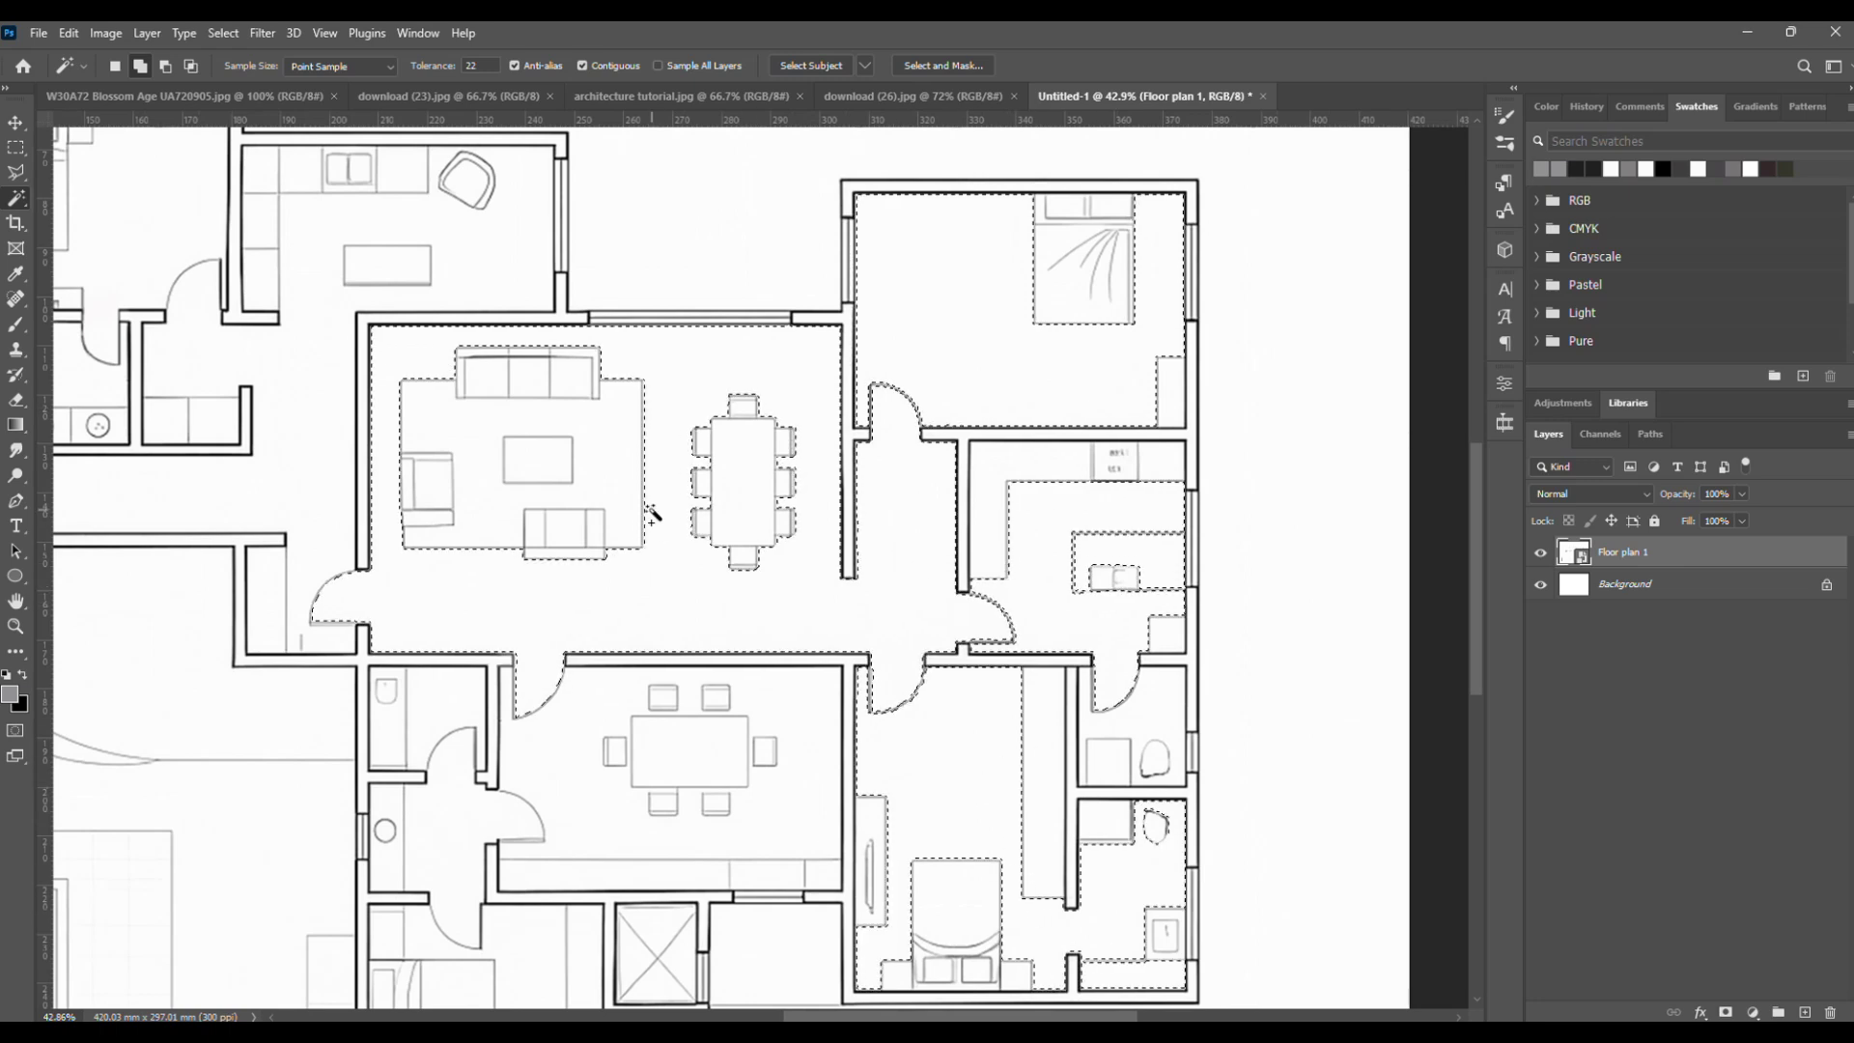
pyautogui.scroll(-4, 653, 514)
pyautogui.scroll(4, 794, 754)
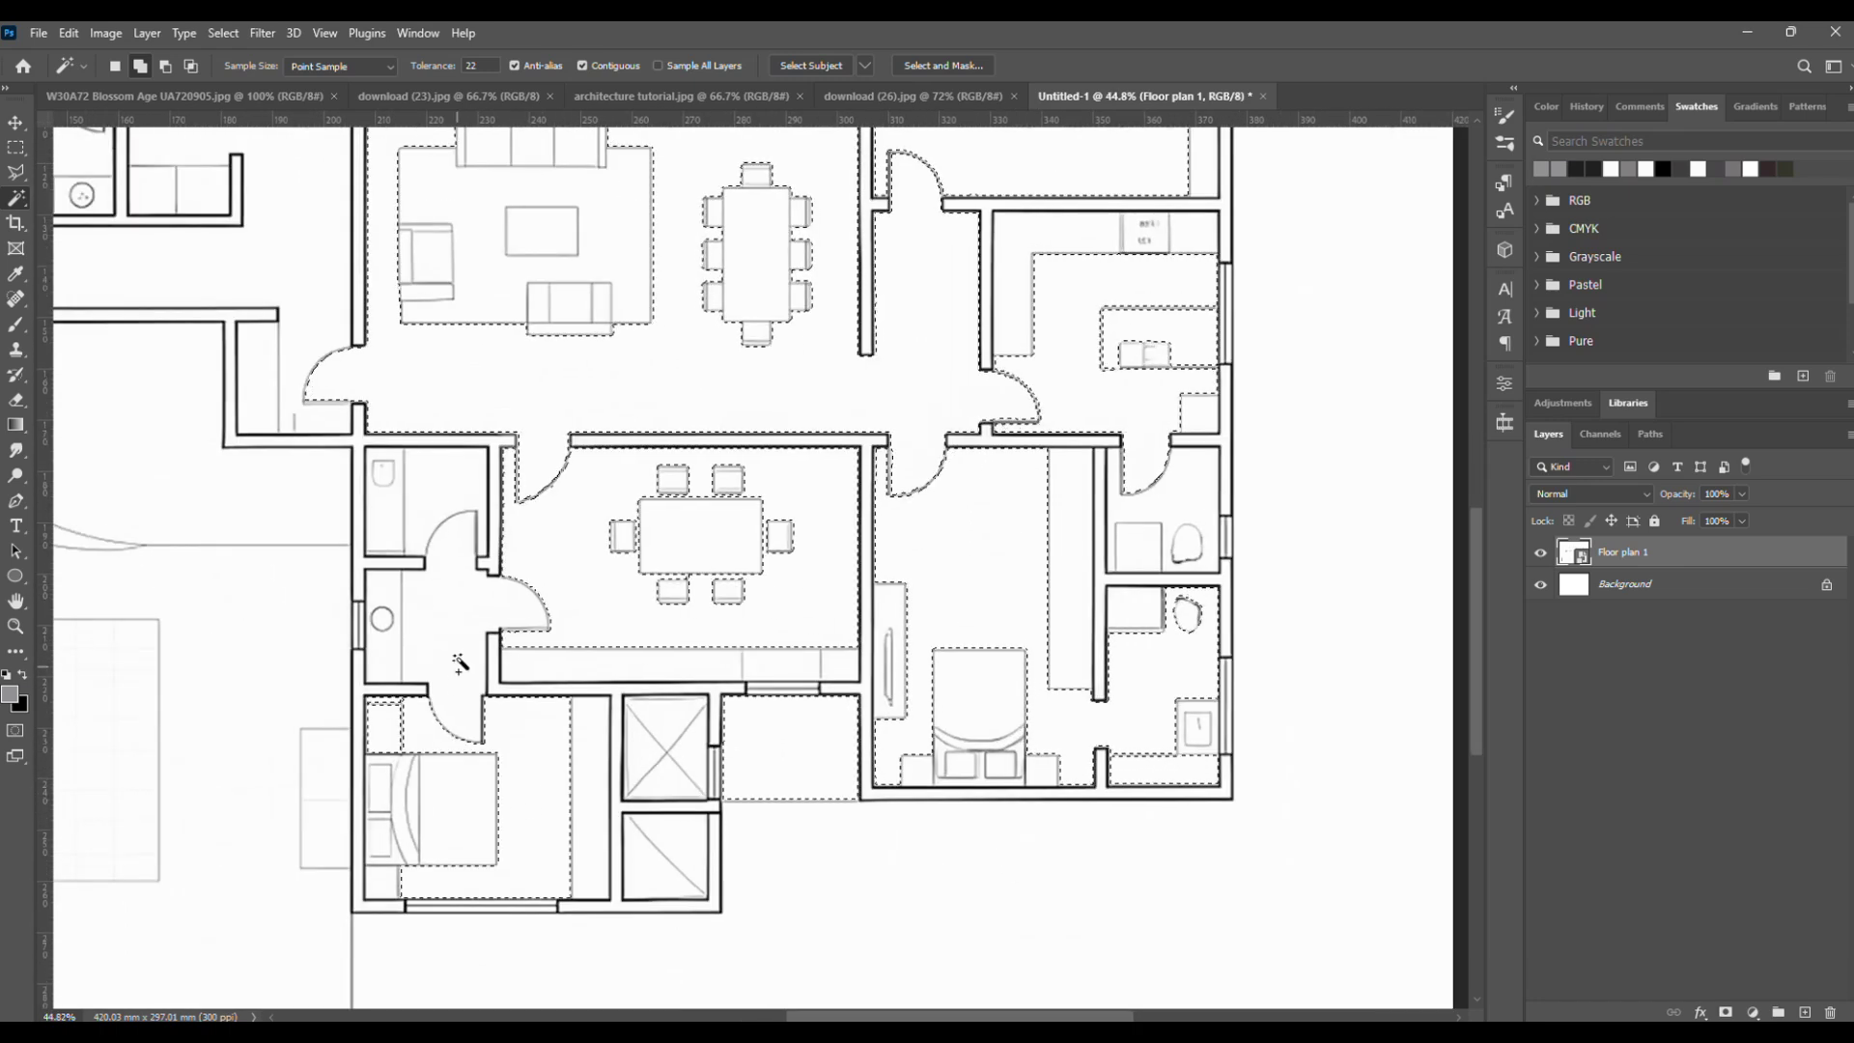
pyautogui.click(446, 530)
pyautogui.scroll(-1, 399, 177)
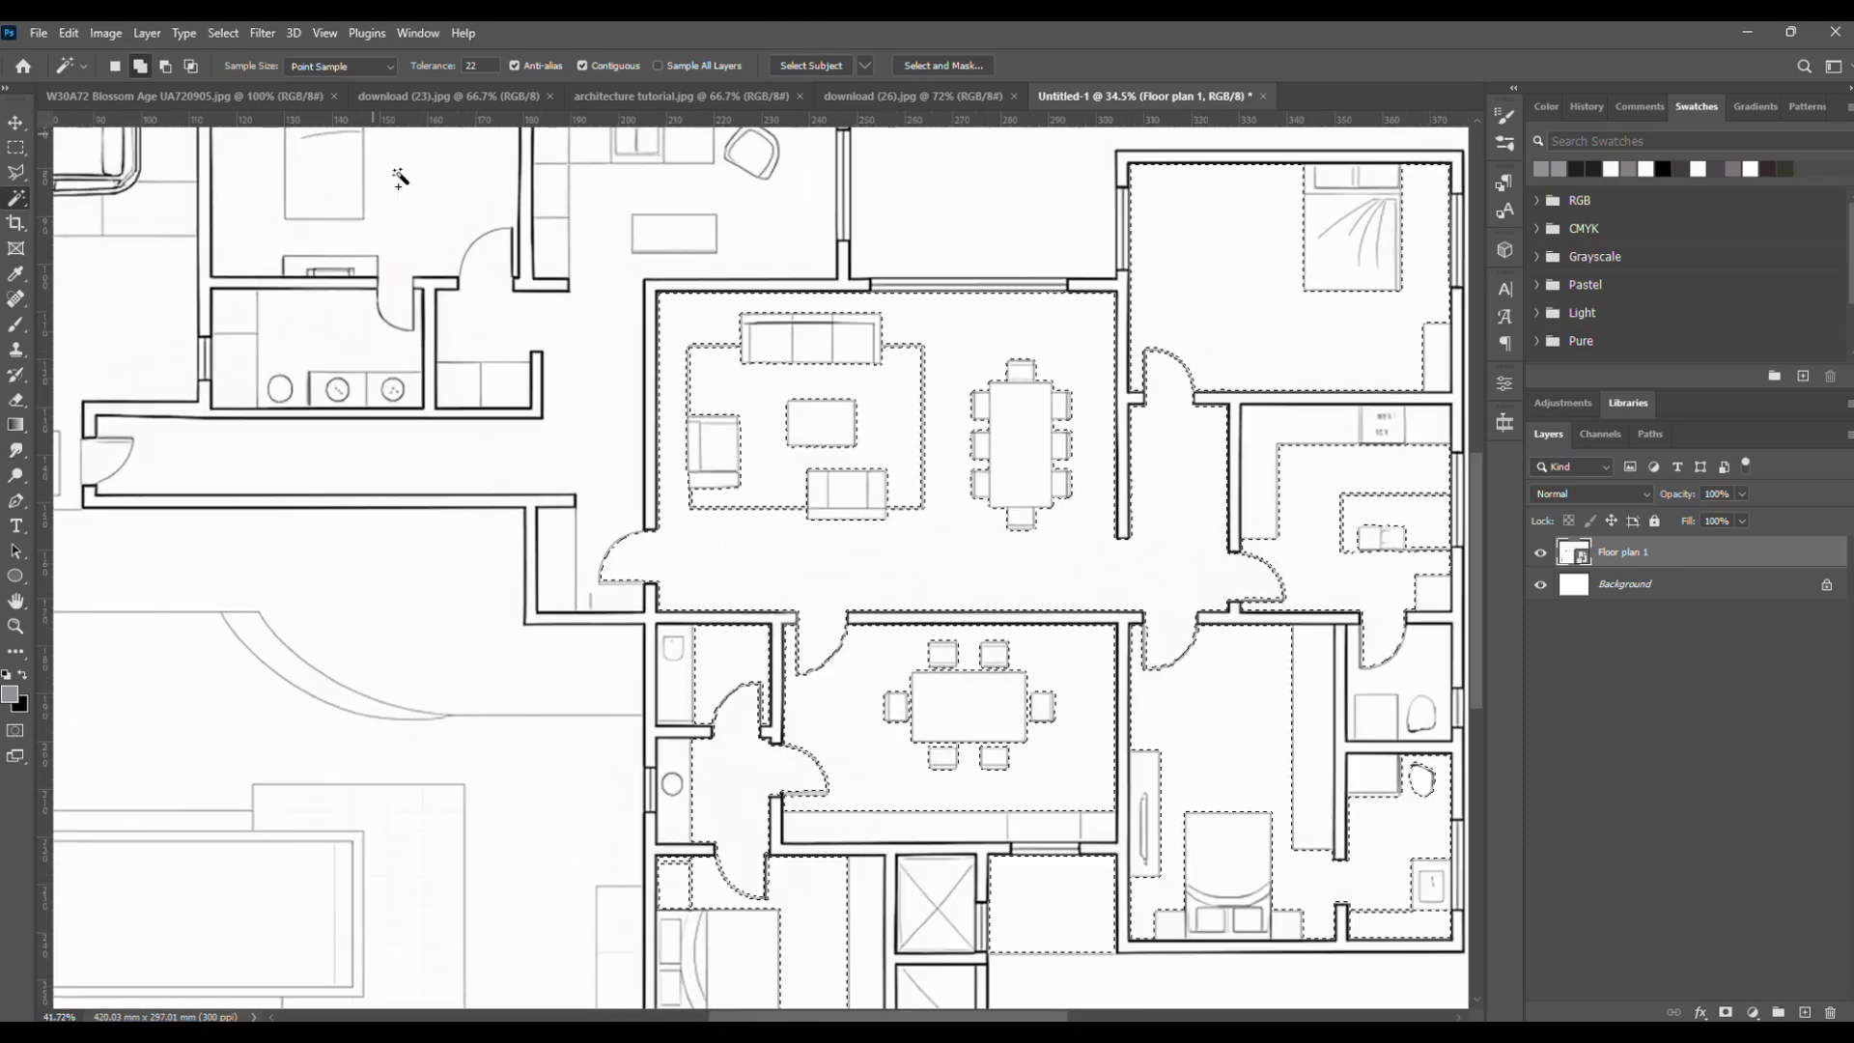
# - Define the light wood plank image in download (26).jpg as a named pattern for the flooring
pyautogui.click(435, 94)
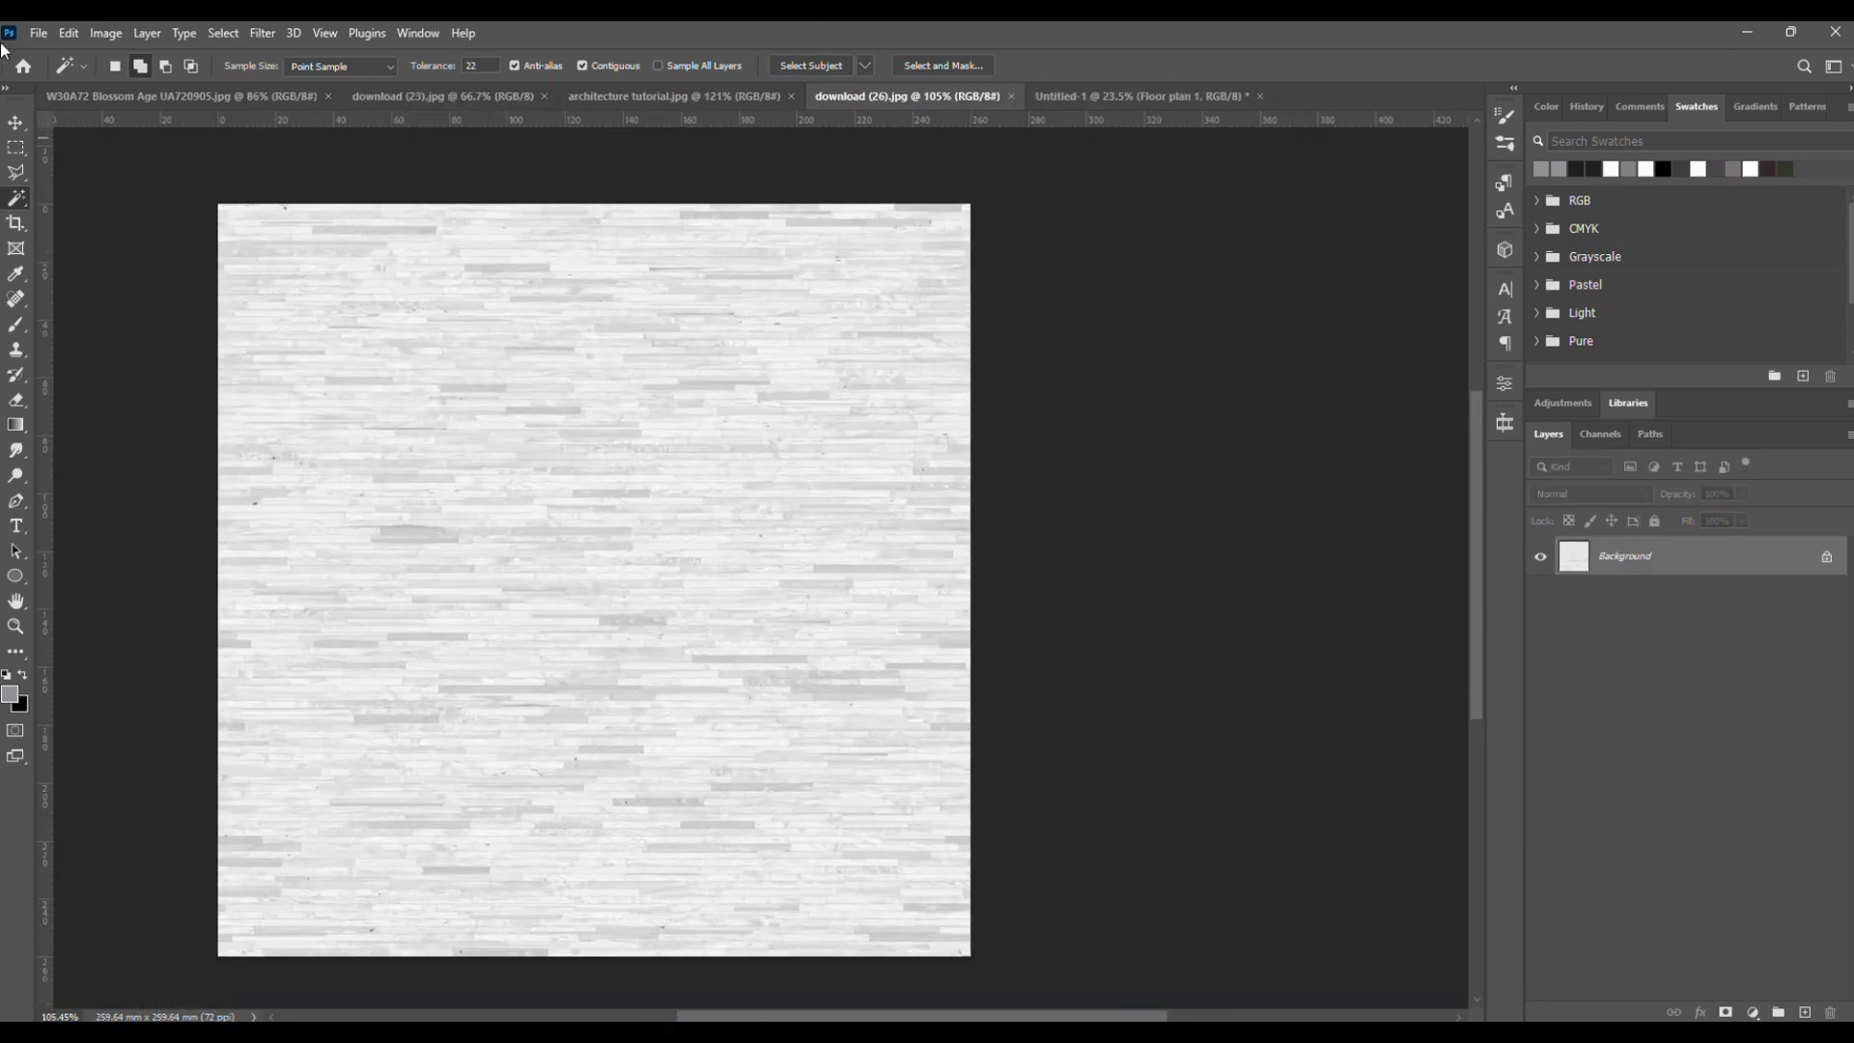
pyautogui.click(81, 33)
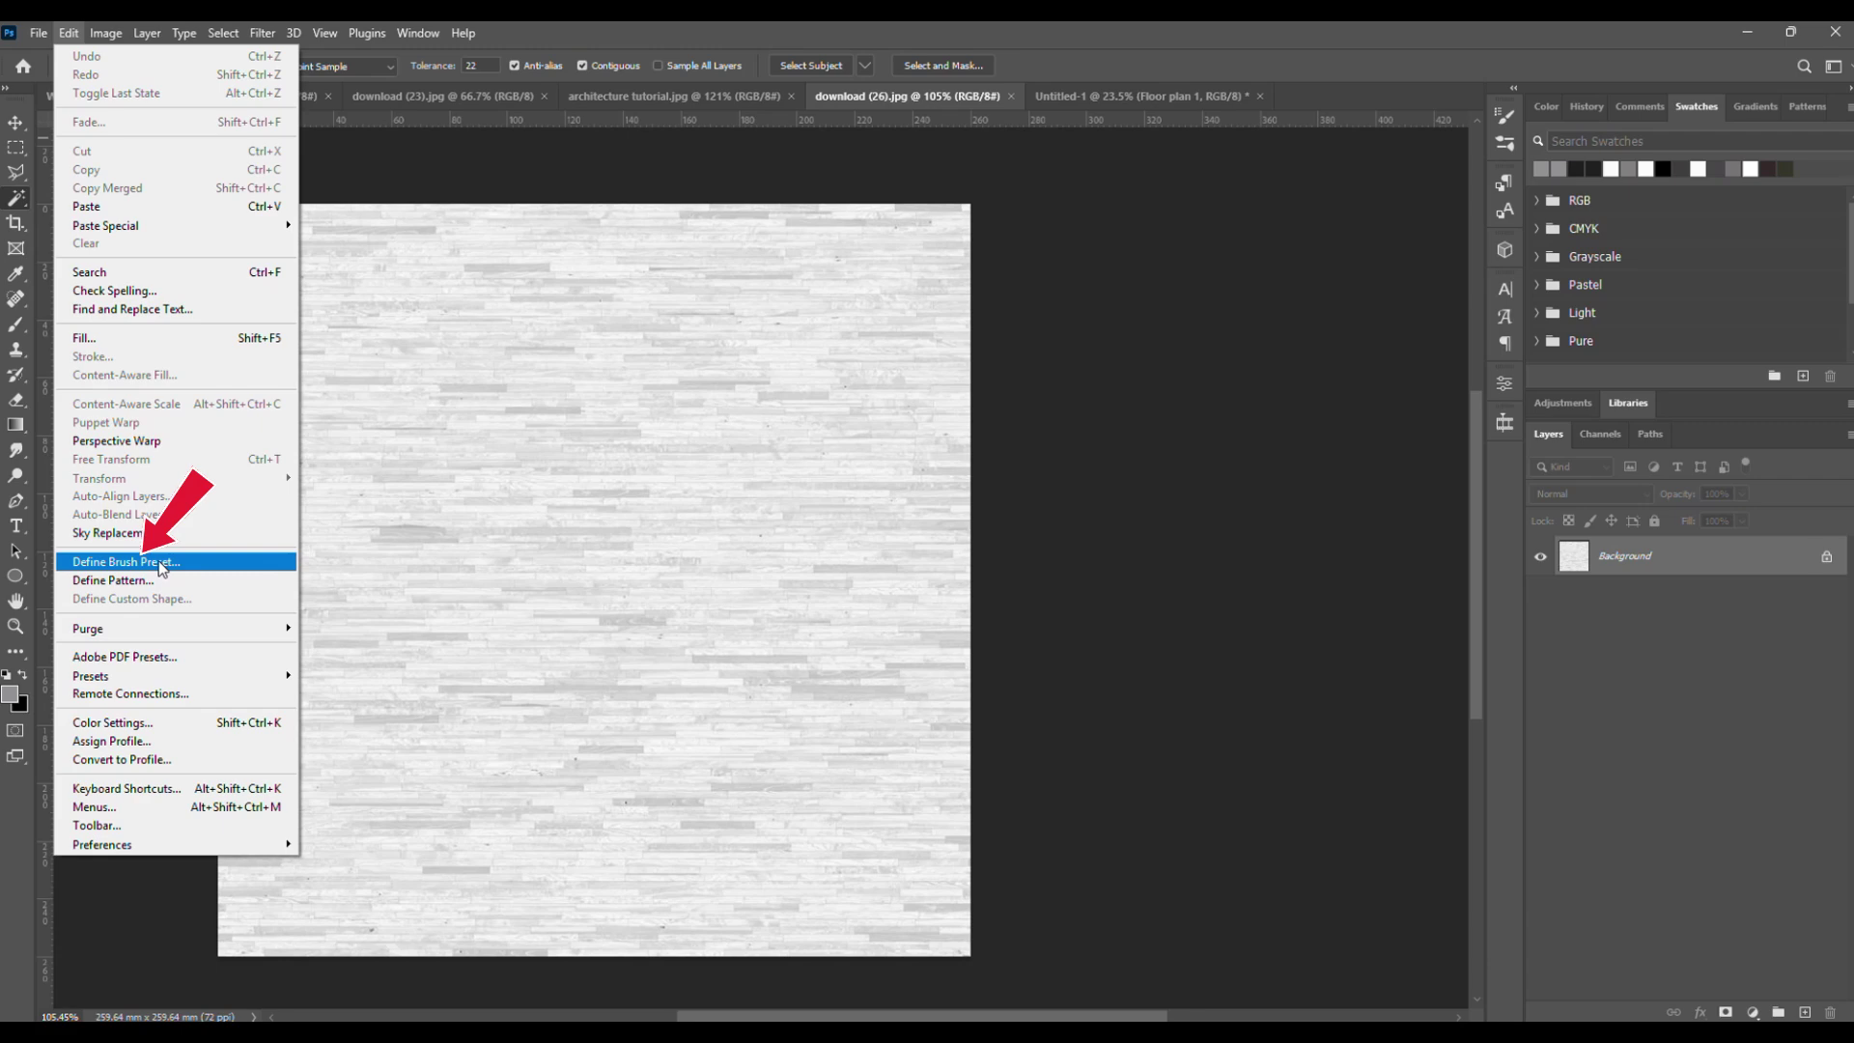
pyautogui.click(113, 579)
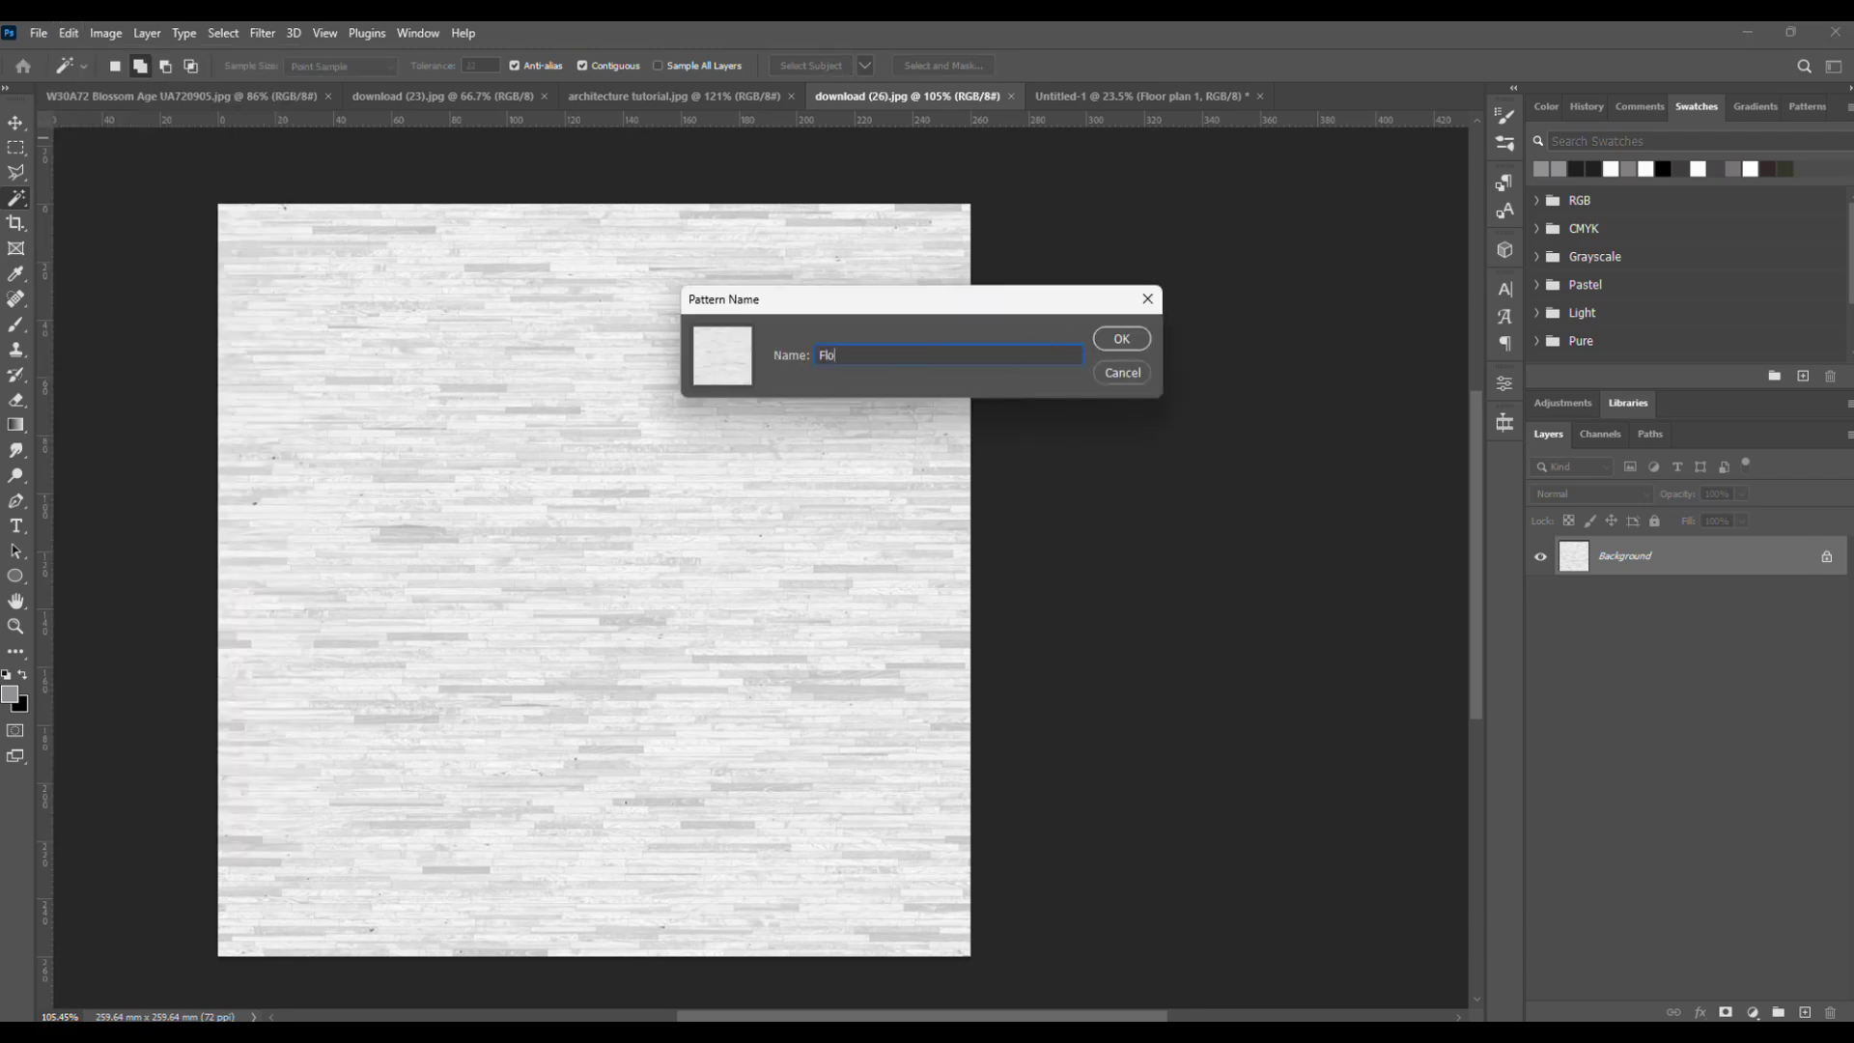
pyautogui.press('Return')
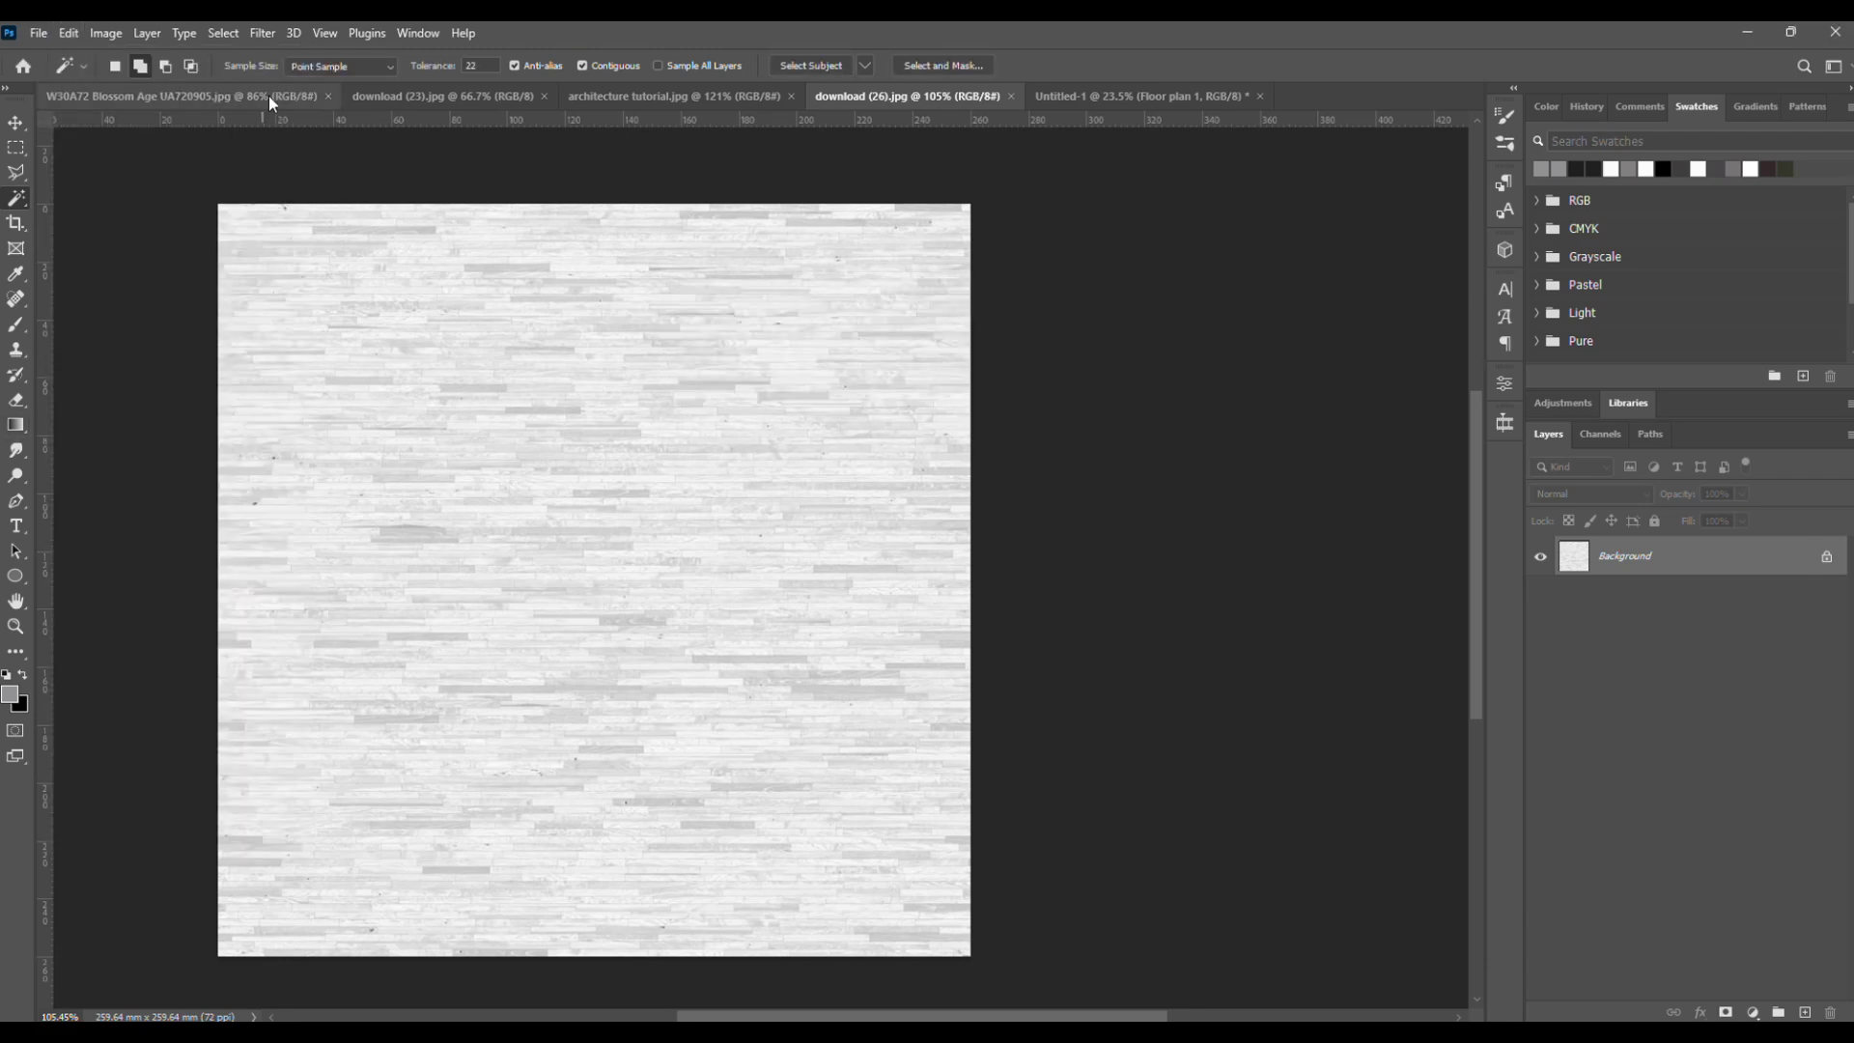
# - Fill the selected rooms of the floor plan with the wood plank pattern as a fill layer, blended with Multiply
pyautogui.click(268, 96)
pyautogui.click(1140, 96)
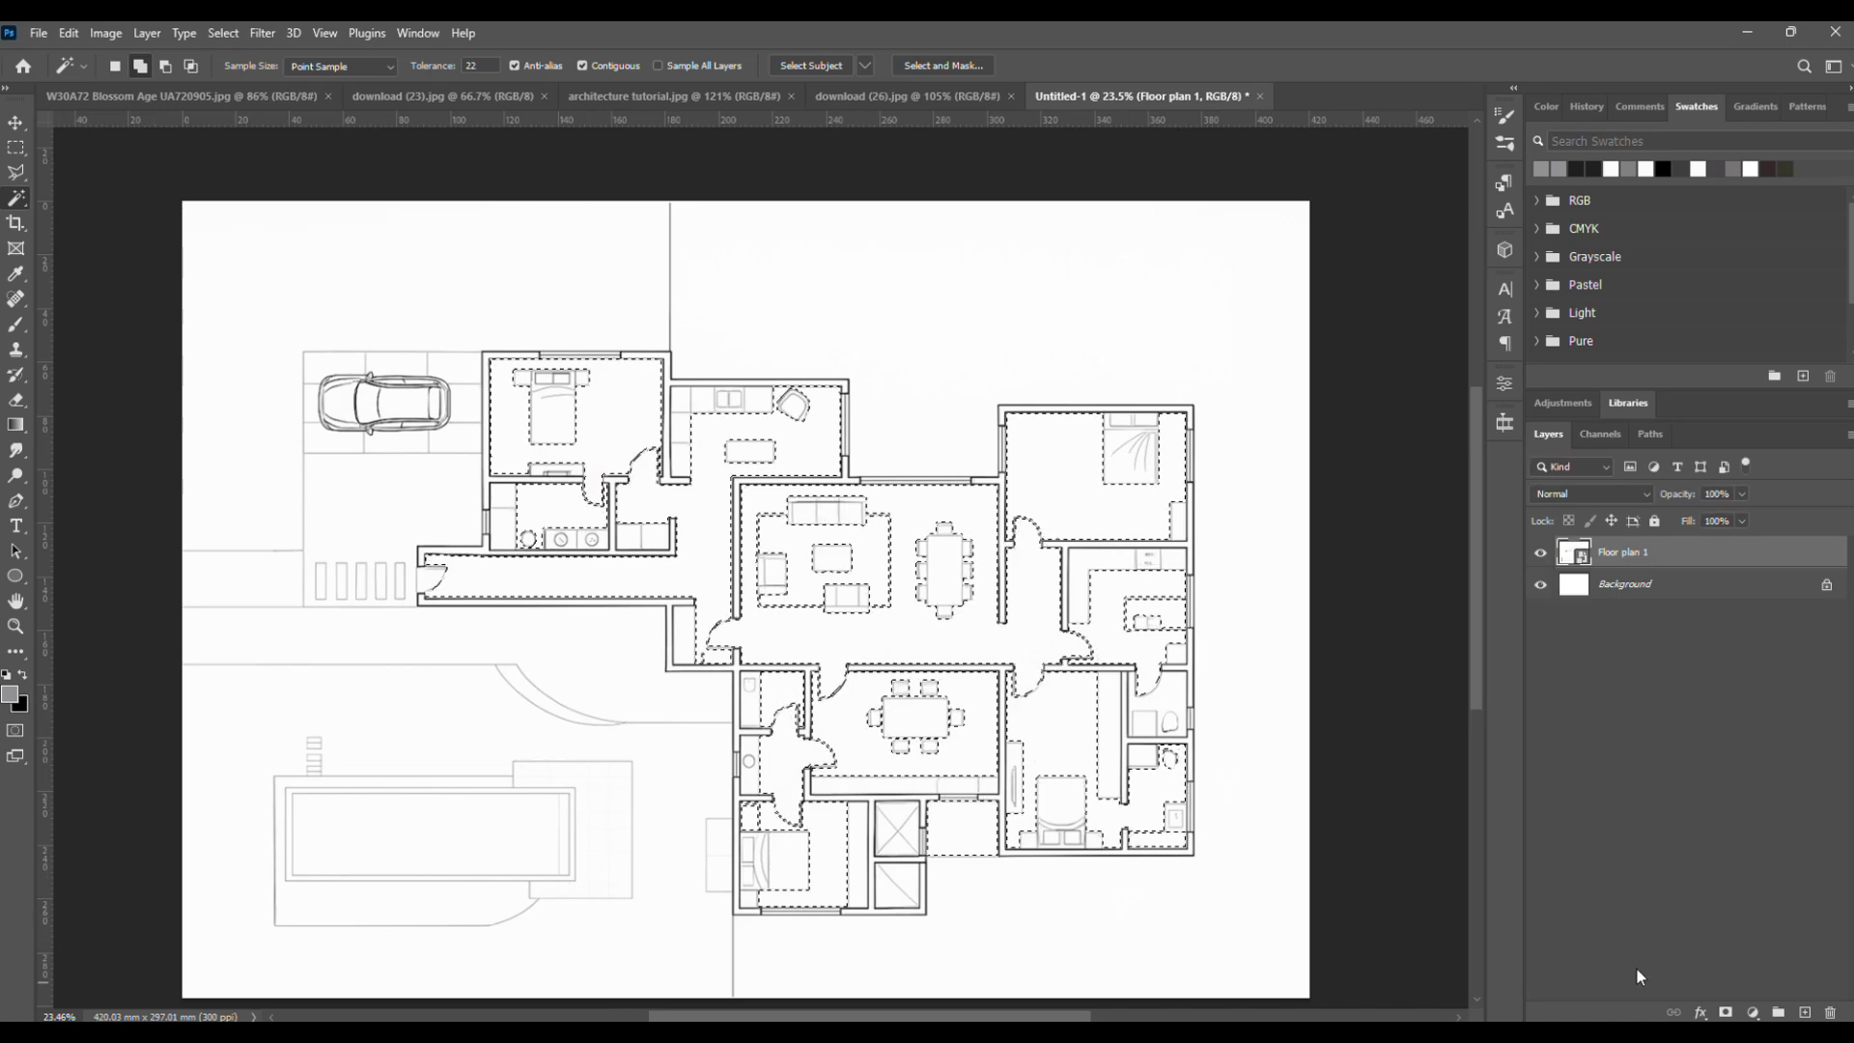
pyautogui.click(1753, 1012)
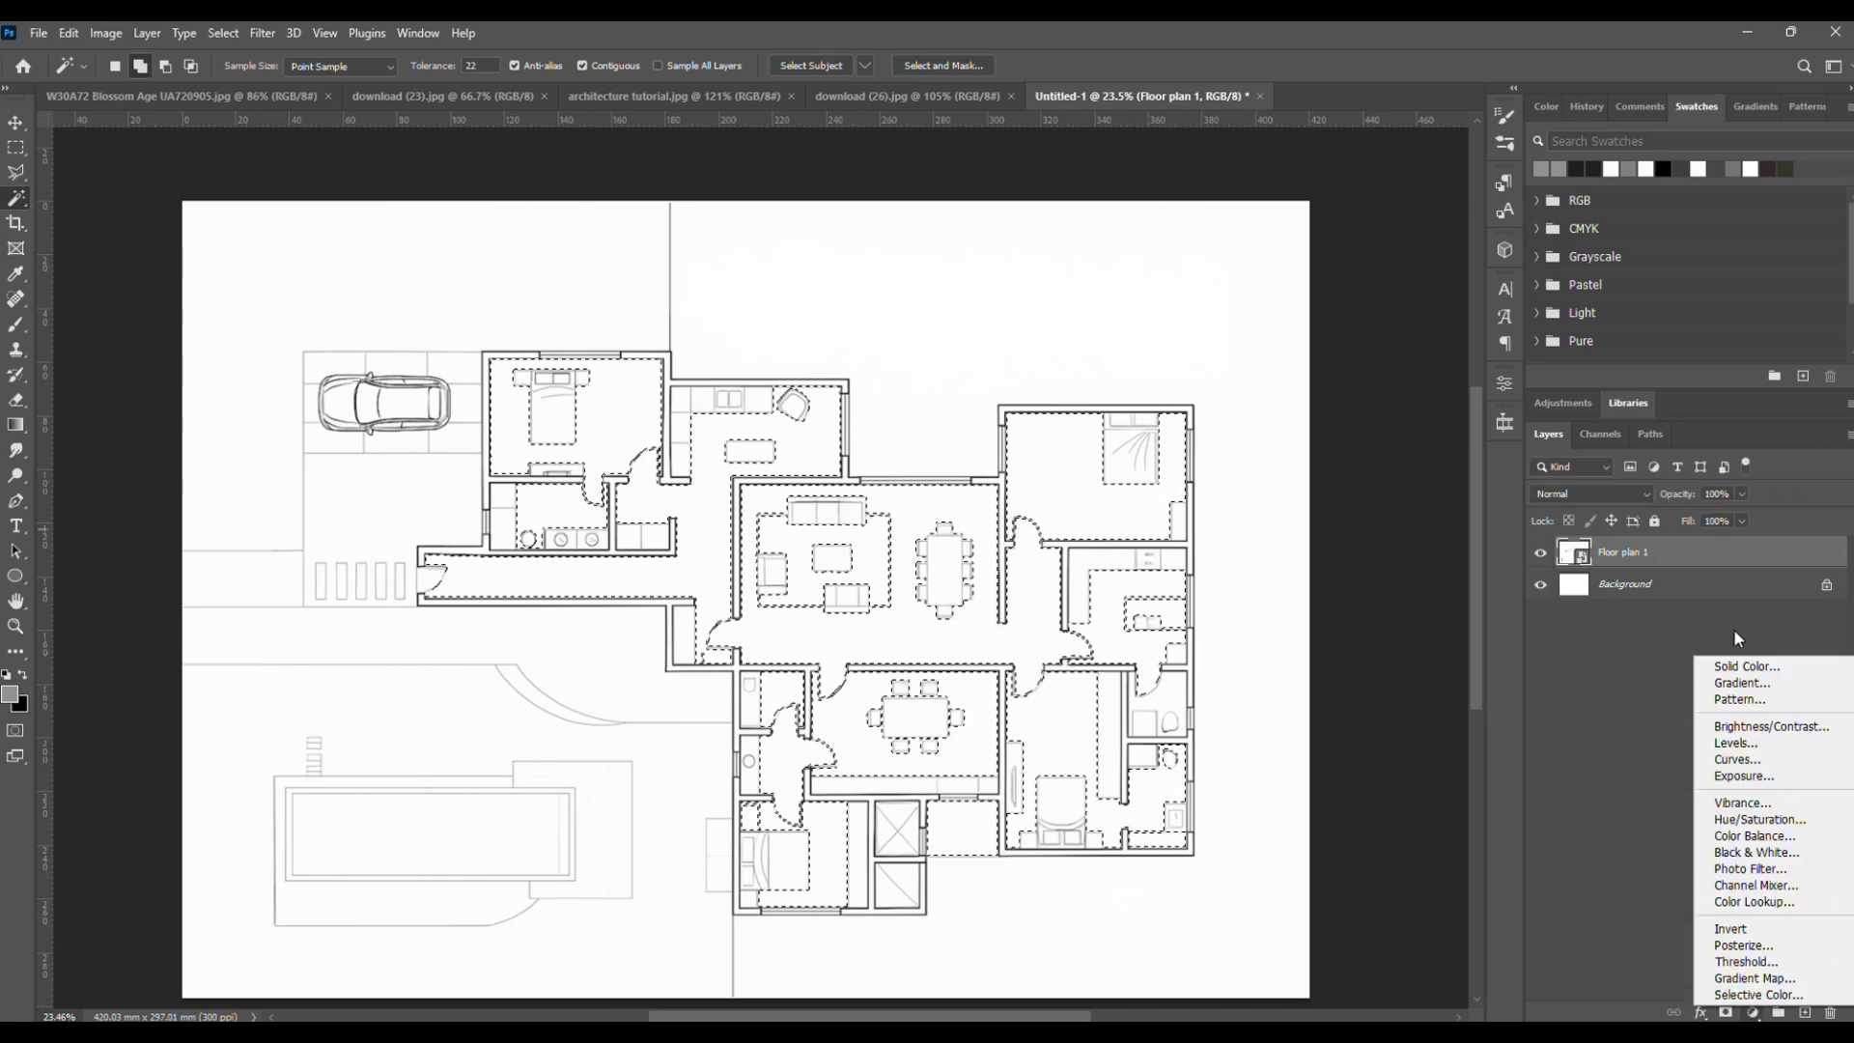
pyautogui.click(1743, 699)
pyautogui.click(1146, 593)
pyautogui.scroll(-3, 1091, 734)
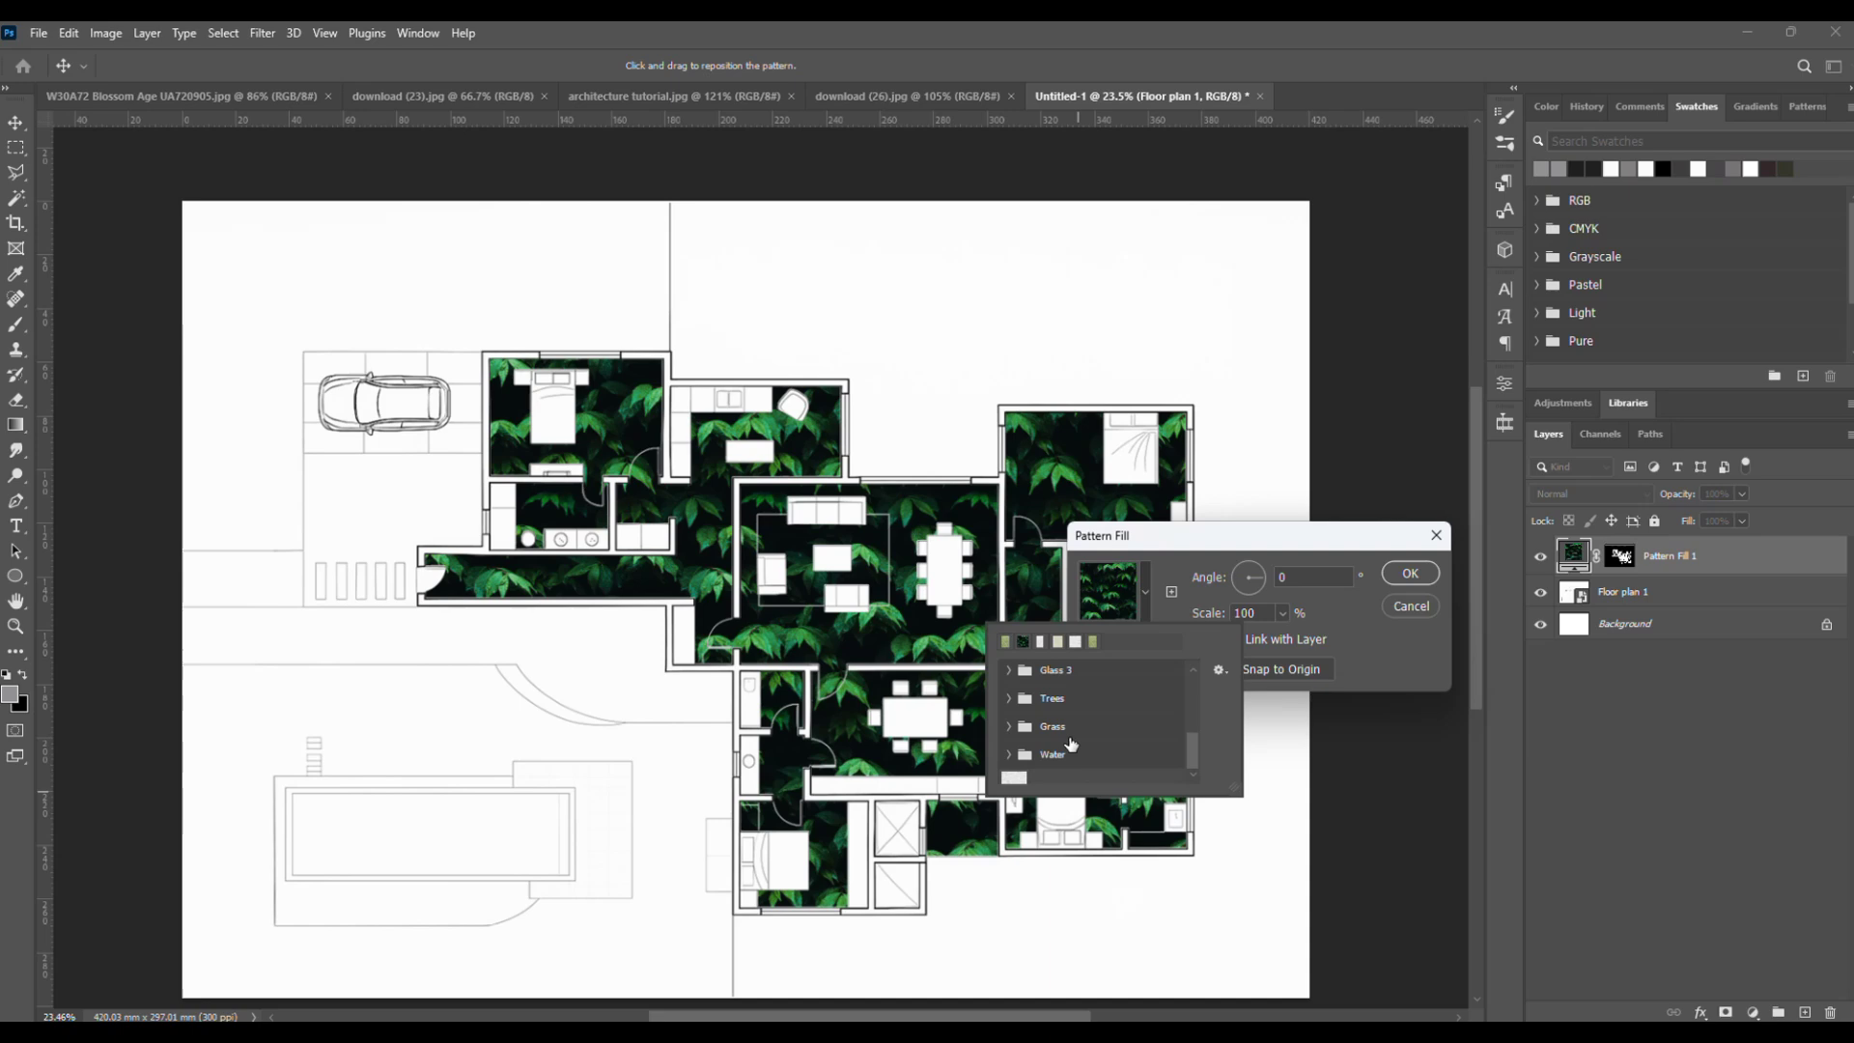
pyautogui.click(1014, 770)
pyautogui.click(1587, 466)
pyautogui.click(1409, 575)
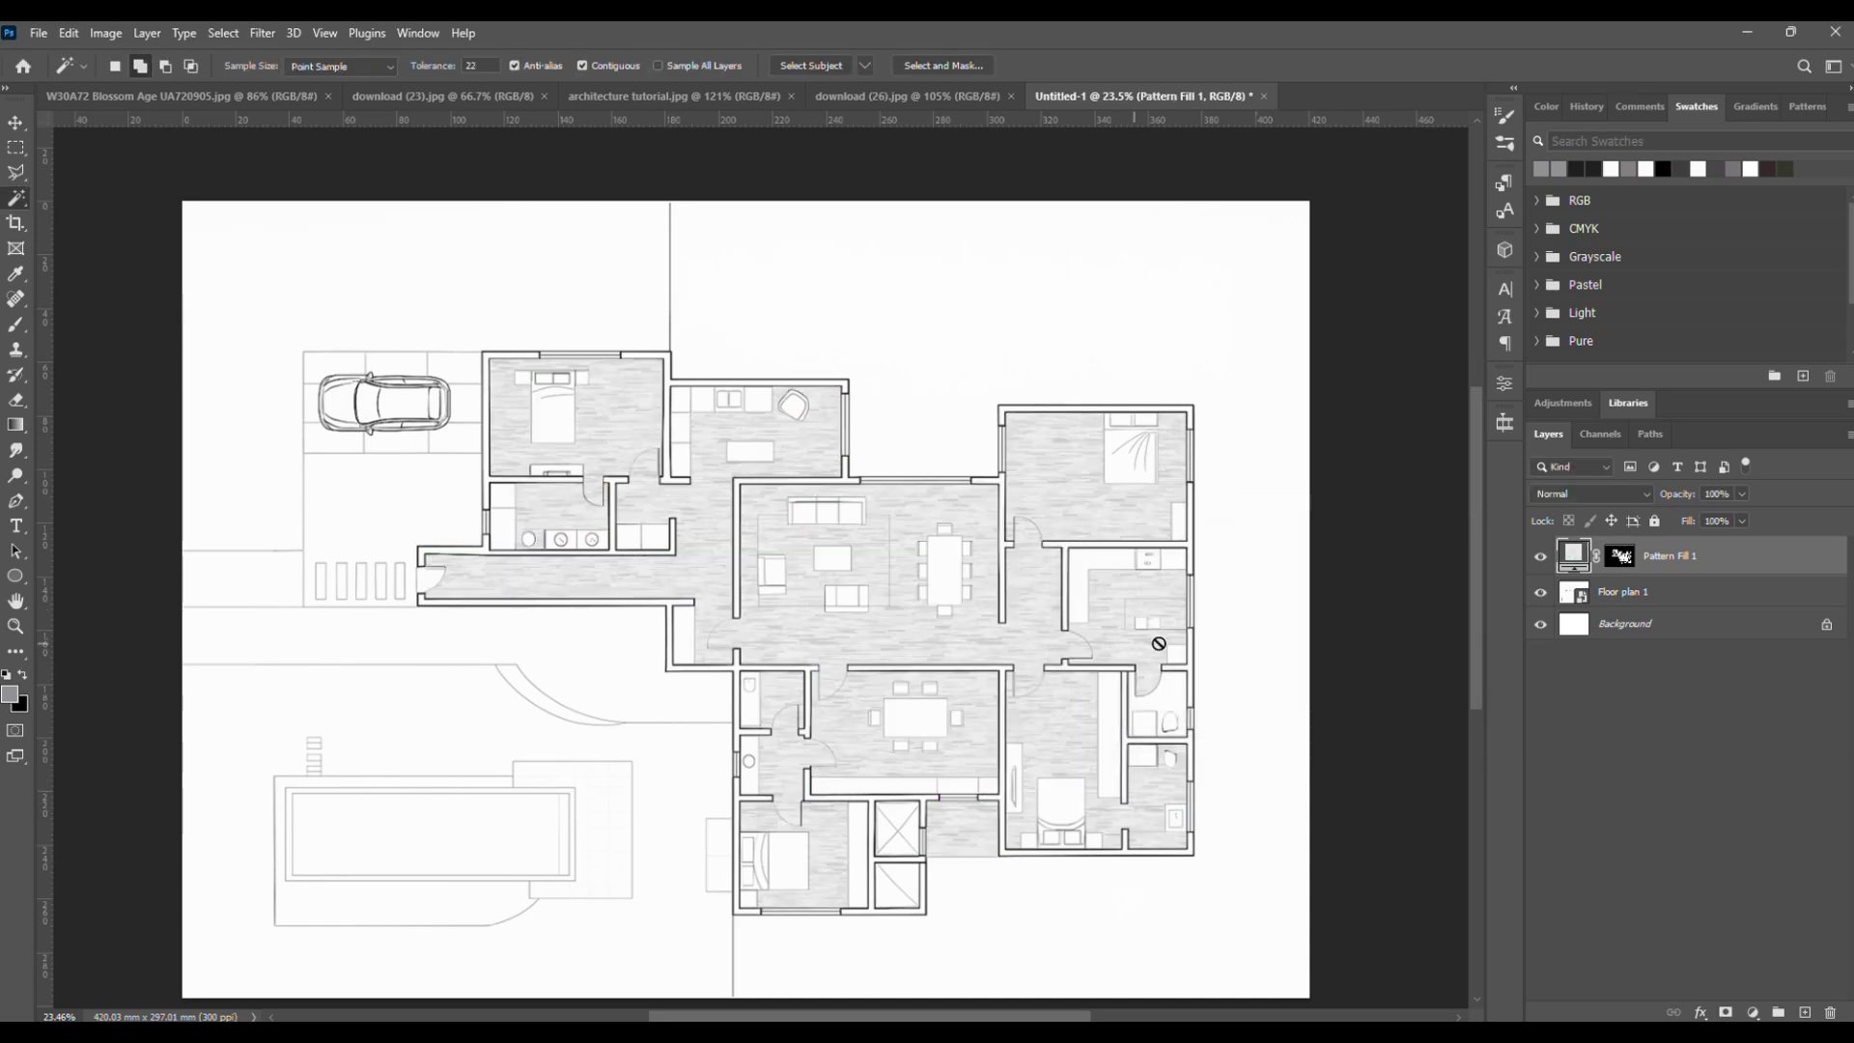
pyautogui.click(1594, 497)
pyautogui.click(1576, 578)
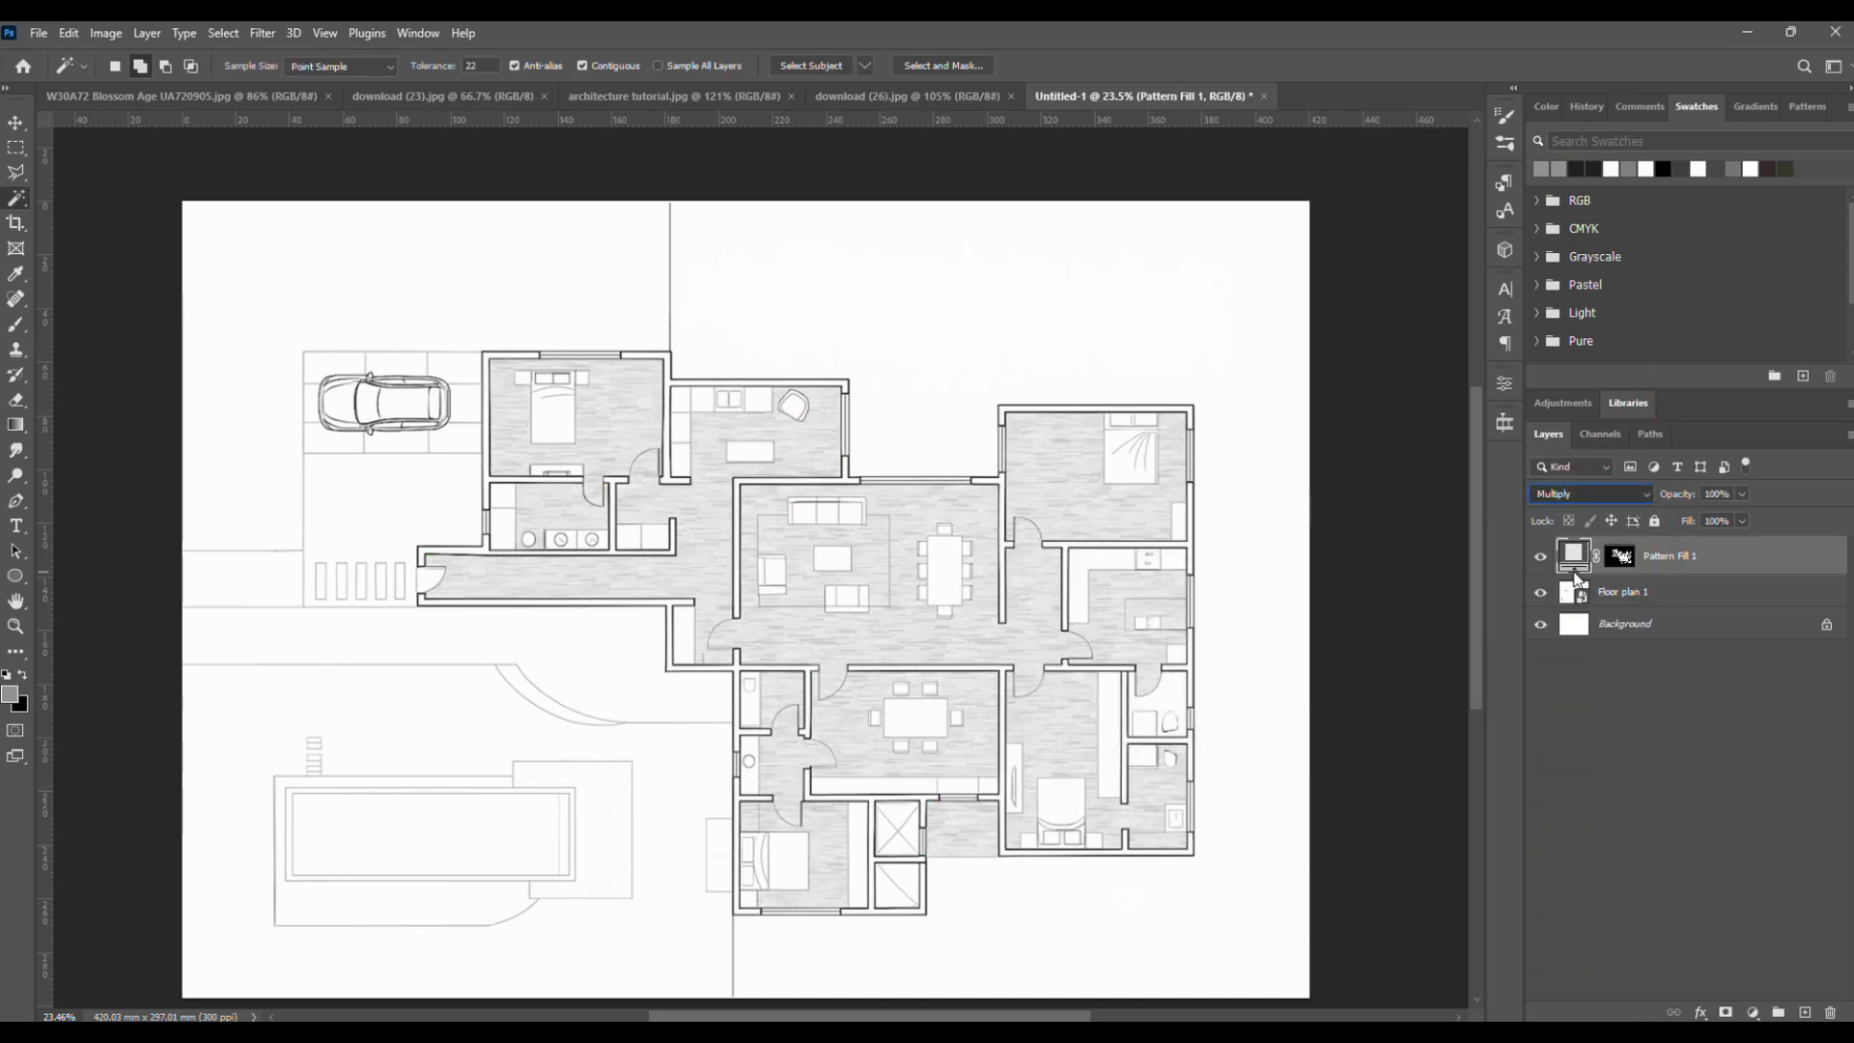
# - Select the dining tables, chairs and nearby furniture on the Floor plan 1 layer with the Magic Wand
pyautogui.click(1653, 601)
pyautogui.scroll(6, 981, 571)
pyautogui.click(908, 606)
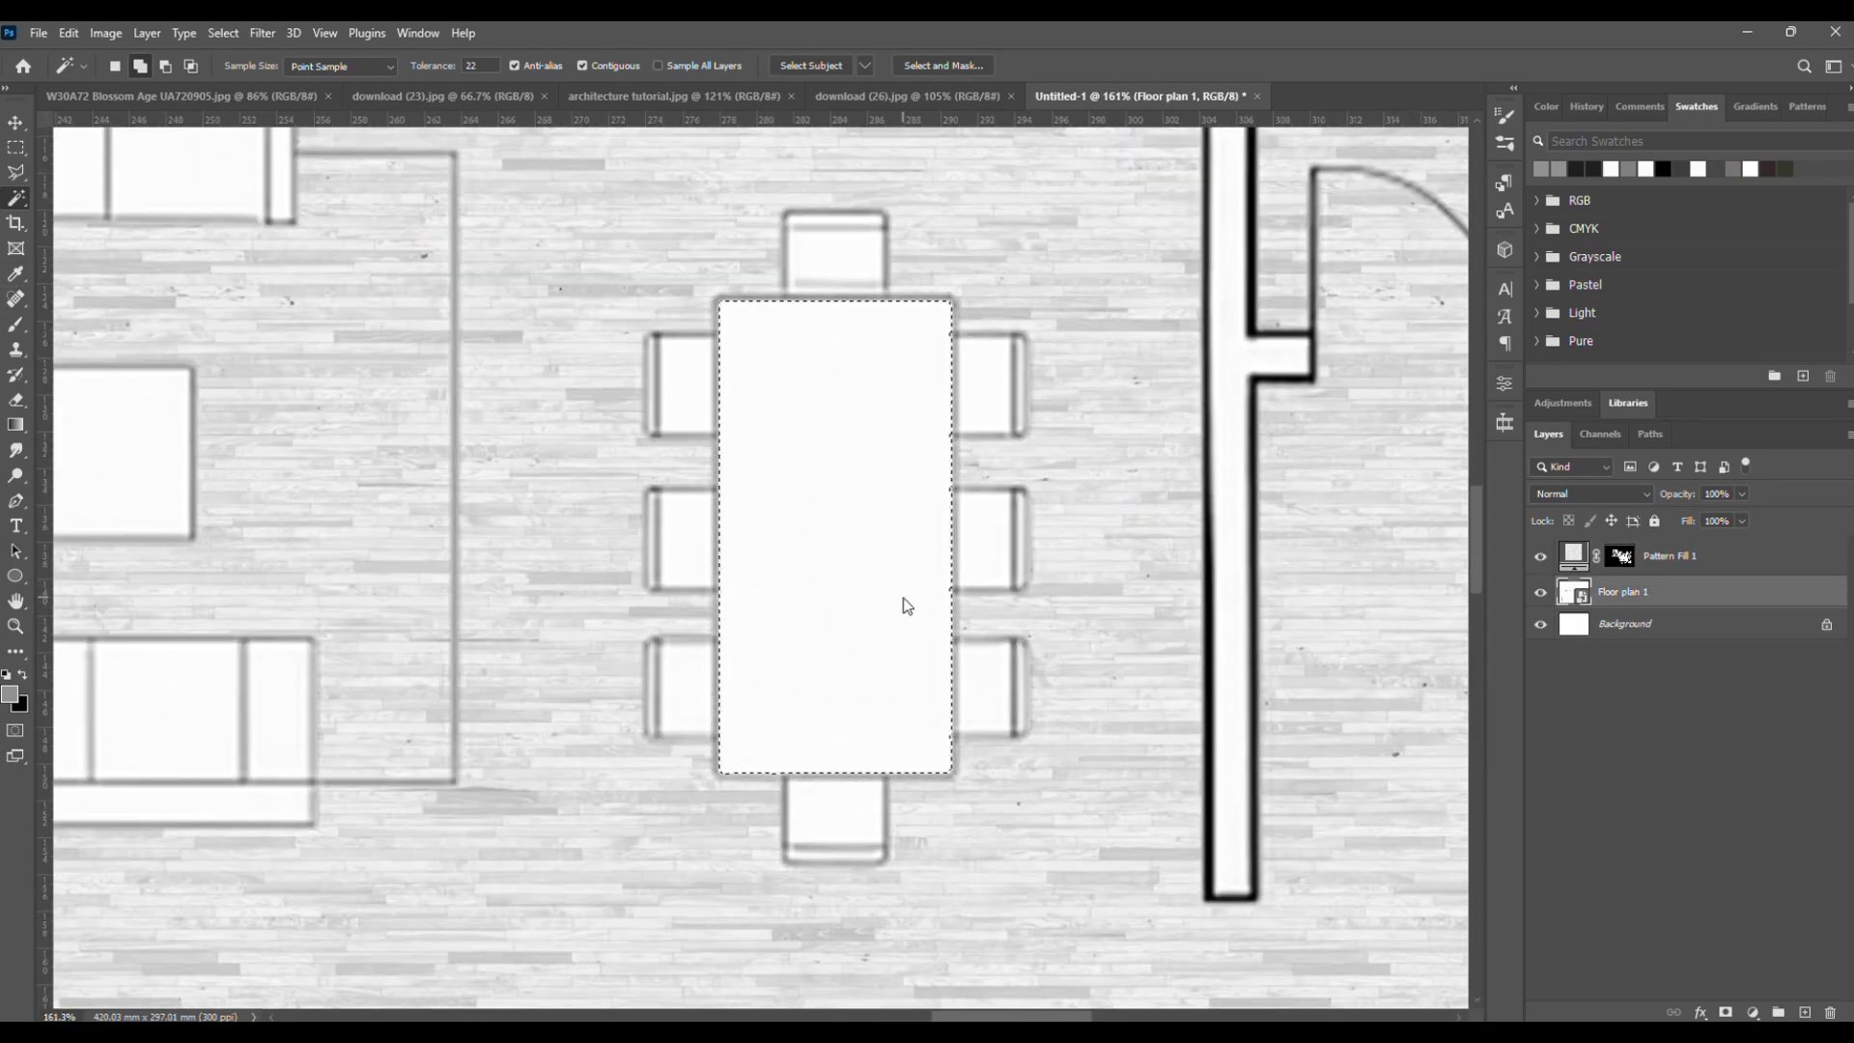
pyautogui.scroll(5, 724, 411)
pyautogui.click(364, 380)
pyautogui.scroll(-6, 1027, 670)
pyautogui.click(478, 357)
pyautogui.click(564, 795)
pyautogui.scroll(4, 917, 580)
pyautogui.click(1048, 832)
pyautogui.click(1294, 599)
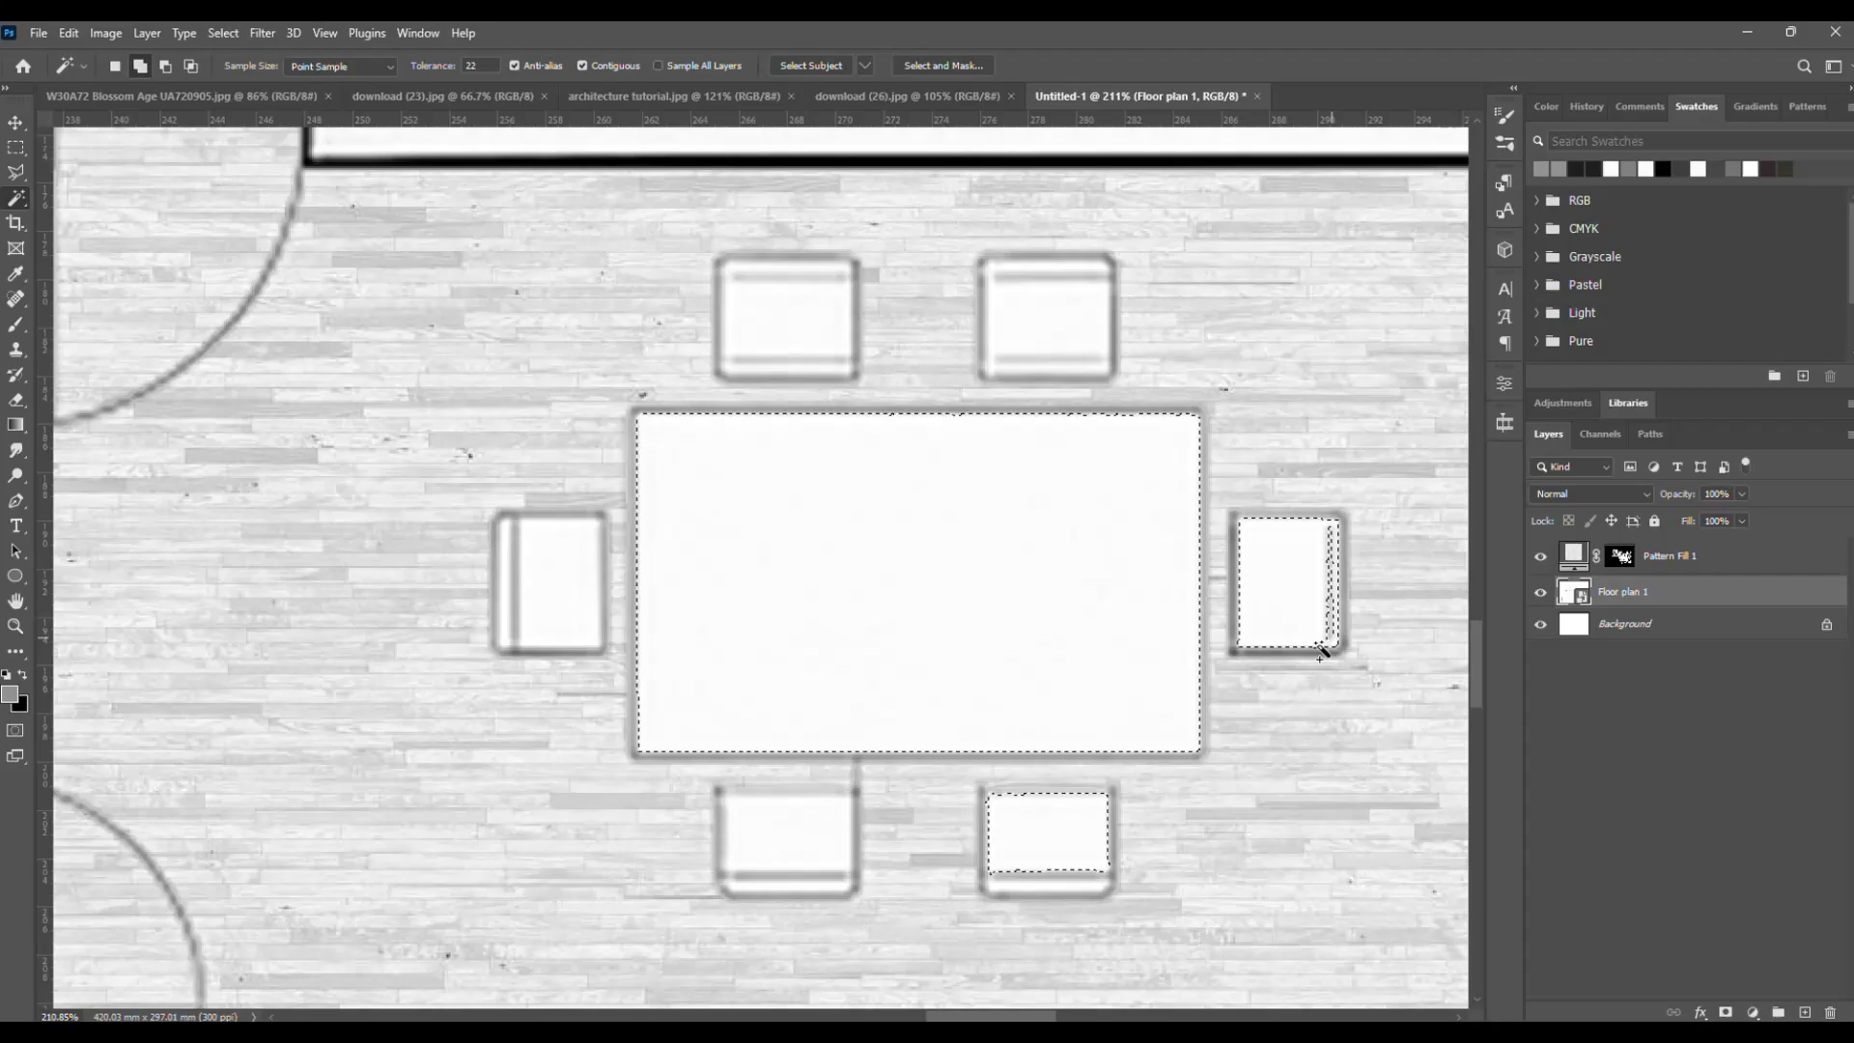
pyautogui.click(1048, 319)
pyautogui.click(787, 319)
# - Add the counters, basins and bed in the lower rooms to the furniture selection
pyautogui.scroll(4, 728, 460)
pyautogui.click(281, 716)
pyautogui.scroll(-7, 724, 483)
pyautogui.click(932, 580)
pyautogui.click(715, 521)
pyautogui.press('m')
pyautogui.moveTo(773, 828); pyautogui.dragTo(773, 828)
pyautogui.press('w')
pyautogui.scroll(-4, 724, 483)
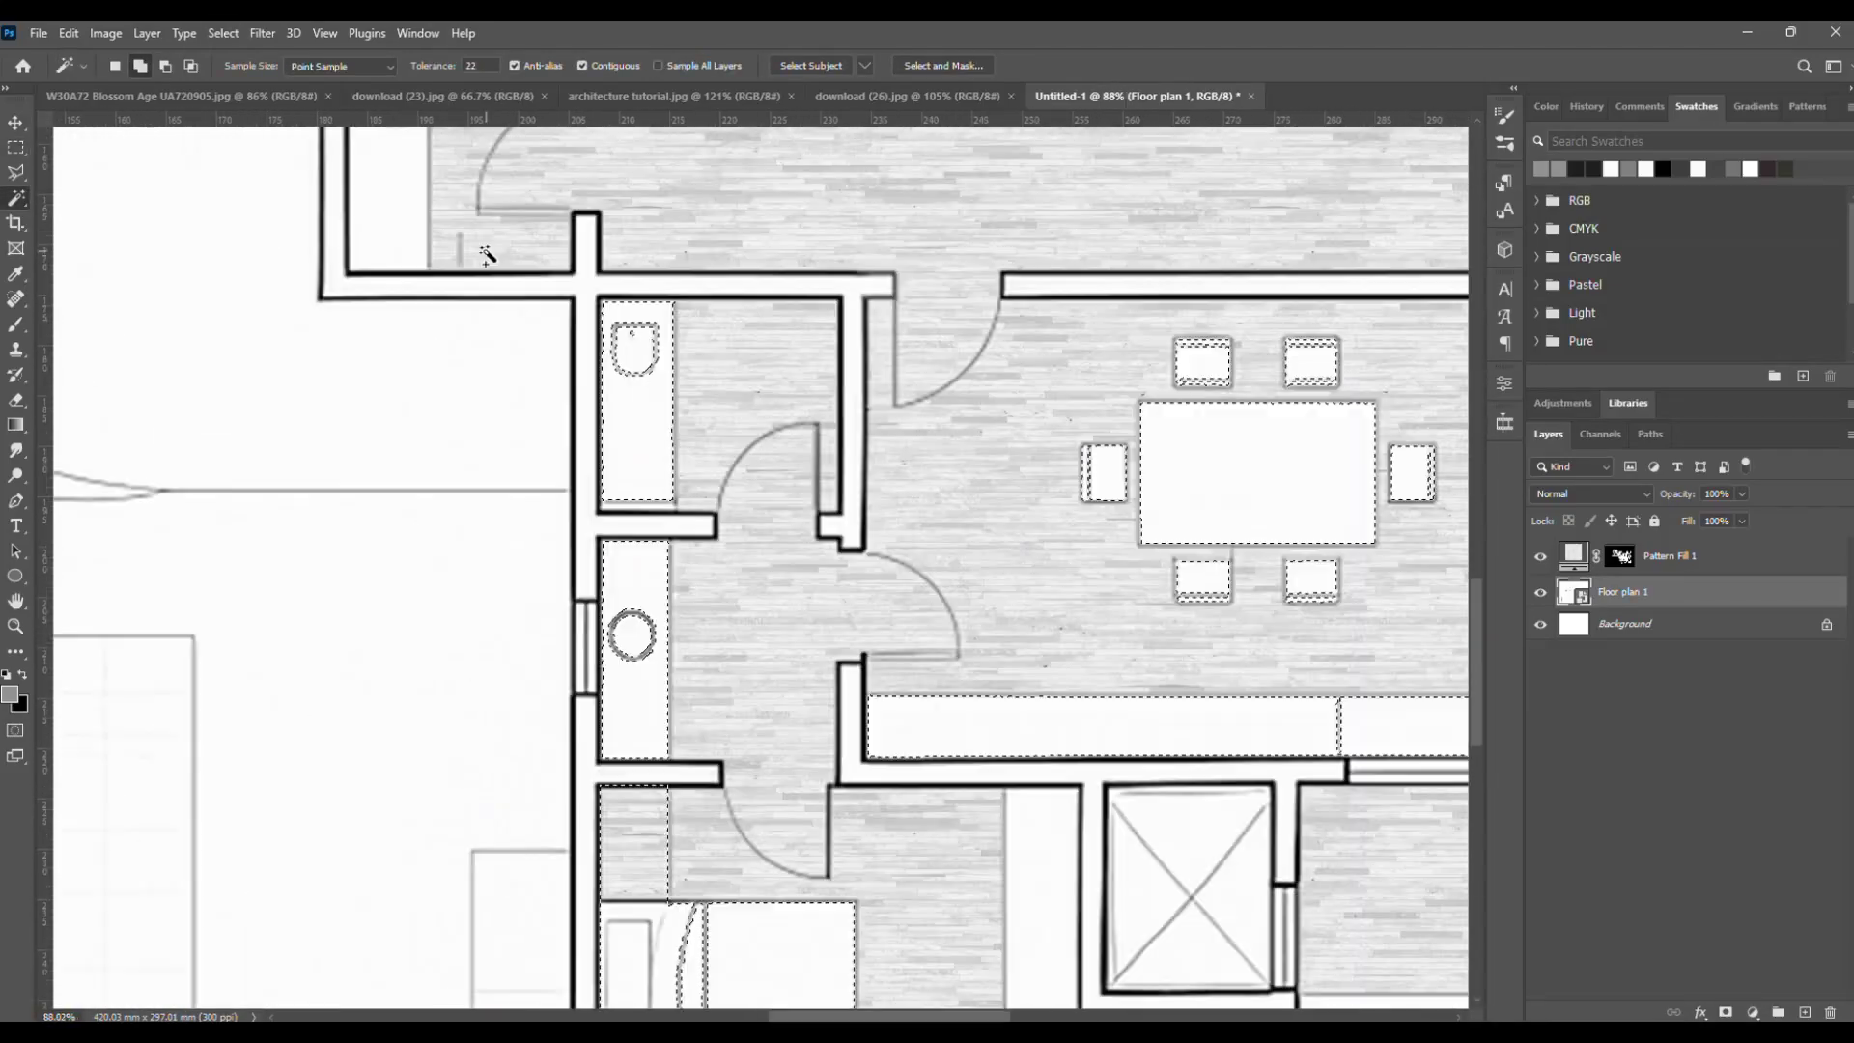
# - Add the lower bedroom's wardrobe to the selection and fill the selected furniture with a grey solid colour layer
pyautogui.click(856, 765)
pyautogui.click(1110, 877)
pyautogui.click(1753, 1012)
pyautogui.click(1653, 633)
# - Reload the furniture fill's mask as a selection and add the two shafts beside the lower bedroom to it
pyautogui.keyDown('ctrl'); pyautogui.click(1620, 601); pyautogui.keyUp('ctrl')
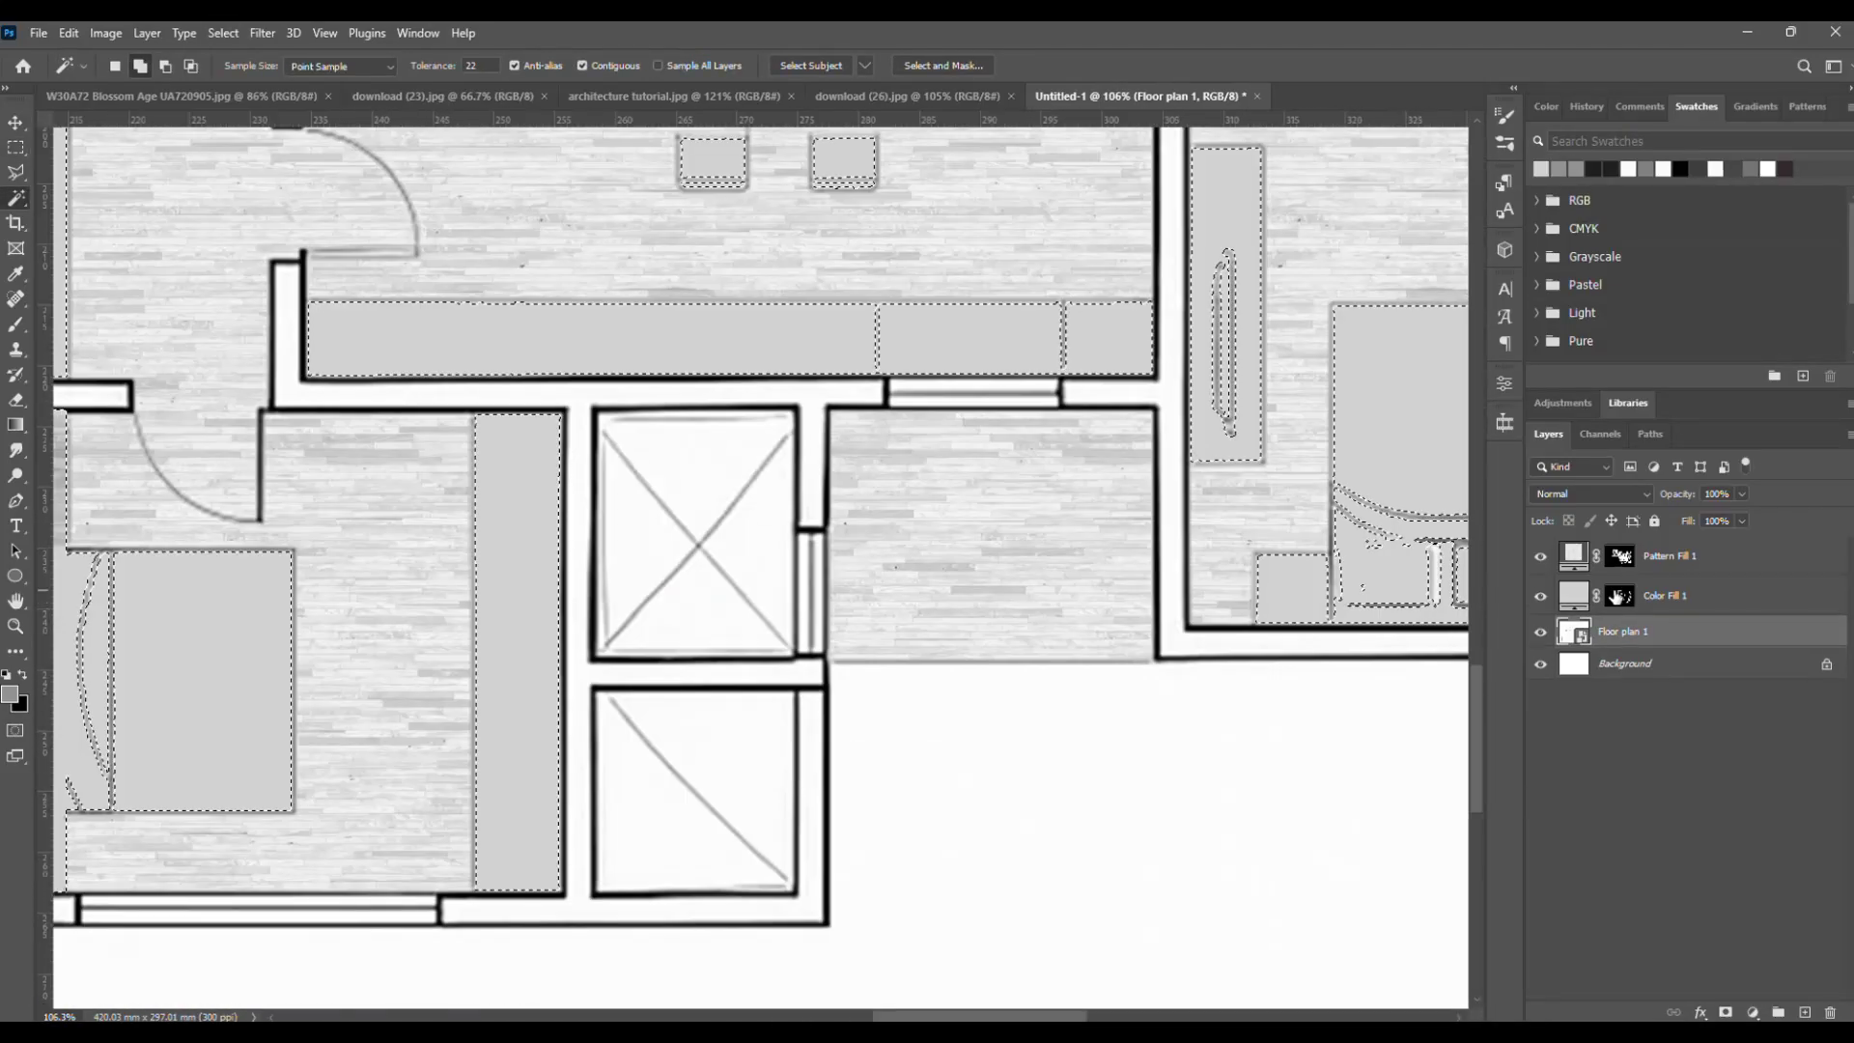
pyautogui.scroll(1, 710, 812)
pyautogui.click(690, 785)
pyautogui.scroll(5, 686, 791)
pyautogui.click(719, 524)
pyautogui.scroll(-8, 724, 521)
pyautogui.click(980, 894)
pyautogui.scroll(-4, 1000, 363)
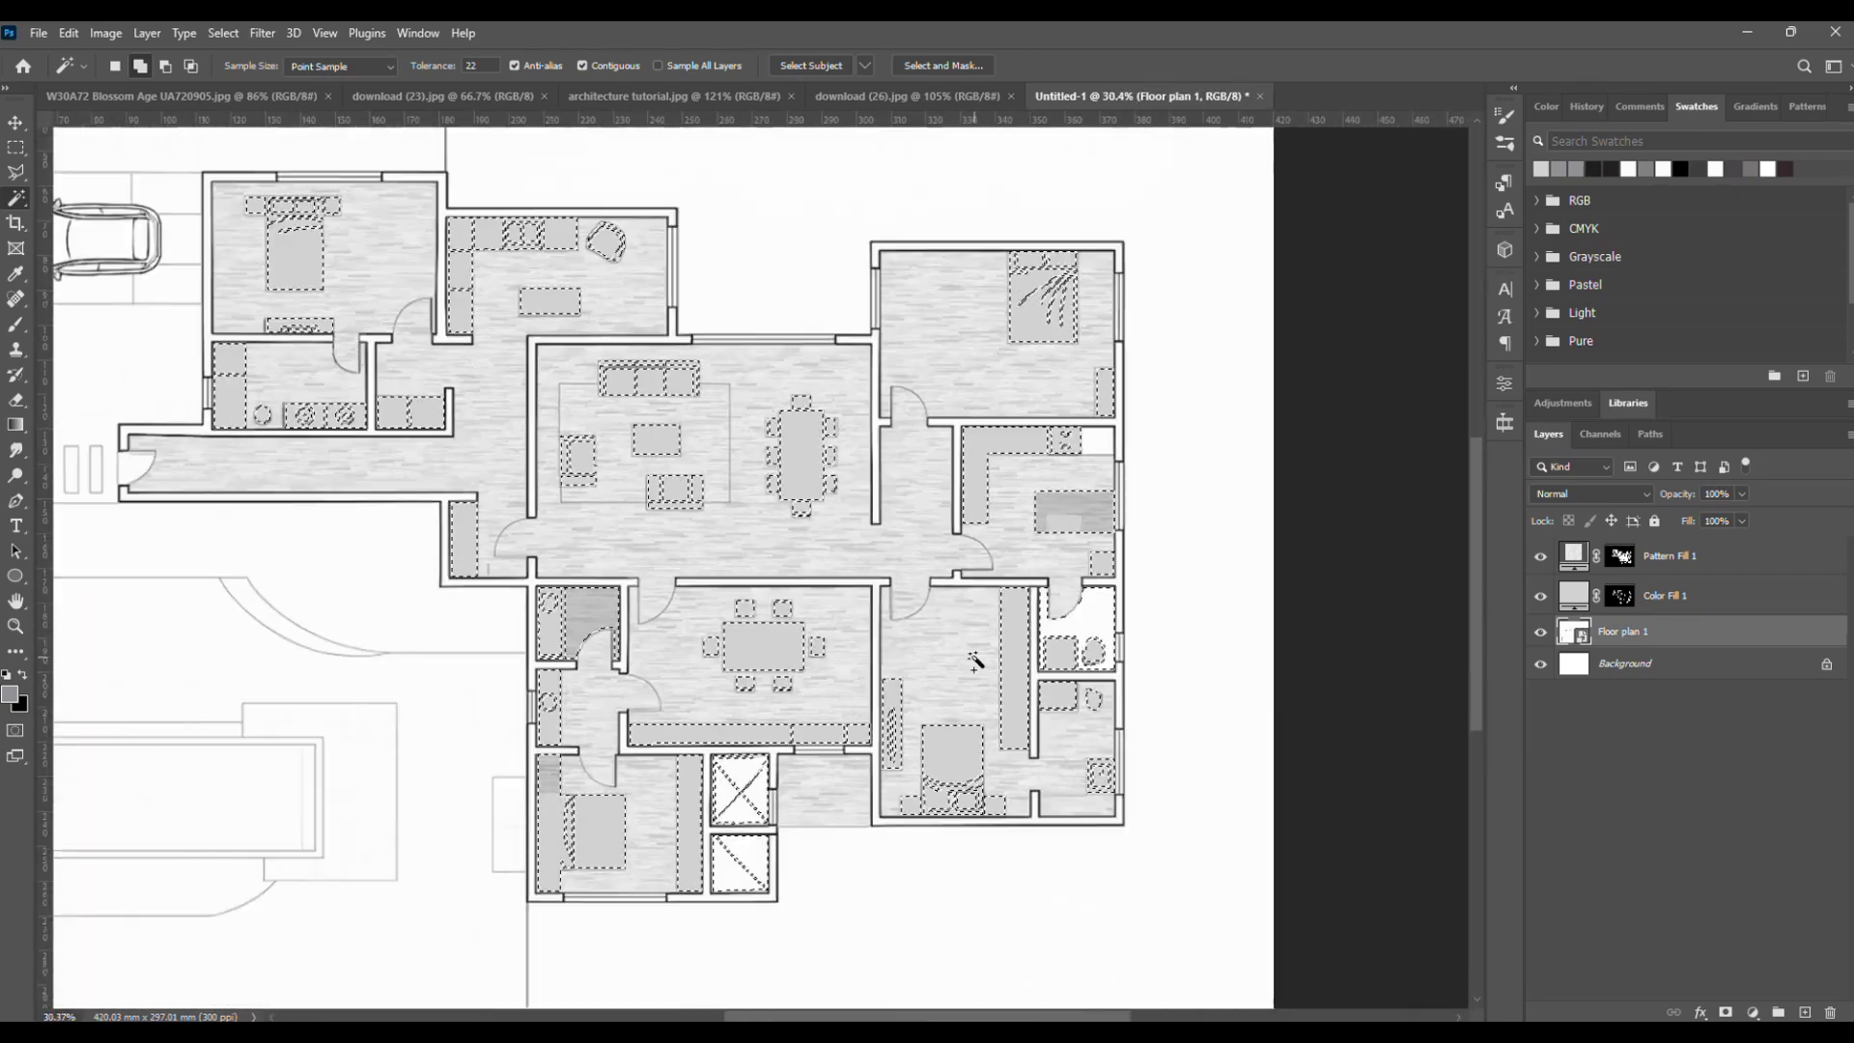
pyautogui.scroll(3, 405, 447)
pyautogui.scroll(-3, 405, 447)
# - Fill the extended furniture selection with a light grey solid colour layer and delete the old Color Fill 1 and Pattern Fill 1 layers
pyautogui.click(1752, 1012)
pyautogui.click(1746, 667)
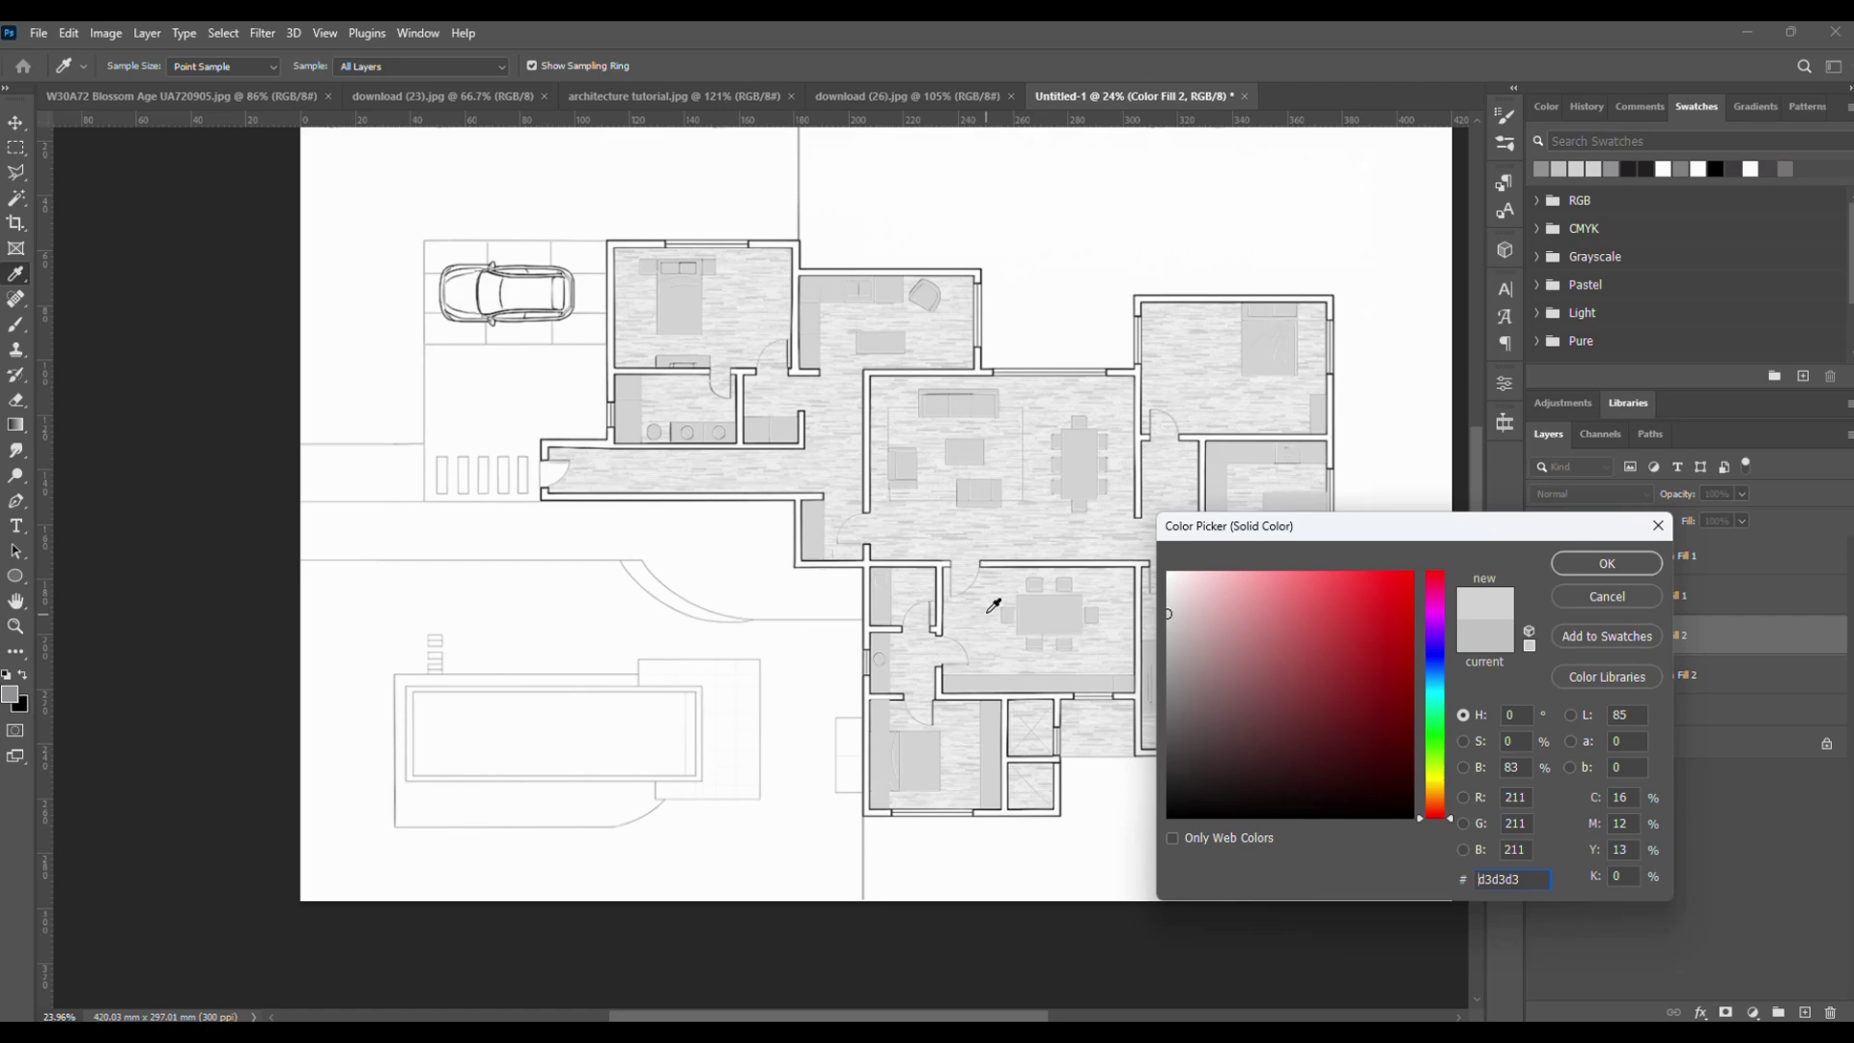
pyautogui.click(987, 553)
pyautogui.click(1592, 574)
pyautogui.moveTo(1682, 595); pyautogui.dragTo(1830, 1012)
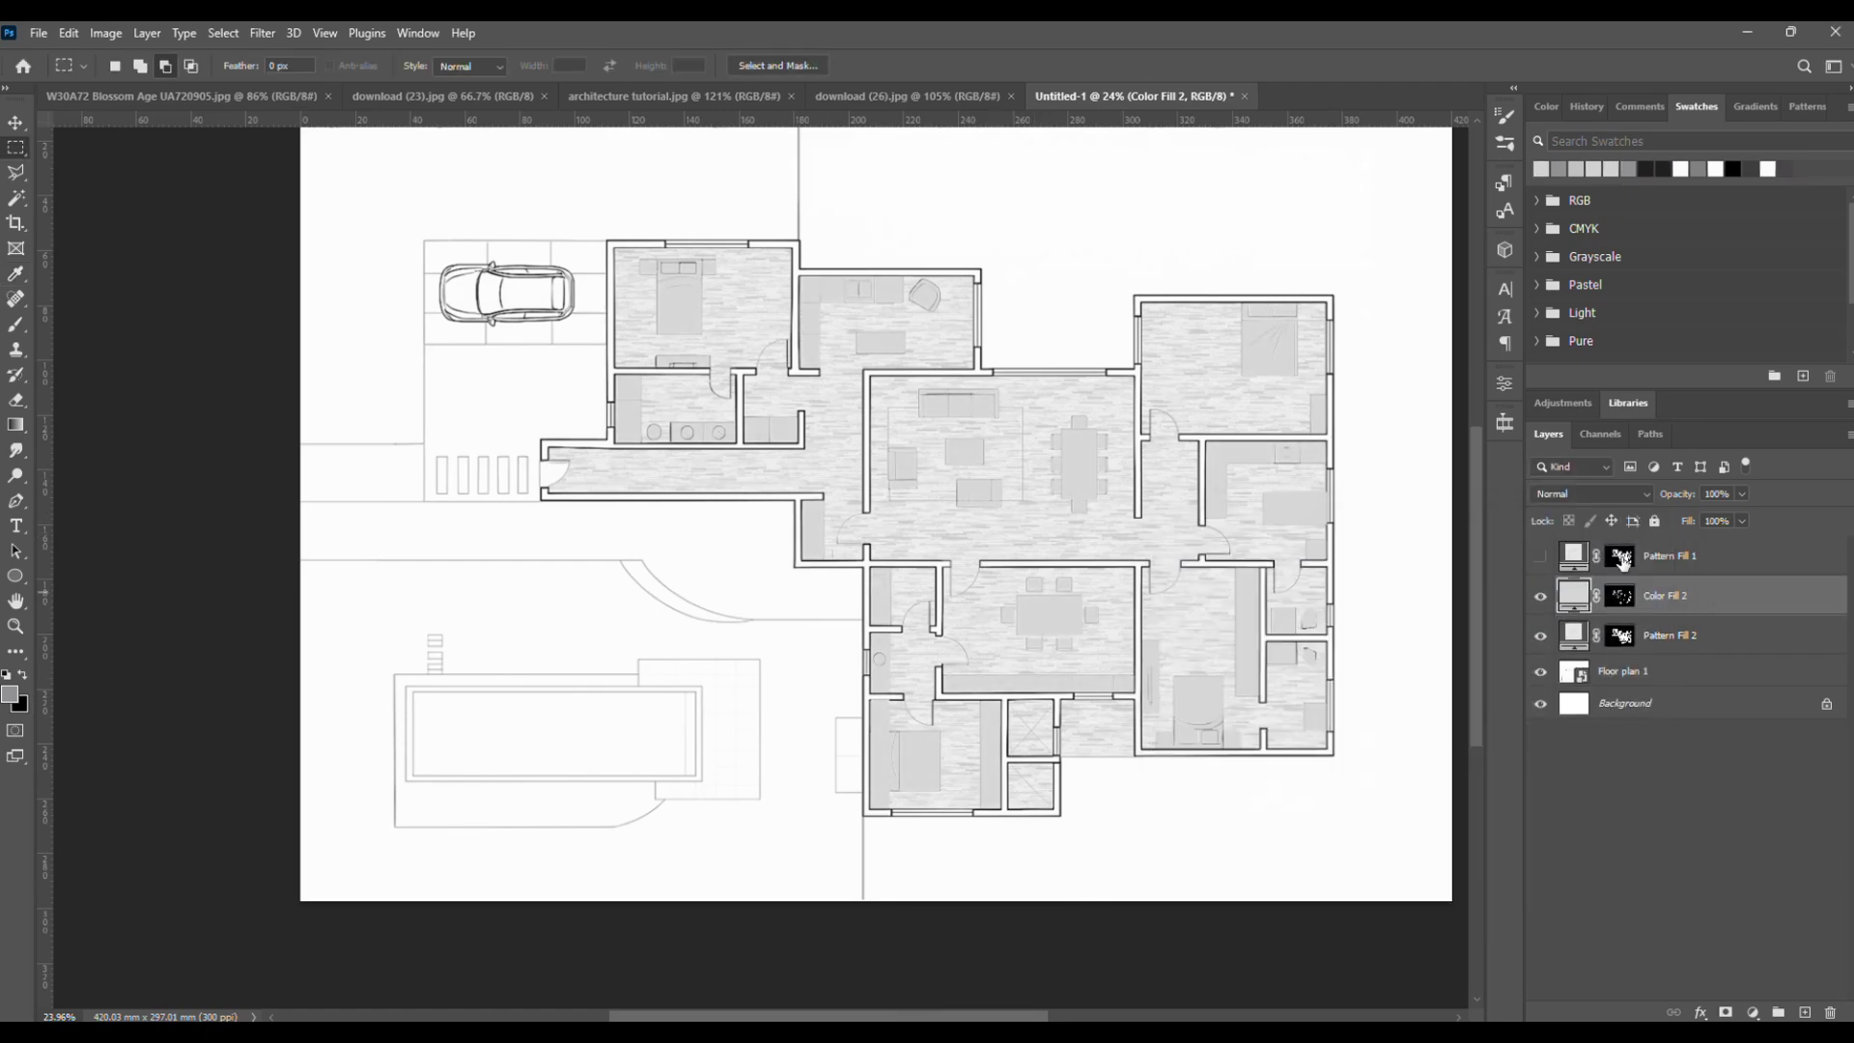
pyautogui.moveTo(1682, 557); pyautogui.dragTo(1830, 1012)
pyautogui.click(1661, 663)
pyautogui.scroll(-4, 599, 615)
pyautogui.click(962, 267)
pyautogui.scroll(3, 695, 328)
pyautogui.scroll(-2, 1032, 349)
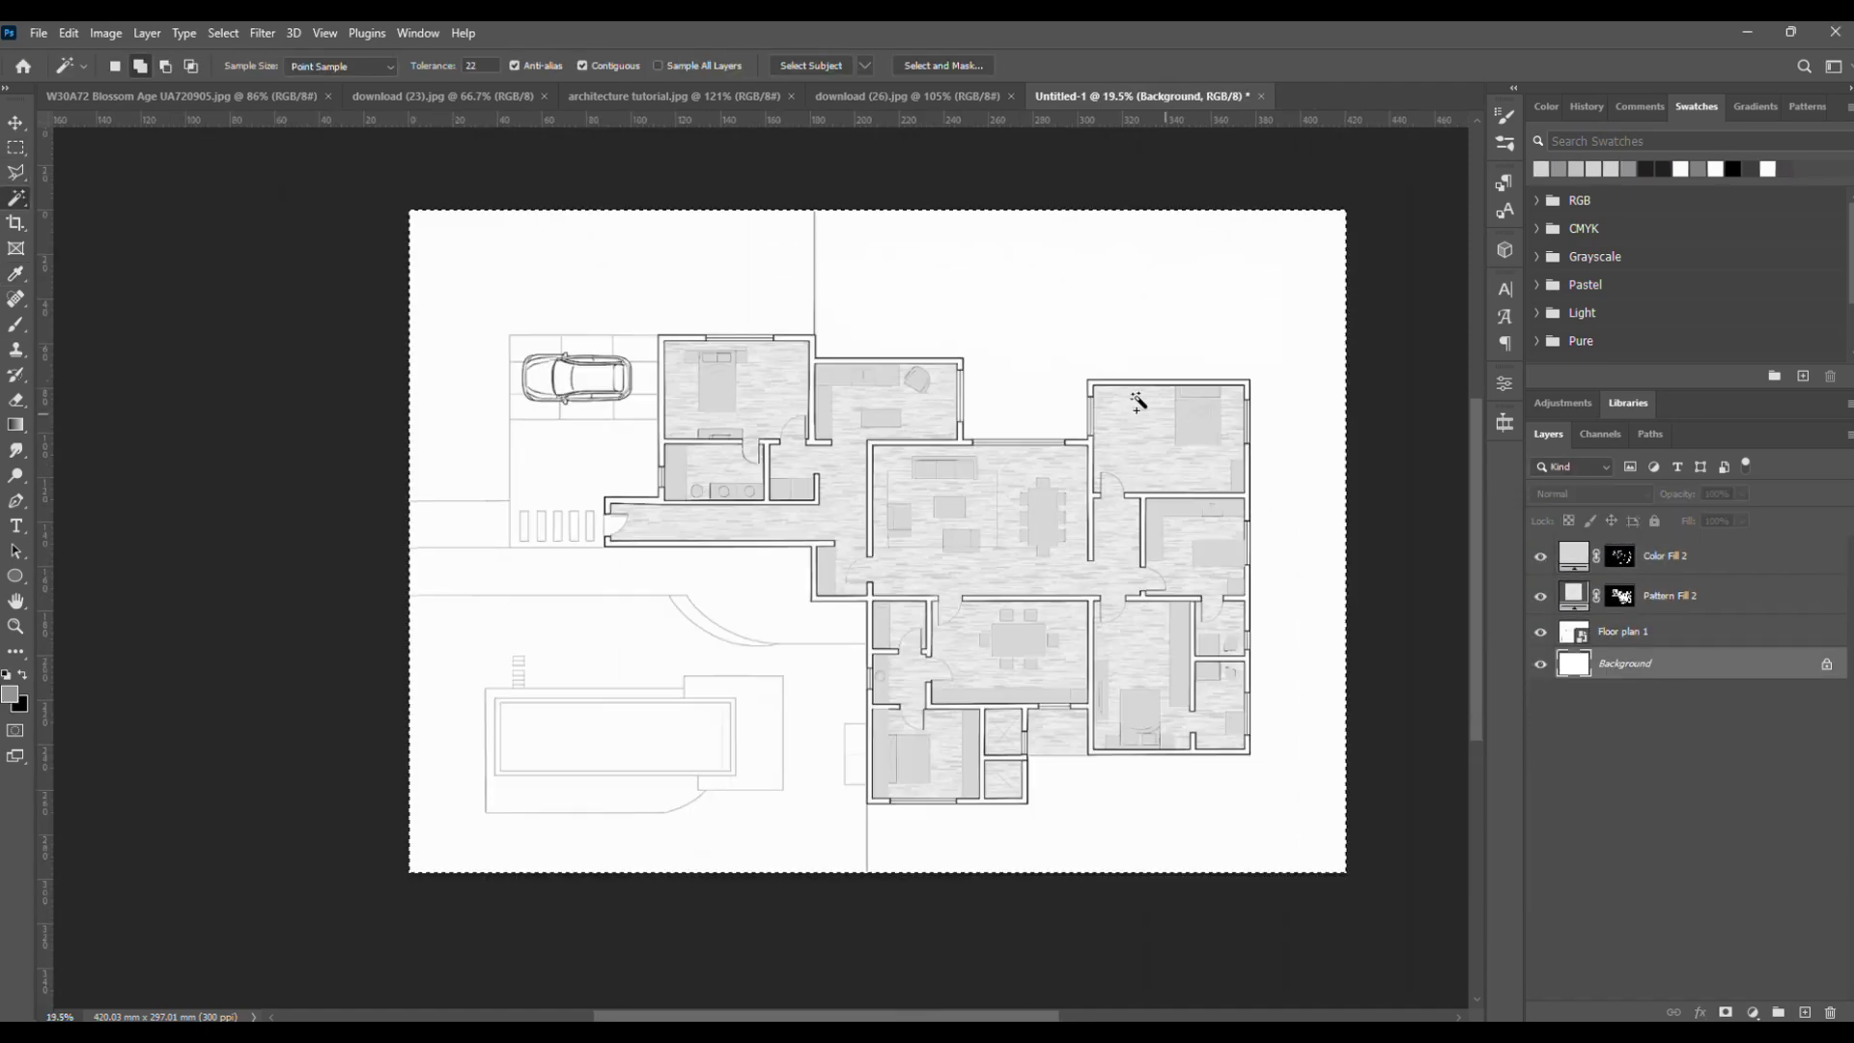
# - Select the lawn areas around the house and pool on the Floor plan 1 layer with the Magic Wand
pyautogui.click(1642, 633)
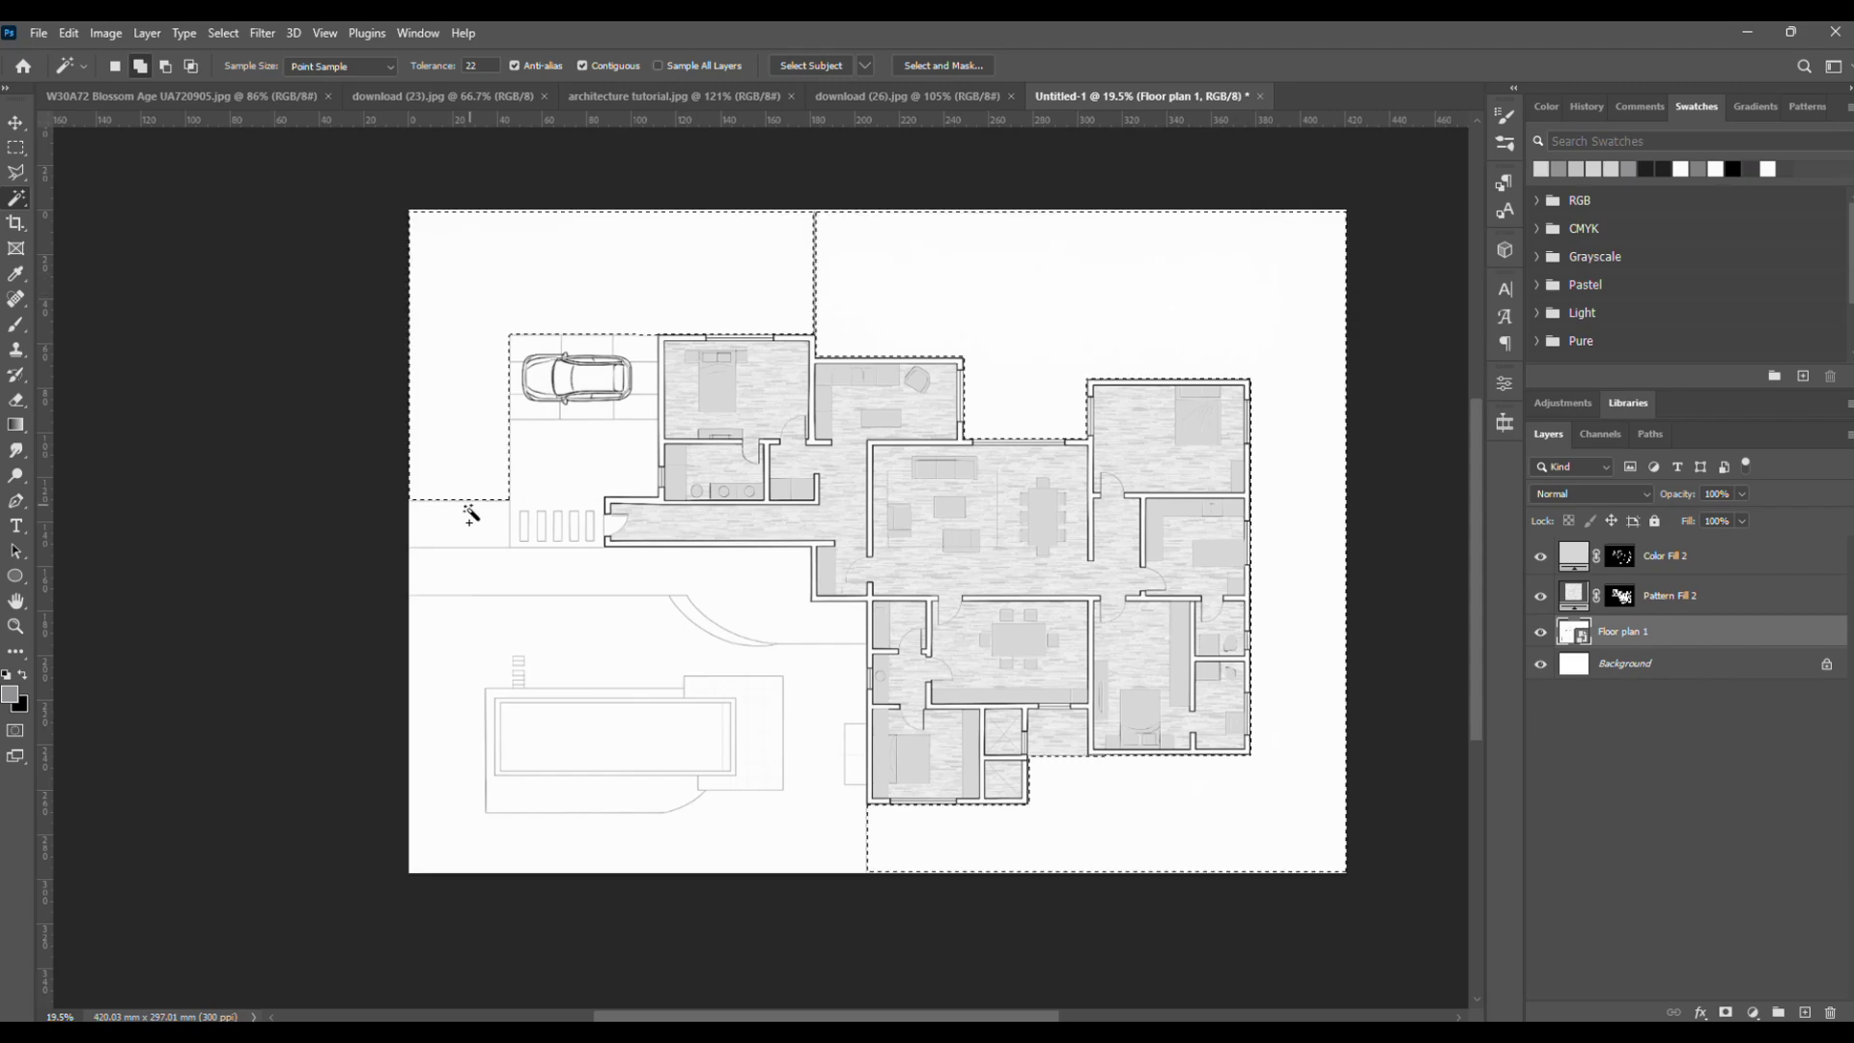
pyautogui.scroll(2, 551, 702)
pyautogui.click(851, 879)
pyautogui.scroll(-2, 852, 877)
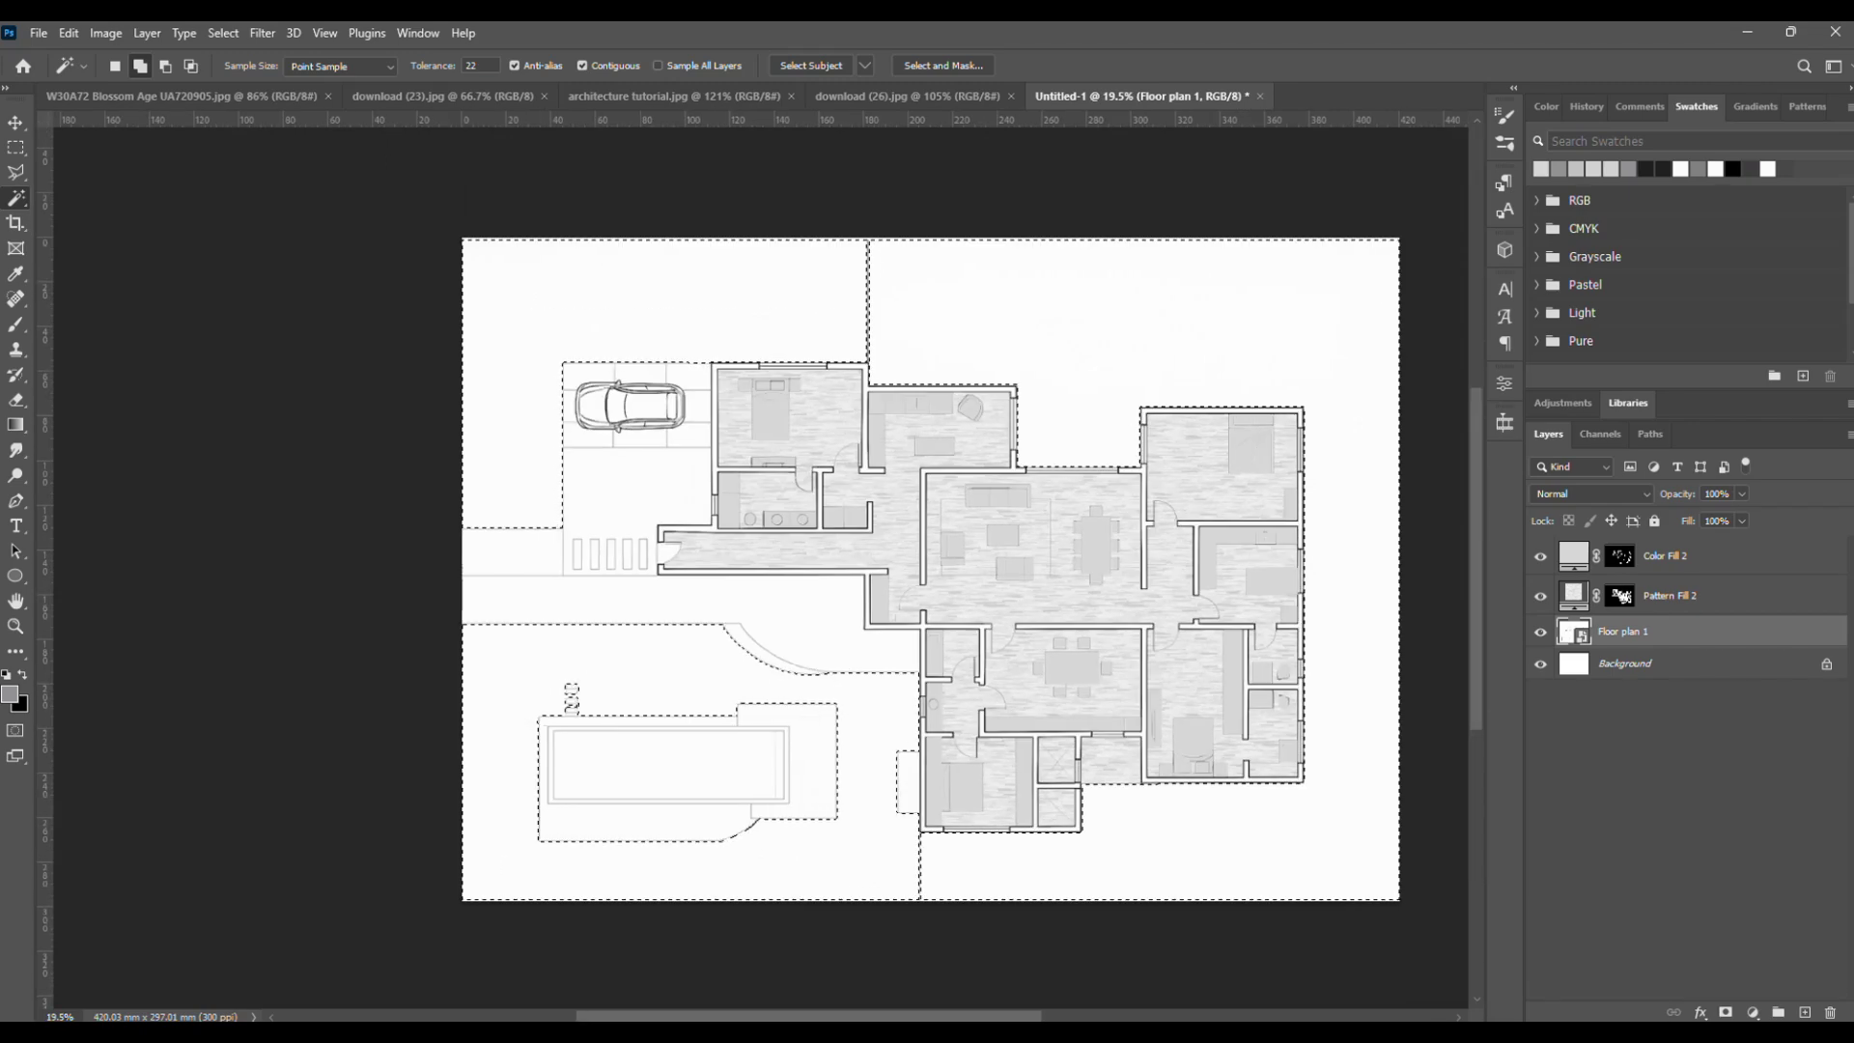
# - Define the grass image in architecture tutorial.jpg as a named pattern
pyautogui.click(1753, 1012)
pyautogui.click(422, 98)
pyautogui.click(193, 96)
pyautogui.click(907, 97)
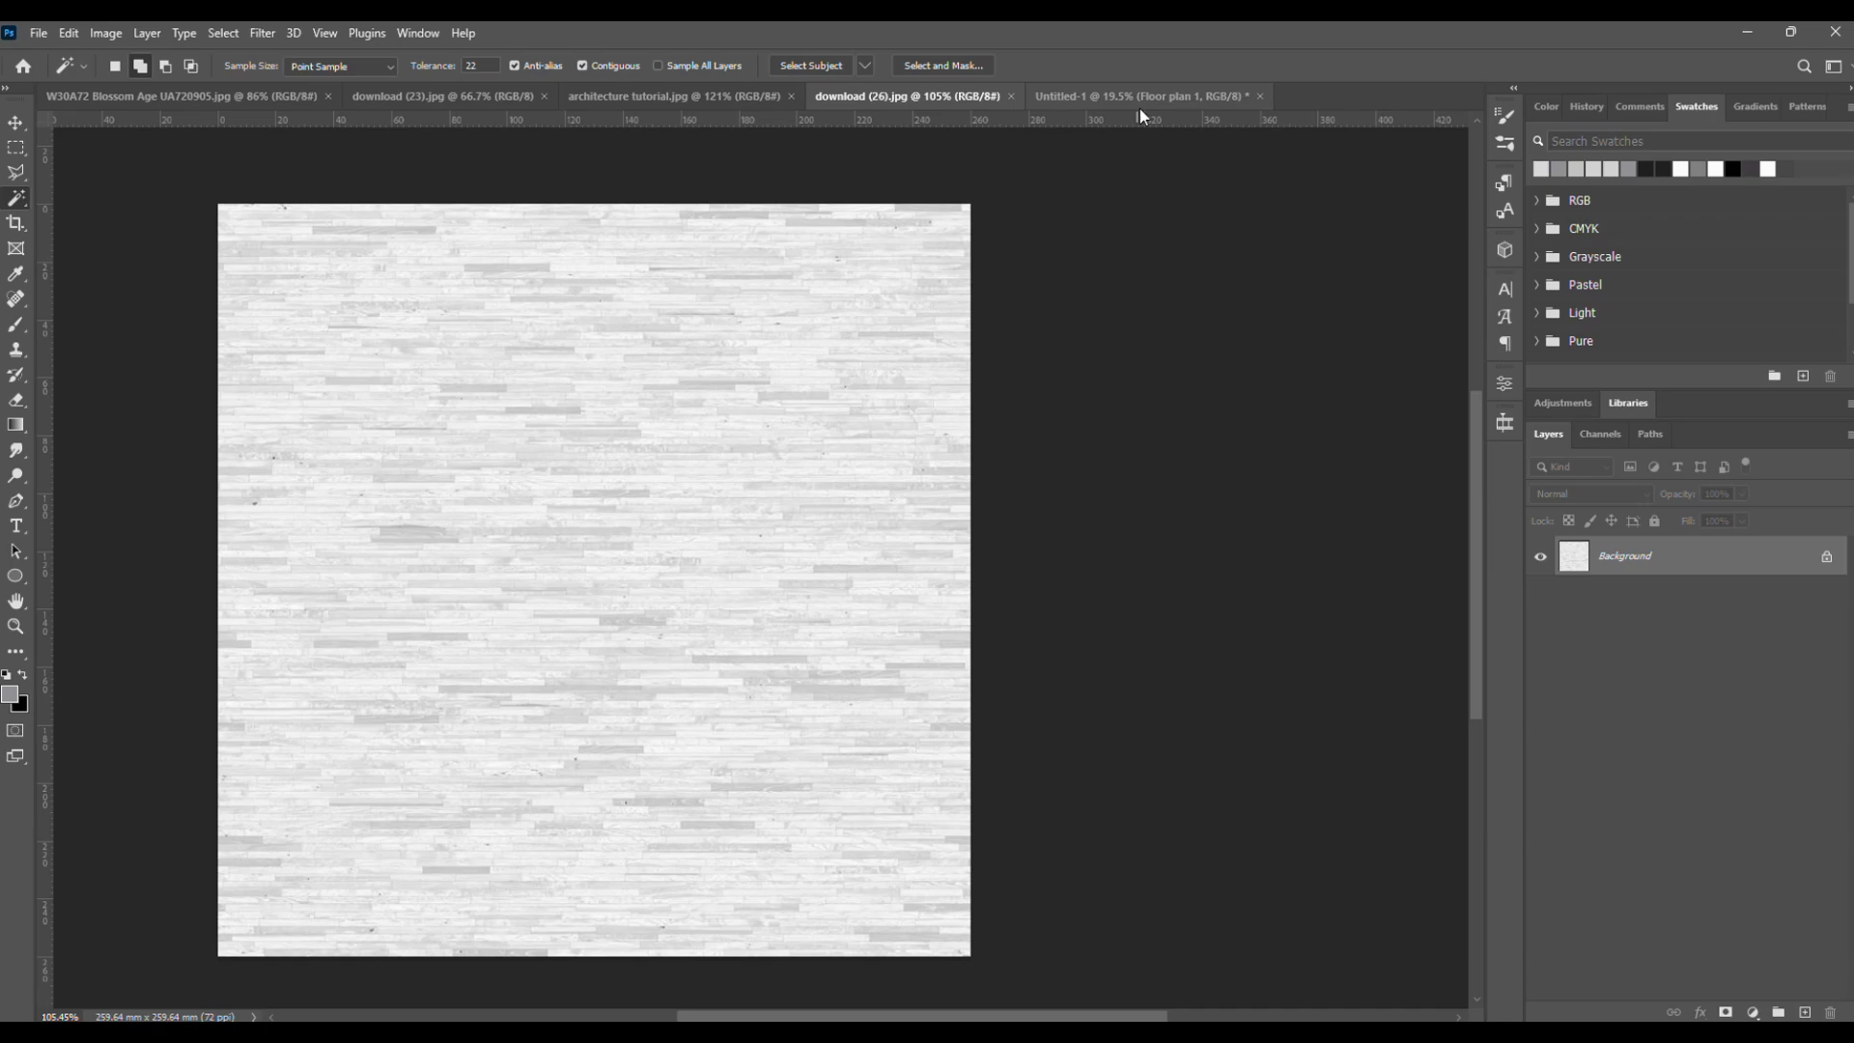
pyautogui.click(676, 96)
pyautogui.click(69, 33)
pyautogui.click(106, 580)
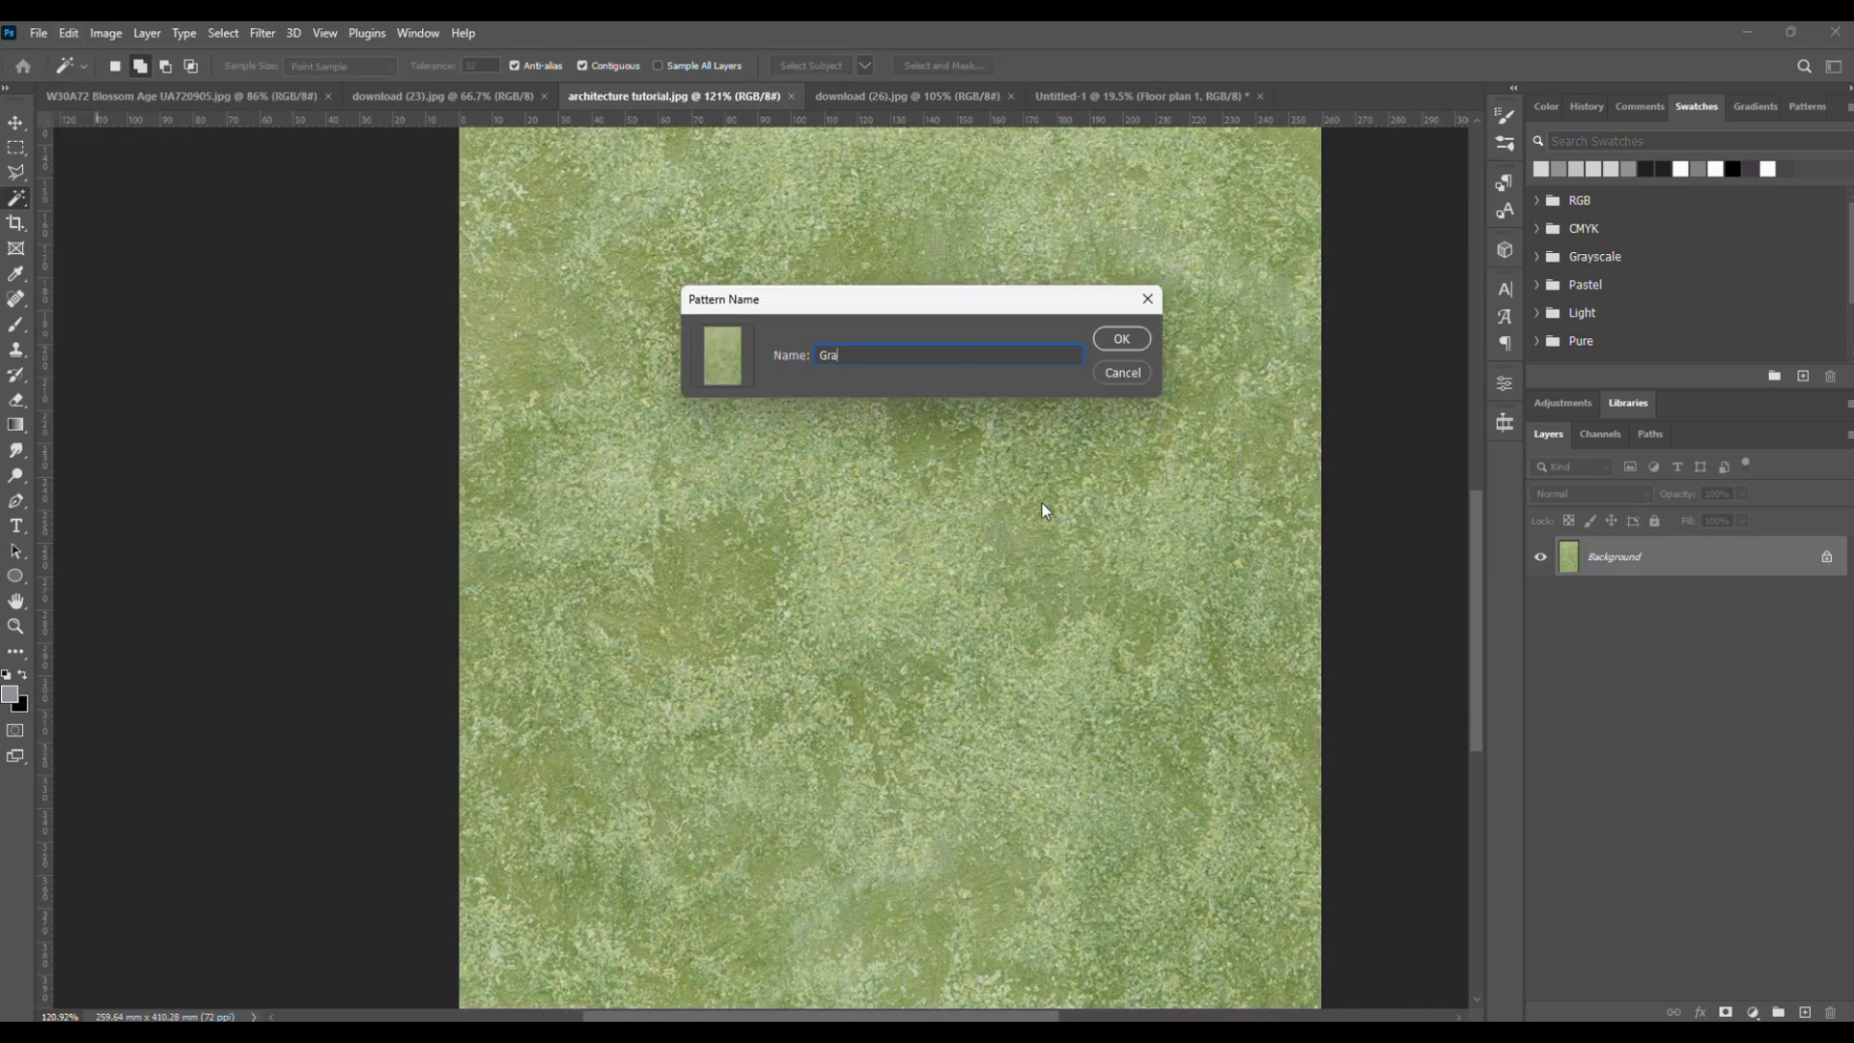
pyautogui.press('Return')
# - Fill the selected lawn areas with the grass pattern as a fill layer and set its opacity to 59%
pyautogui.hotkey('ctrl', 'Tab')
pyautogui.hotkey('ctrl', 'Tab')
pyautogui.click(1753, 1012)
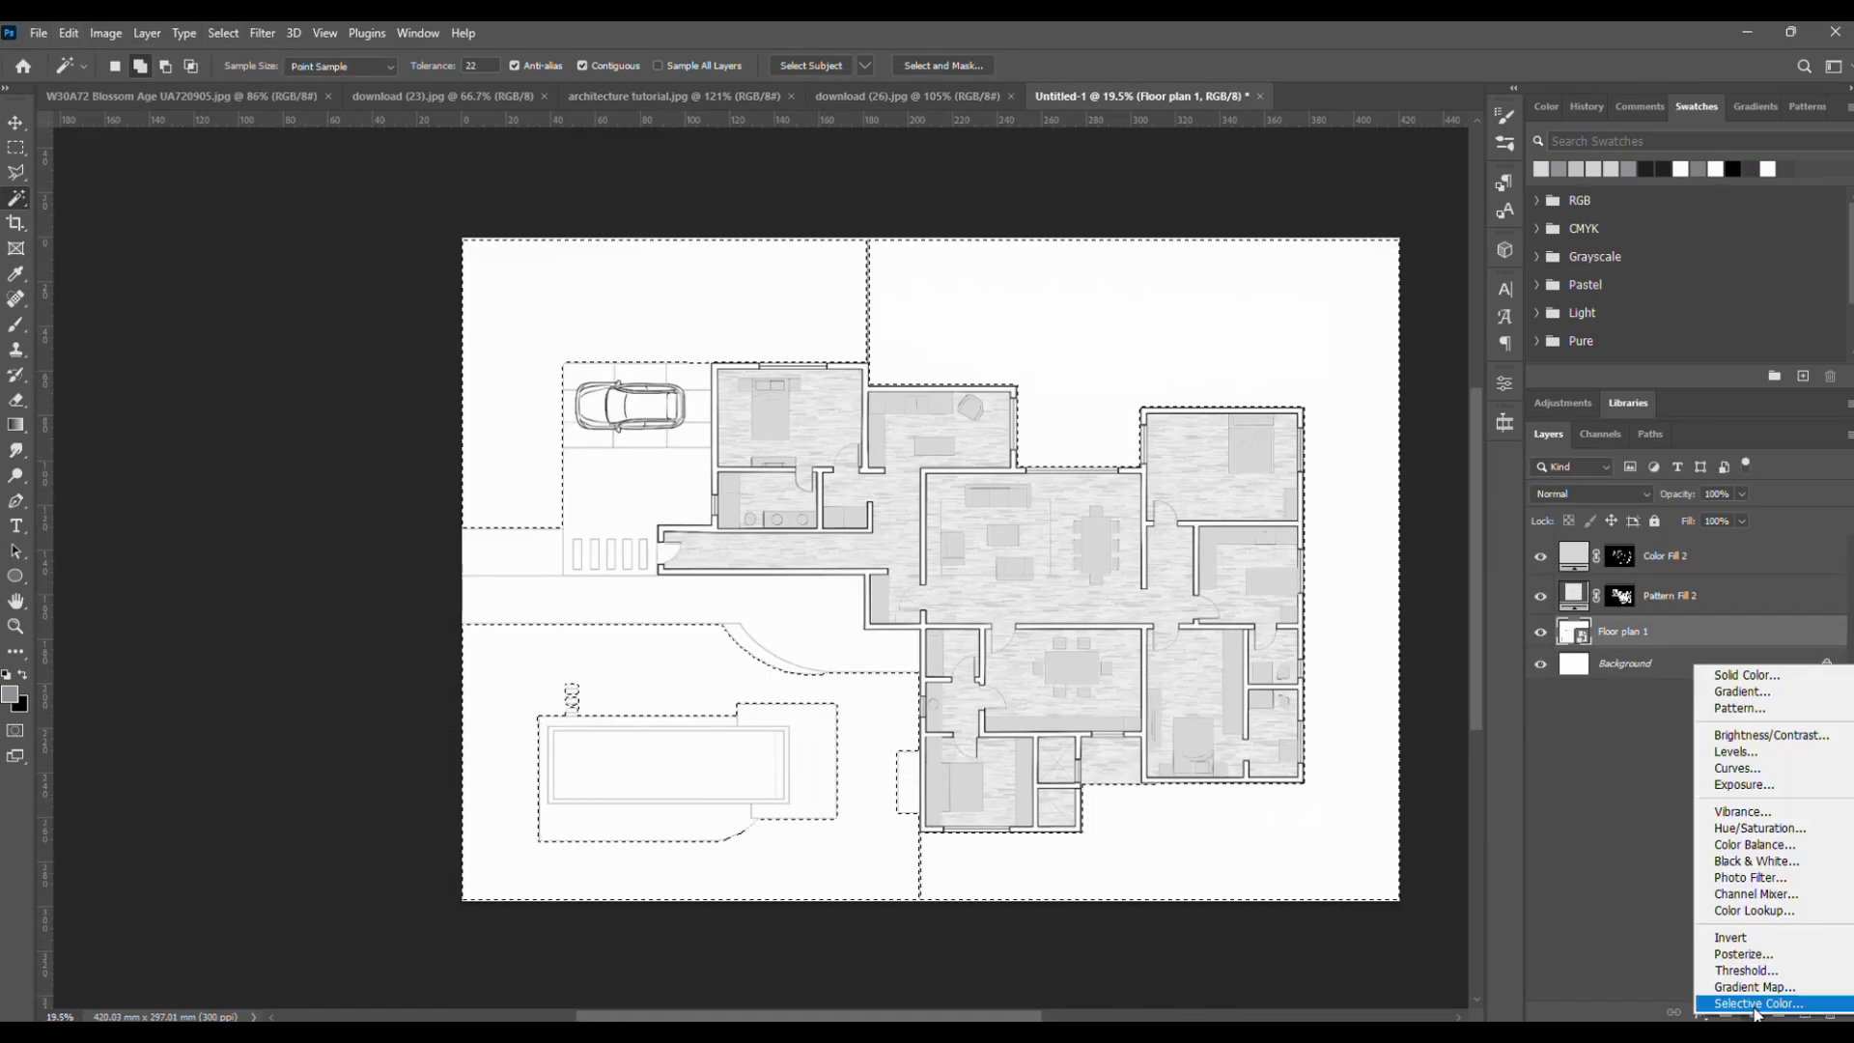
pyautogui.click(1756, 709)
pyautogui.click(1124, 606)
pyautogui.doubleClick(1046, 774)
pyautogui.click(1432, 572)
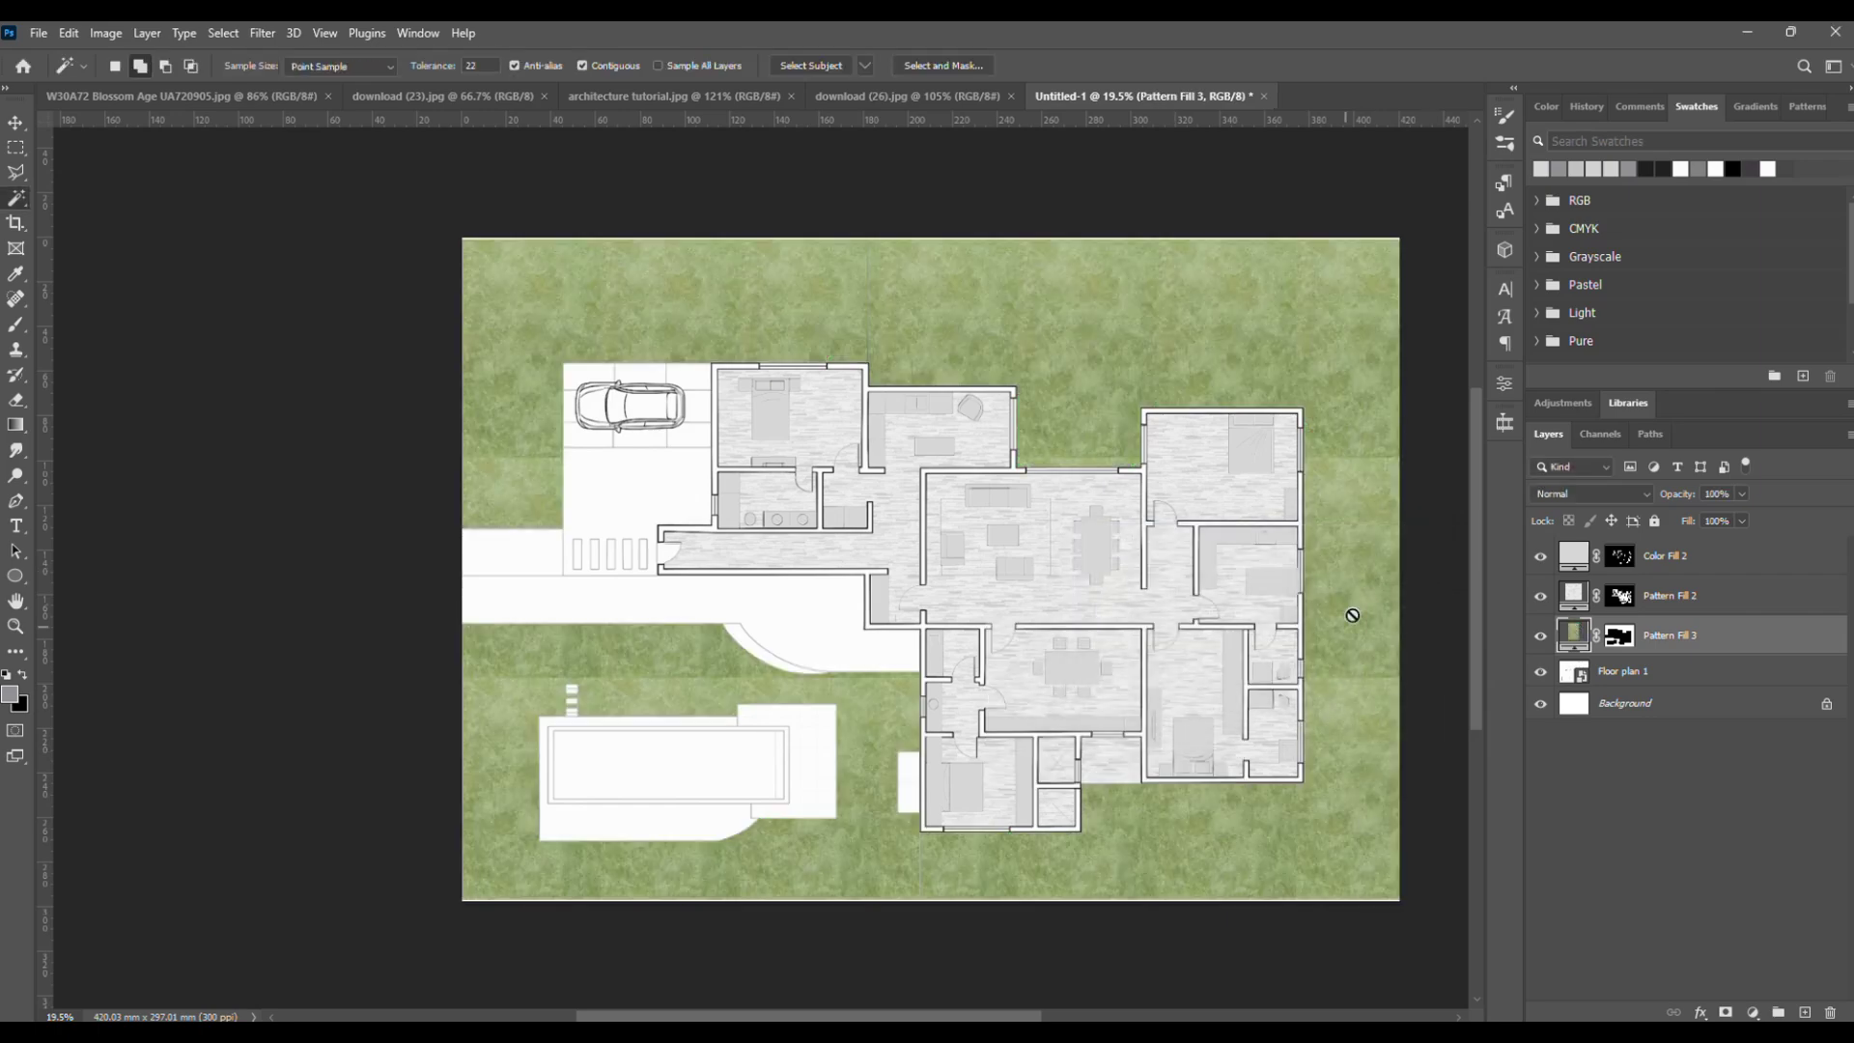
pyautogui.moveTo(1741, 513); pyautogui.dragTo(1705, 515)
pyautogui.scroll(2, 1079, 551)
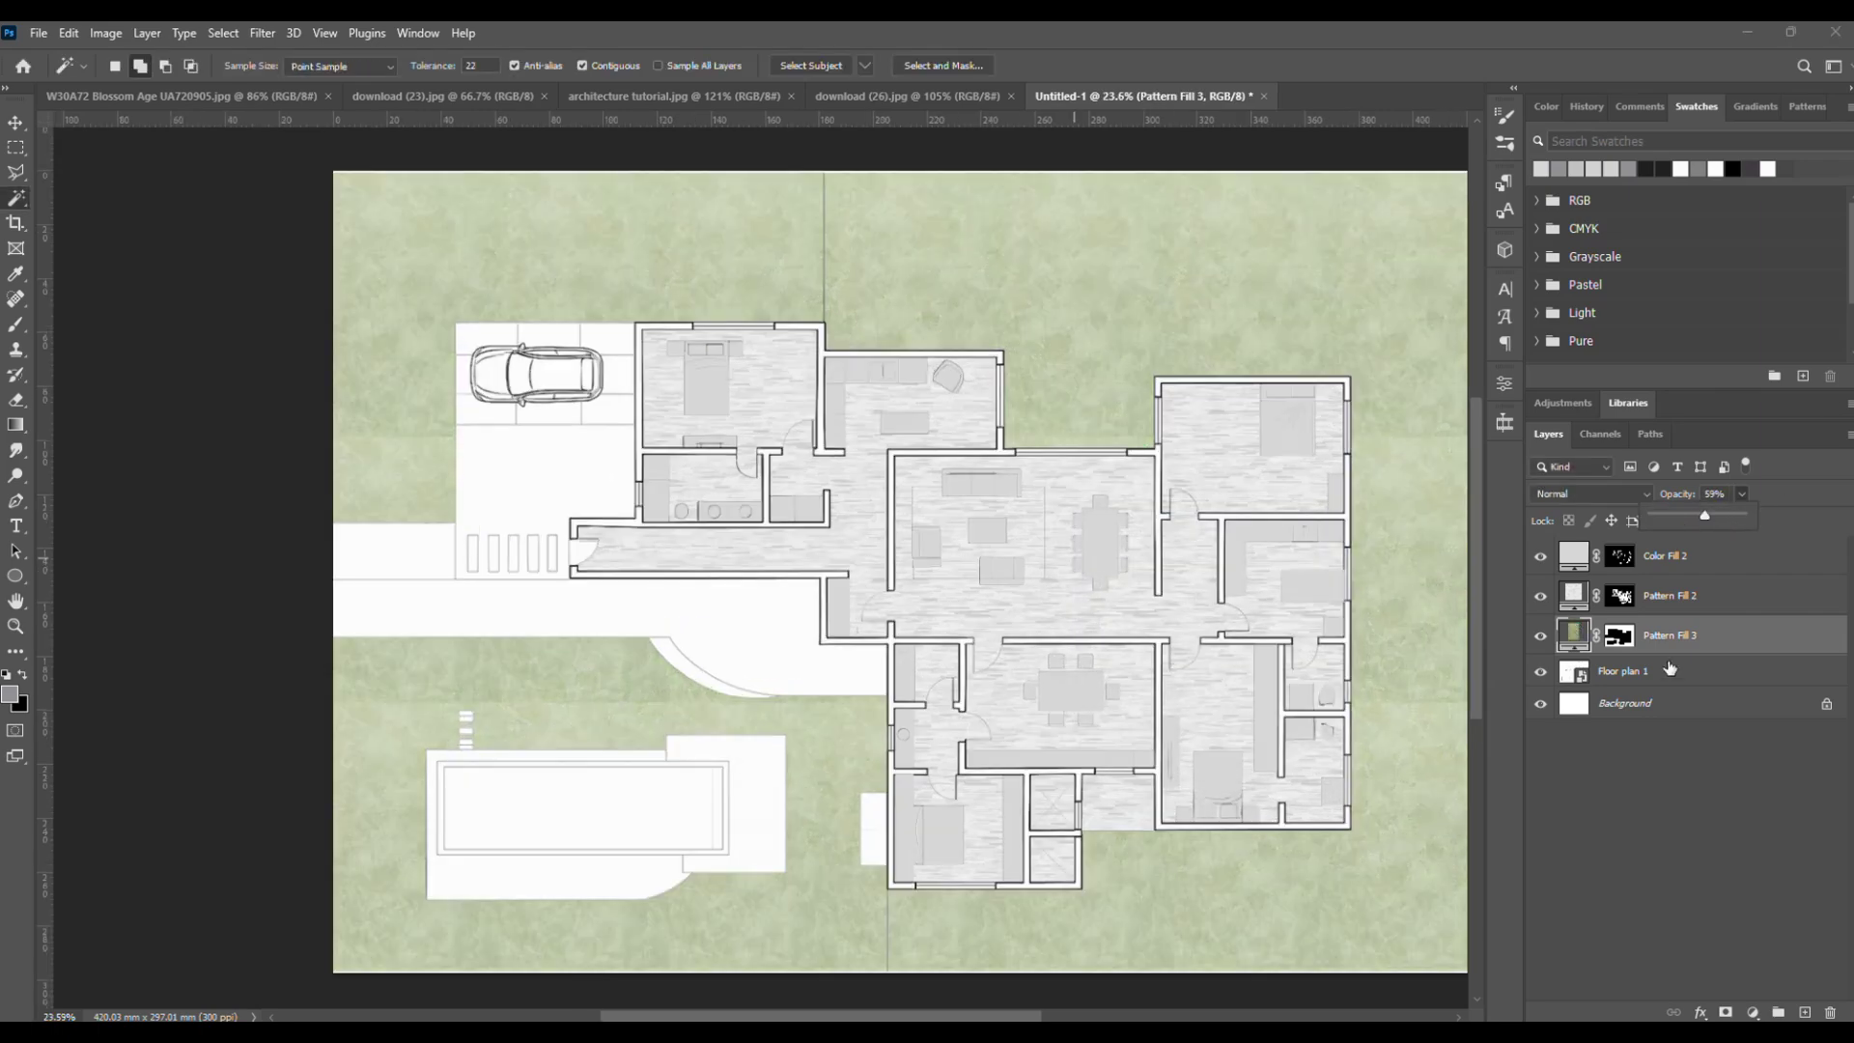
# - Select the inside of the swimming pool on the Floor plan 1 layer, including the narrow strip at its end
pyautogui.click(1667, 671)
pyautogui.scroll(3, 714, 691)
pyautogui.scroll(1, 864, 684)
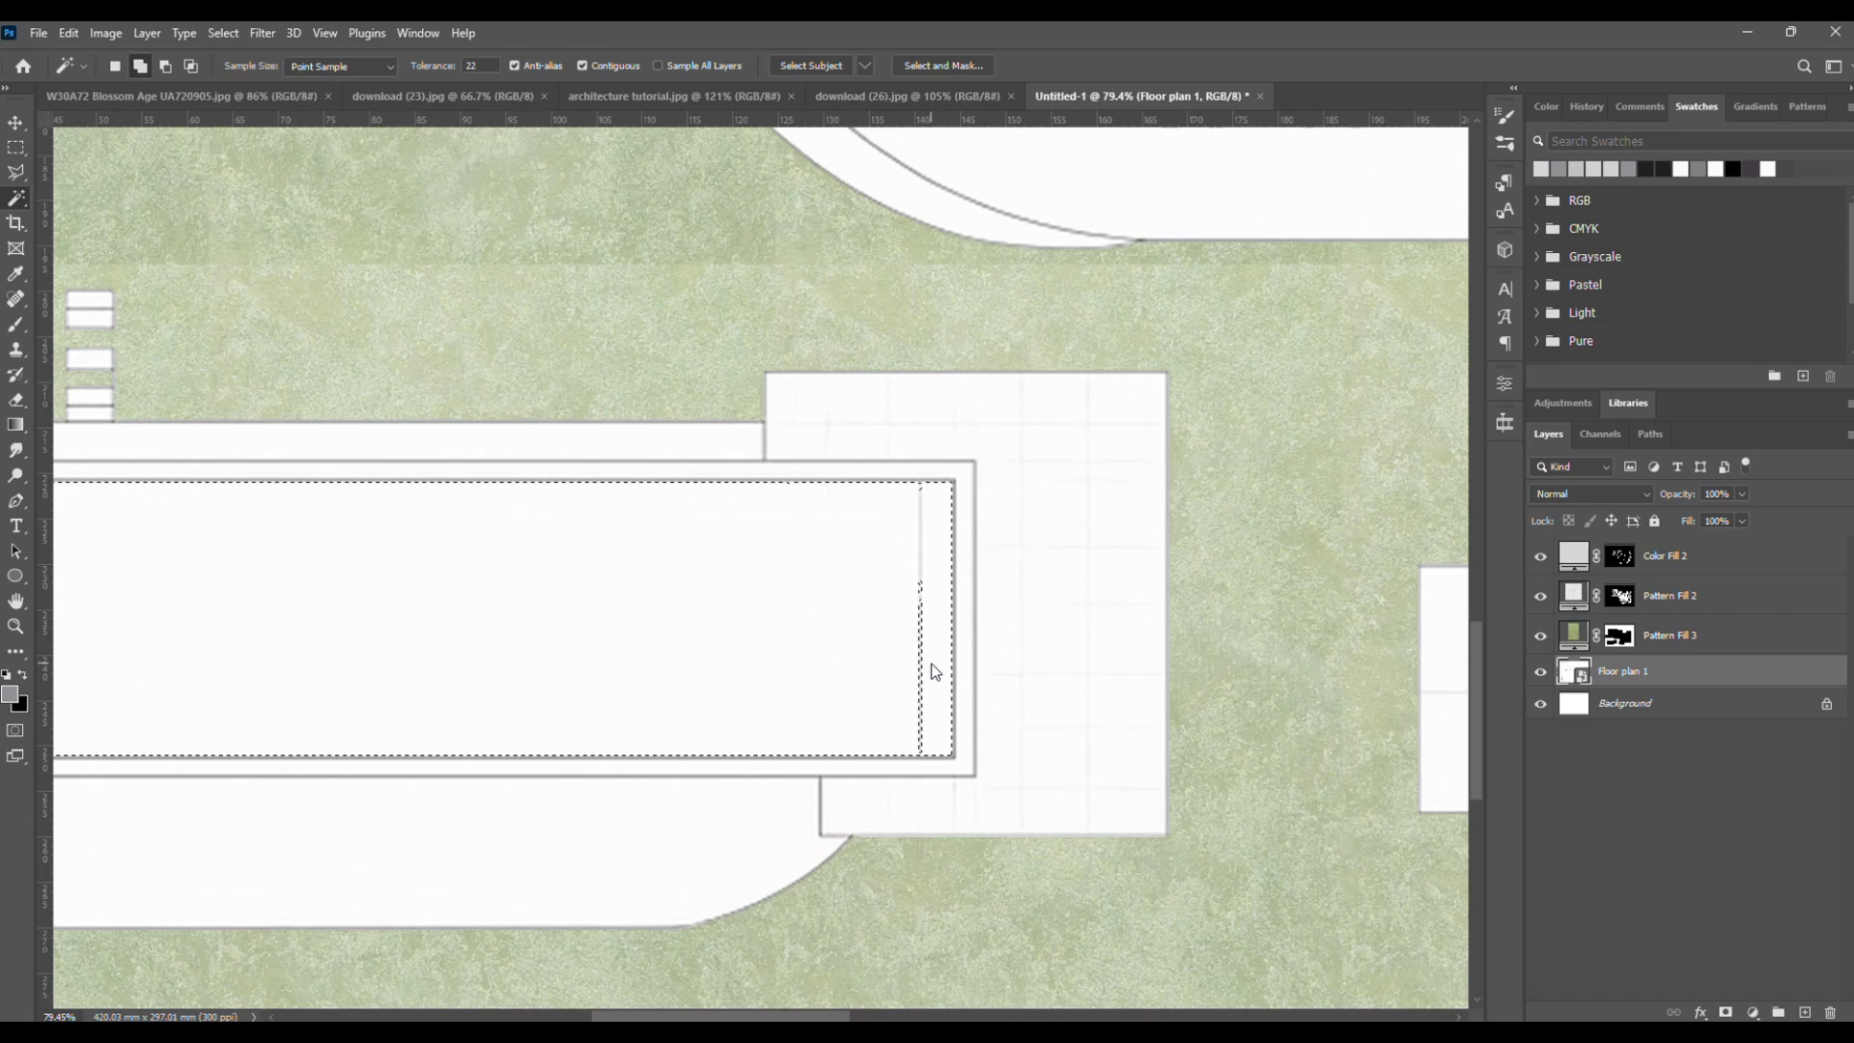
pyautogui.scroll(1, 892, 741)
pyautogui.scroll(-5, 913, 623)
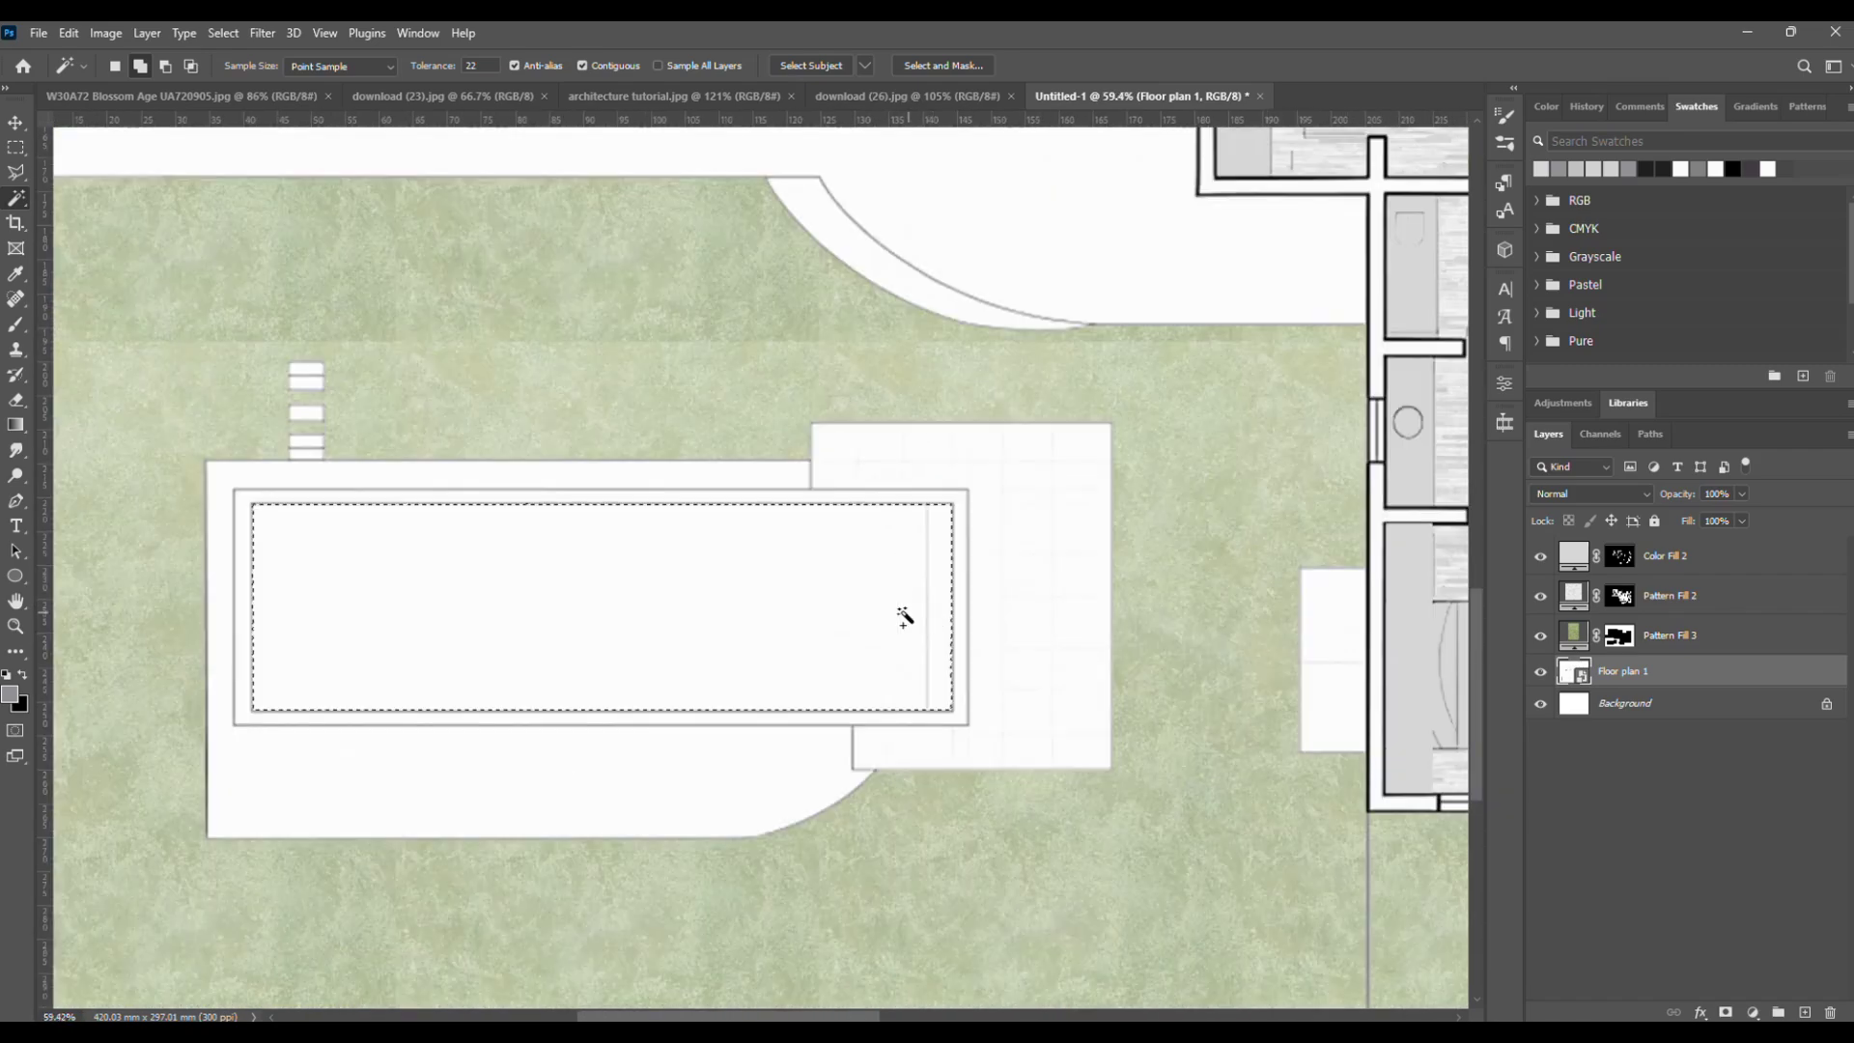
# - Fill the selected pool with a light blue solid colour layer, #bfd5ea
pyautogui.click(1752, 1012)
pyautogui.click(1786, 502)
pyautogui.click(1435, 694)
pyautogui.click(1211, 595)
pyautogui.press('Return')
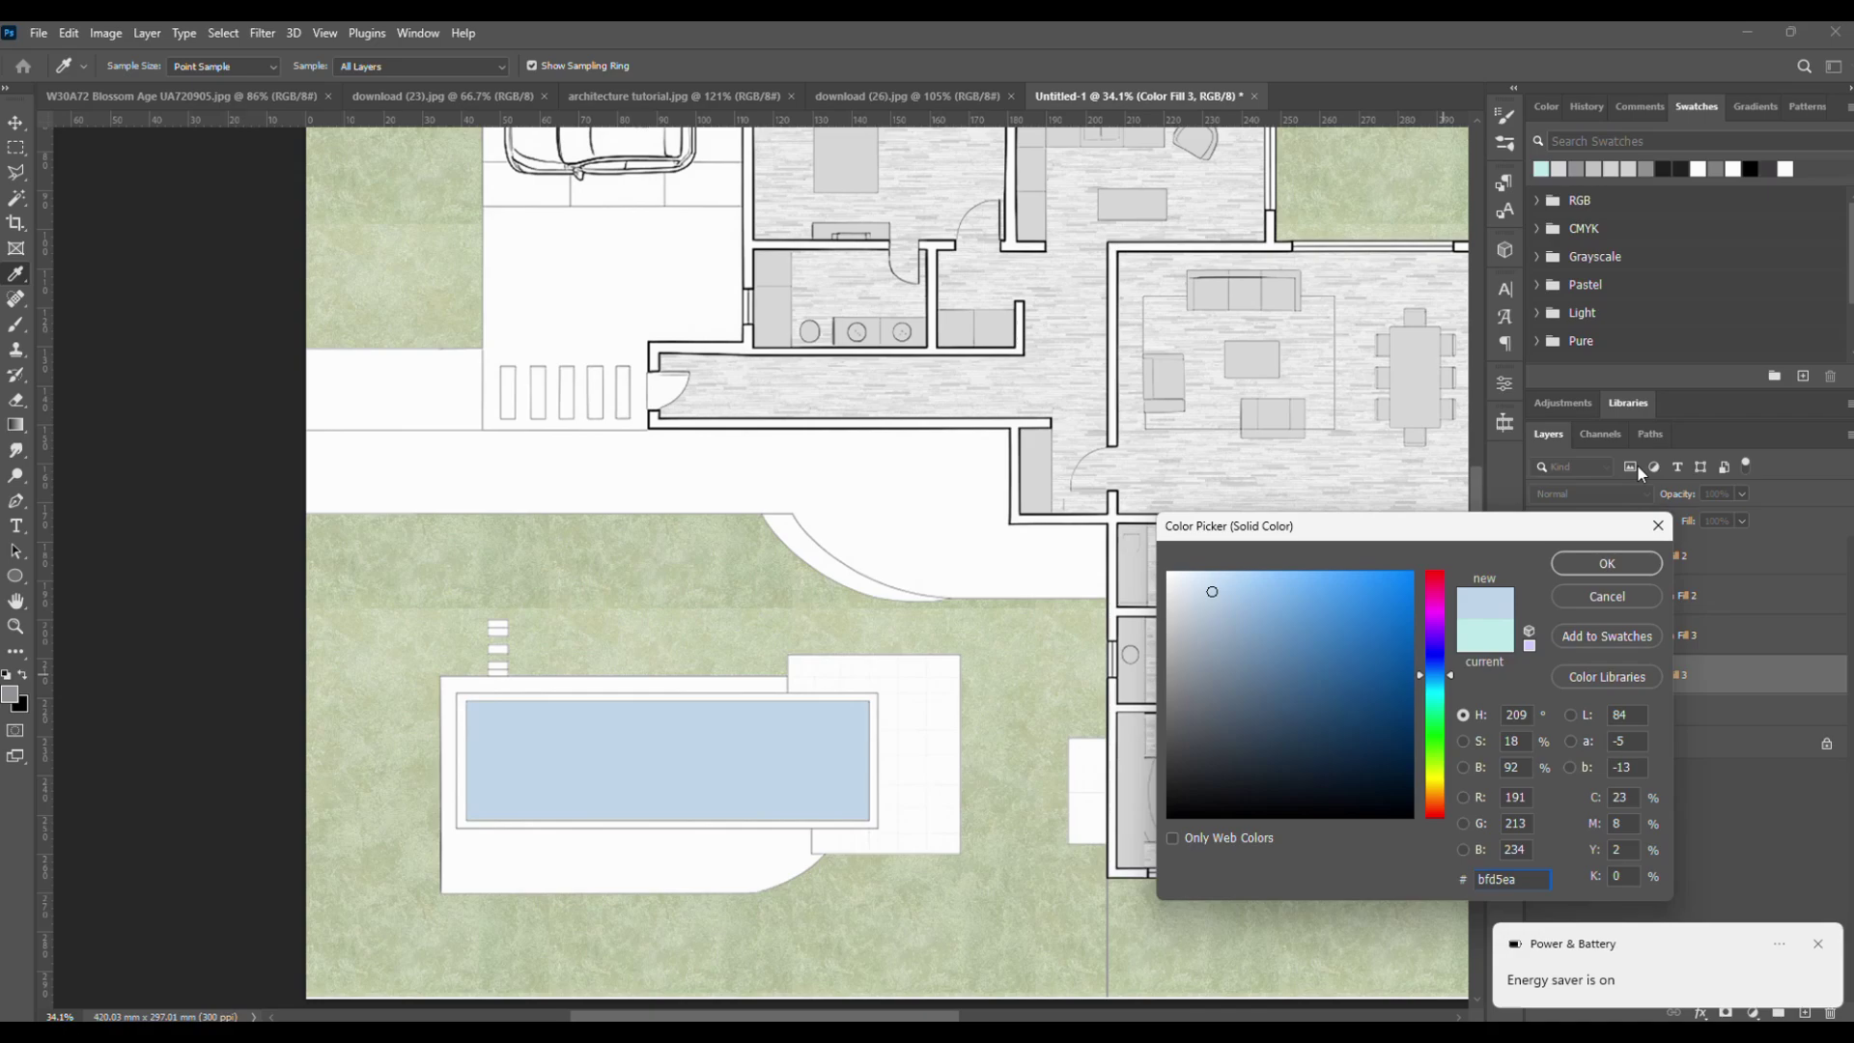
pyautogui.click(1614, 562)
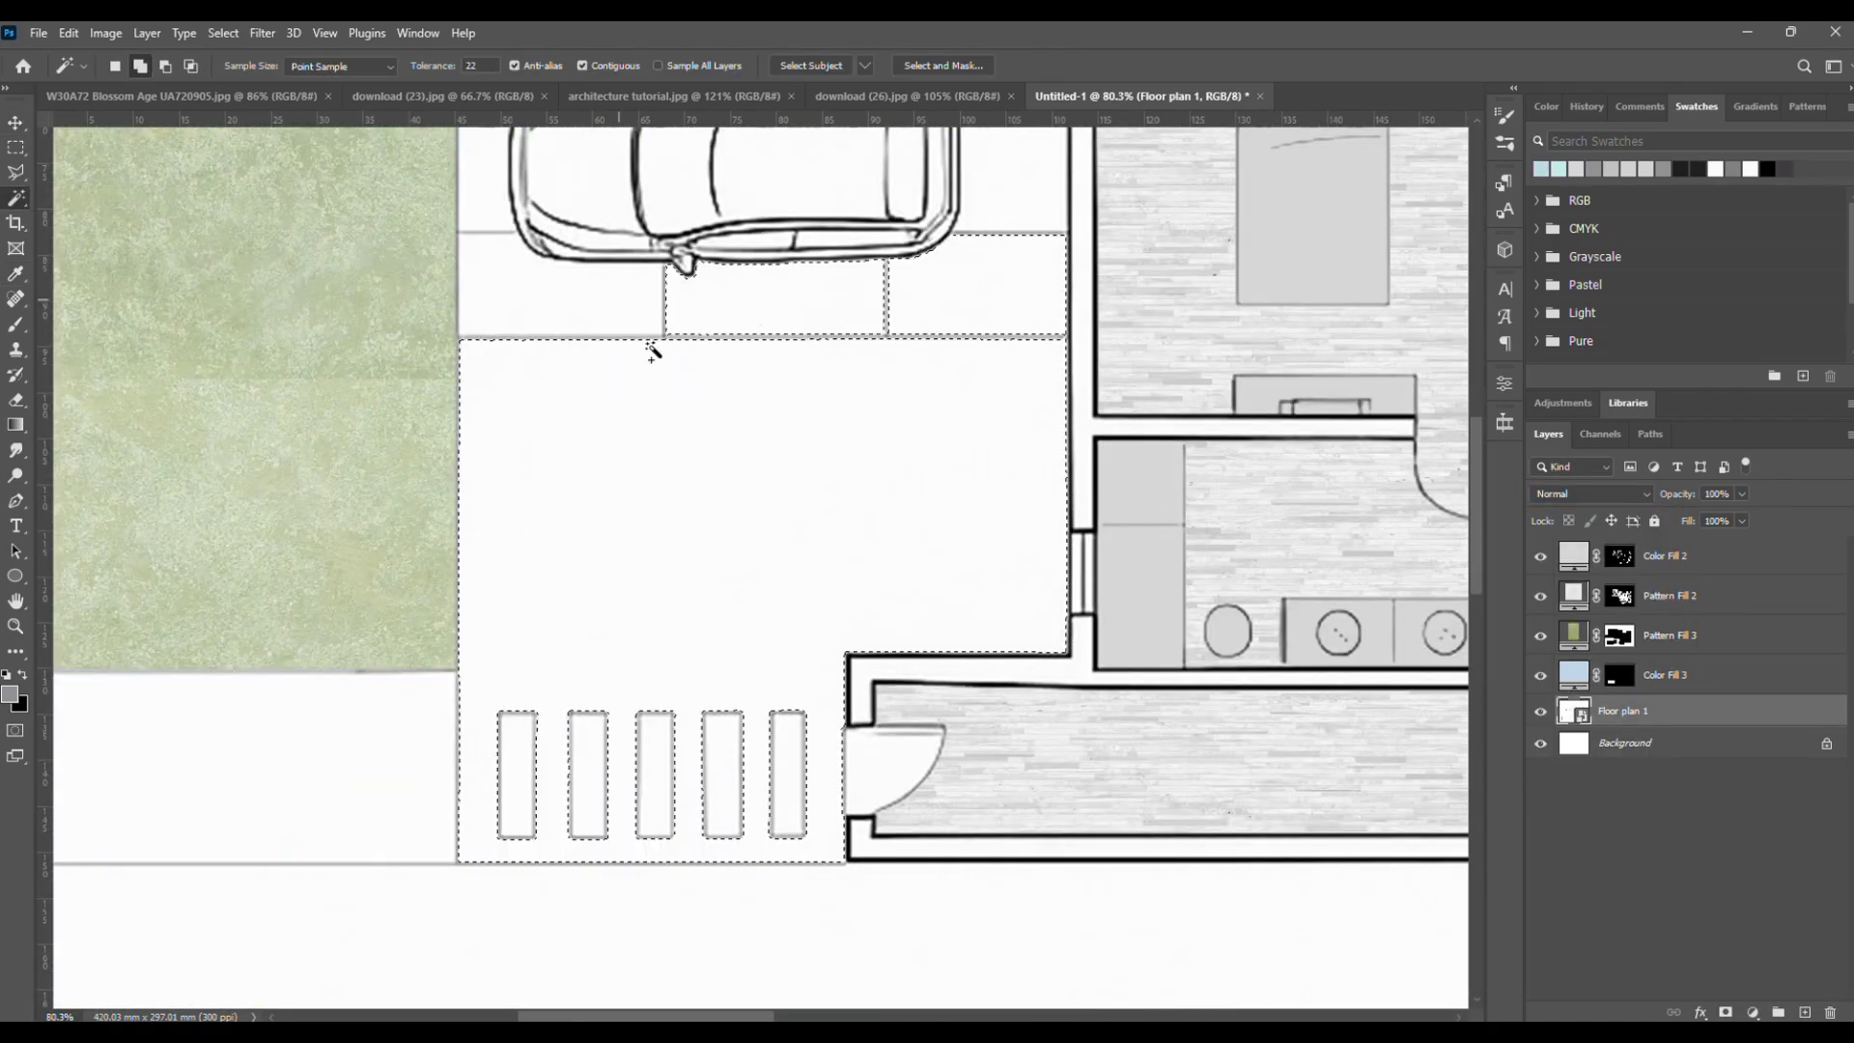
# - Try filling the blank path strip beside the driveway with a solid colour layer, #f0ede8
pyautogui.scroll(3, 650, 347)
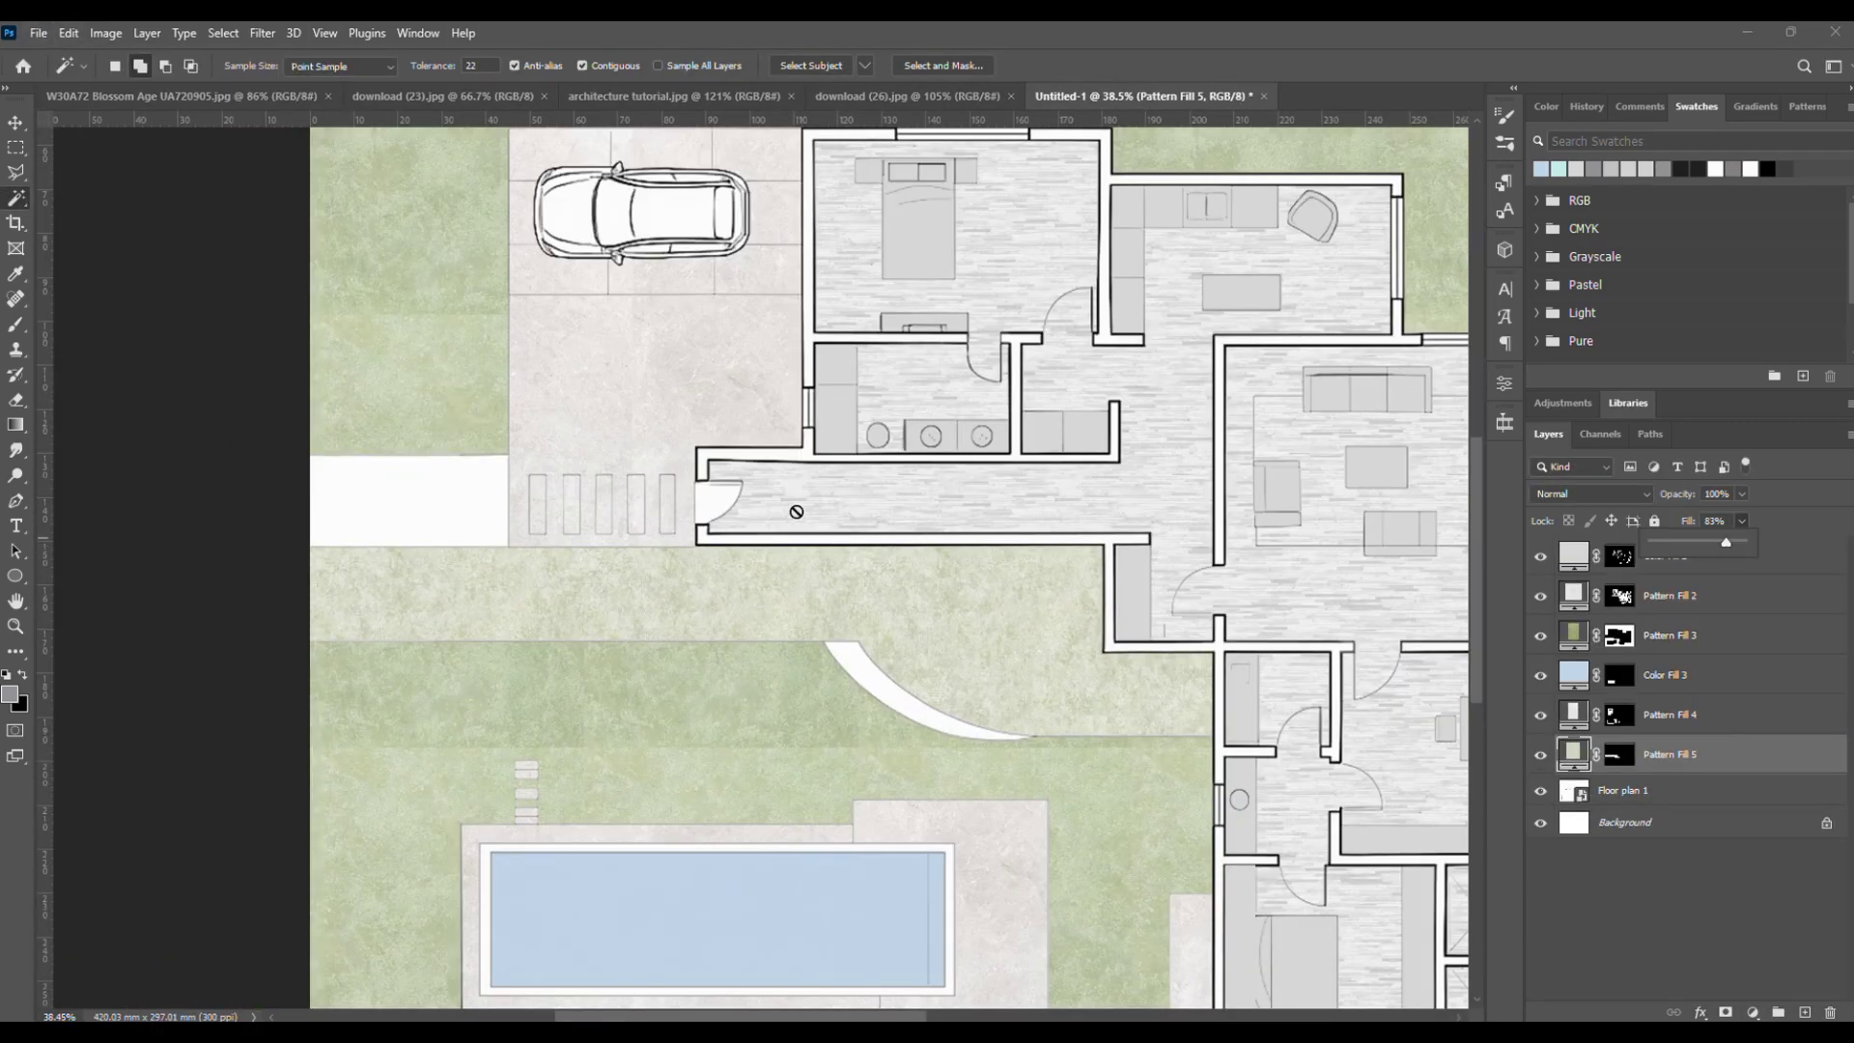
pyautogui.scroll(-5, 797, 512)
pyautogui.click(1658, 797)
pyautogui.scroll(1, 579, 522)
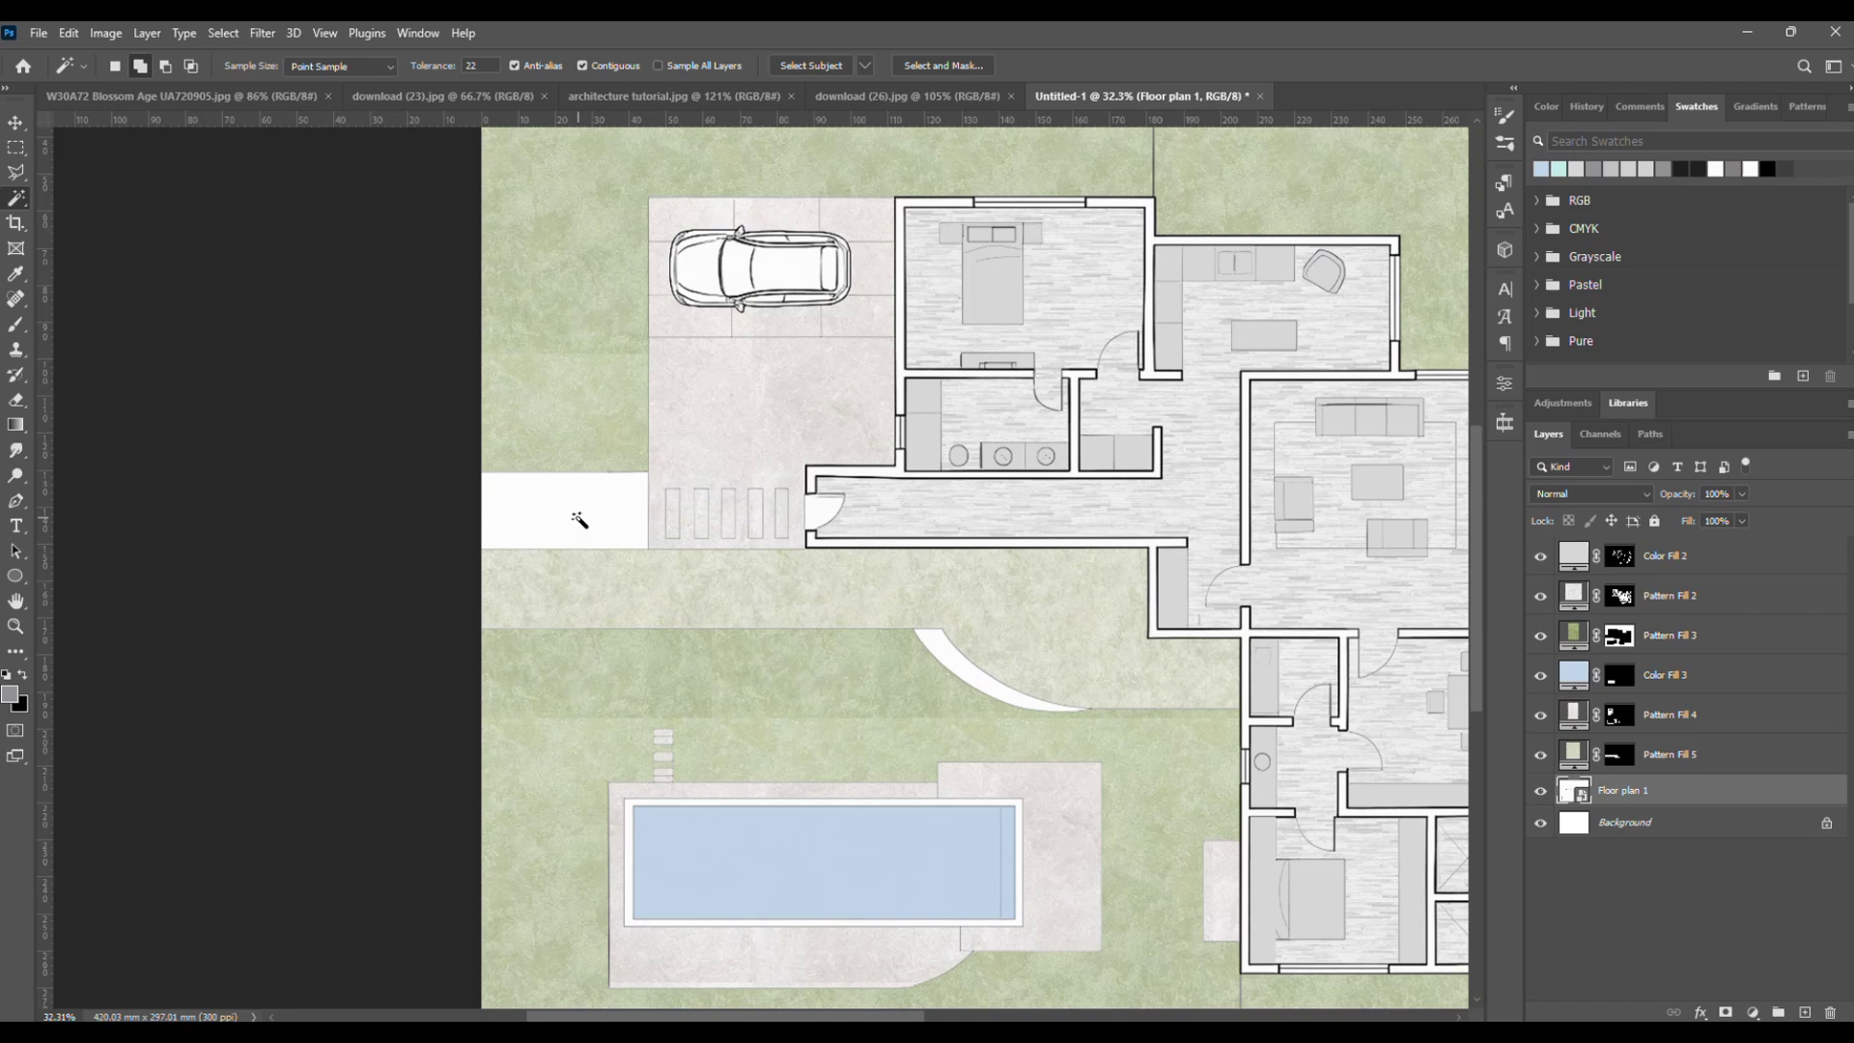
pyautogui.click(1753, 1011)
pyautogui.click(1754, 670)
pyautogui.click(1051, 846)
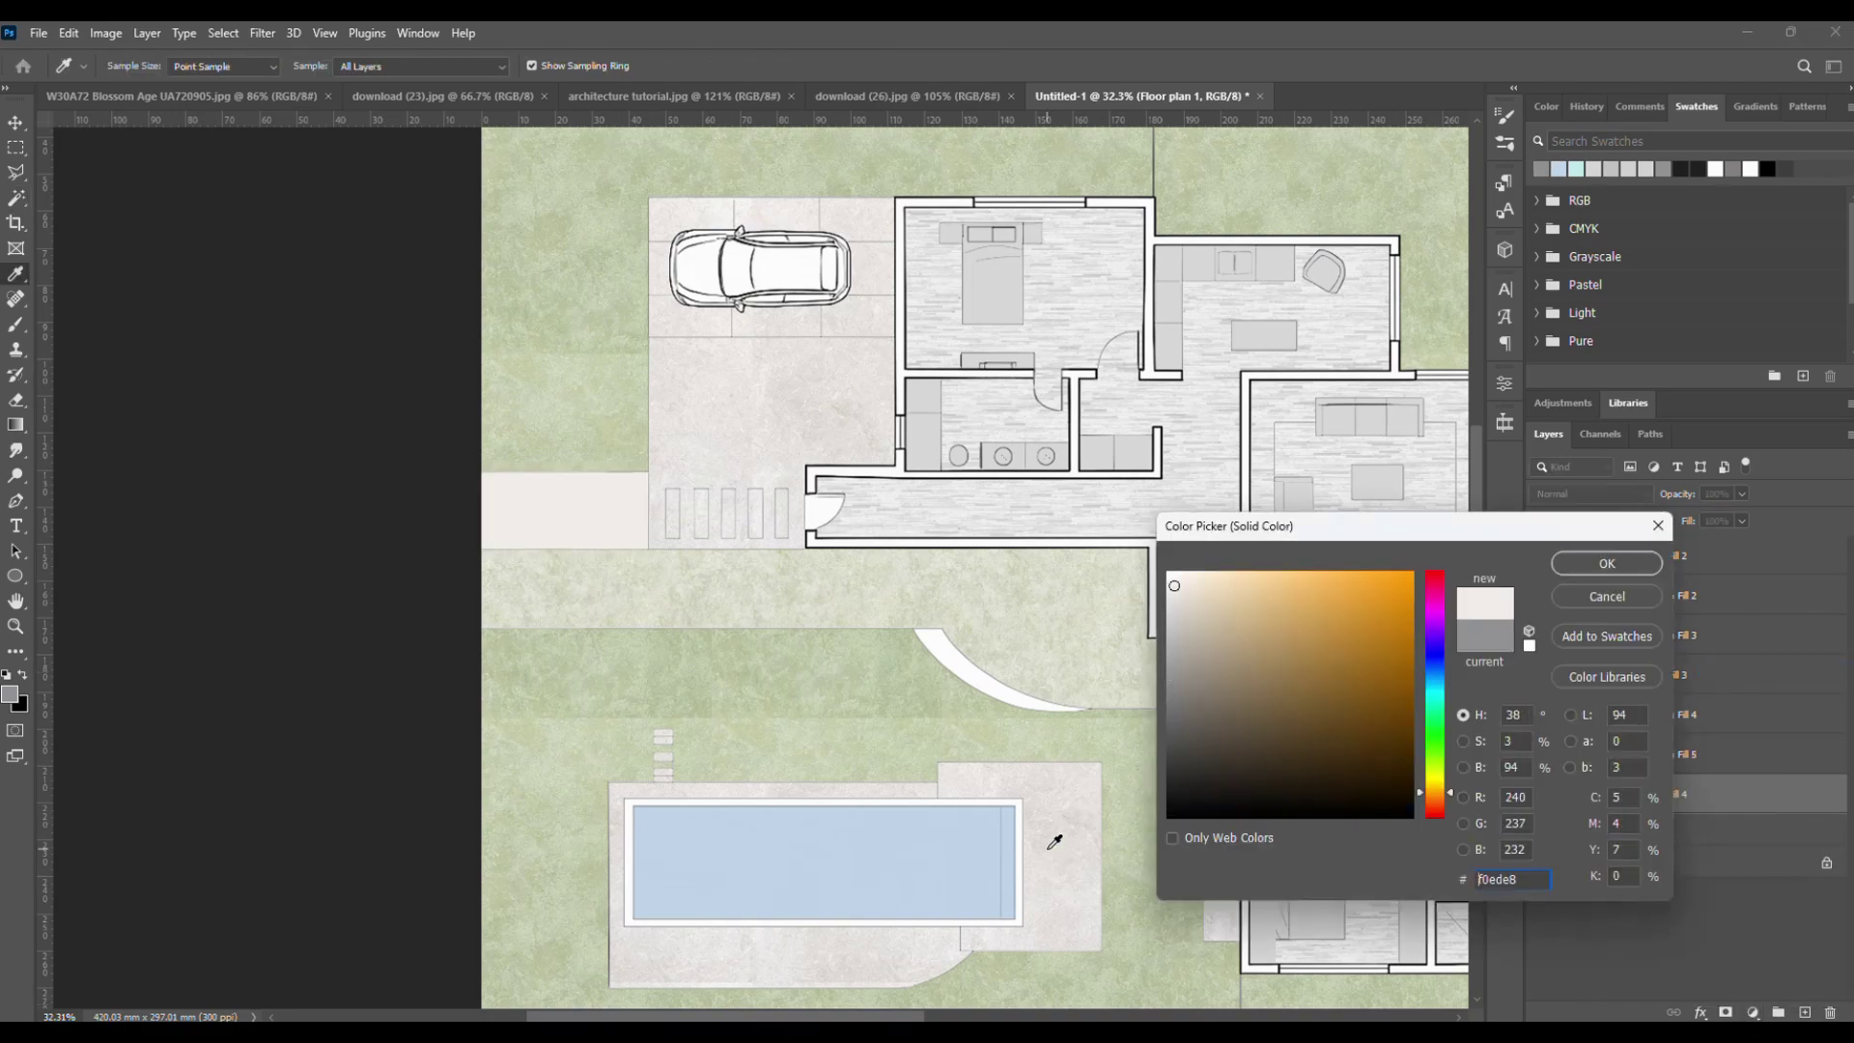
pyautogui.click(1605, 564)
pyautogui.scroll(-4, 898, 594)
pyautogui.scroll(5, 1122, 766)
pyautogui.scroll(-5, 864, 517)
pyautogui.hotkey('ctrl', 'z')
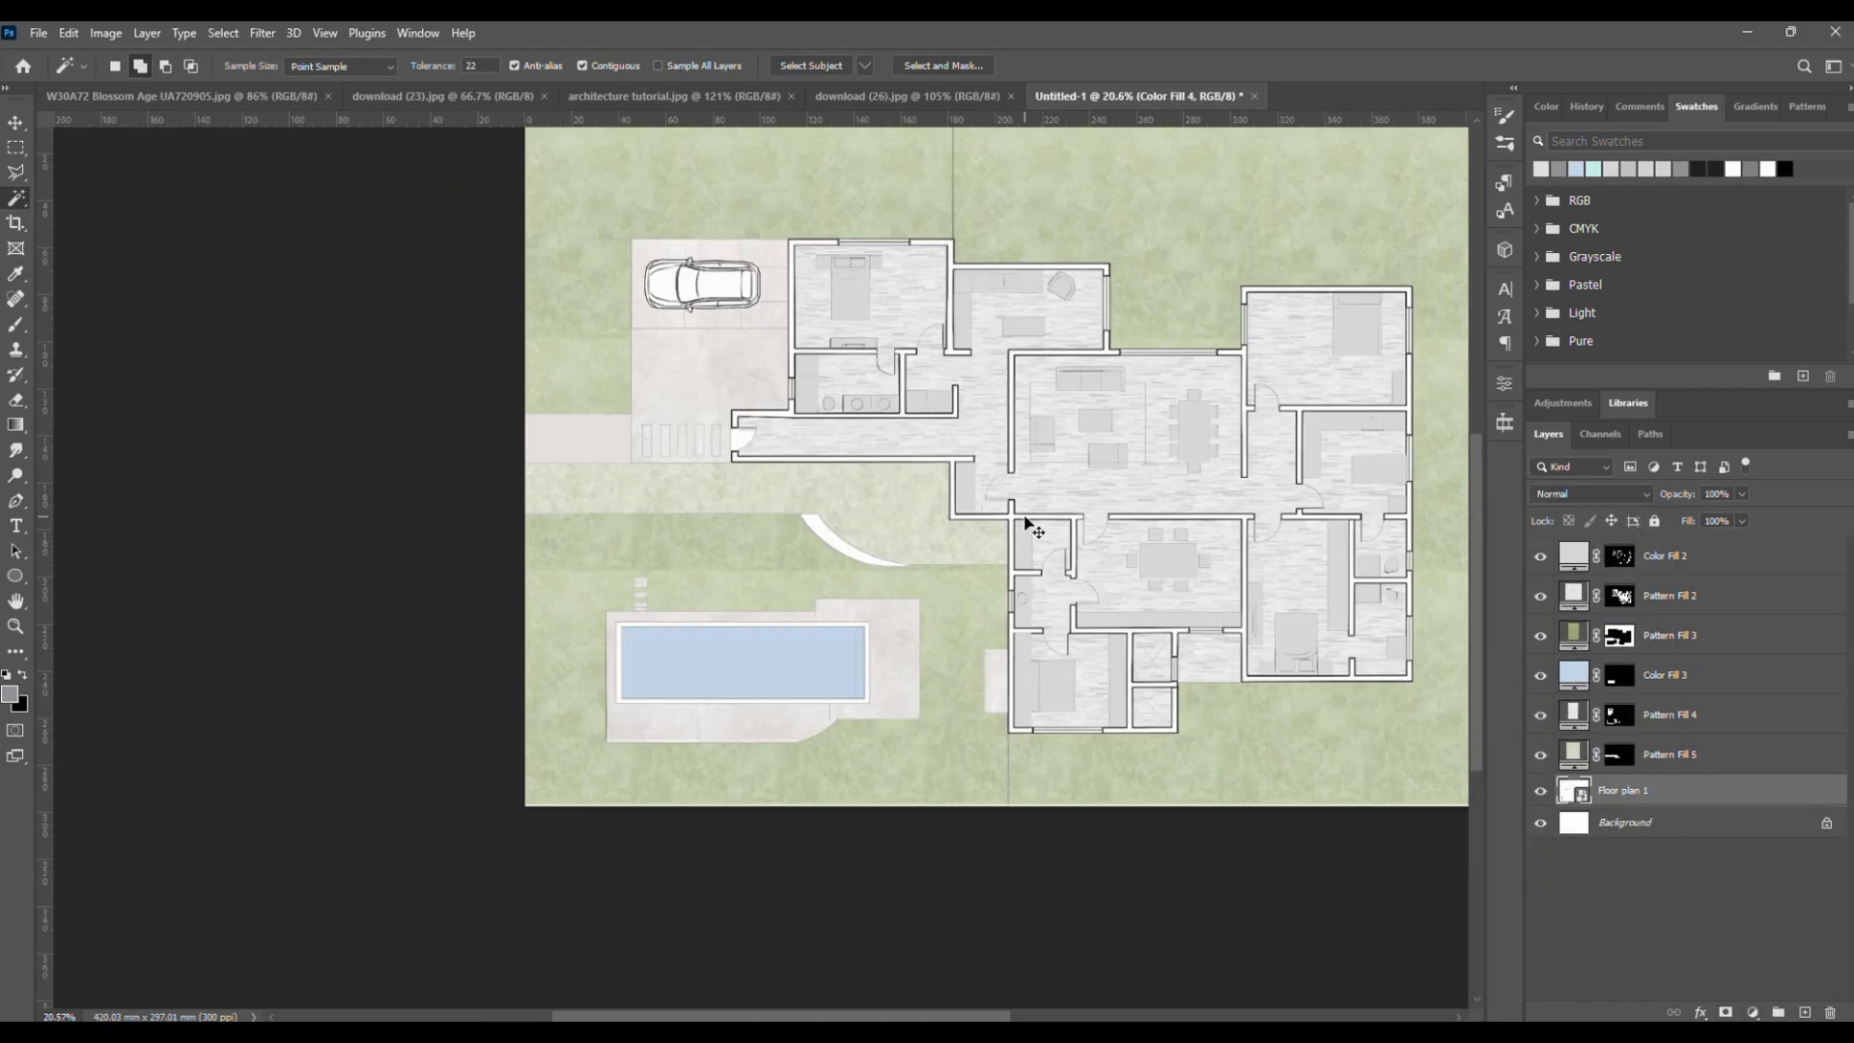
# - Select the blank path strip, curved path, stepping stones, pool surround and small terrace on the Floor plan 1 layer
pyautogui.scroll(4, 644, 542)
pyautogui.click(904, 531)
pyautogui.scroll(2, 1157, 763)
pyautogui.scroll(-2, 693, 835)
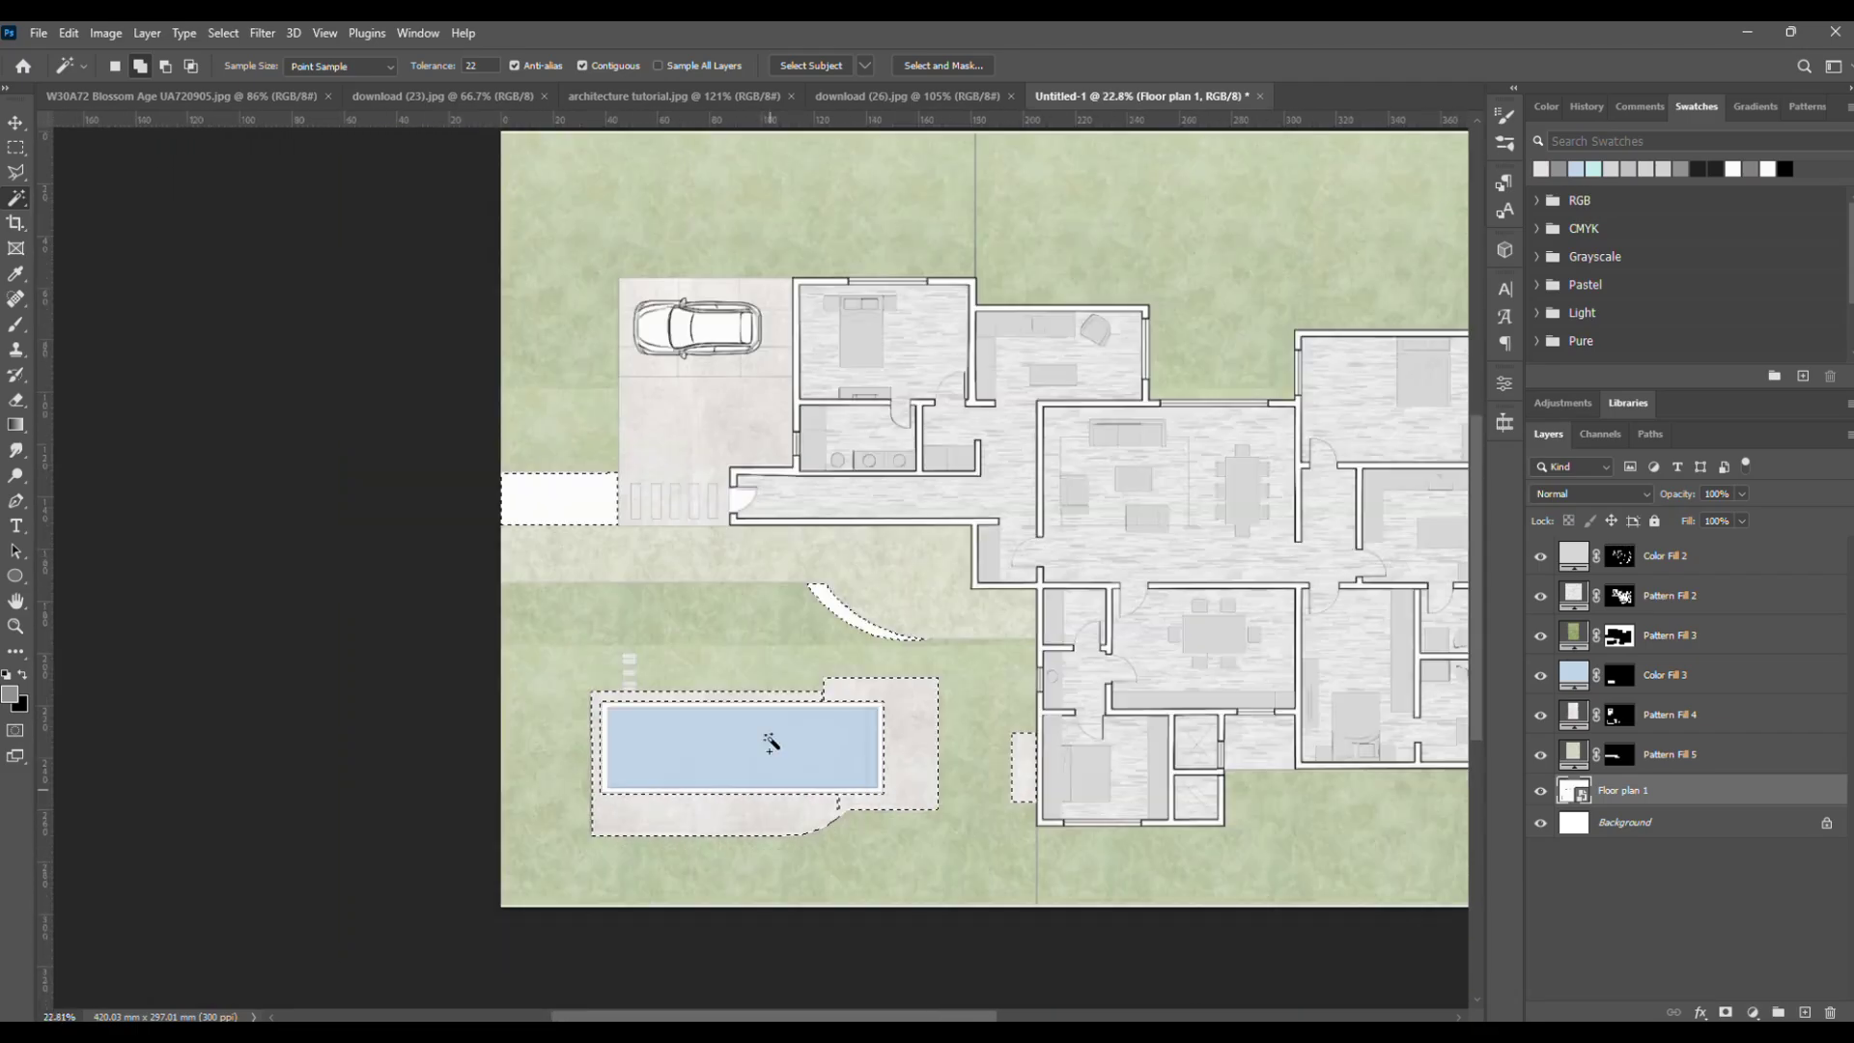
pyautogui.scroll(8, 769, 745)
pyautogui.scroll(-8, 622, 285)
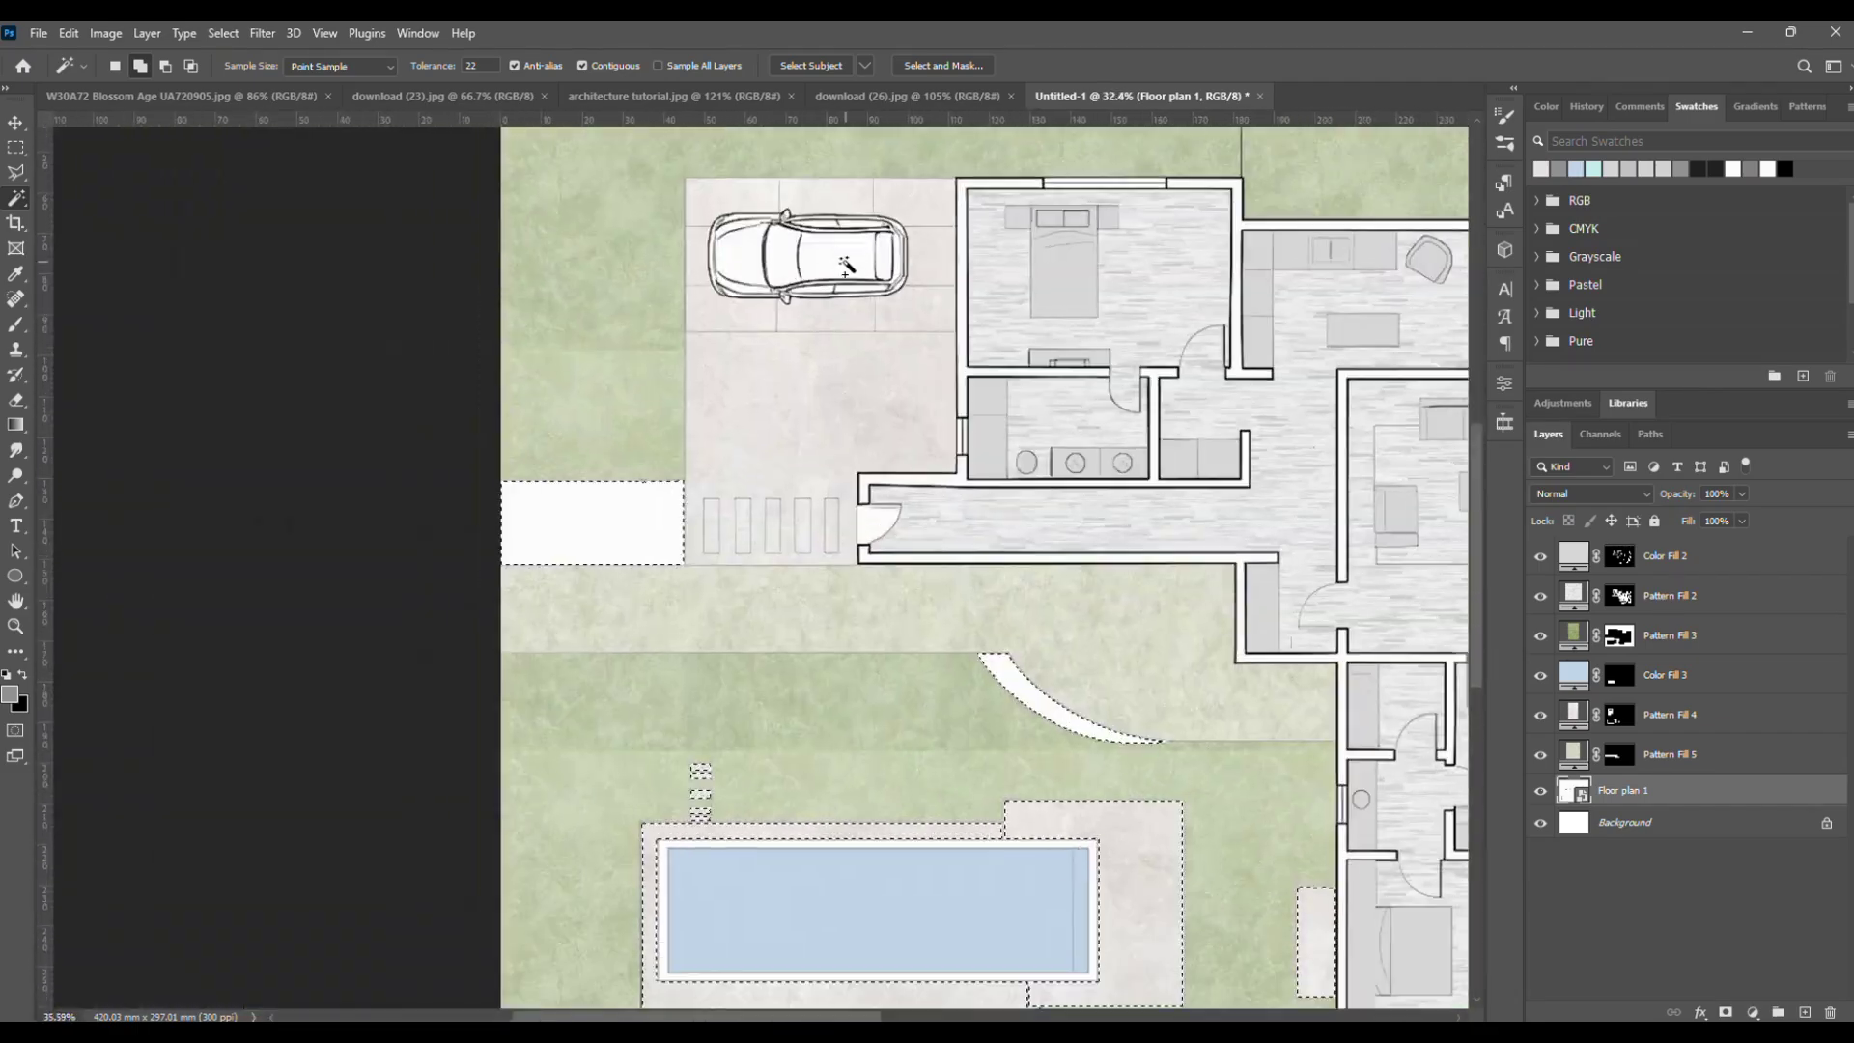
# - Add the driveway, its parking slabs and the five narrow paving strips by the entrance to the selection
pyautogui.scroll(7, 591, 281)
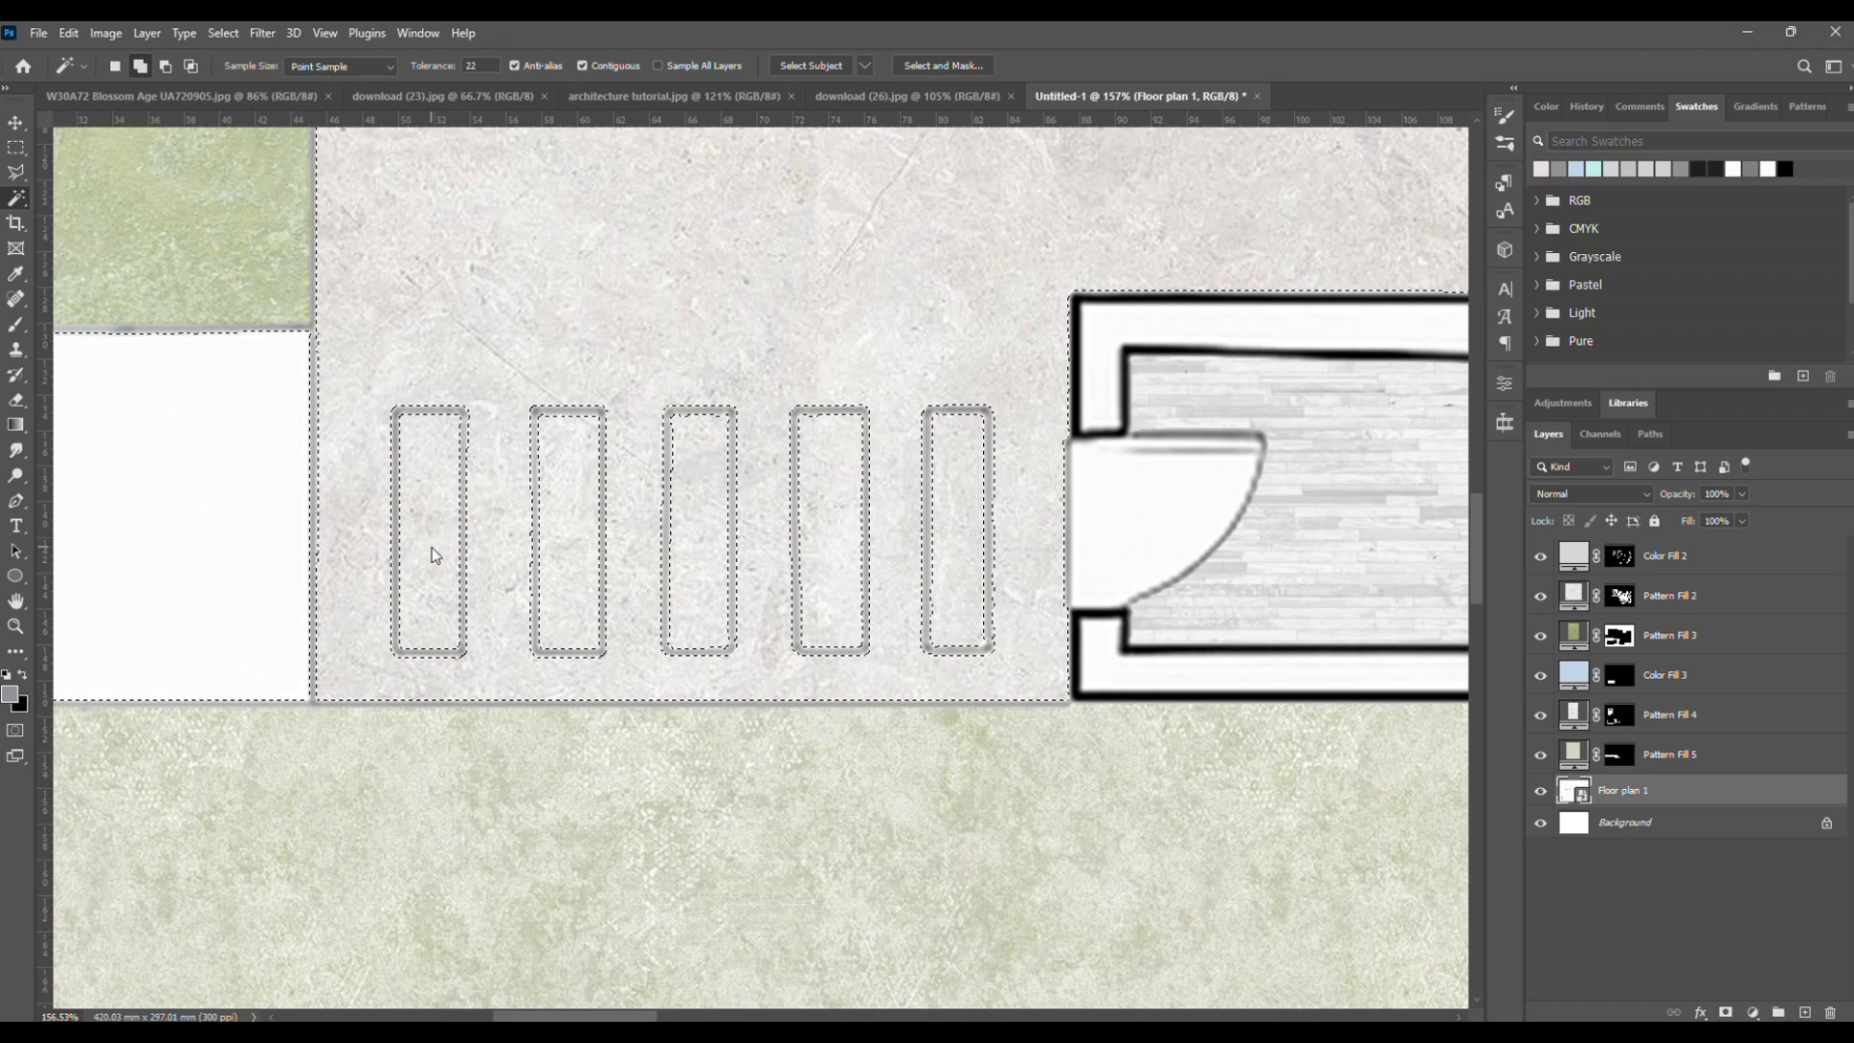
pyautogui.scroll(-5, 435, 551)
pyautogui.scroll(8, 565, 613)
pyautogui.scroll(-9, 576, 250)
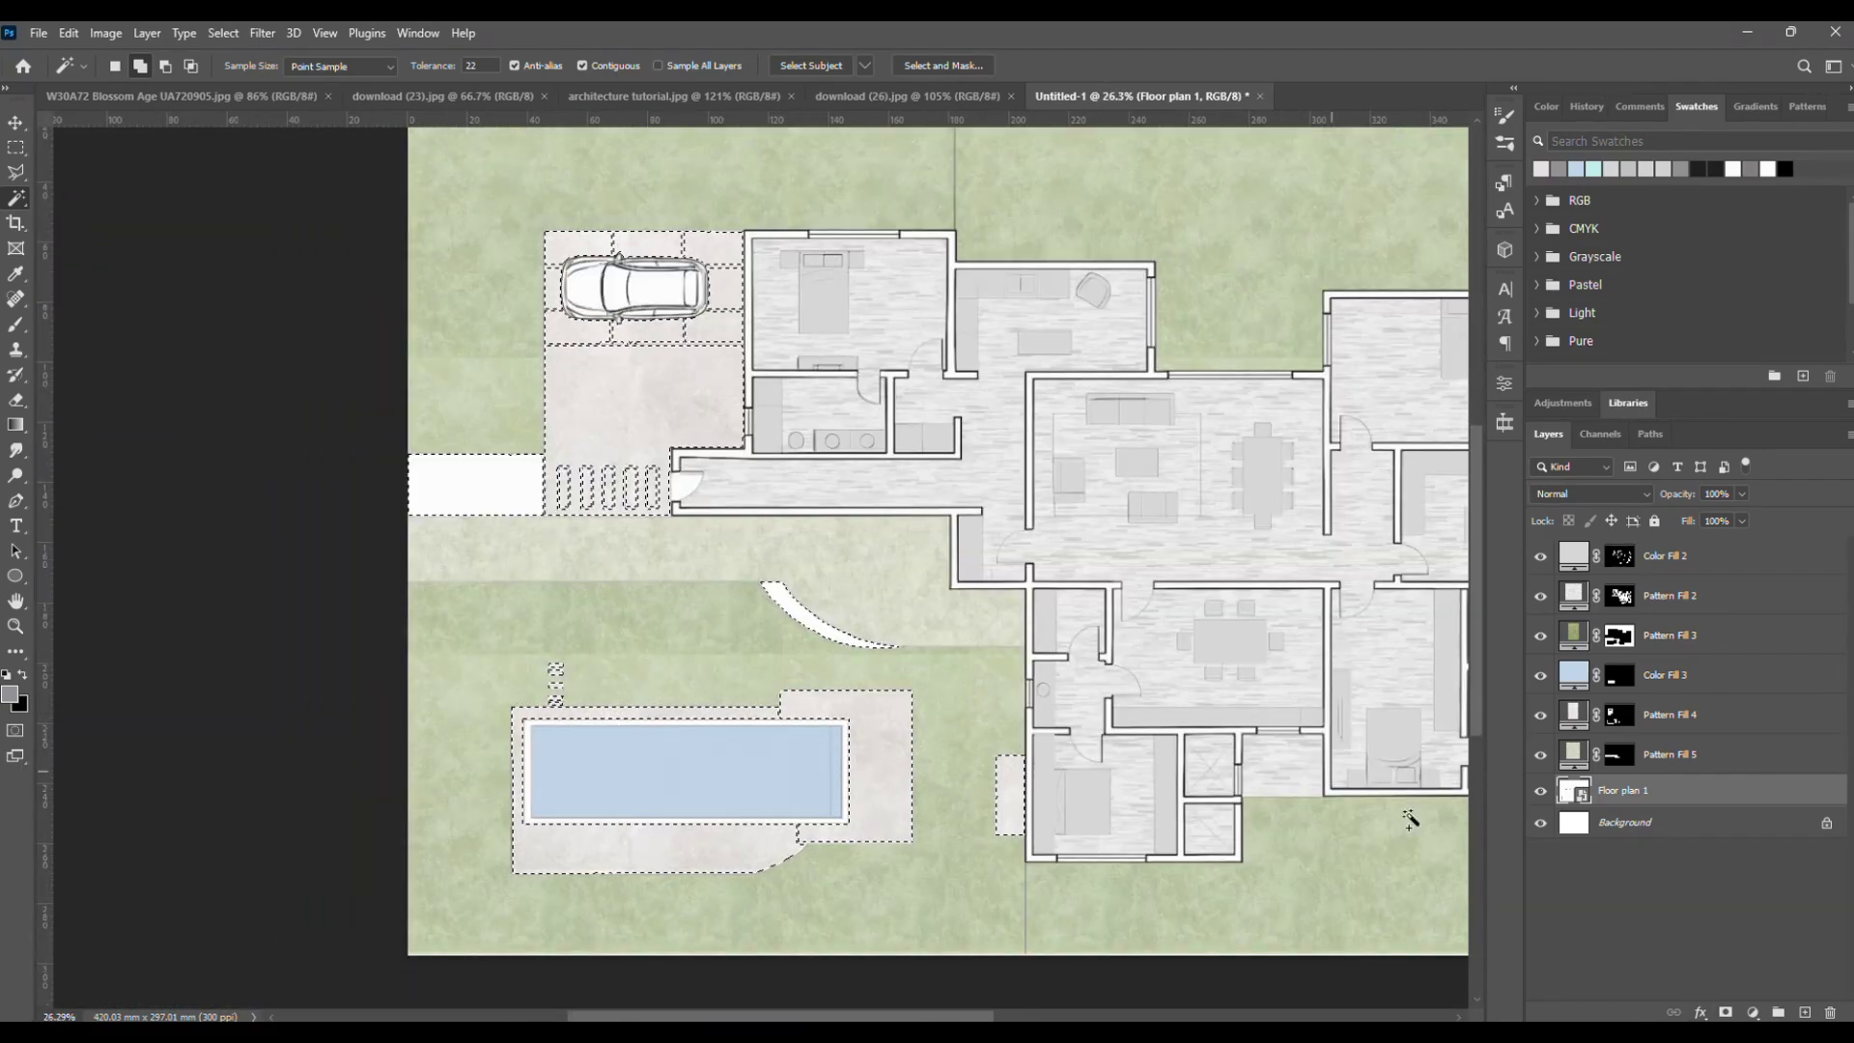
# - Fill the selected paving with a light solid colour layer sampled from the driveway, and hide the Pattern Fill 4 layer
pyautogui.click(1750, 1013)
pyautogui.click(1428, 659)
pyautogui.click(878, 580)
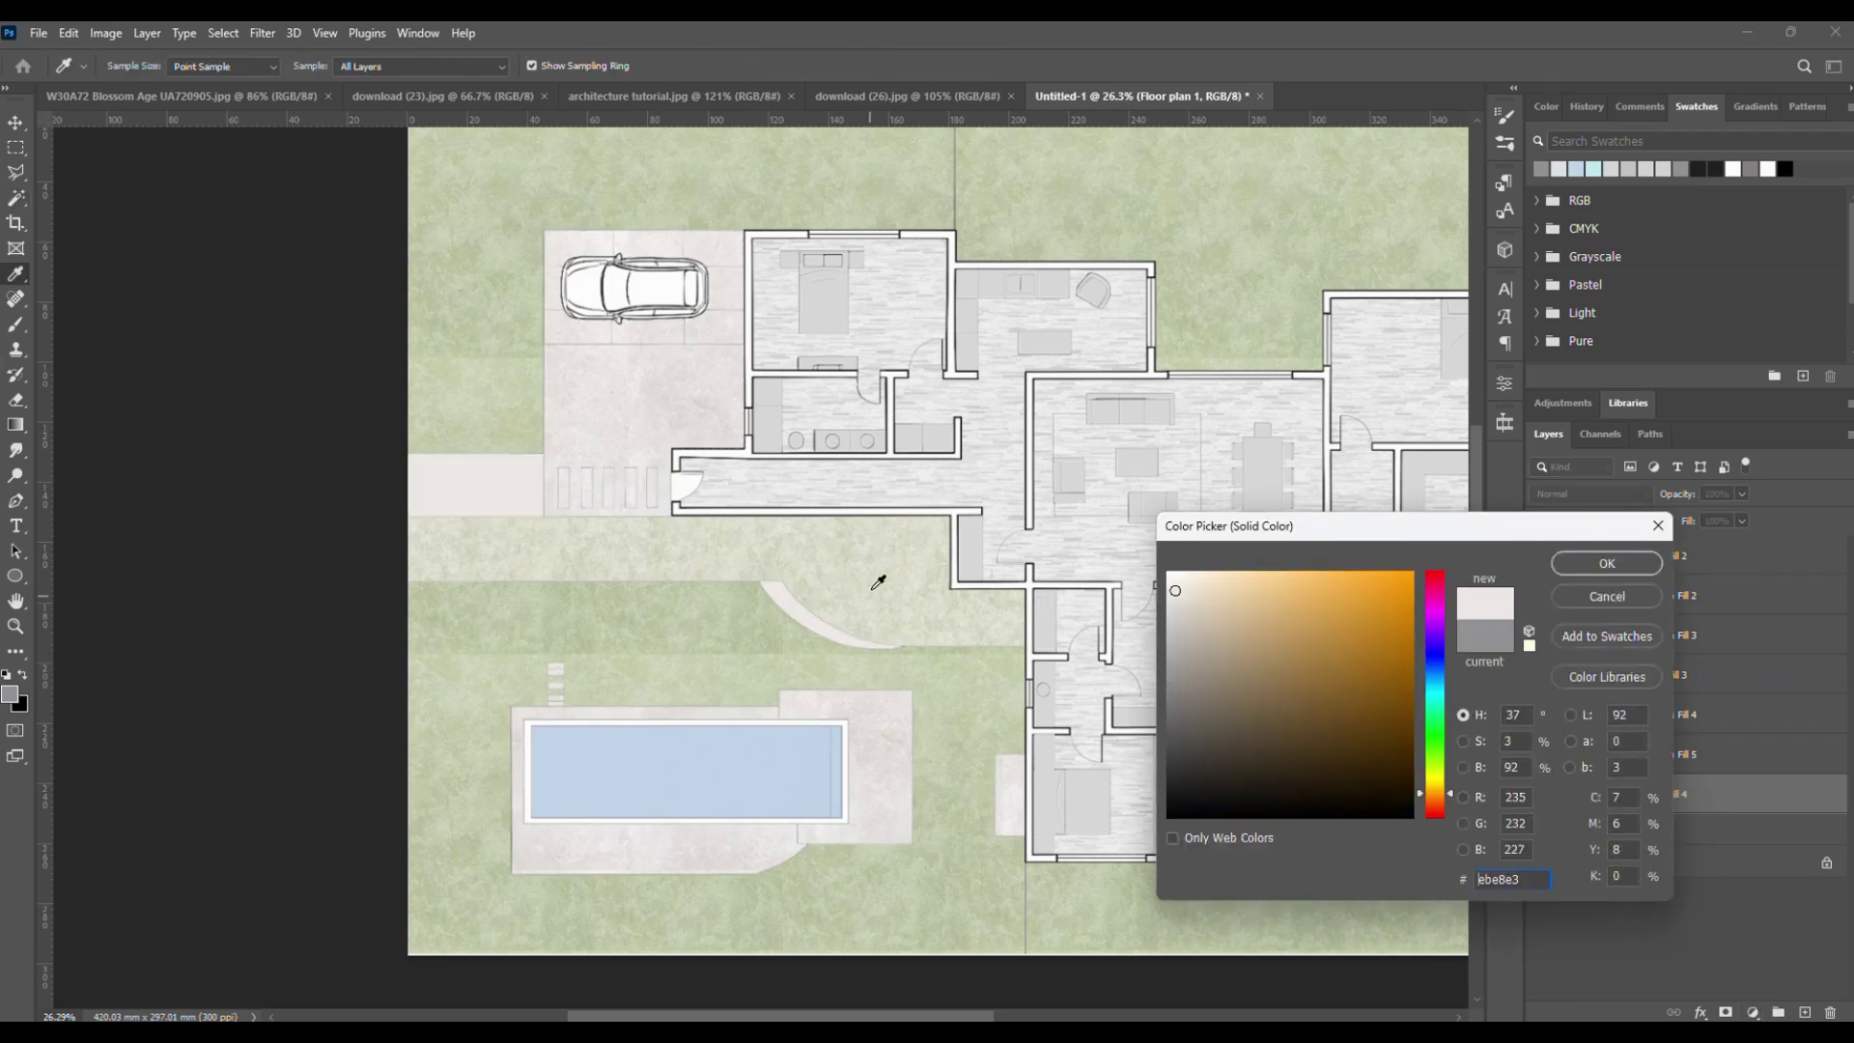
pyautogui.click(642, 449)
pyautogui.click(649, 419)
pyautogui.click(653, 419)
pyautogui.click(1631, 566)
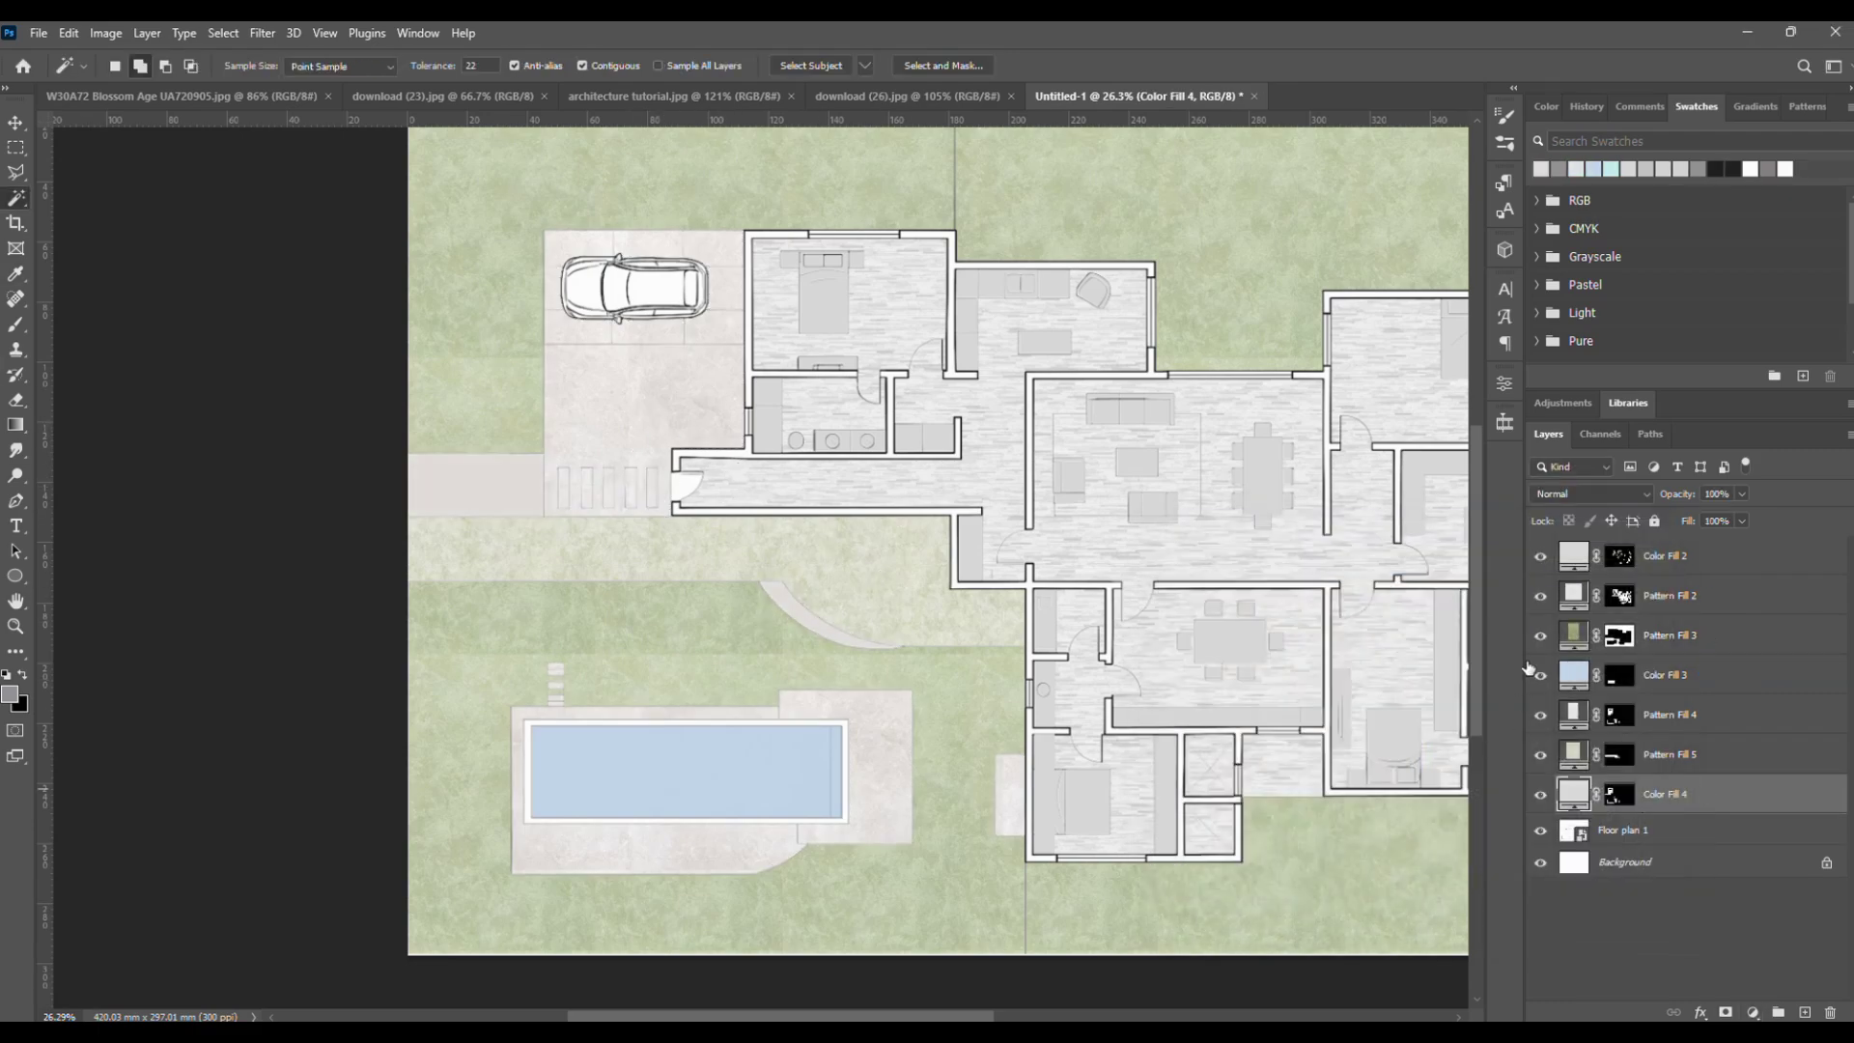
pyautogui.click(1541, 715)
# - Select all interior floor areas on the Floor plan 1 layer and hide the Pattern Fill 2 layer
pyautogui.scroll(-4, 751, 641)
pyautogui.scroll(3, 750, 641)
pyautogui.press('v')
pyautogui.click(1641, 596)
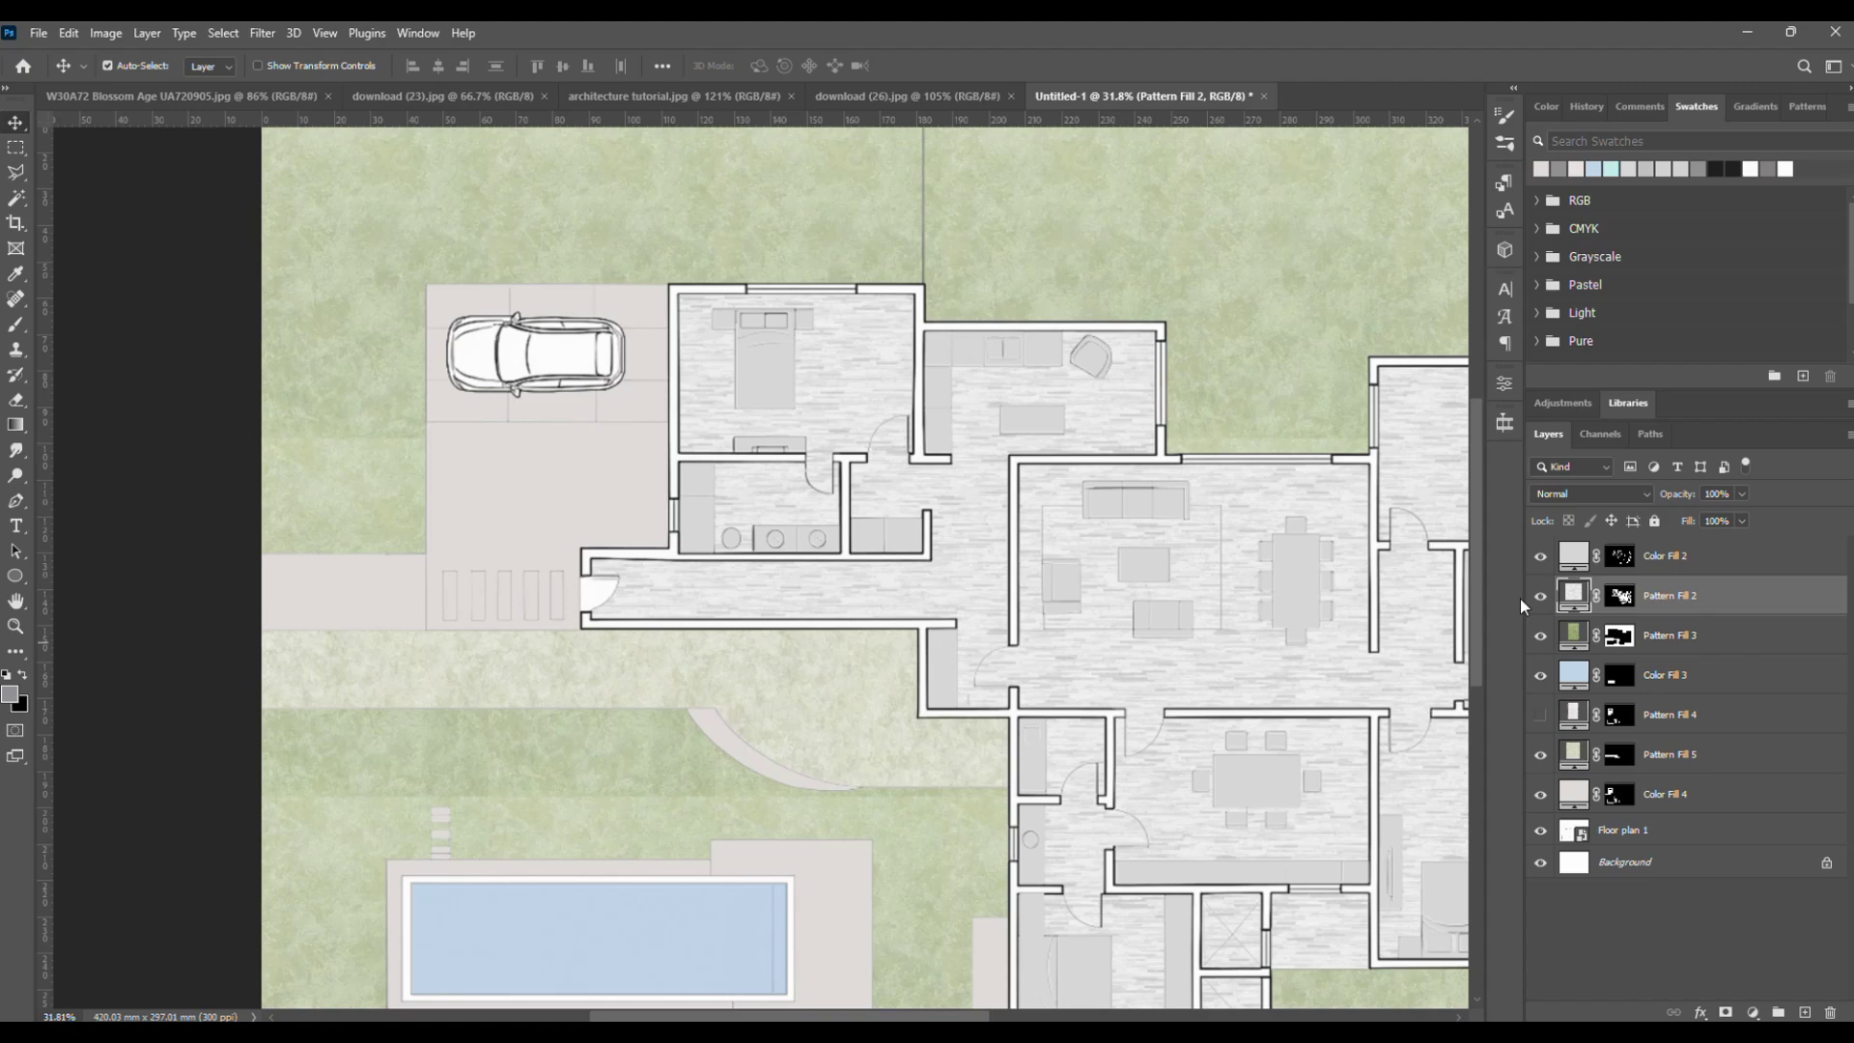
pyautogui.click(16, 198)
pyautogui.click(1616, 837)
pyautogui.scroll(3, 580, 579)
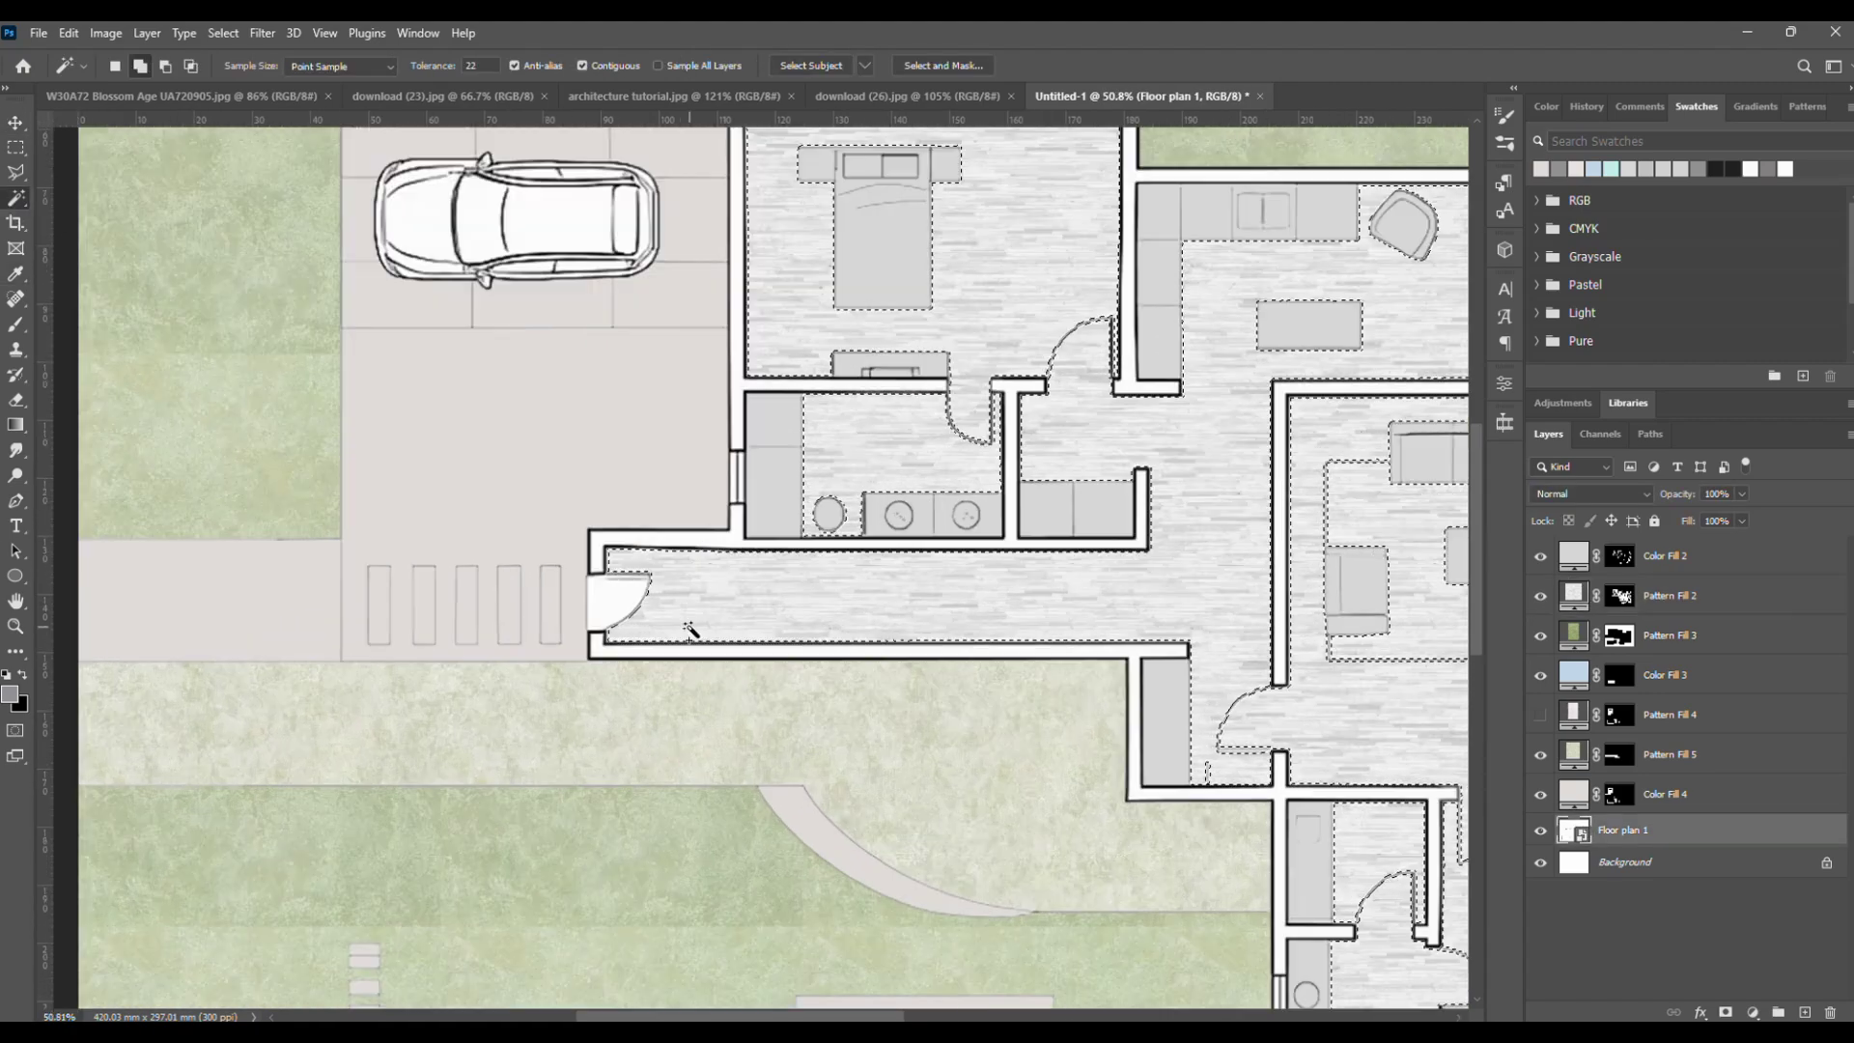
pyautogui.scroll(-5, 598, 541)
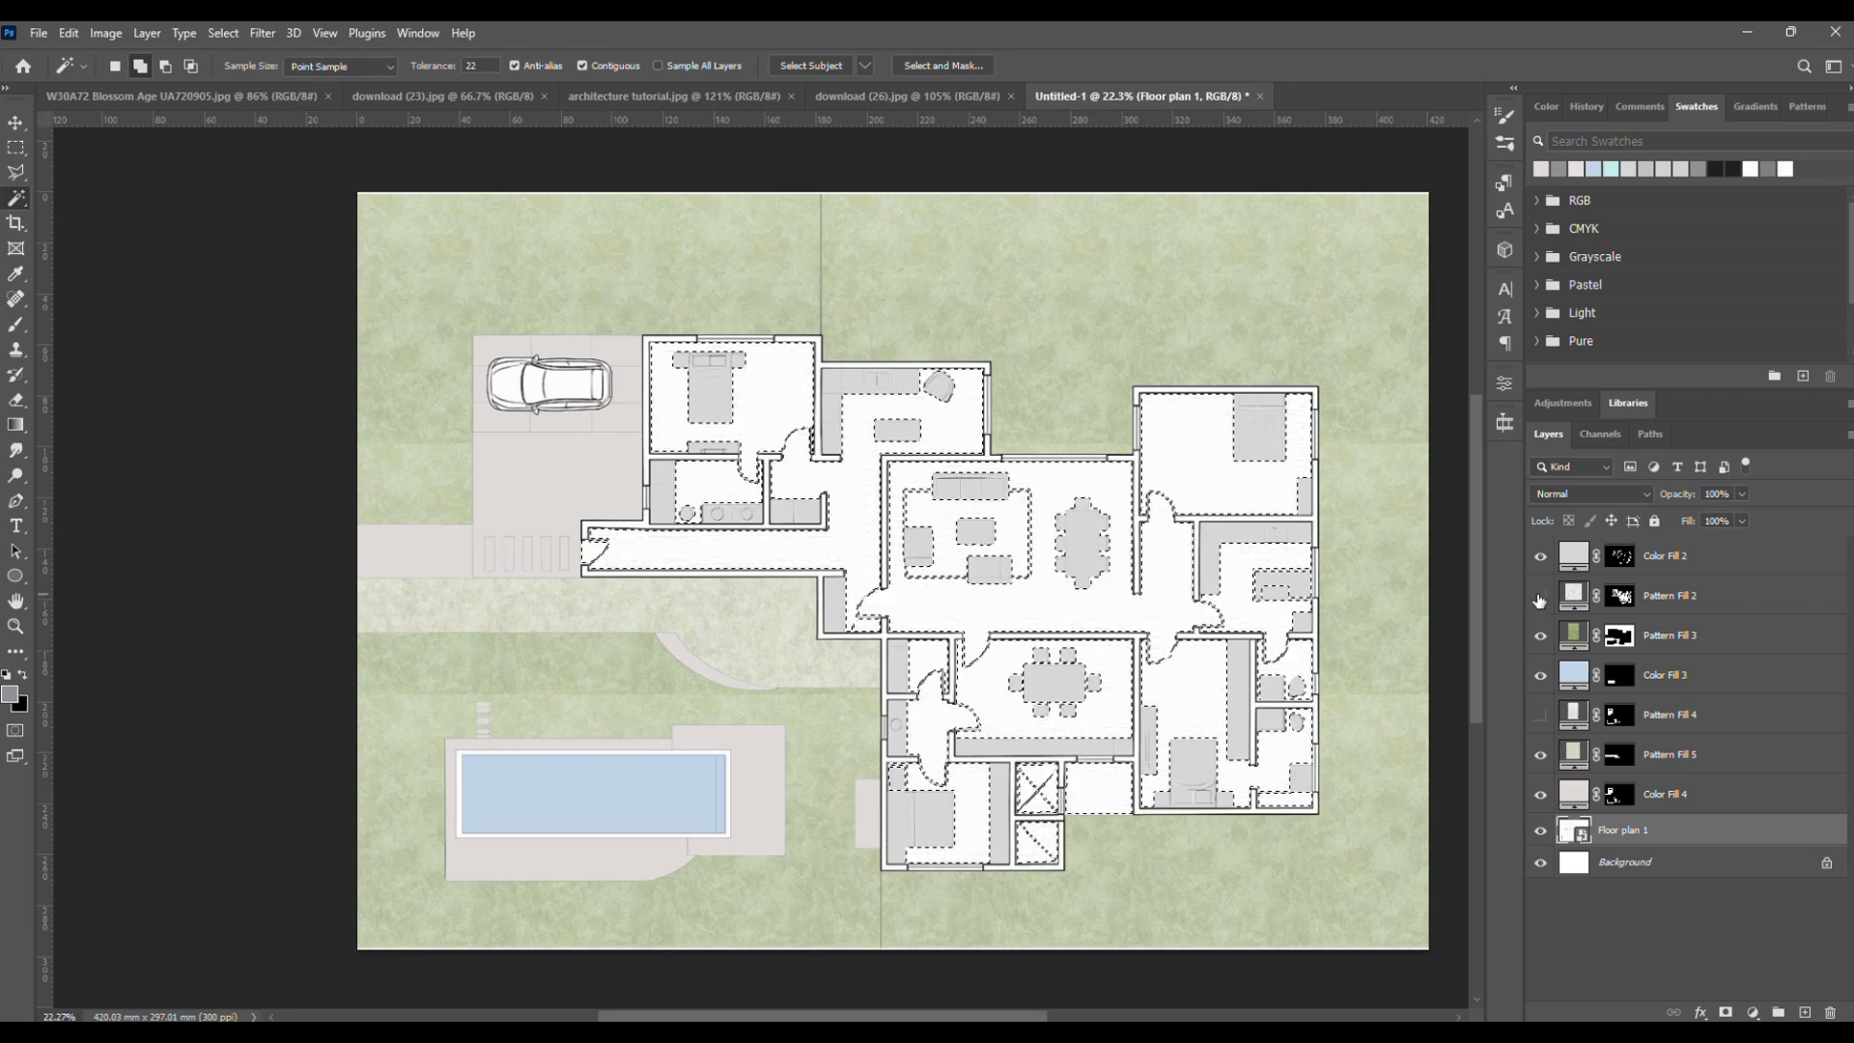
# - Fill the selected floors with the light wood pattern as a new fill layer at 100% scale
pyautogui.click(1752, 1012)
pyautogui.click(1635, 634)
pyautogui.click(1145, 591)
pyautogui.click(1074, 768)
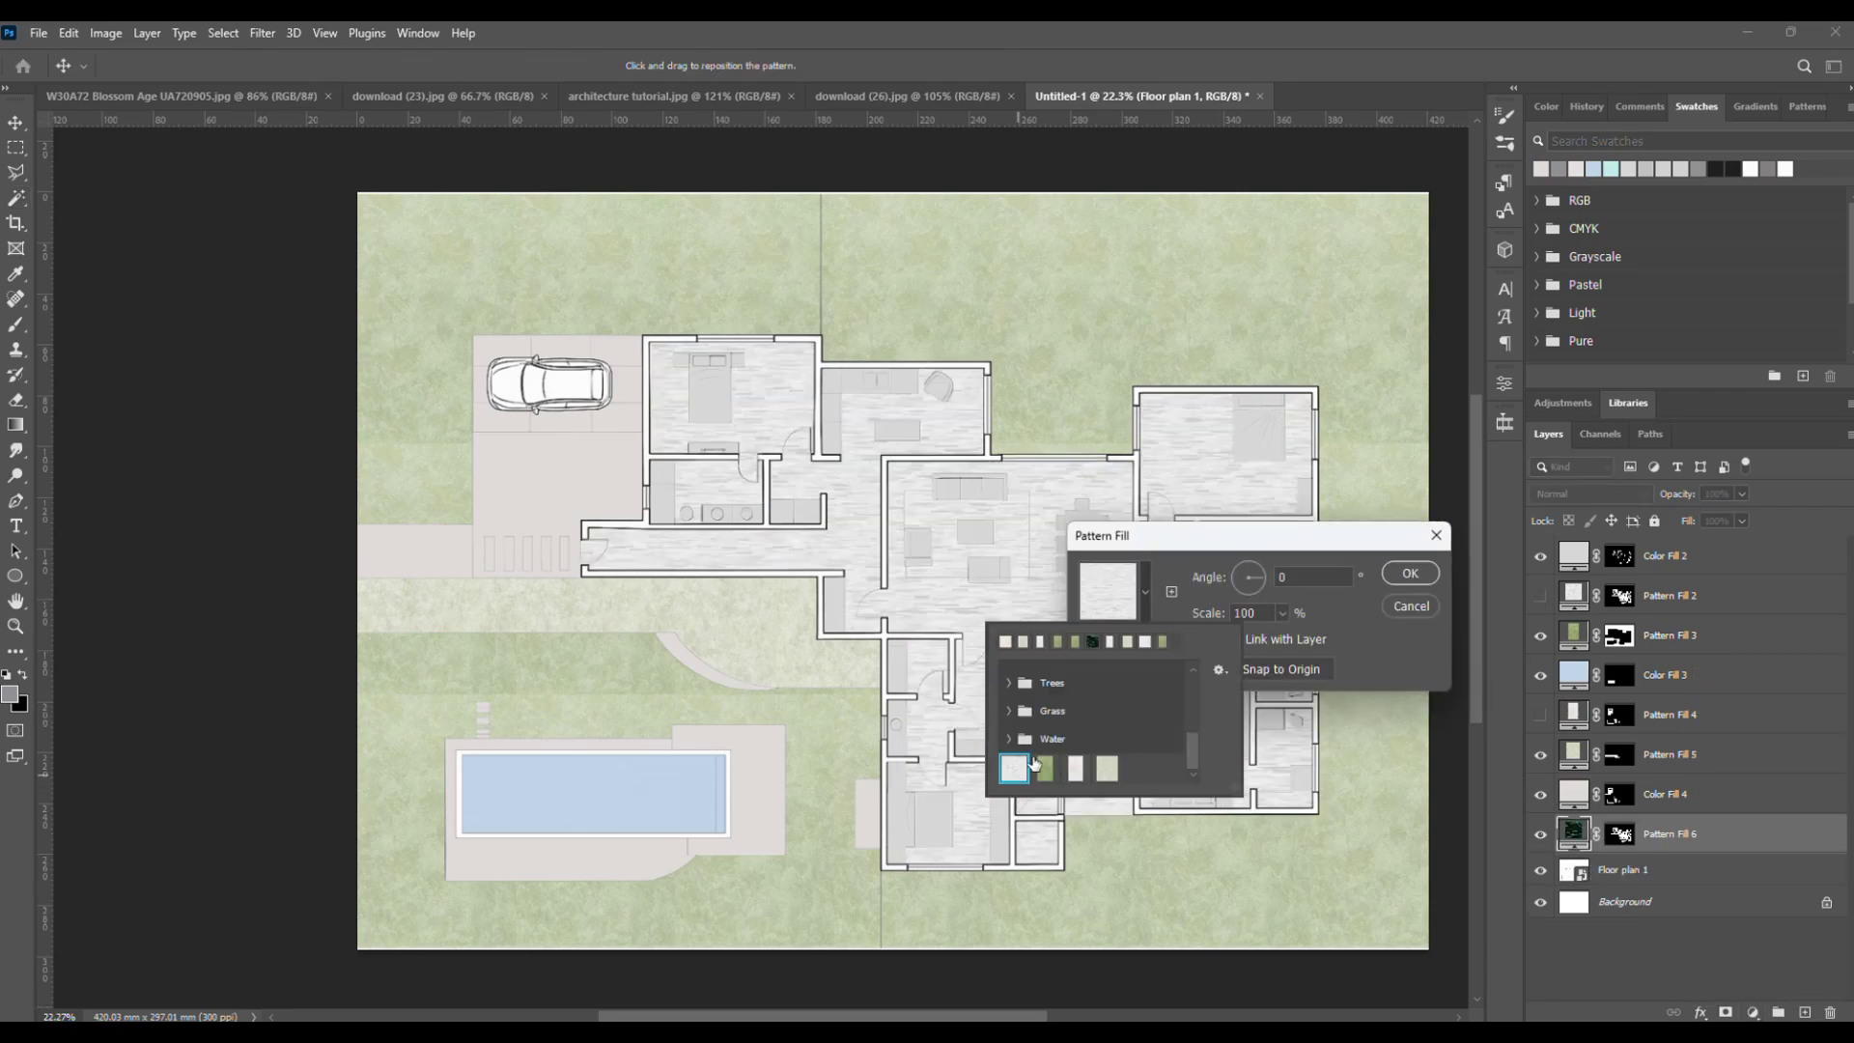
pyautogui.press('Return')
# - Select the walls around the lower bedroom, shafts and neighbouring small rooms on the Floor plan 1 layer
pyautogui.click(1625, 882)
pyautogui.scroll(8, 1027, 827)
pyautogui.click(963, 785)
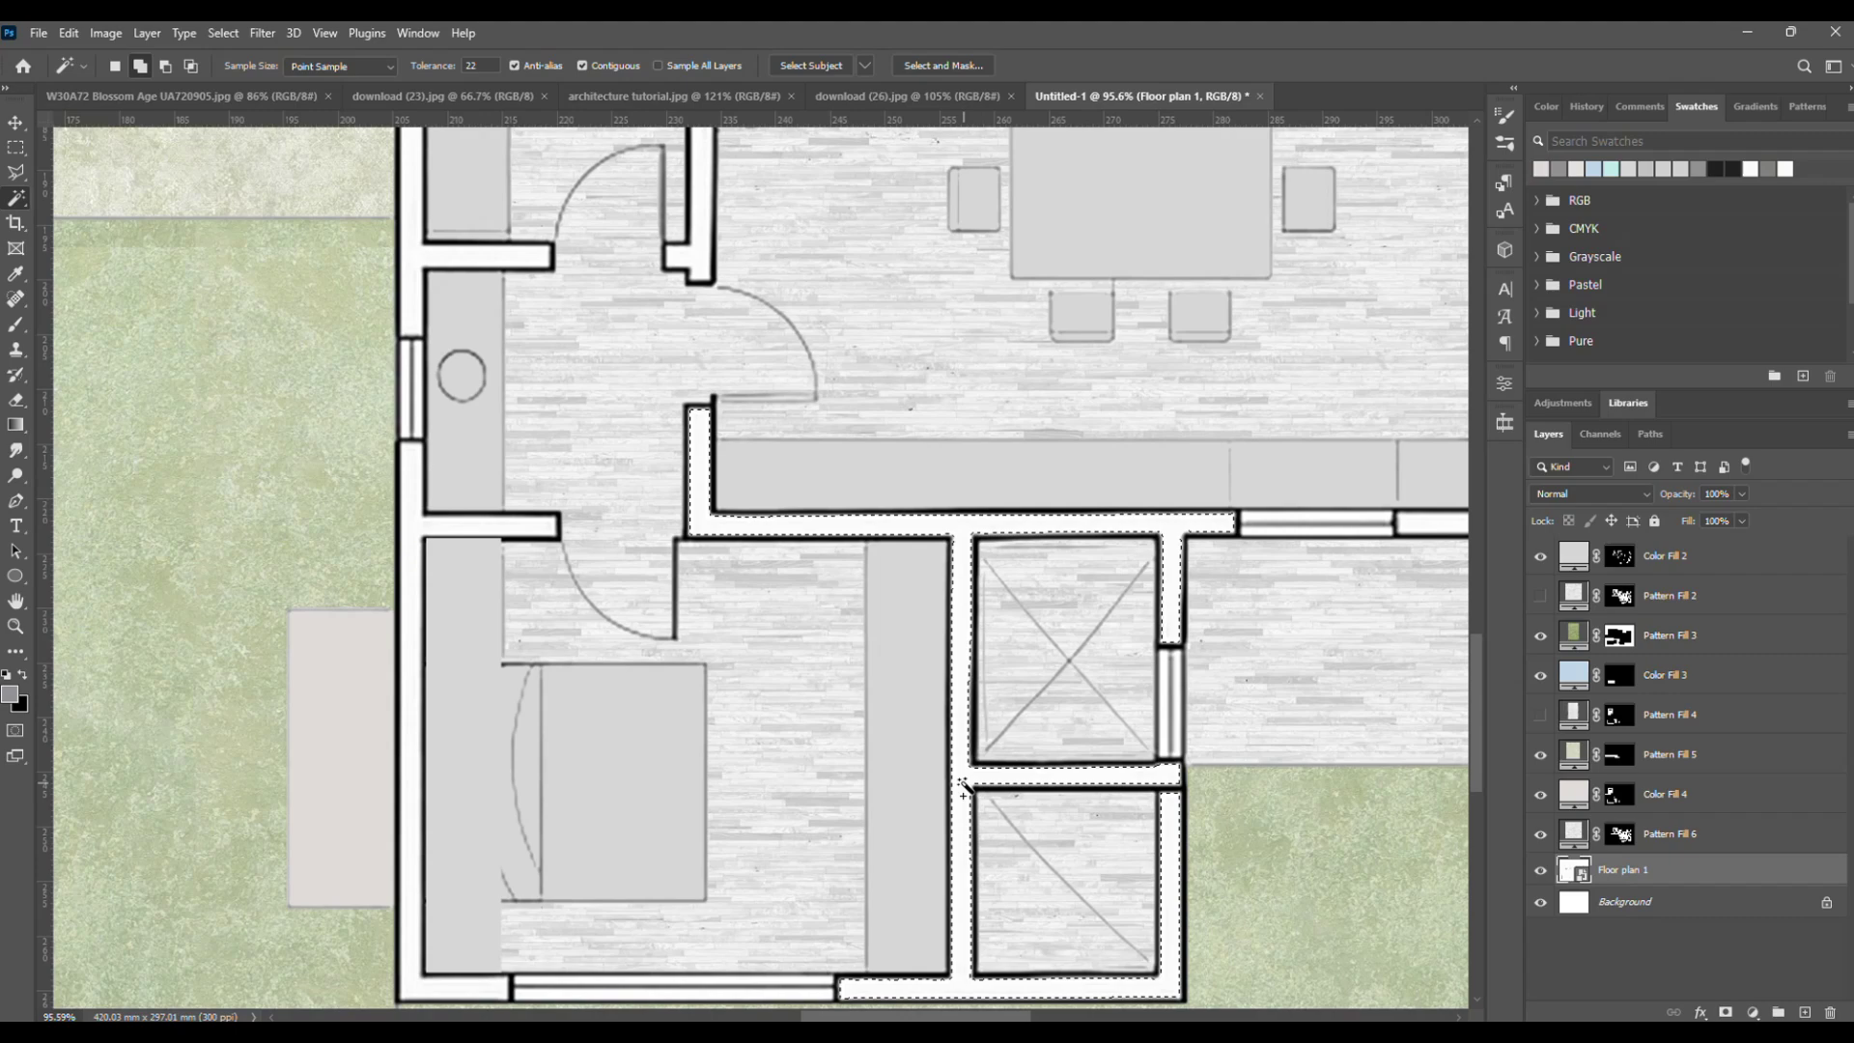
pyautogui.click(410, 850)
pyautogui.scroll(-4, 822, 977)
pyautogui.scroll(5, 763, 454)
pyautogui.click(771, 459)
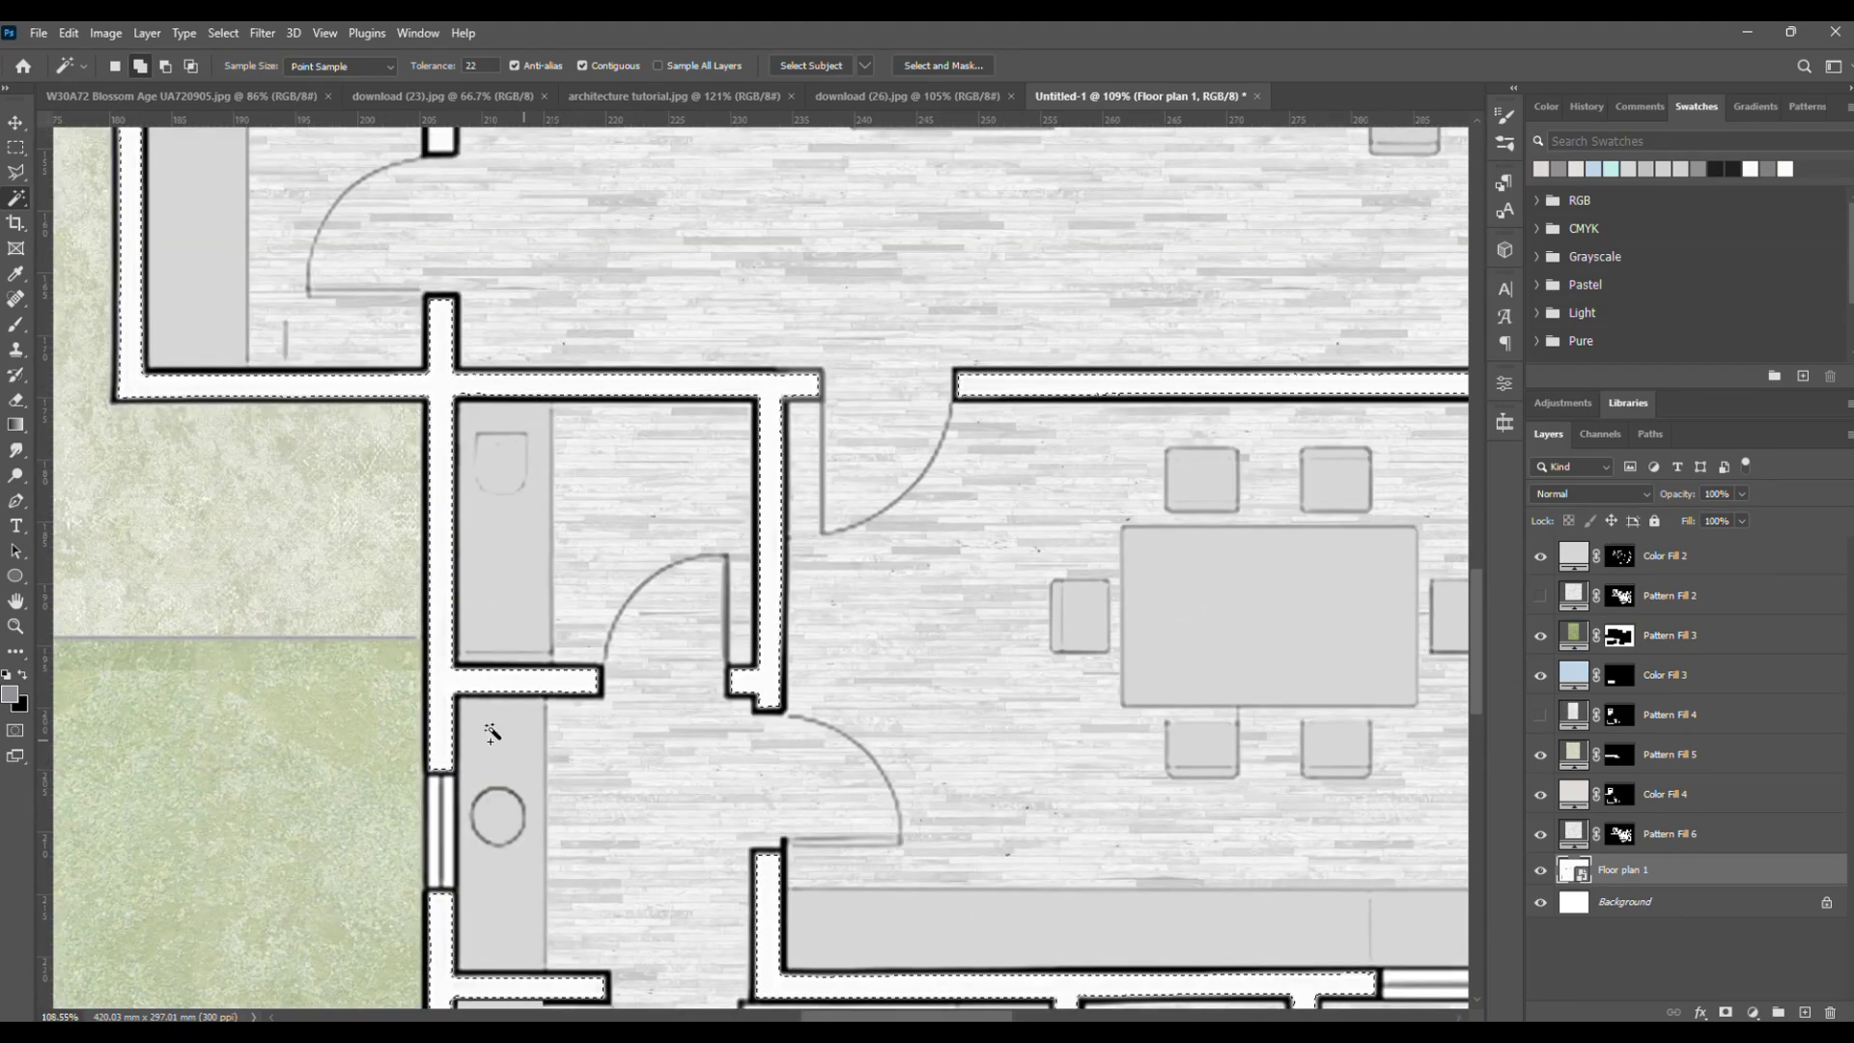
# - Add the remaining interior and exterior walls of the house to the selection
pyautogui.scroll(-5, 493, 734)
pyautogui.scroll(5, 261, 372)
pyautogui.click(934, 363)
pyautogui.click(704, 803)
pyautogui.click(361, 806)
pyautogui.scroll(-6, 772, 140)
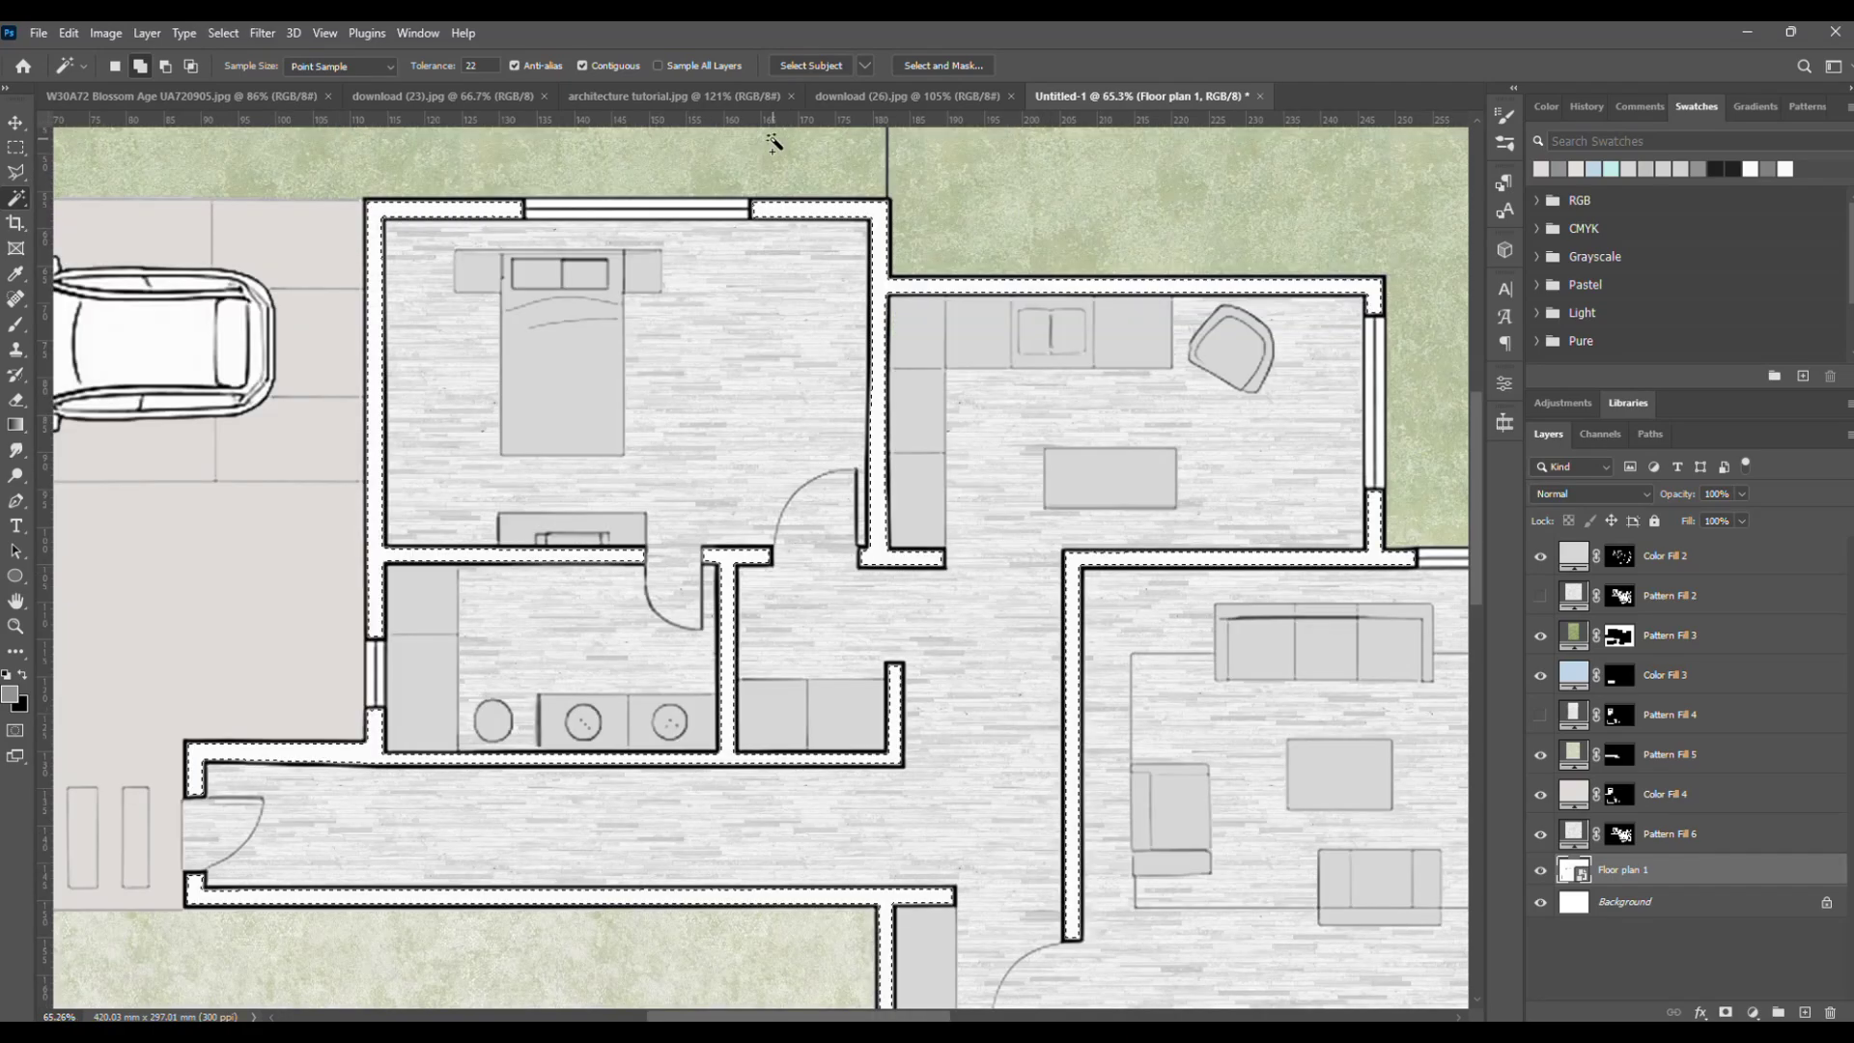
pyautogui.scroll(7, 464, 542)
pyautogui.scroll(-3, 514, 317)
pyautogui.scroll(-5, 1345, 857)
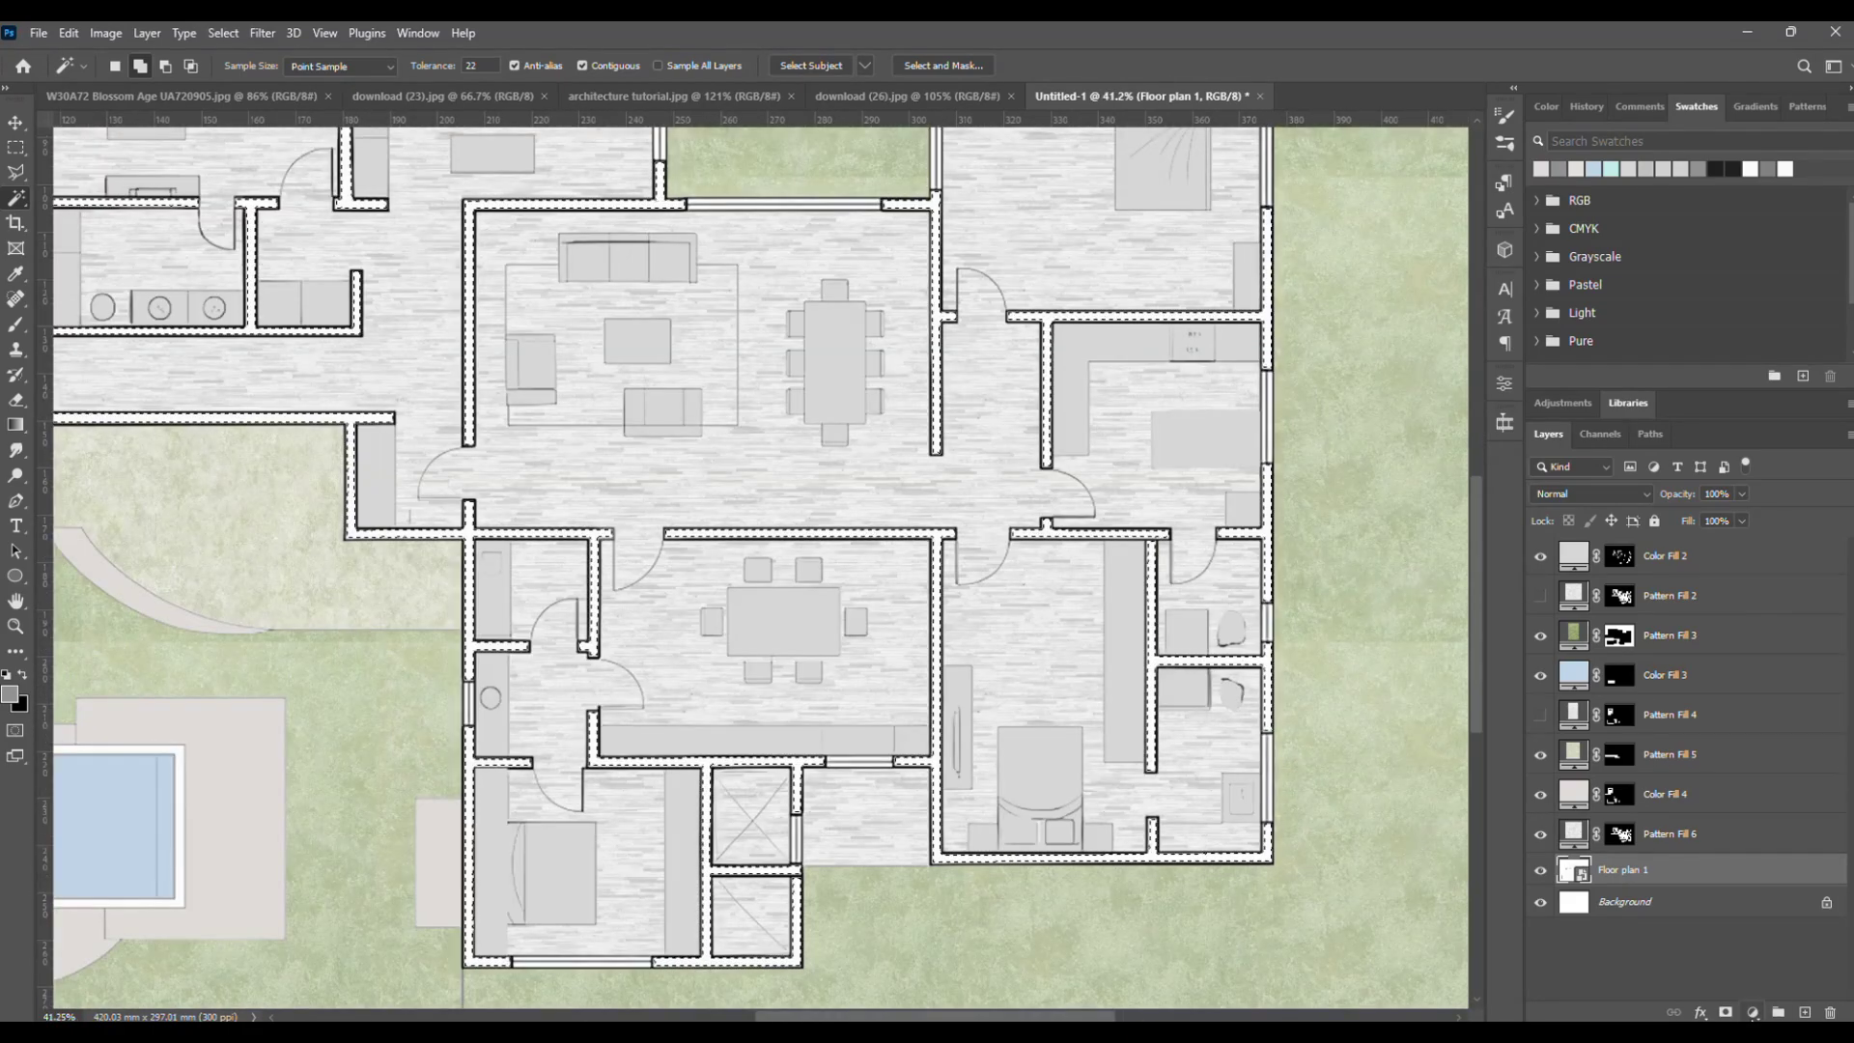
# - Fill the selected walls with a medium grey solid colour layer
pyautogui.click(1753, 1011)
pyautogui.click(1738, 678)
pyautogui.click(1606, 563)
pyautogui.scroll(-6, 1001, 745)
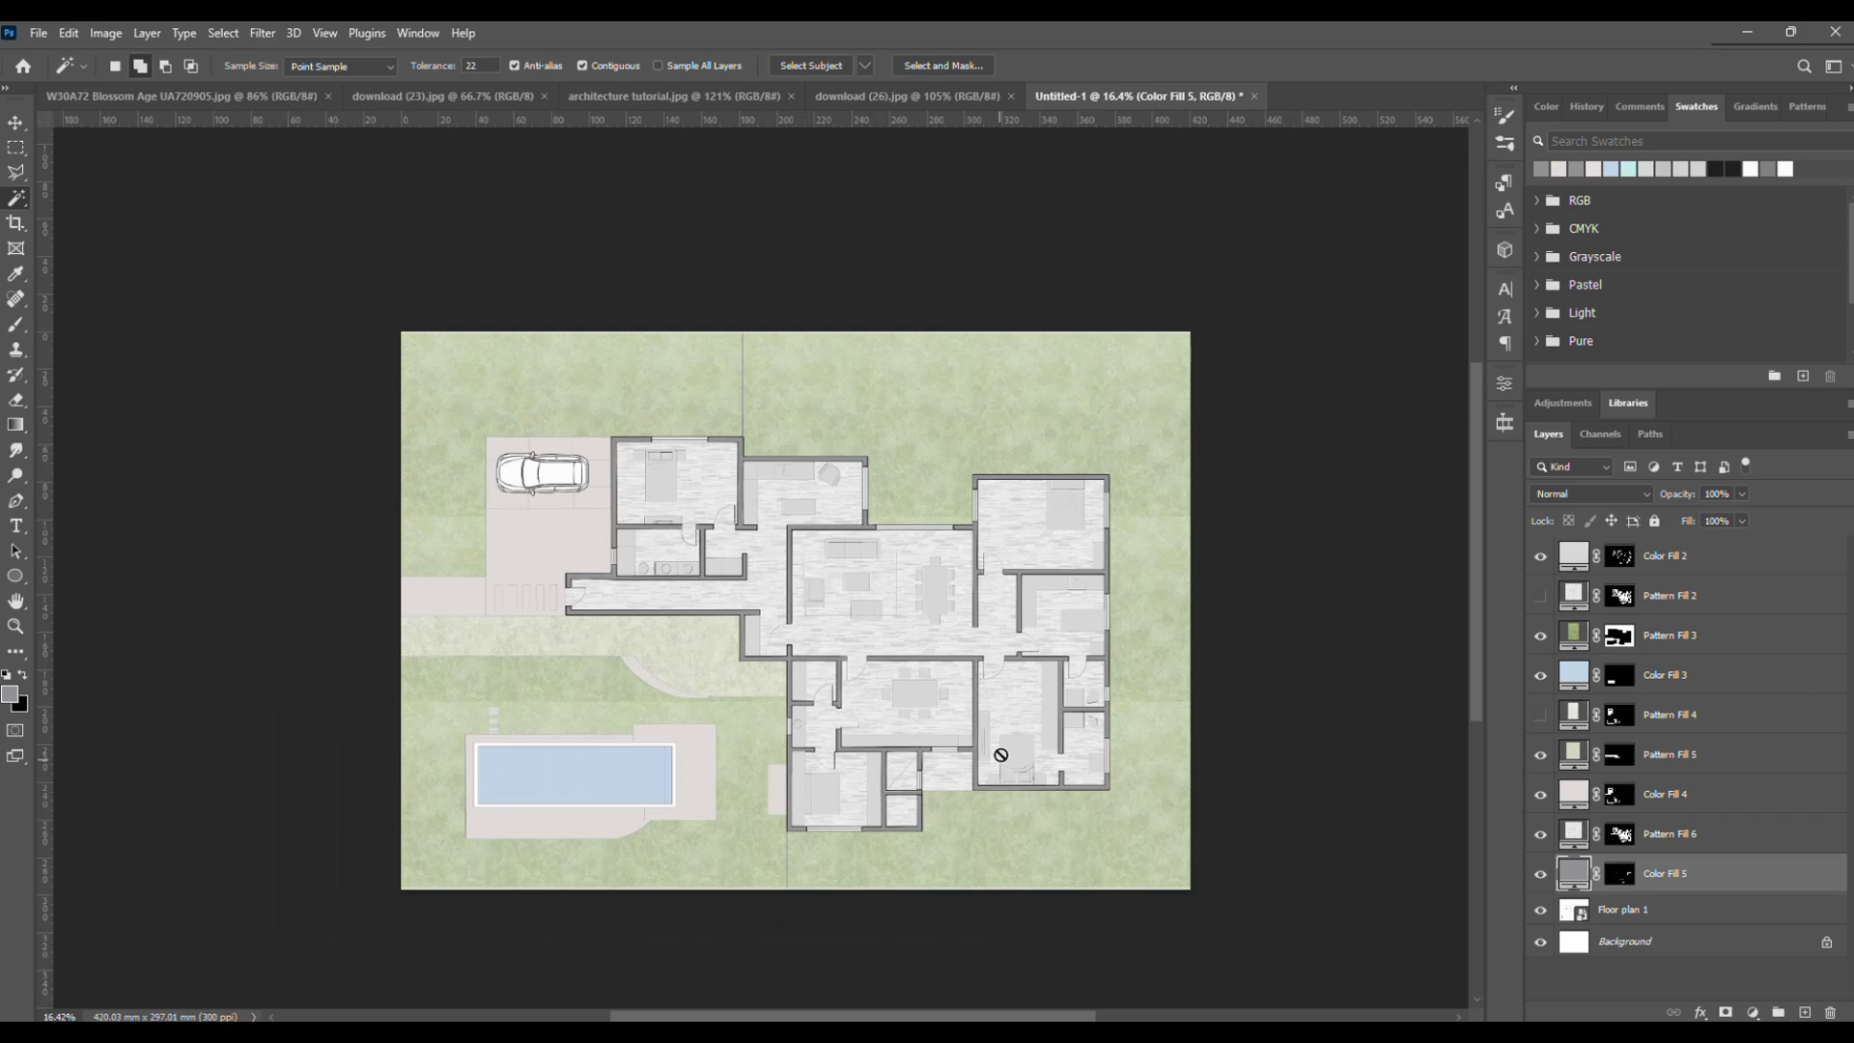
pyautogui.scroll(2, 966, 608)
# - Delete the hidden Pattern Fill 2 and Pattern Fill 4 layers and group all remaining fill layers as TX
pyautogui.click(1657, 794)
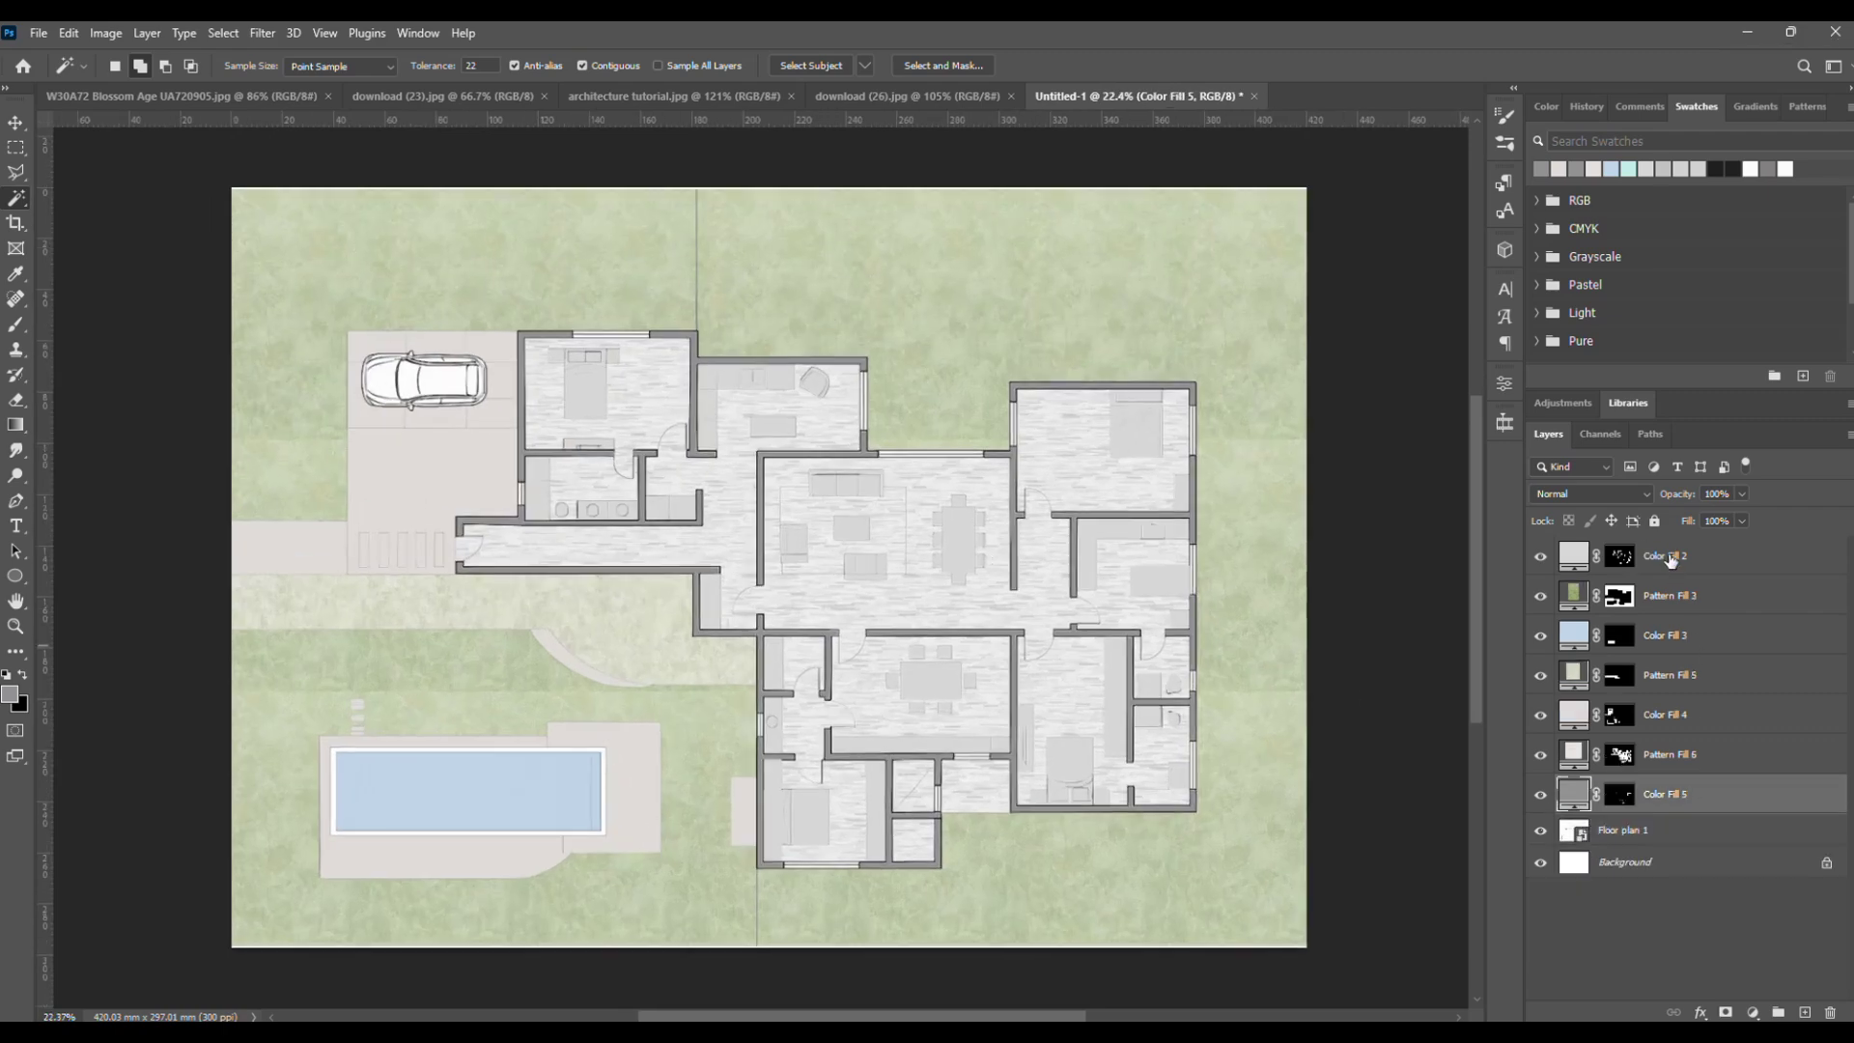
pyautogui.keyDown('shift'); pyautogui.click(1670, 558); pyautogui.keyUp('shift')
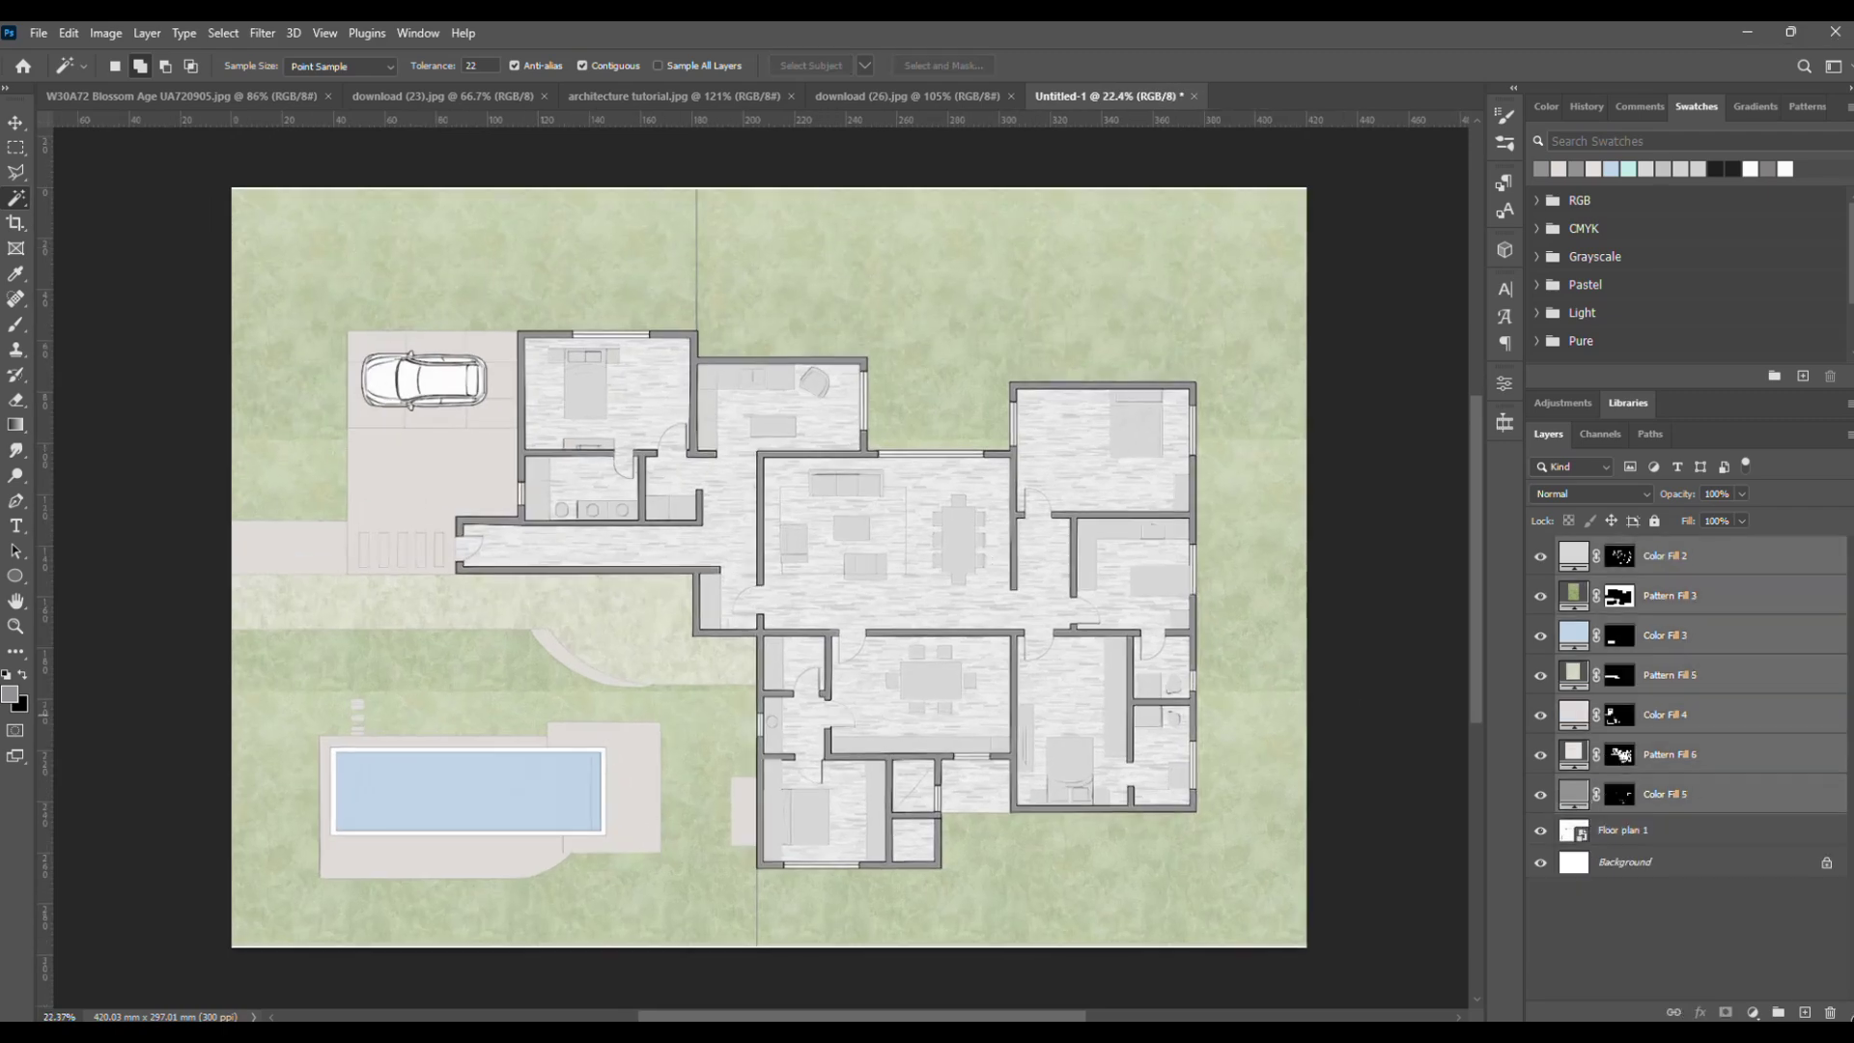
pyautogui.click(1779, 1012)
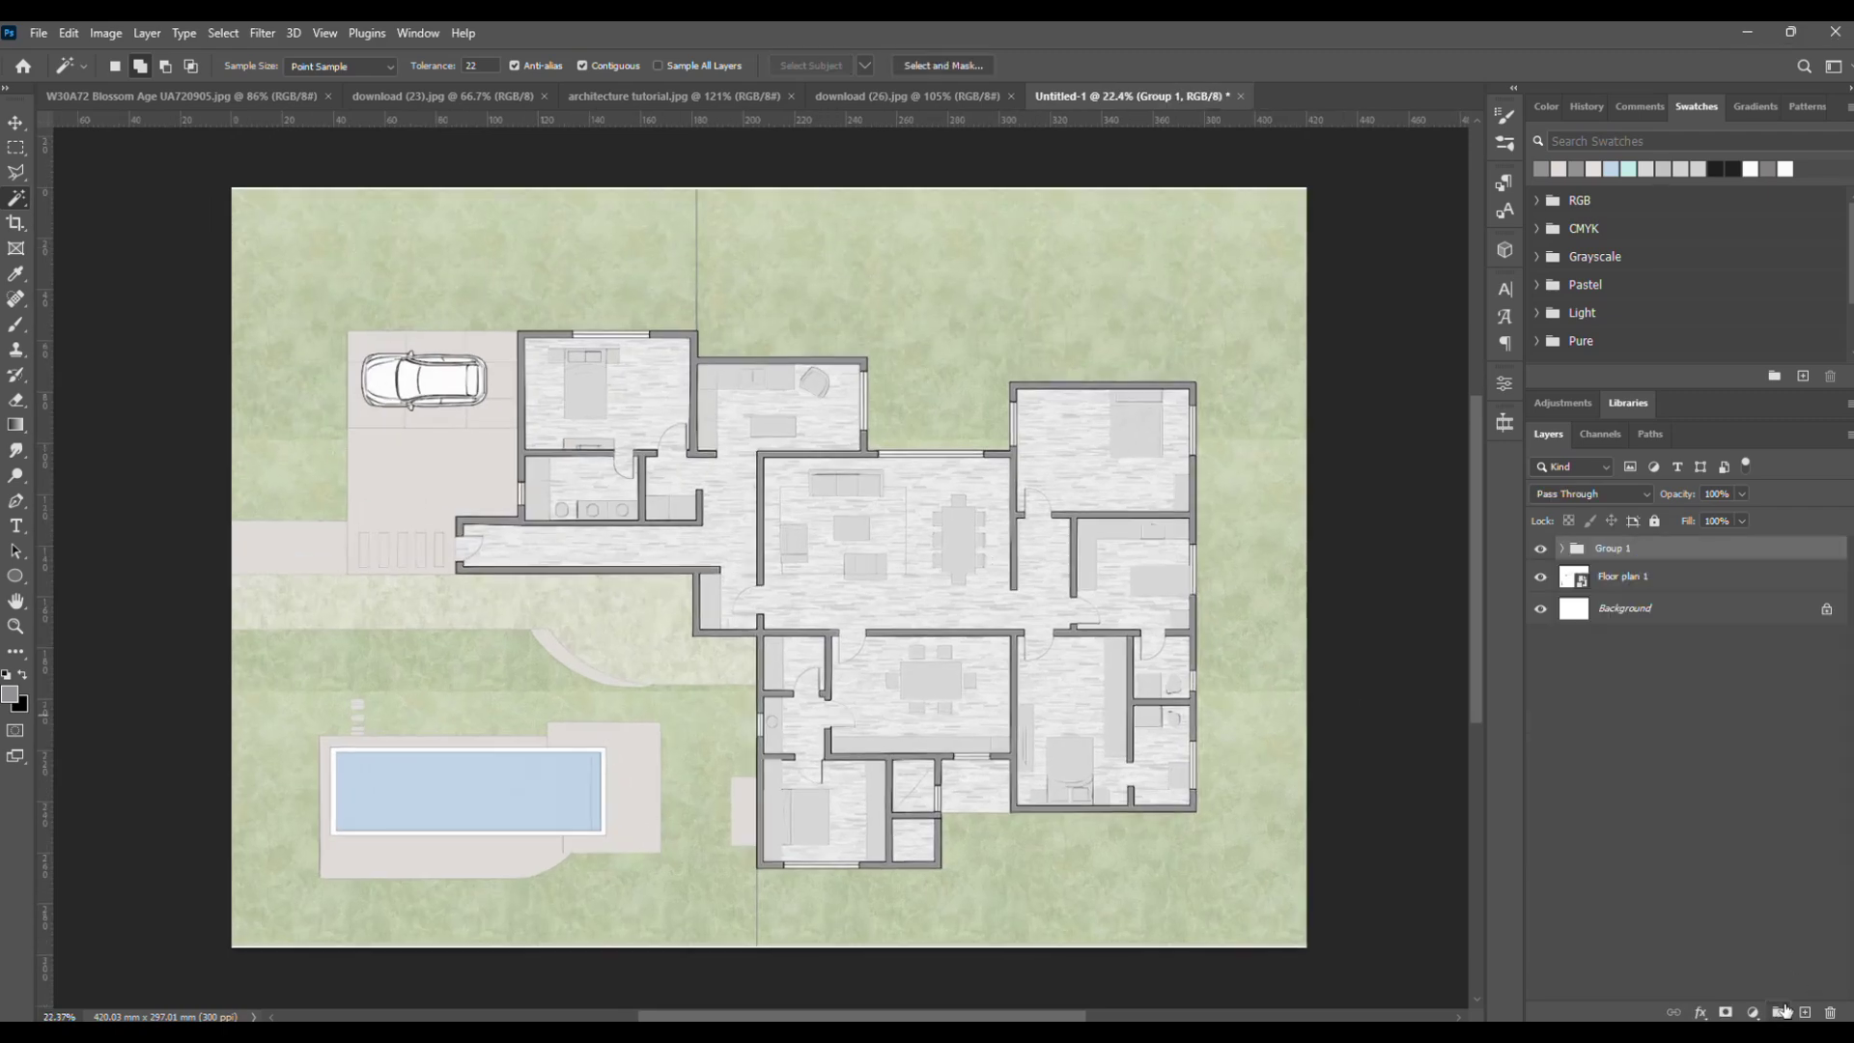
pyautogui.click(1670, 679)
# - Create a group named Shadows above TX with a new empty layer inside it
pyautogui.click(1779, 1012)
pyautogui.click(1803, 1012)
pyautogui.doubleClick(1618, 551)
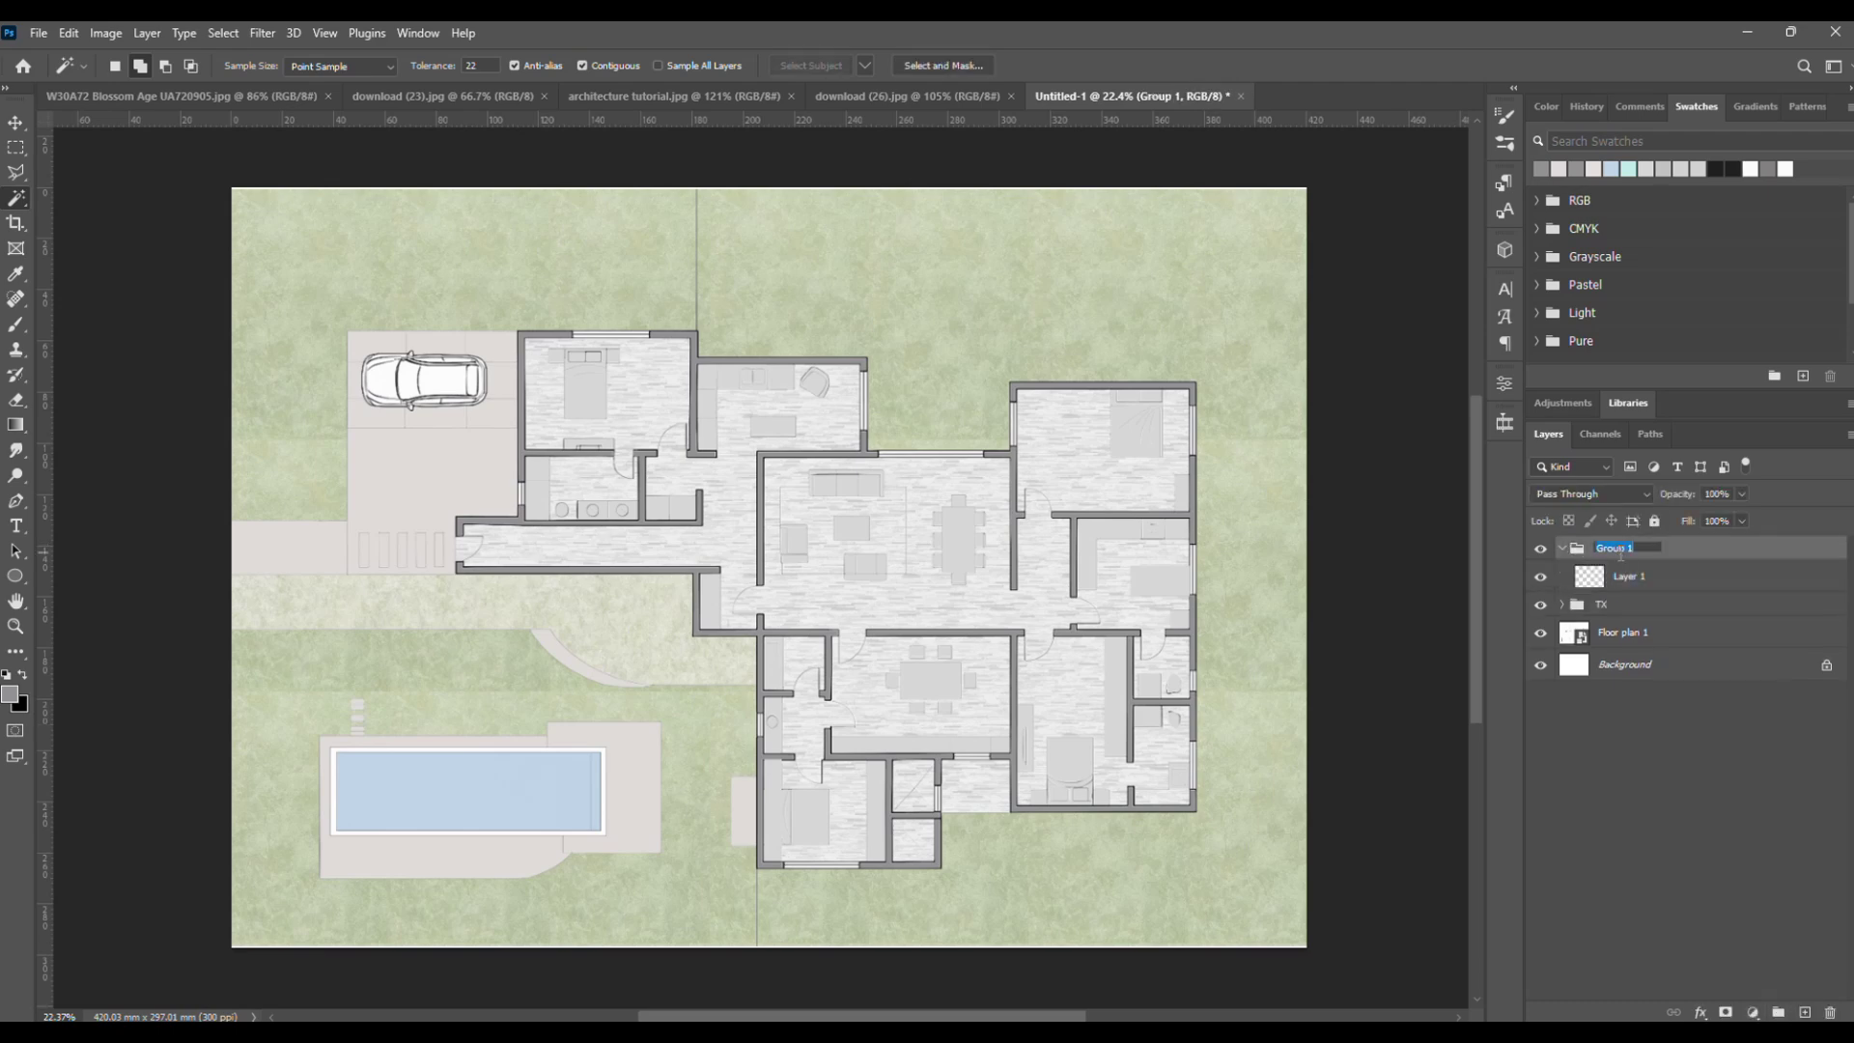
pyautogui.write('Shadows')
# - Set up a Hard Round brush at 61 px and 100% hardness with a near-black colour for Layer 1
pyautogui.click(1664, 577)
pyautogui.click(17, 326)
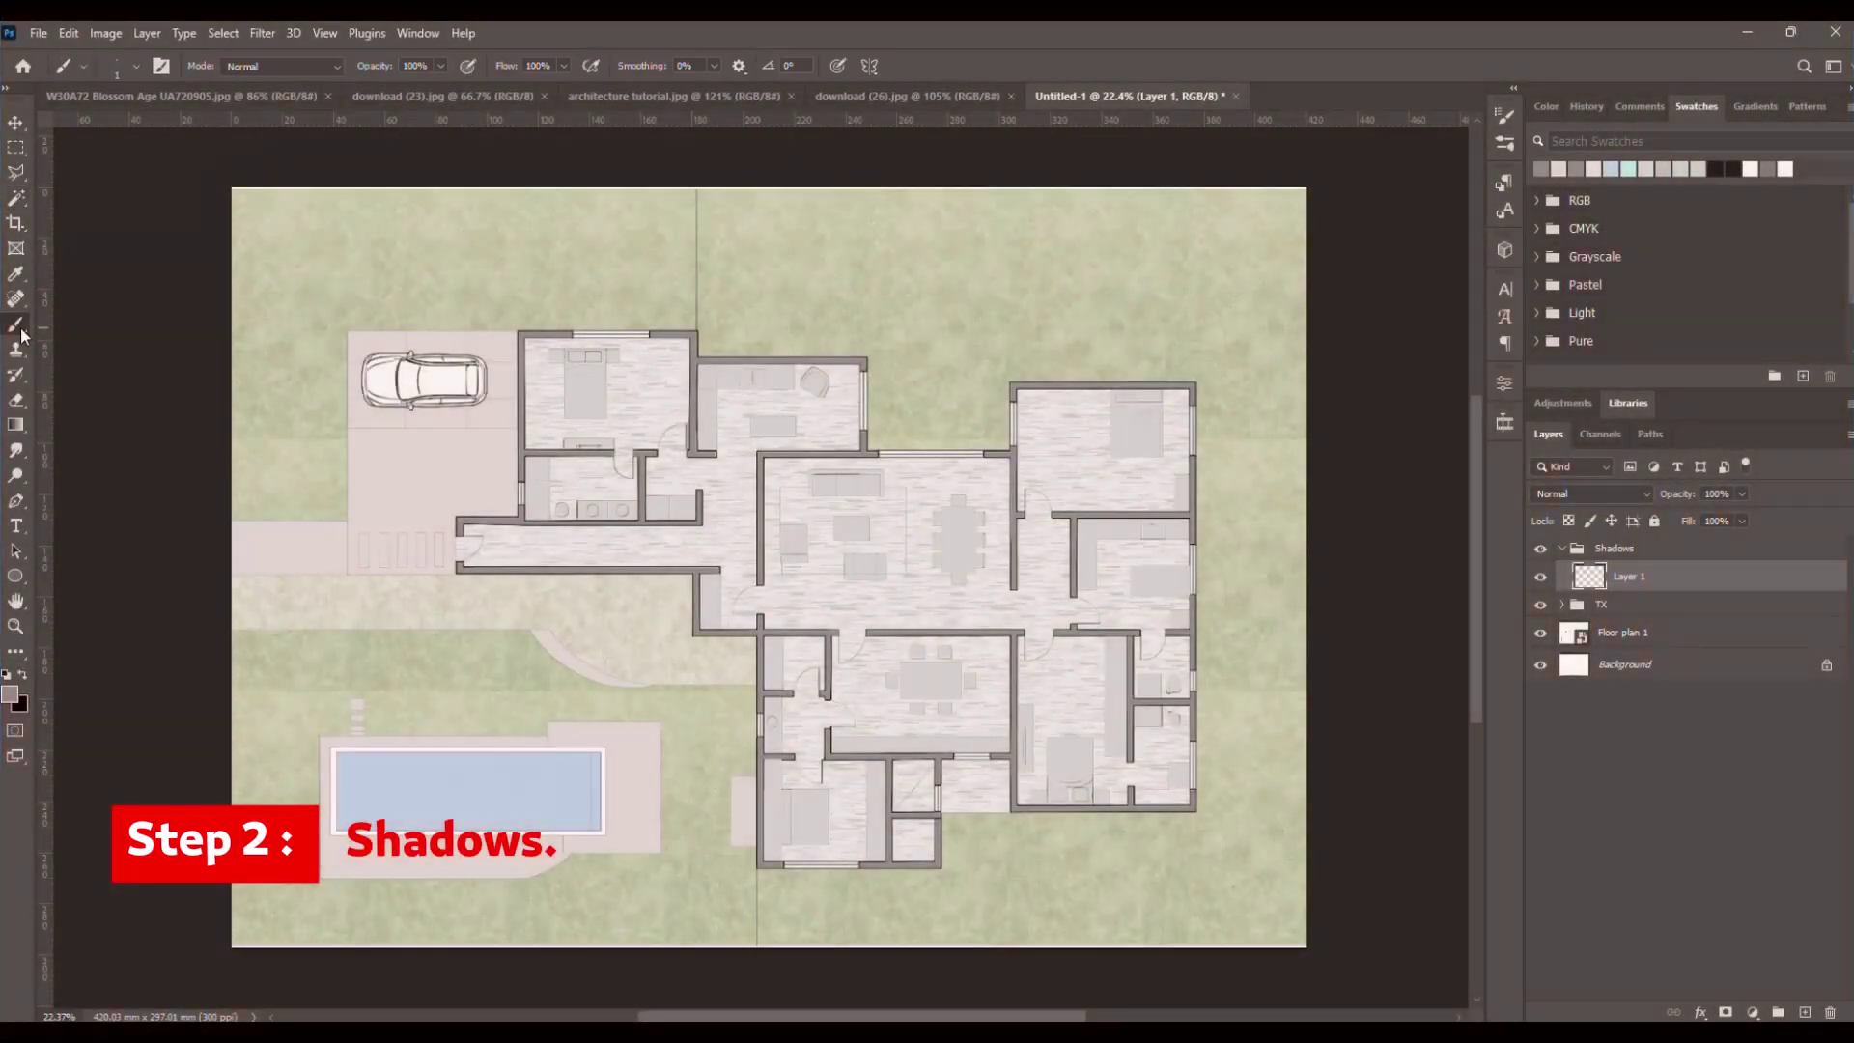
pyautogui.scroll(9, 995, 618)
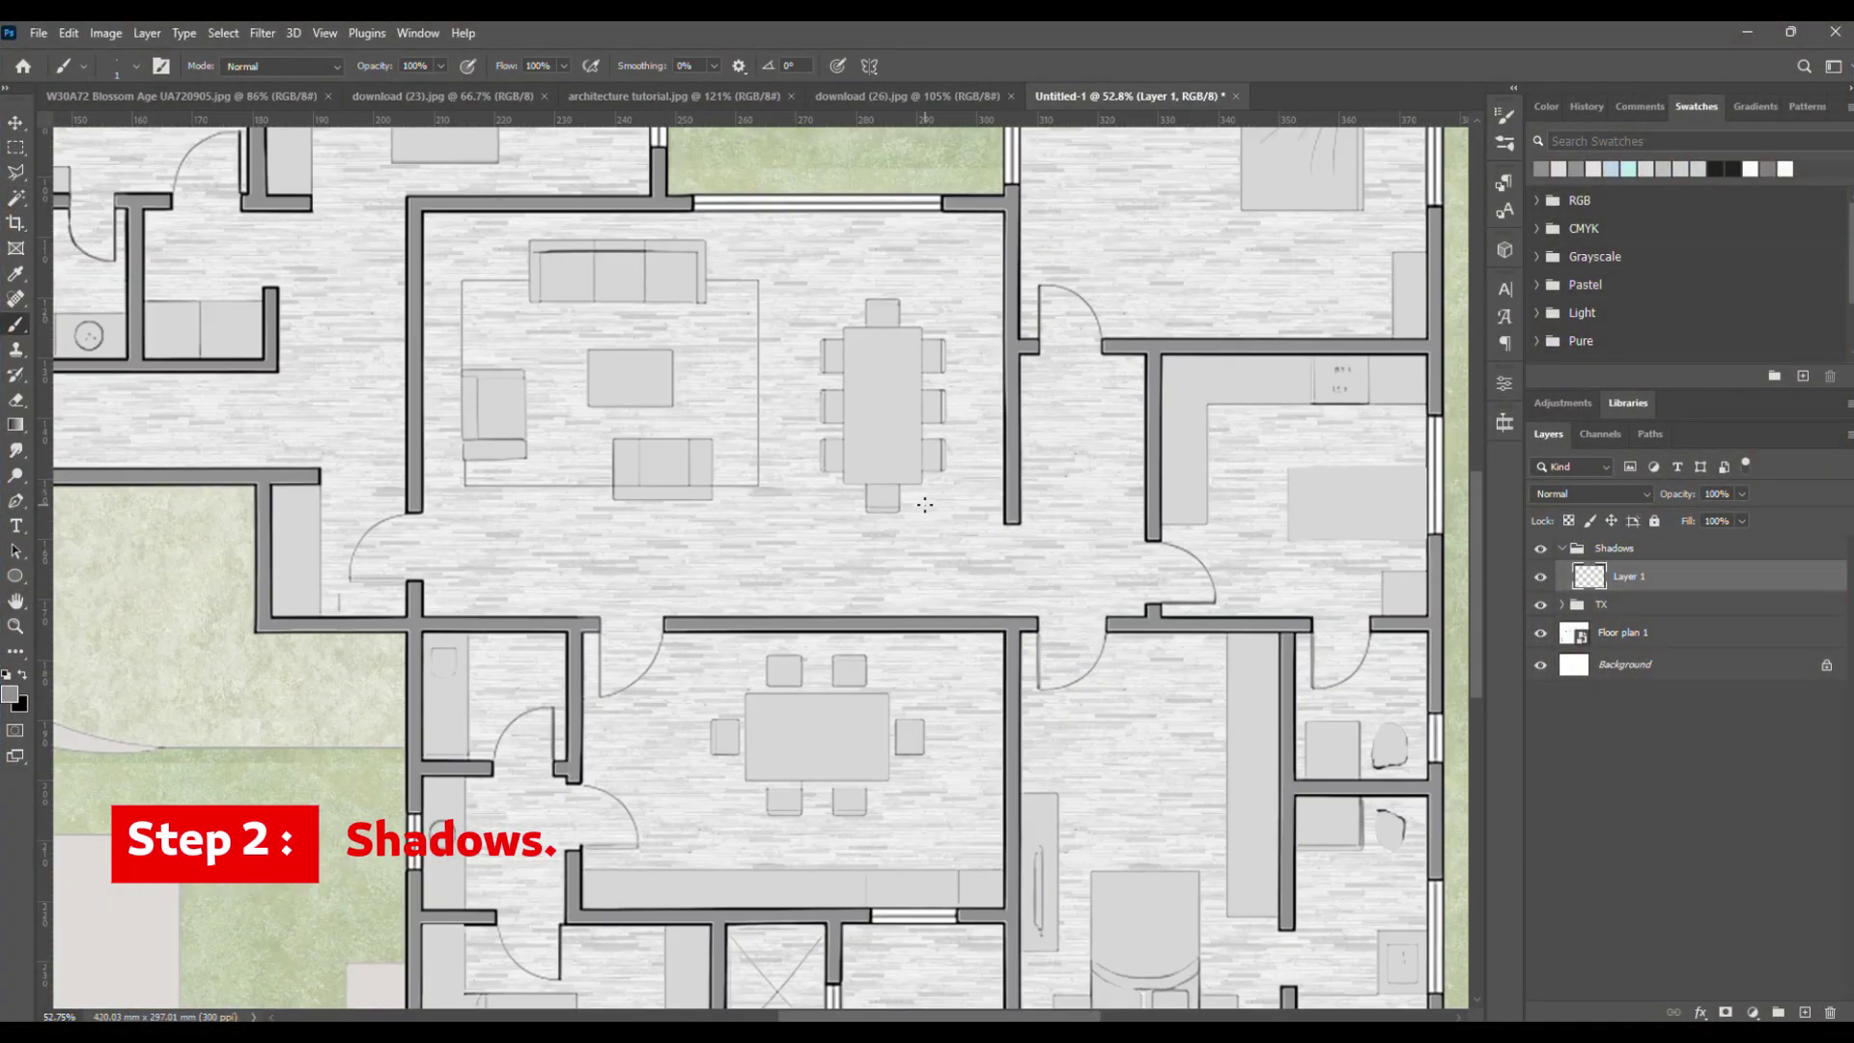
pyautogui.moveTo(926, 504); pyautogui.dragTo(973, 524)
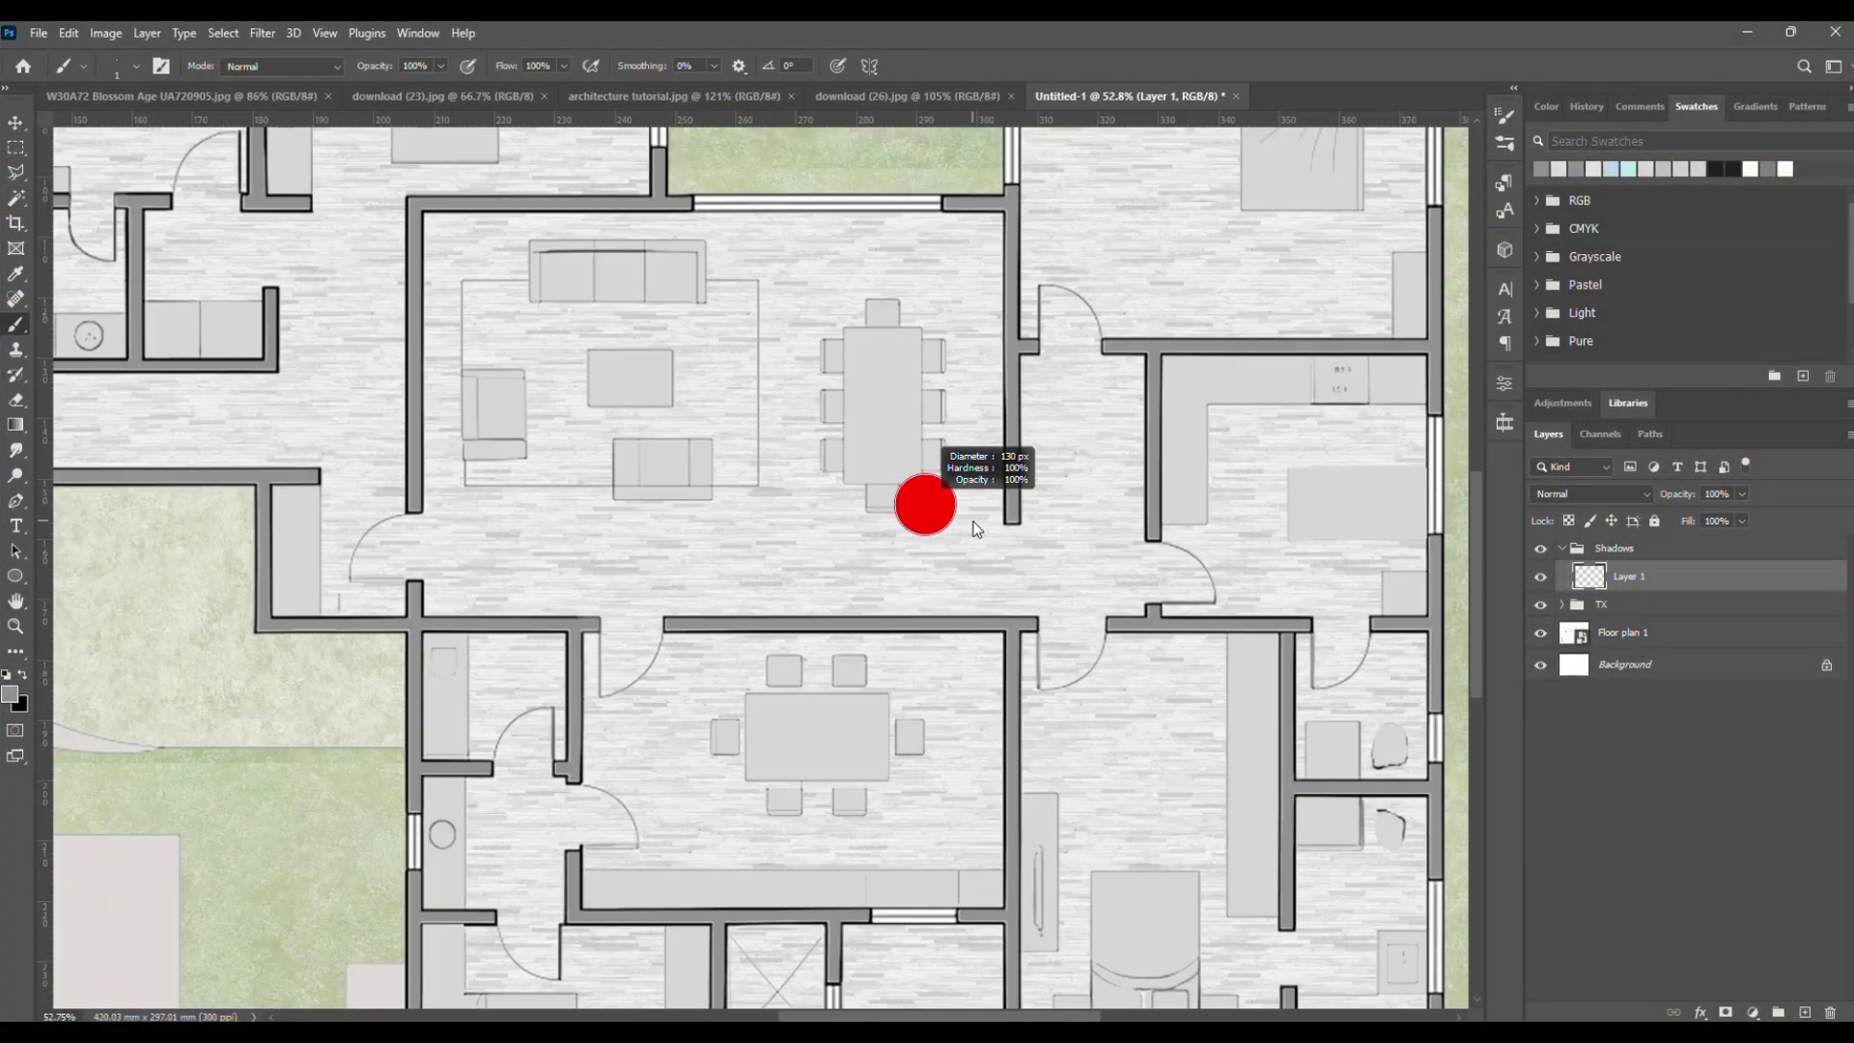
pyautogui.rightClick(976, 529)
pyautogui.rightClick(886, 442)
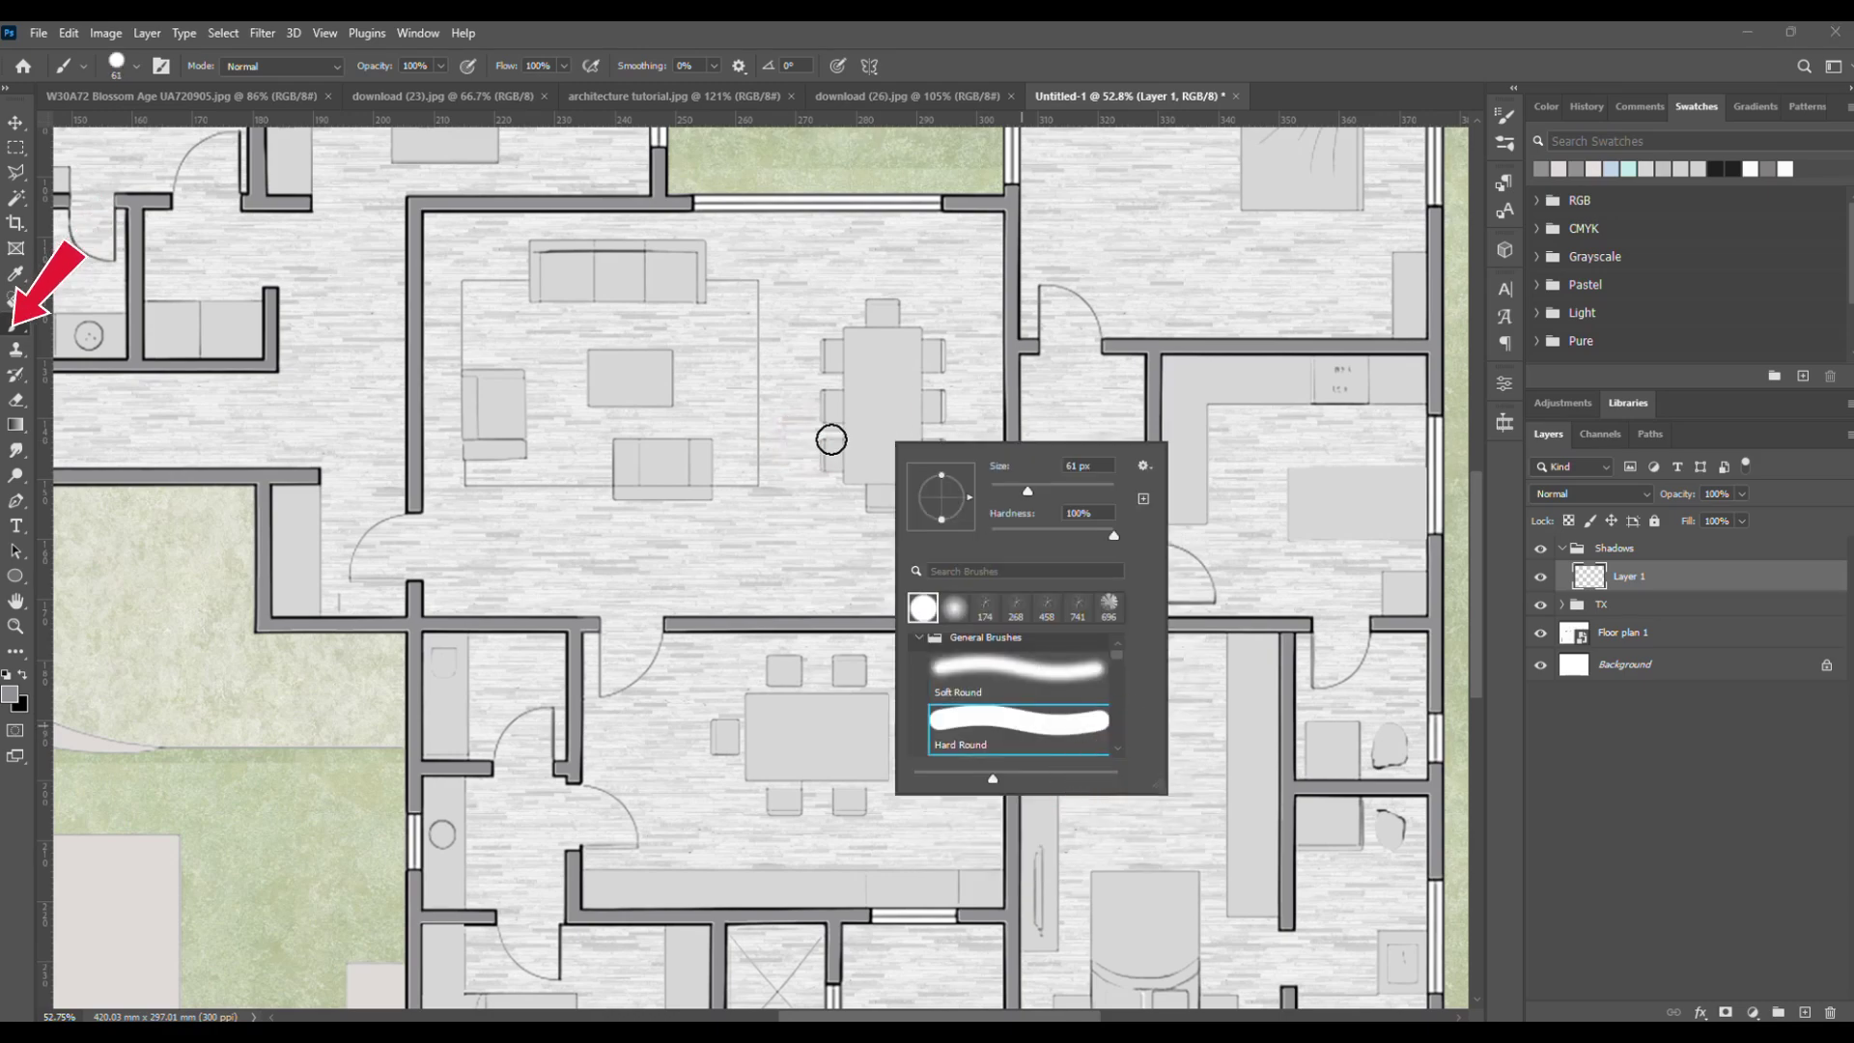
pyautogui.click(1744, 171)
# - Brush shadows along the upper and window-side walls of the upper-right bedroom, and set the layer's fill to 15%
pyautogui.scroll(-4, 970, 309)
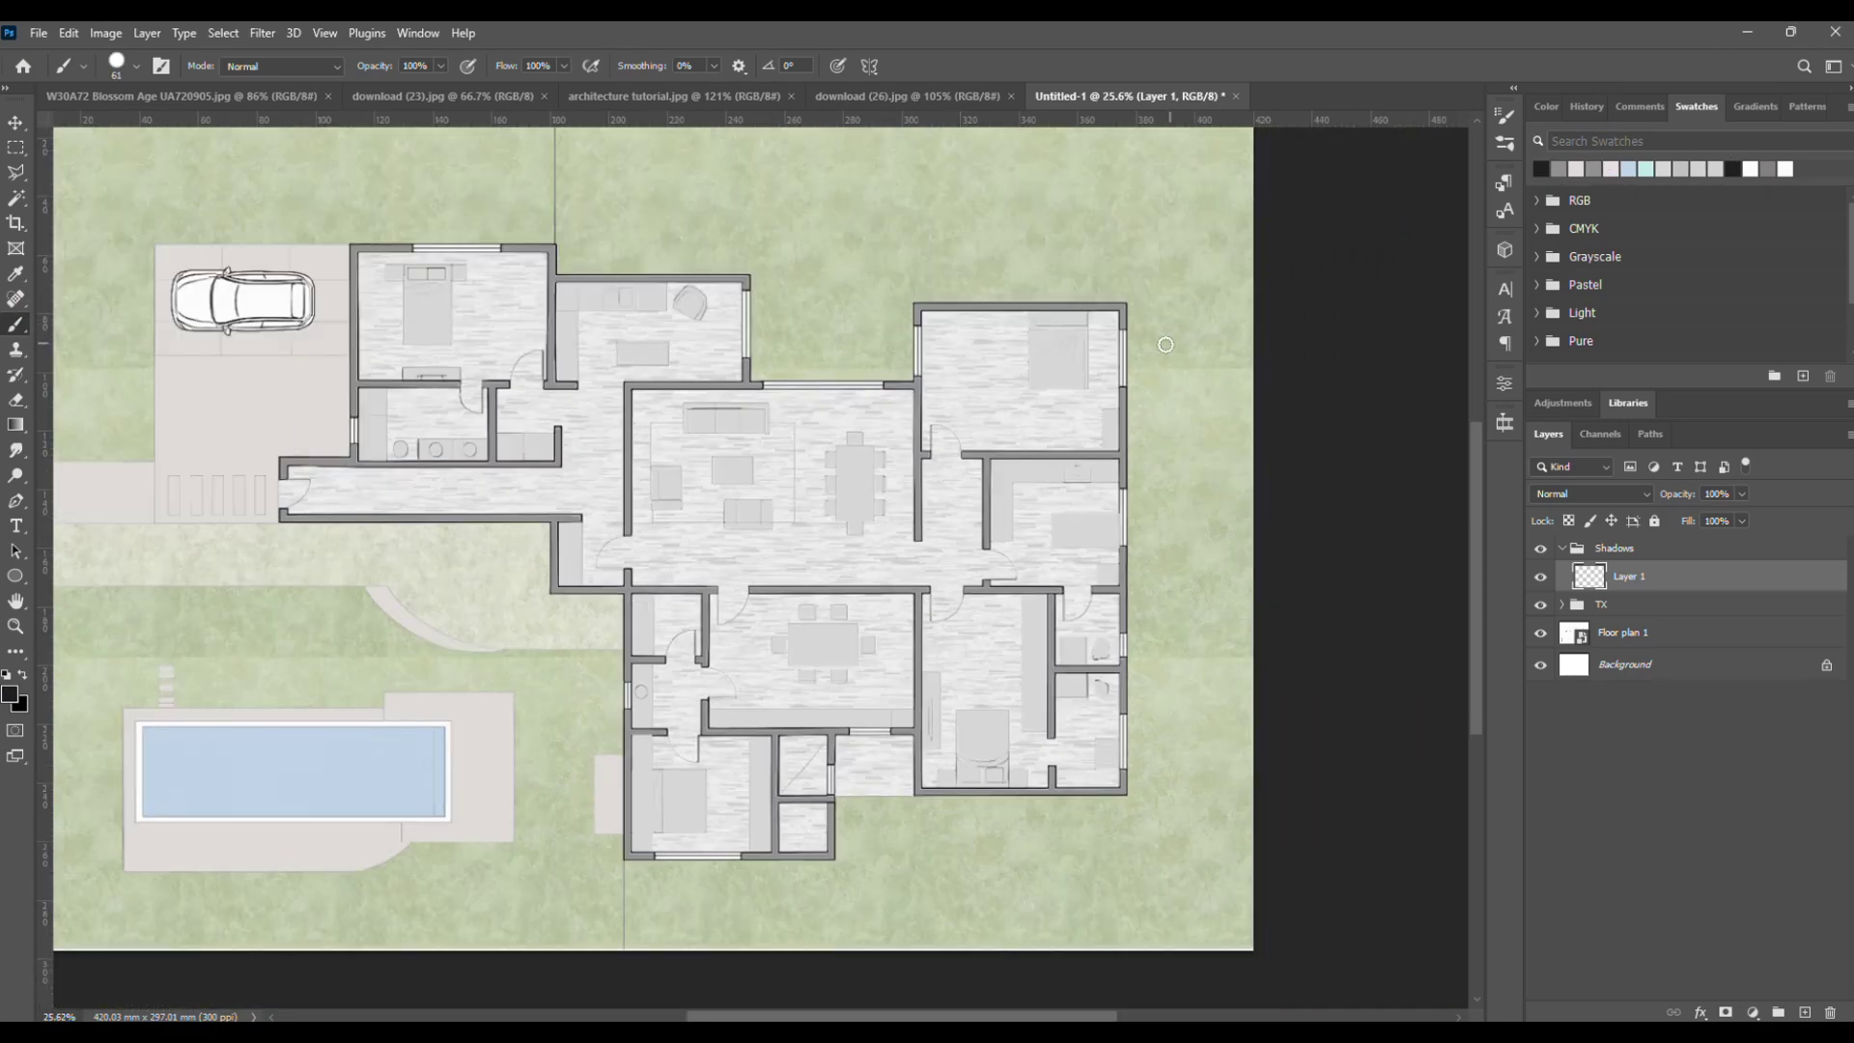
pyautogui.scroll(6, 1101, 304)
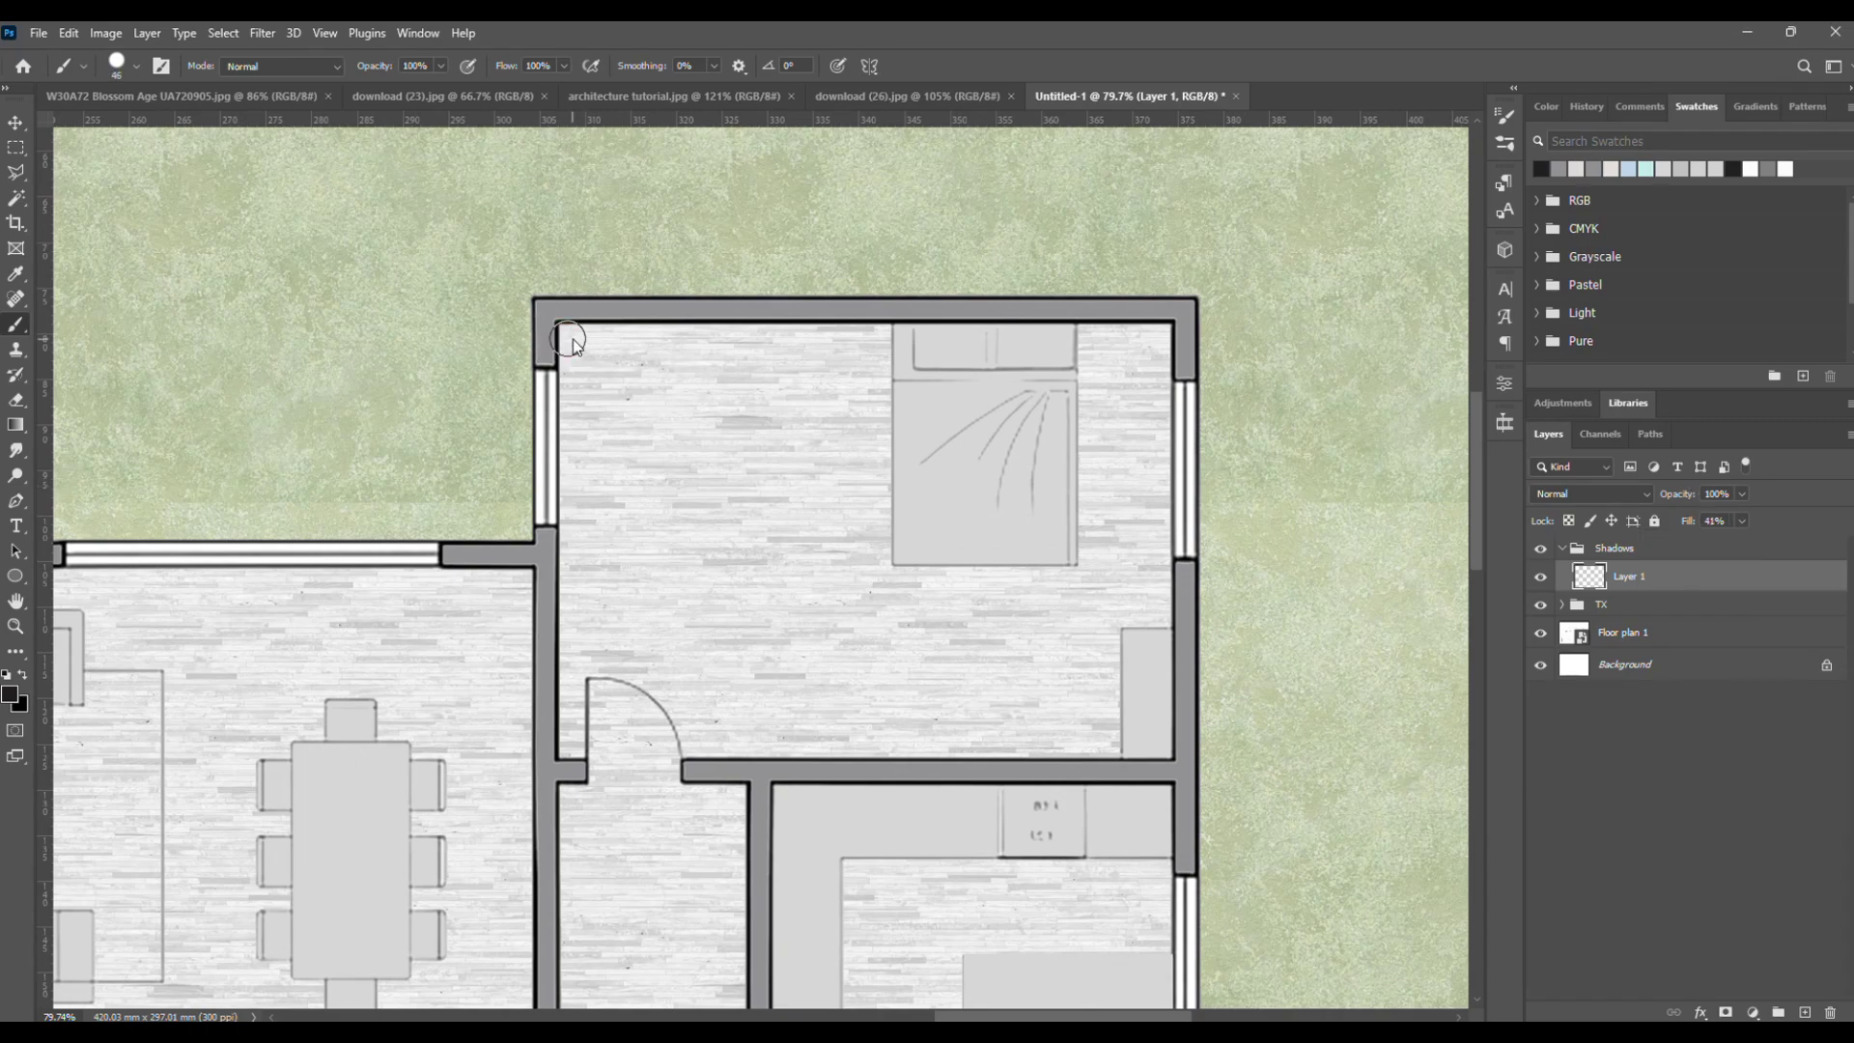
pyautogui.moveTo(576, 339); pyautogui.dragTo(1162, 345)
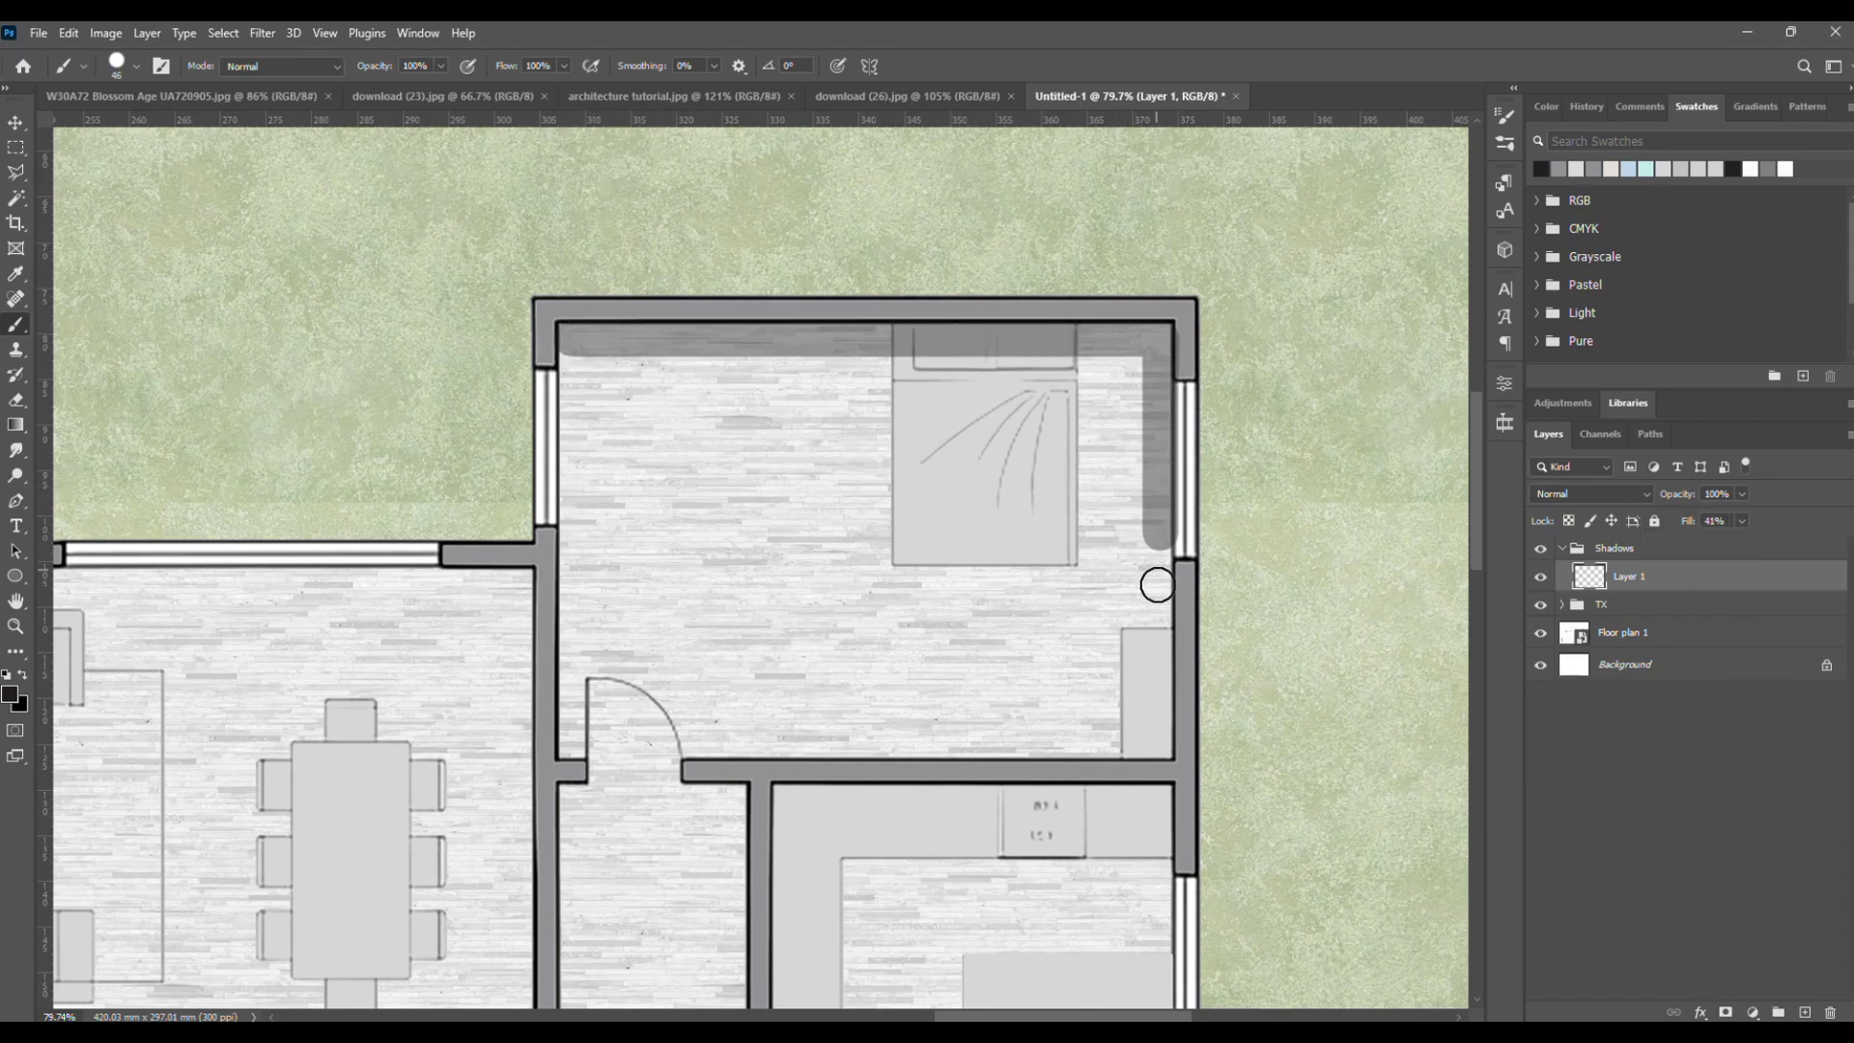
pyautogui.scroll(-4, 1188, 310)
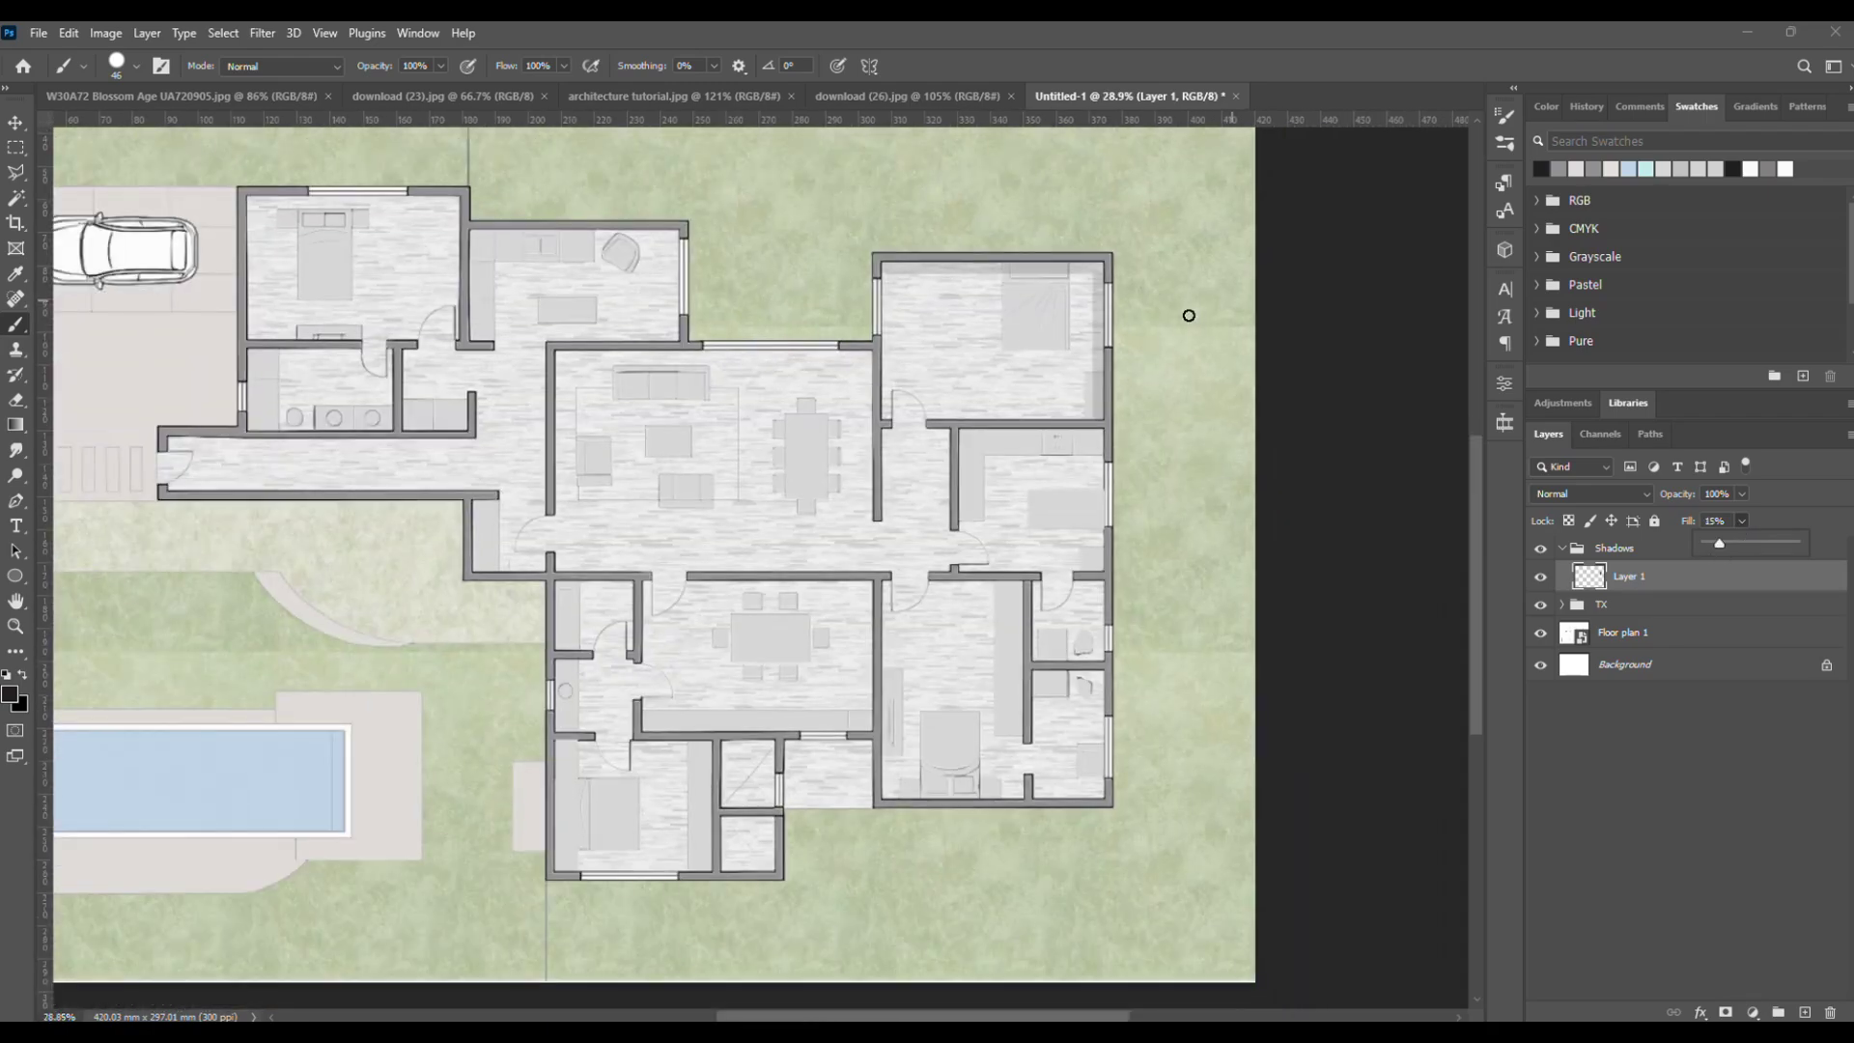
# - Brush shadows along the walls of the right-hand bathrooms and the small hall beside the kitchen
pyautogui.scroll(2, 1107, 292)
pyautogui.scroll(5, 1092, 480)
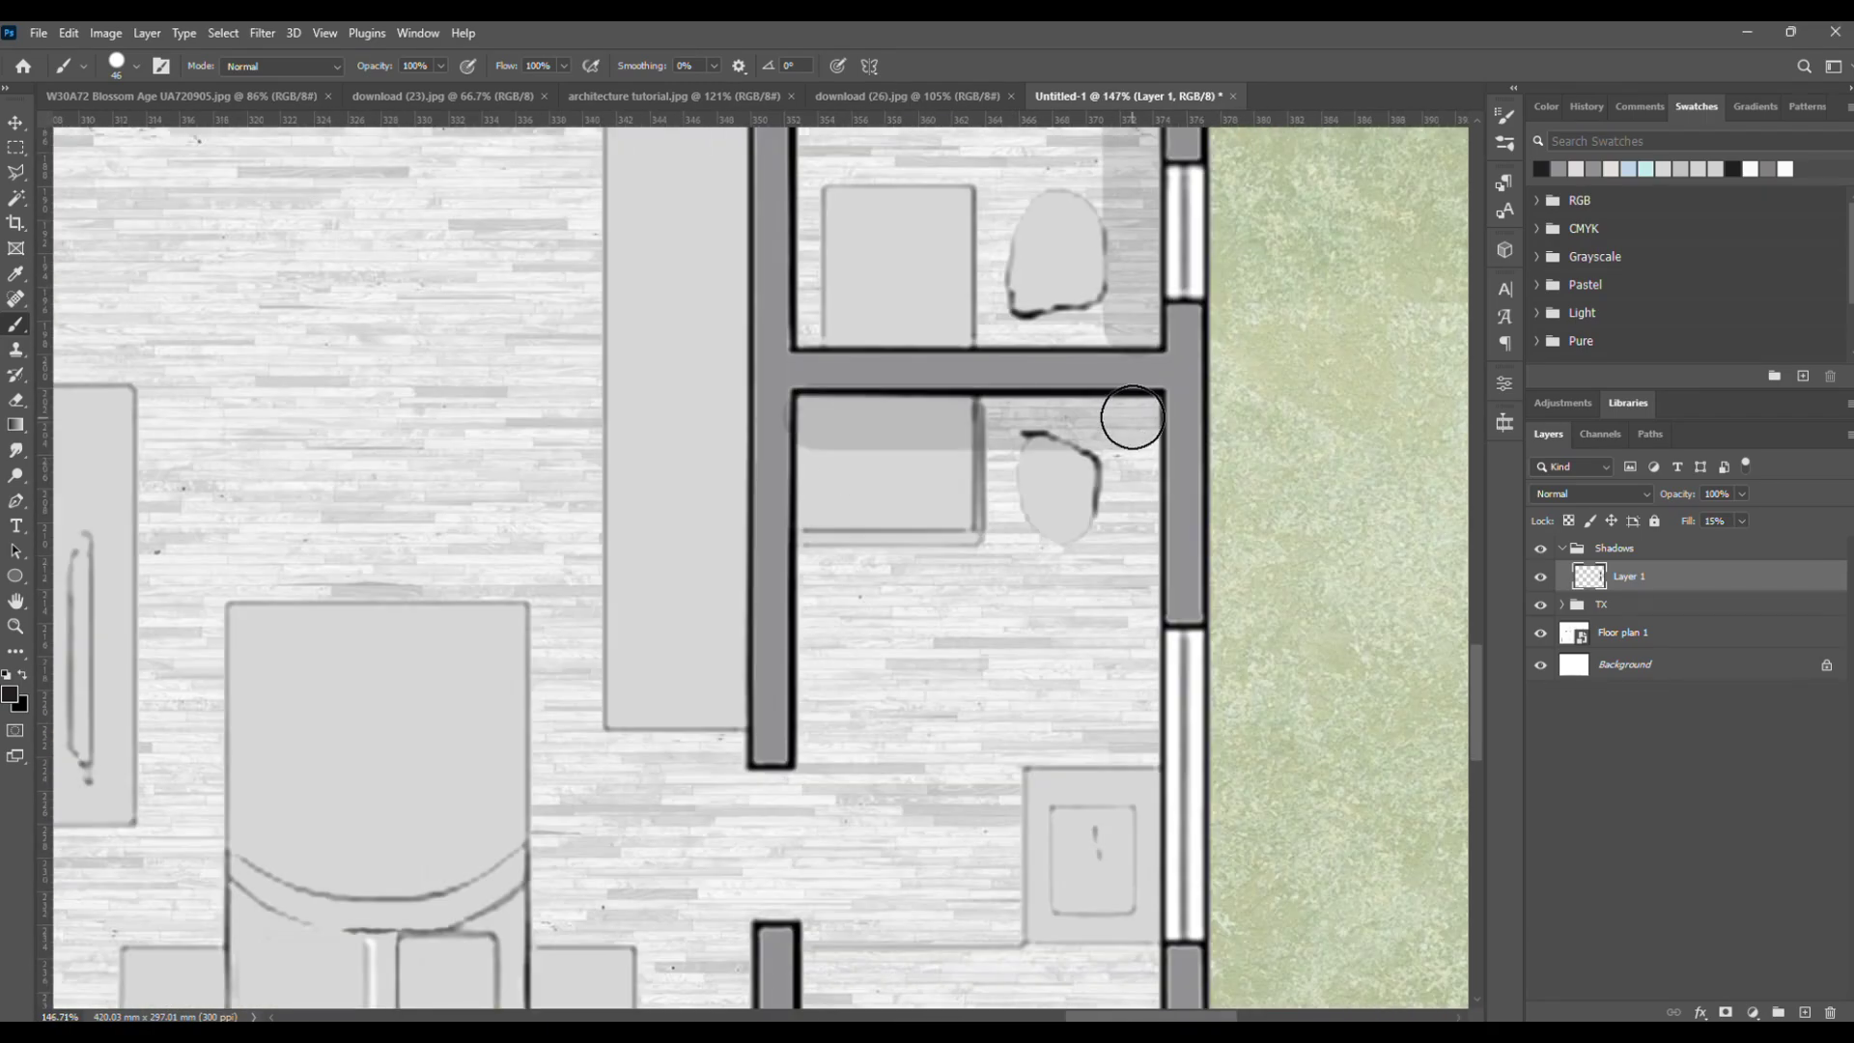
pyautogui.scroll(-2, 1126, 414)
pyautogui.scroll(-2, 1076, 902)
pyautogui.moveTo(956, 386); pyautogui.dragTo(956, 634)
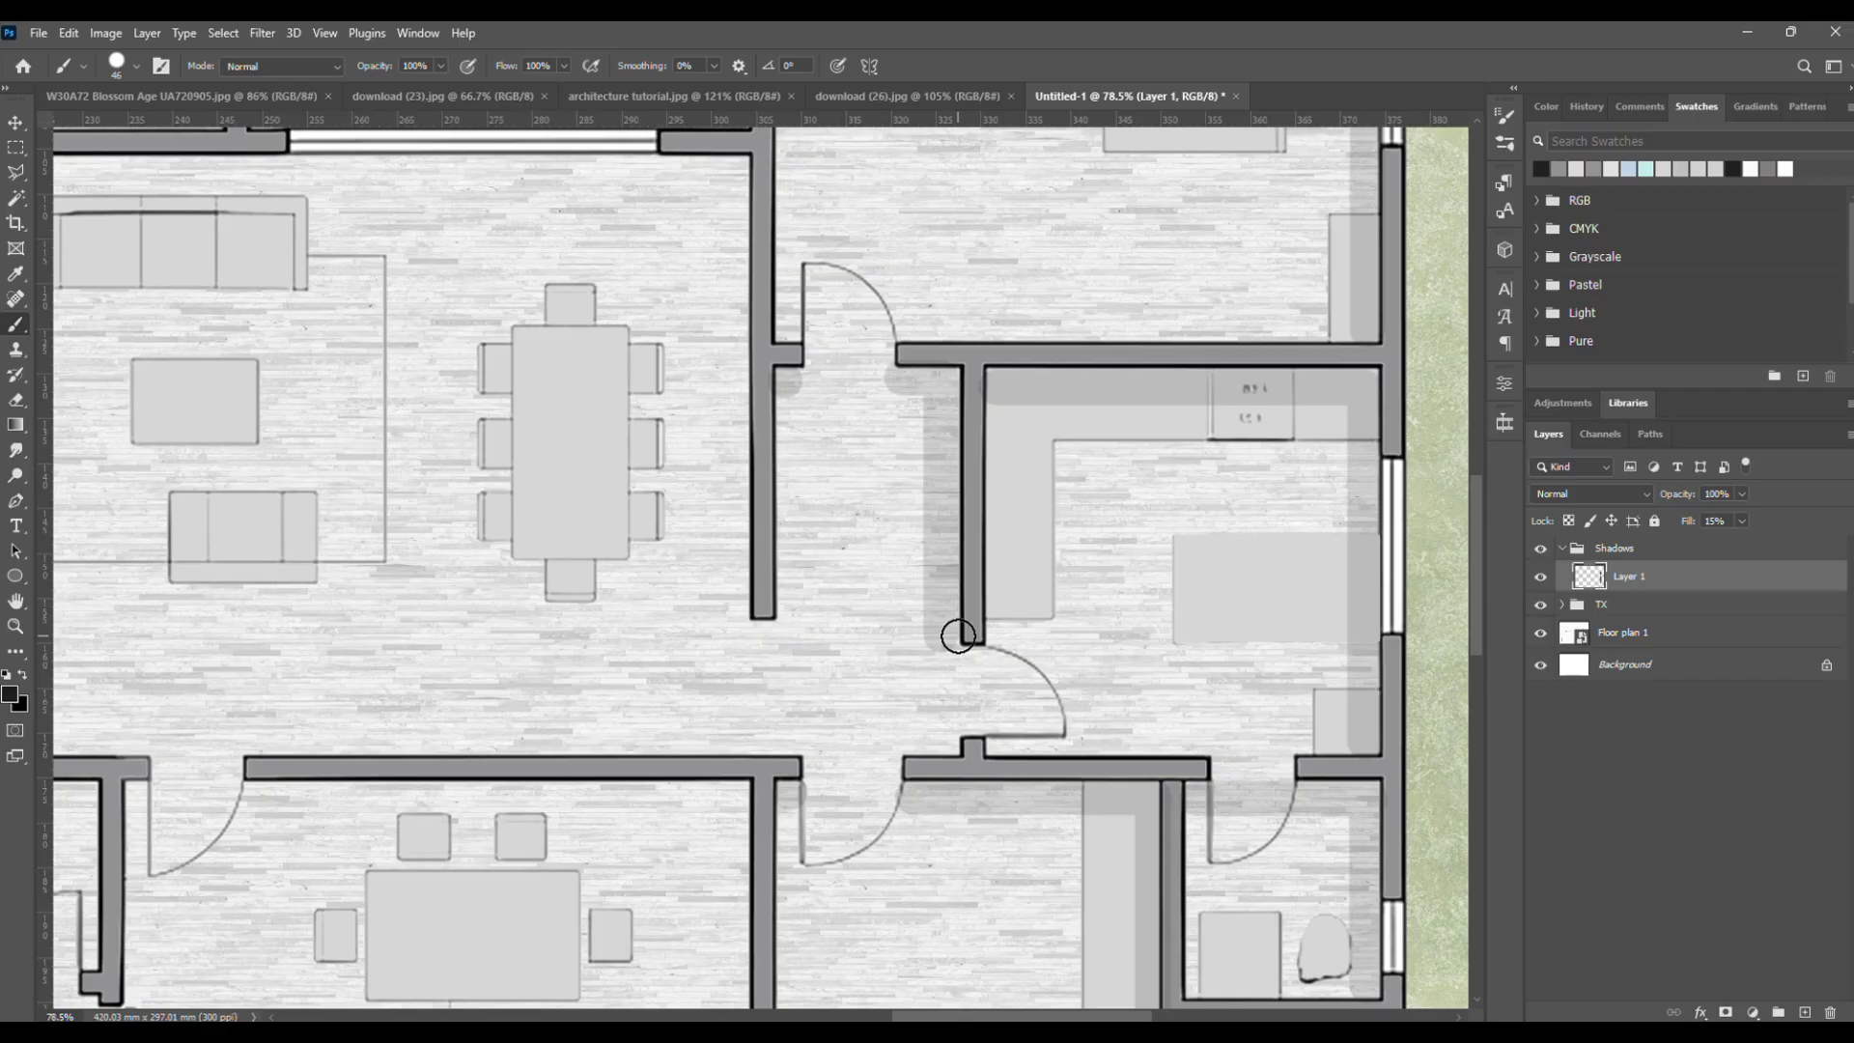
# - Brush shadows along the walls of the central rooms, the hallway beside the living room and the entrance corridor
pyautogui.scroll(-2, 956, 633)
pyautogui.moveTo(649, 430); pyautogui.dragTo(1010, 434)
pyautogui.scroll(3, 1010, 618)
pyautogui.moveTo(1030, 685); pyautogui.dragTo(1031, 873)
pyautogui.scroll(-3, 1030, 873)
pyautogui.moveTo(784, 427); pyautogui.dragTo(786, 756)
pyautogui.scroll(-3, 818, 756)
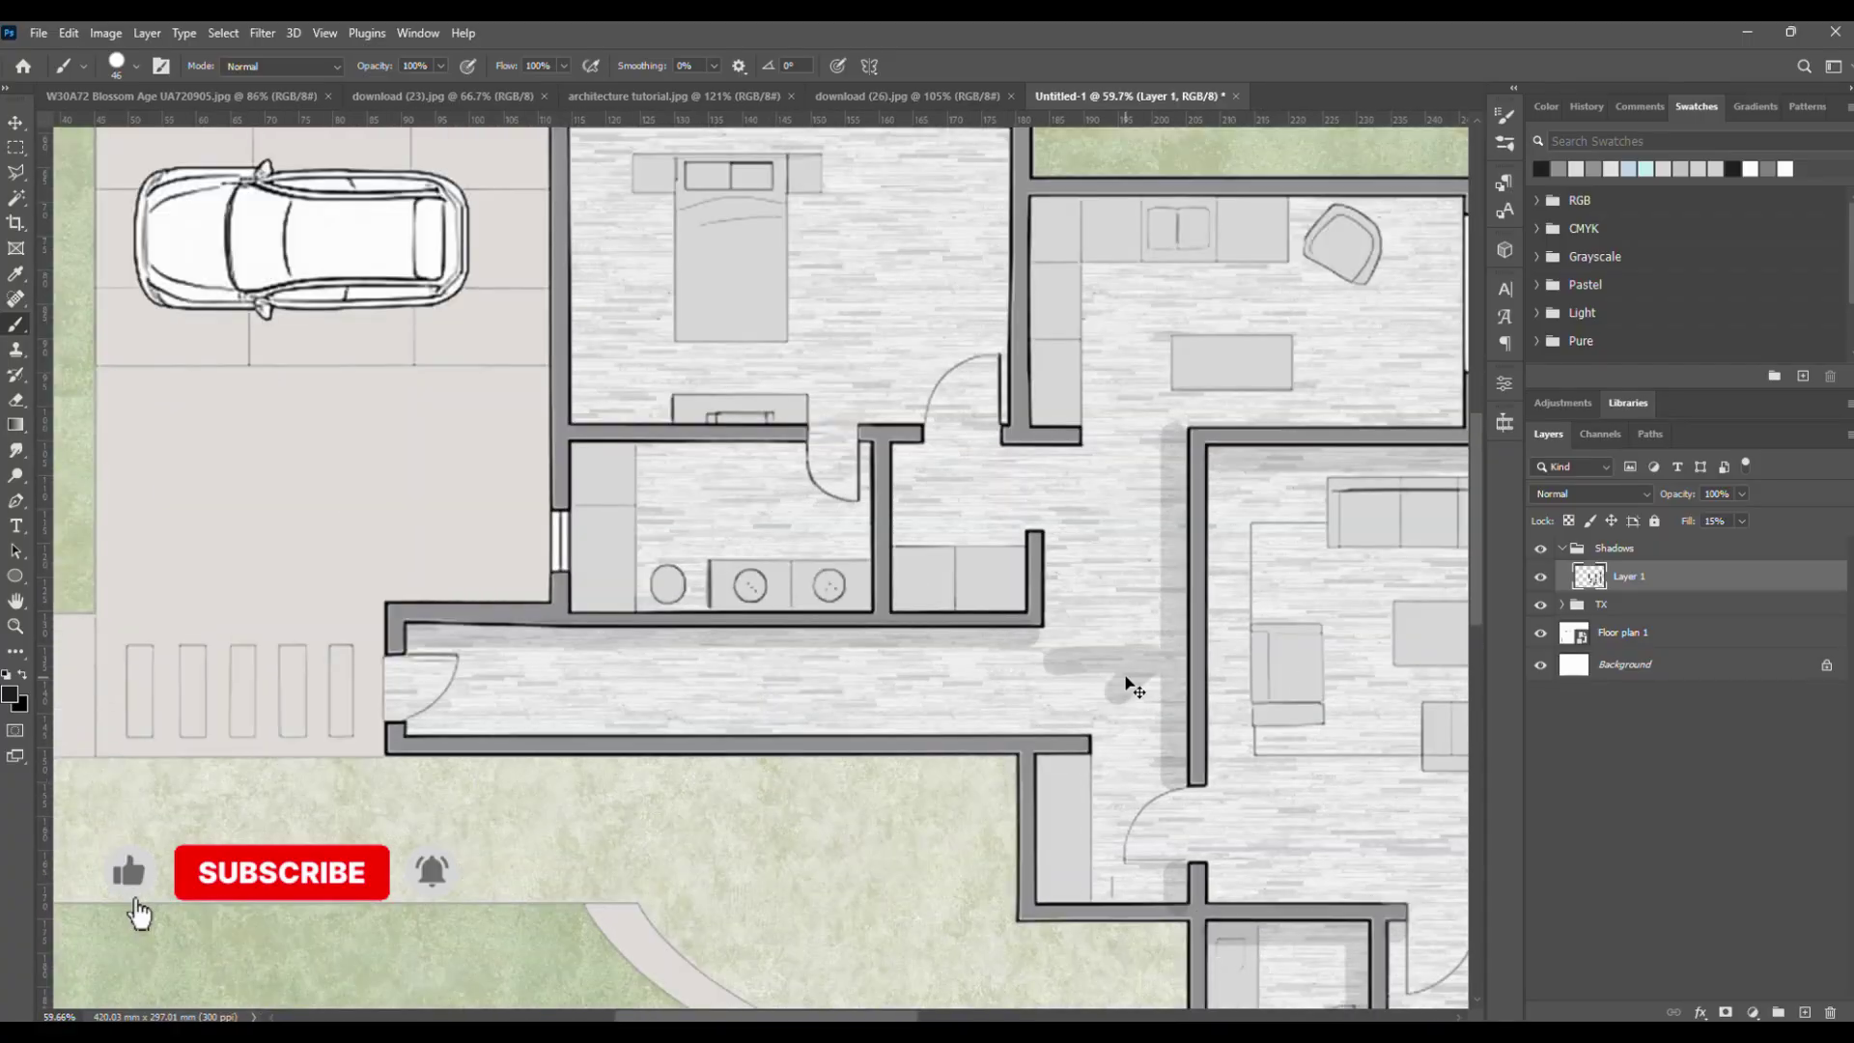
# - Brush shadows along the walls of the upper-left bathroom and beneath the short wall by the bedroom door
pyautogui.scroll(5, 767, 459)
pyautogui.moveTo(767, 459); pyautogui.dragTo(792, 459)
pyautogui.moveTo(1086, 467); pyautogui.dragTo(1243, 458)
pyautogui.scroll(-2, 443, 464)
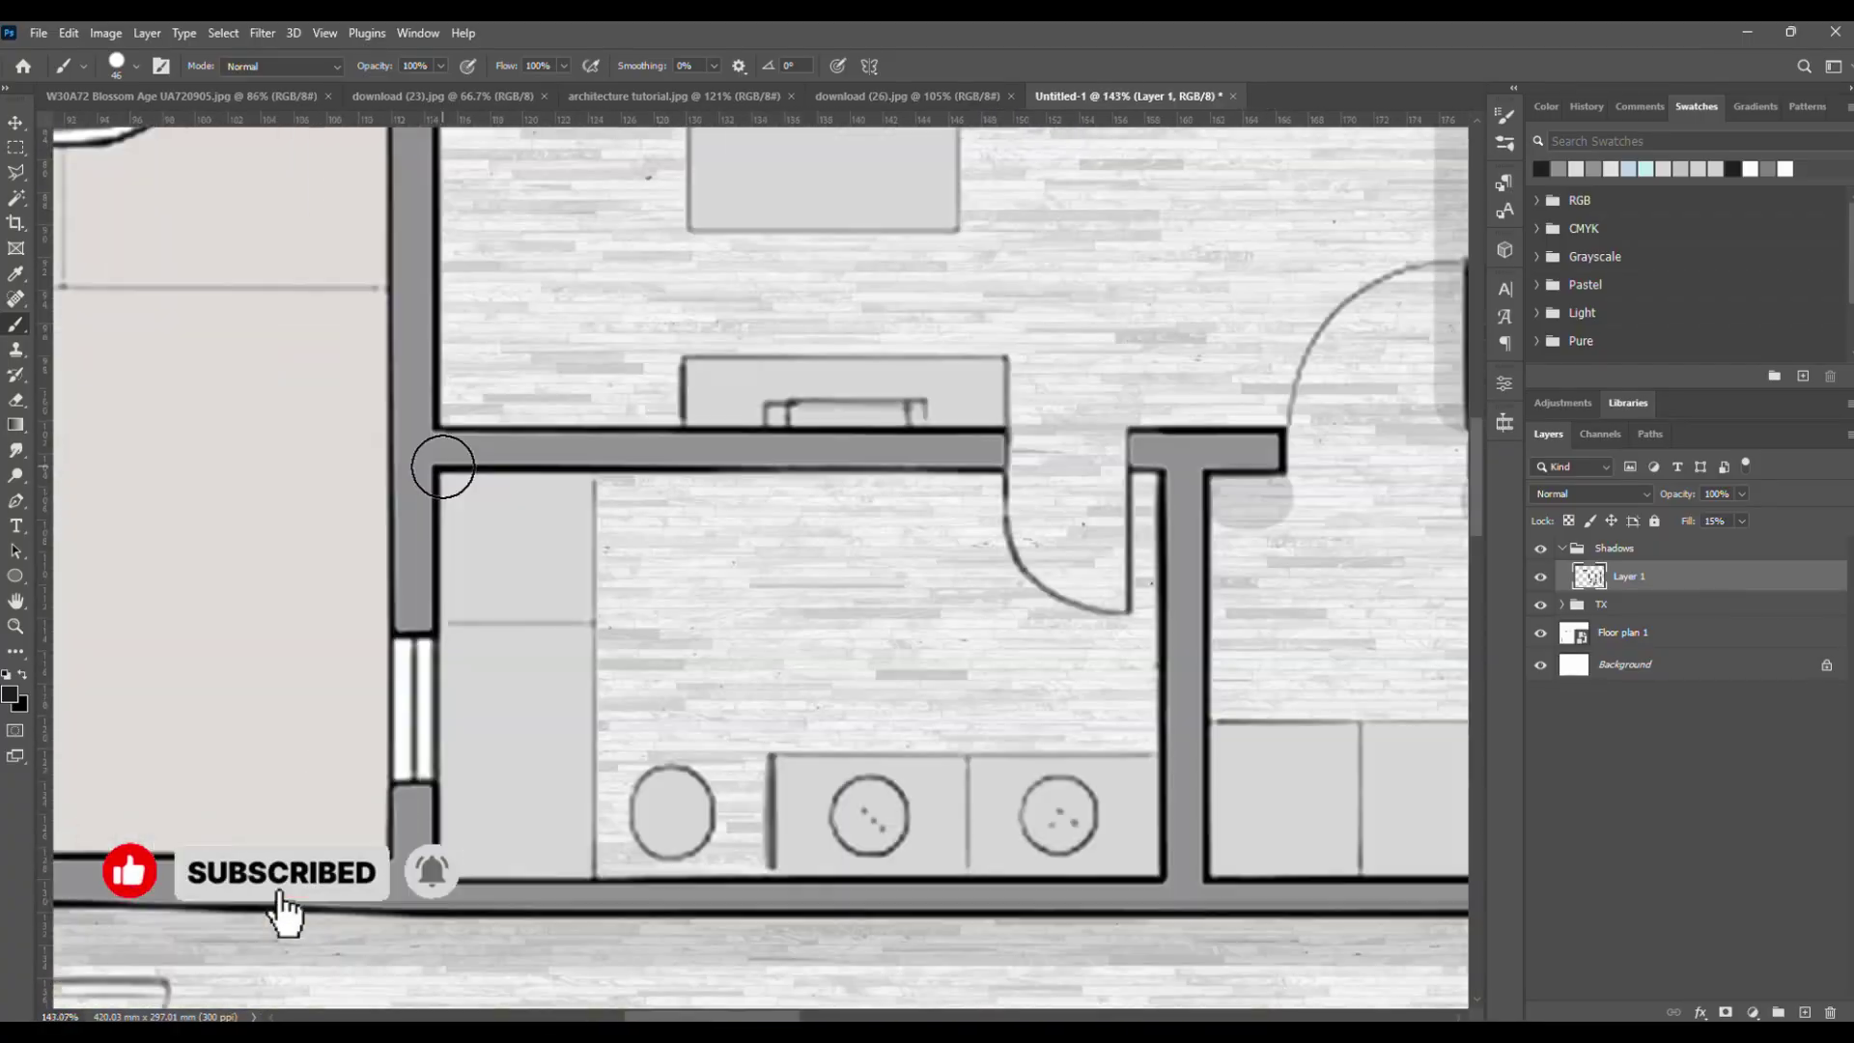
pyautogui.moveTo(443, 463); pyautogui.dragTo(985, 464)
pyautogui.scroll(-4, 1051, 625)
# - Set the shadow layer's fill to 28% and brush more shadows along the upper-left rooms' walls
pyautogui.click(1742, 521)
pyautogui.moveTo(1741, 544); pyautogui.dragTo(1755, 544)
pyautogui.scroll(1, 568, 454)
pyautogui.scroll(3, 568, 454)
pyautogui.moveTo(442, 463)
pyautogui.mouseDown()
pyautogui.moveTo(1121, 464)
pyautogui.moveTo(1121, 628)
pyautogui.mouseUp()
pyautogui.moveTo(1101, 550); pyautogui.dragTo(1279, 551)
pyautogui.scroll(-4, 1279, 551)
# - Erase shadow overspill around wall ends and doorways with a small eraser, and brush in a further wall shadow
pyautogui.press('e')
pyautogui.scroll(4, 805, 600)
pyautogui.scroll(5, 939, 467)
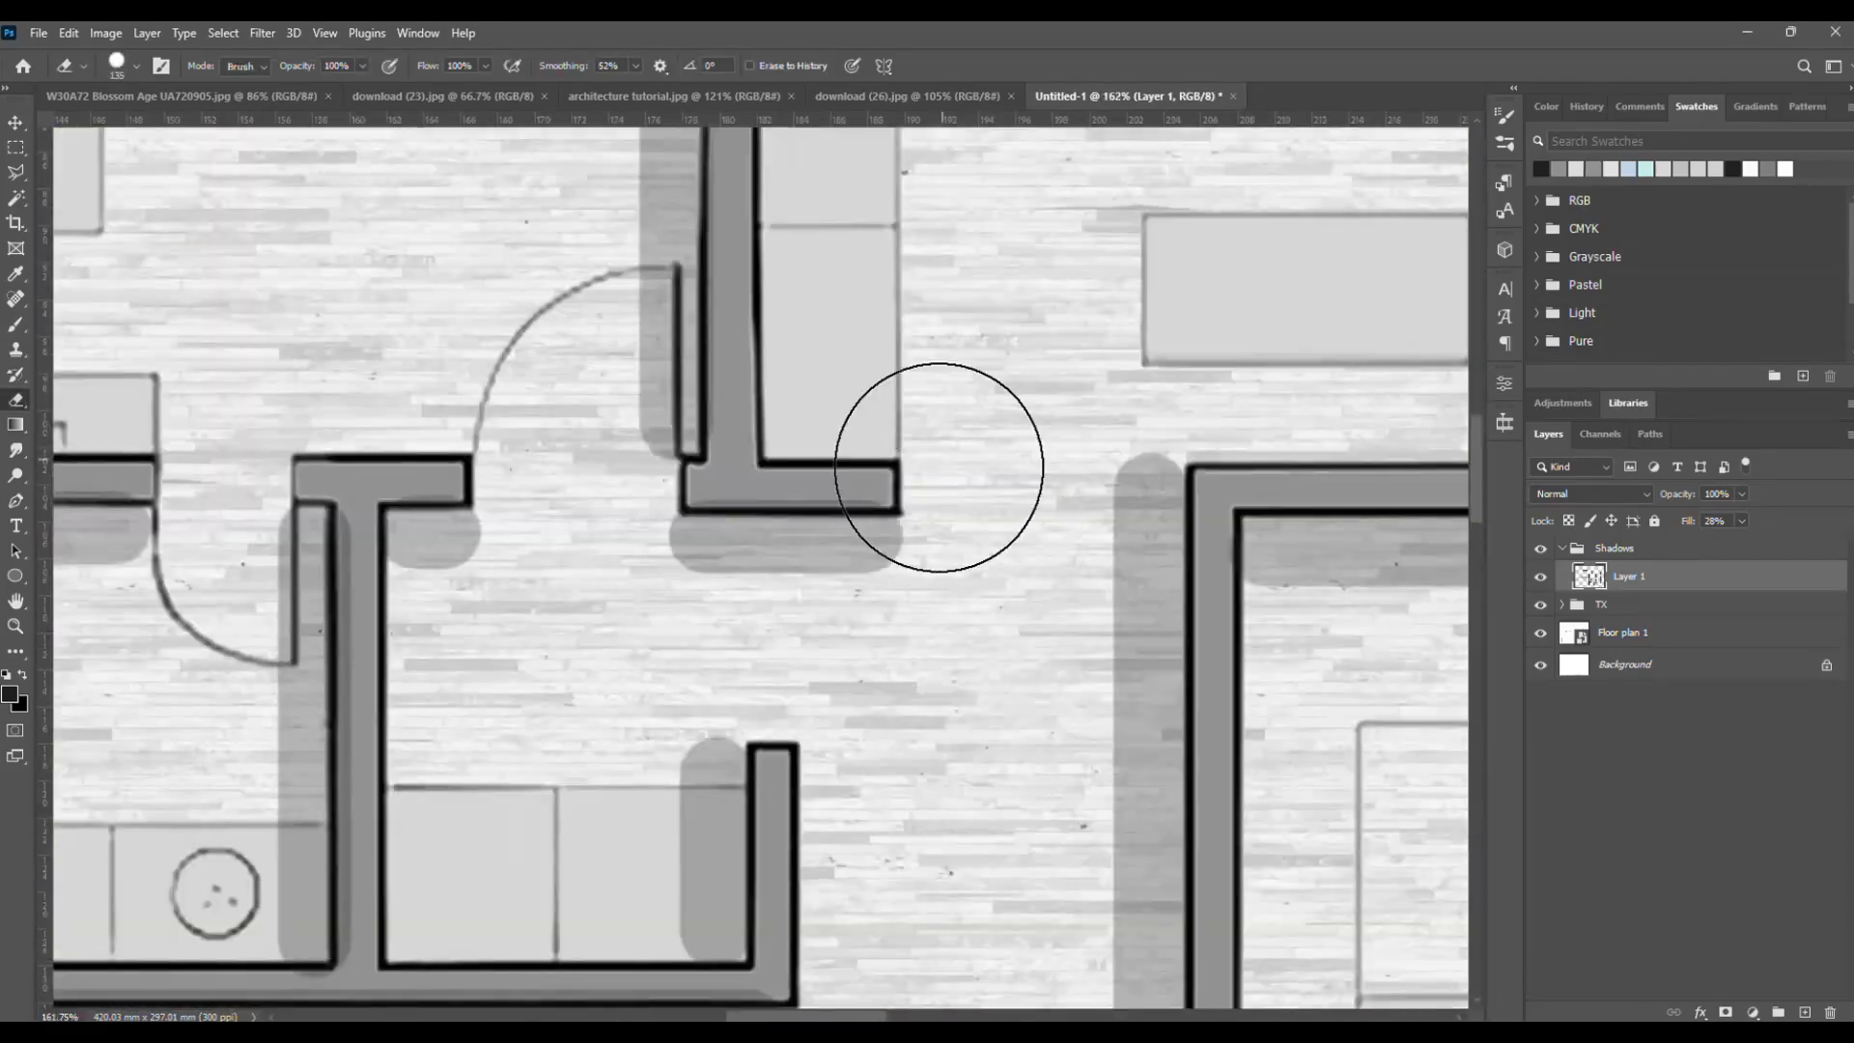
pyautogui.keyDown('alt'); pyautogui.moveTo(621, 489); pyautogui.dragTo(592, 501); pyautogui.keyUp('alt')
pyautogui.scroll(-3, 918, 530)
pyautogui.scroll(2, 441, 700)
pyautogui.scroll(-3, 441, 701)
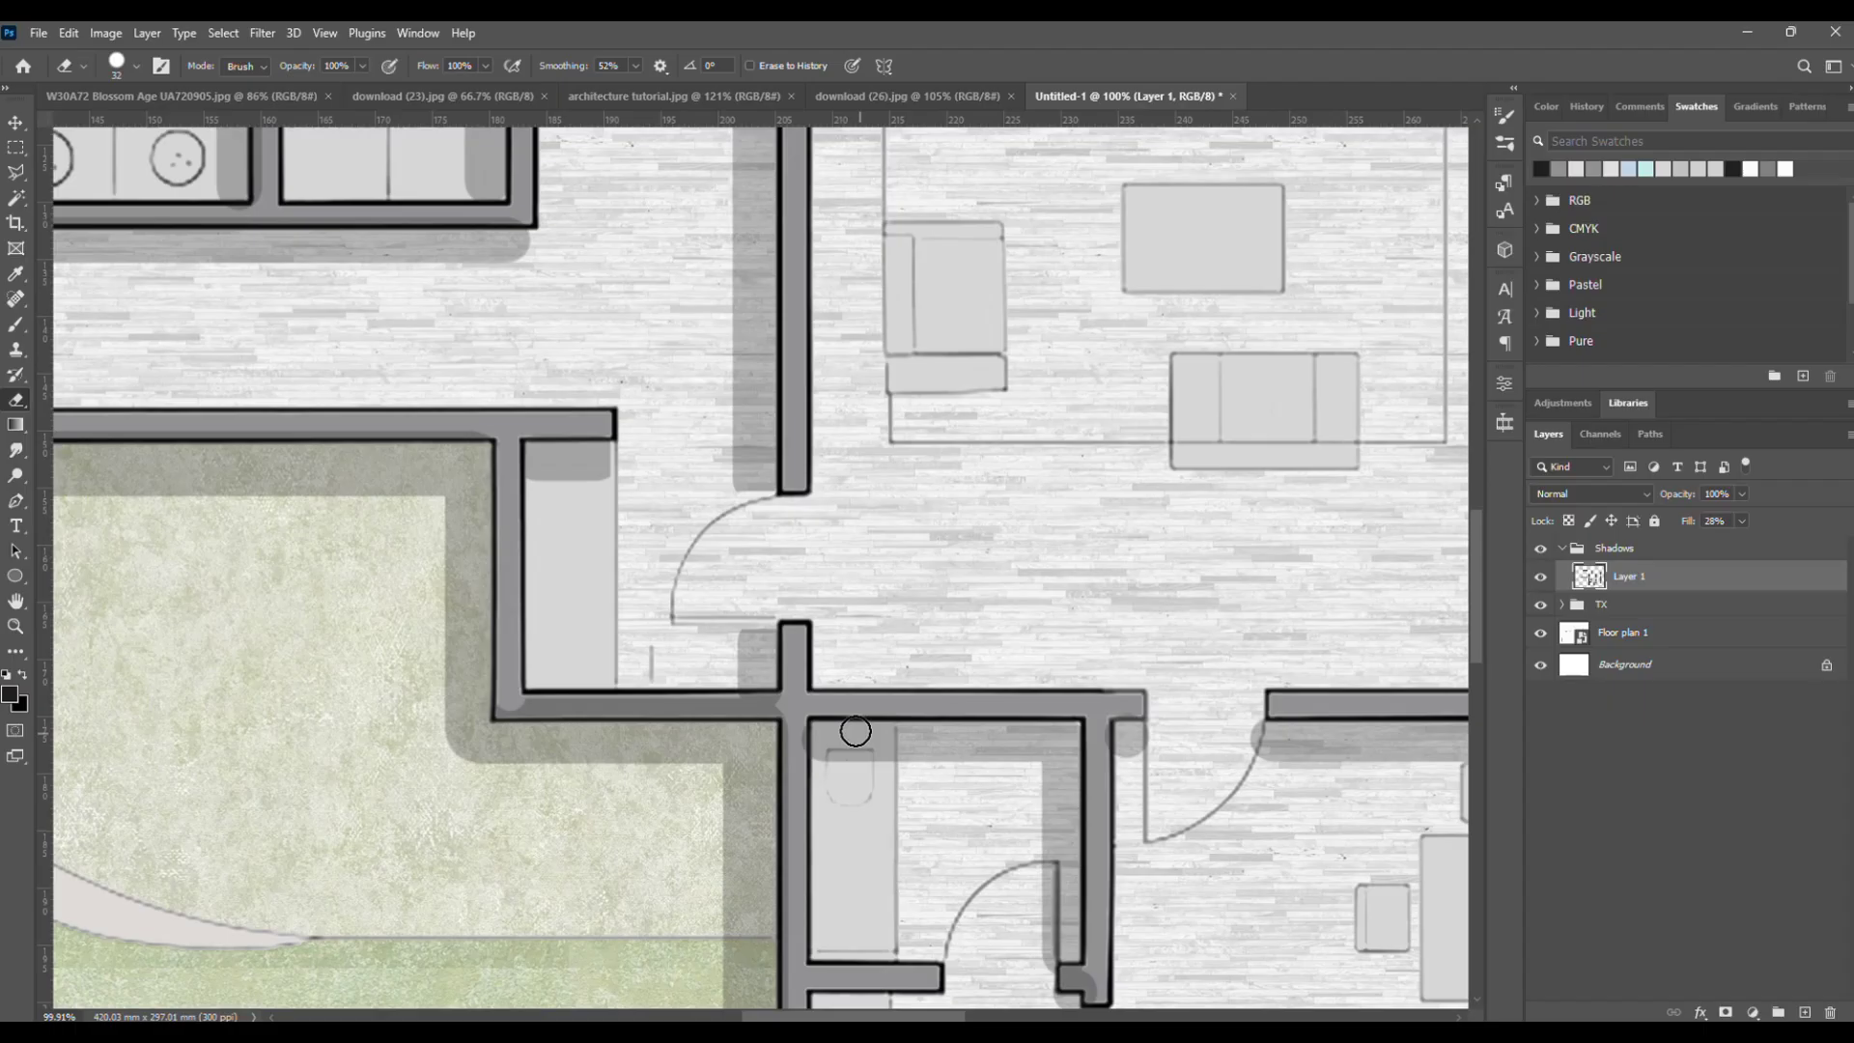
pyautogui.scroll(-2, 440, 701)
pyautogui.press('b')
pyautogui.moveTo(298, 360); pyautogui.dragTo(816, 476)
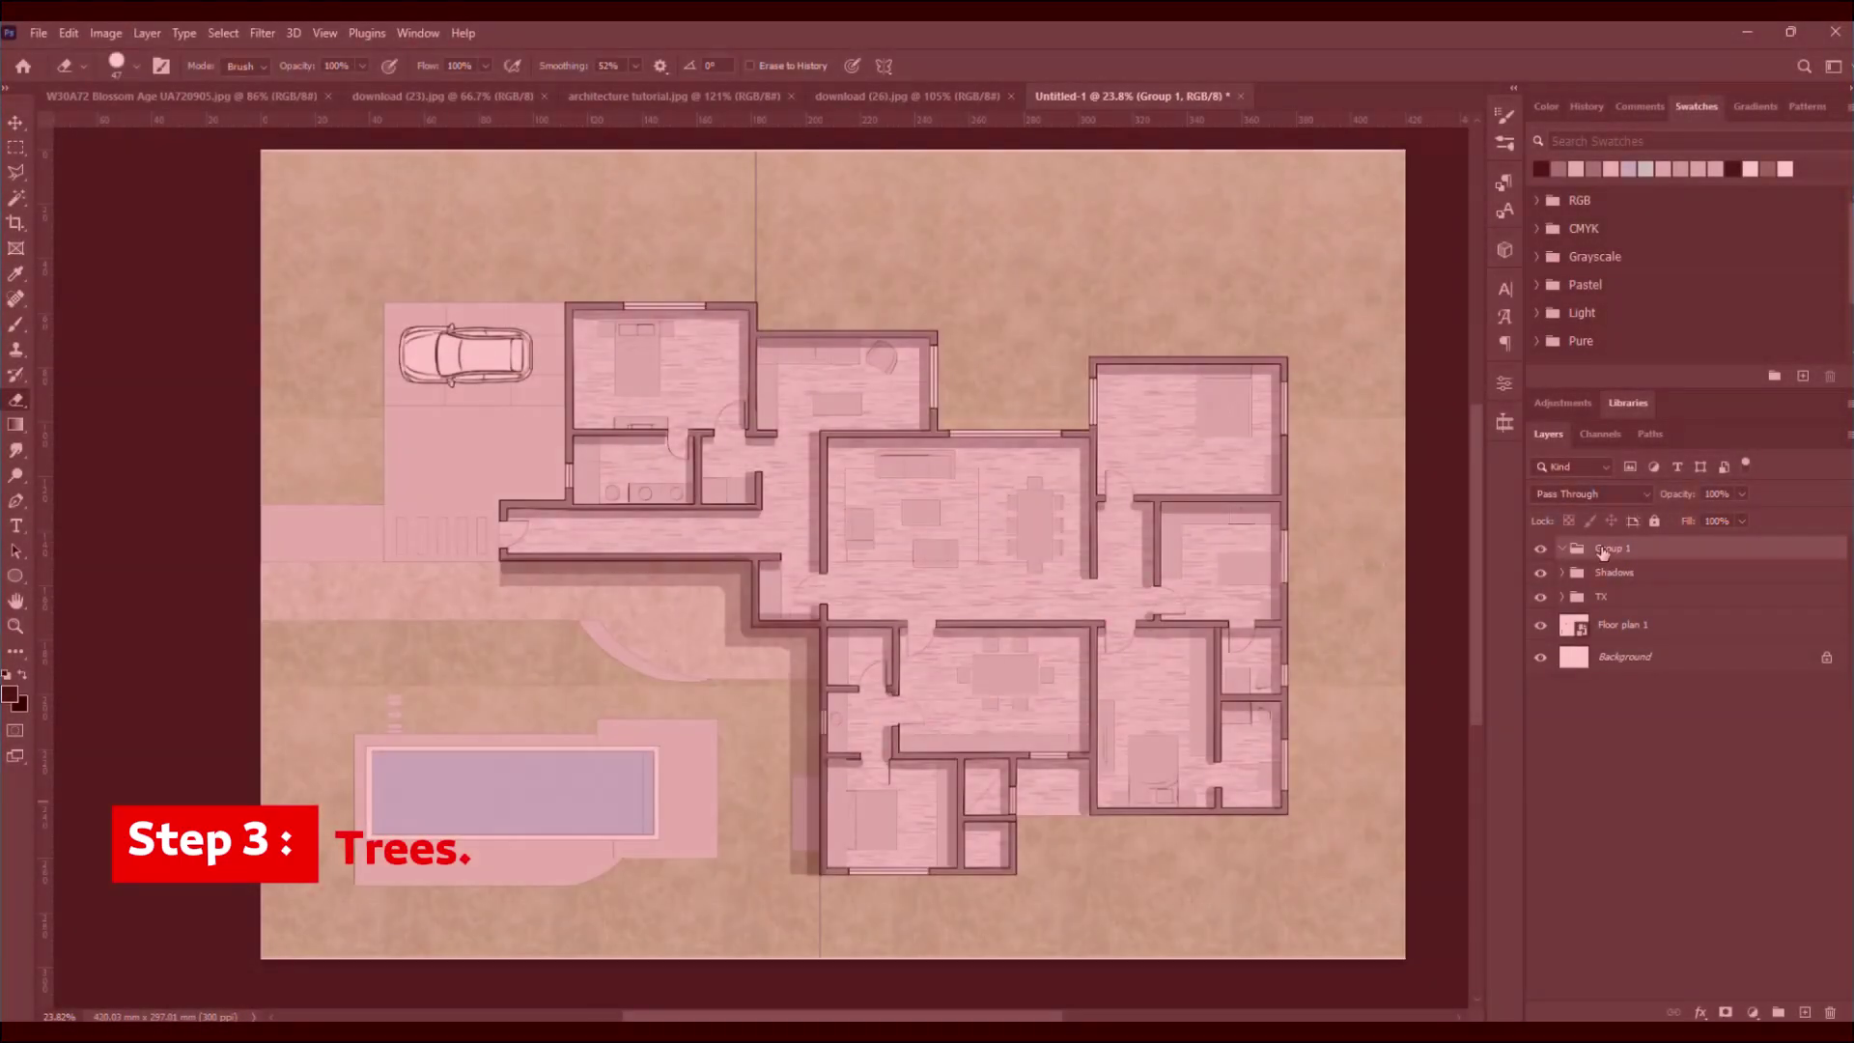
# - Rename the new group as Plants and add an empty layer inside it
pyautogui.doubleClick(1603, 549)
pyautogui.write('Plants')
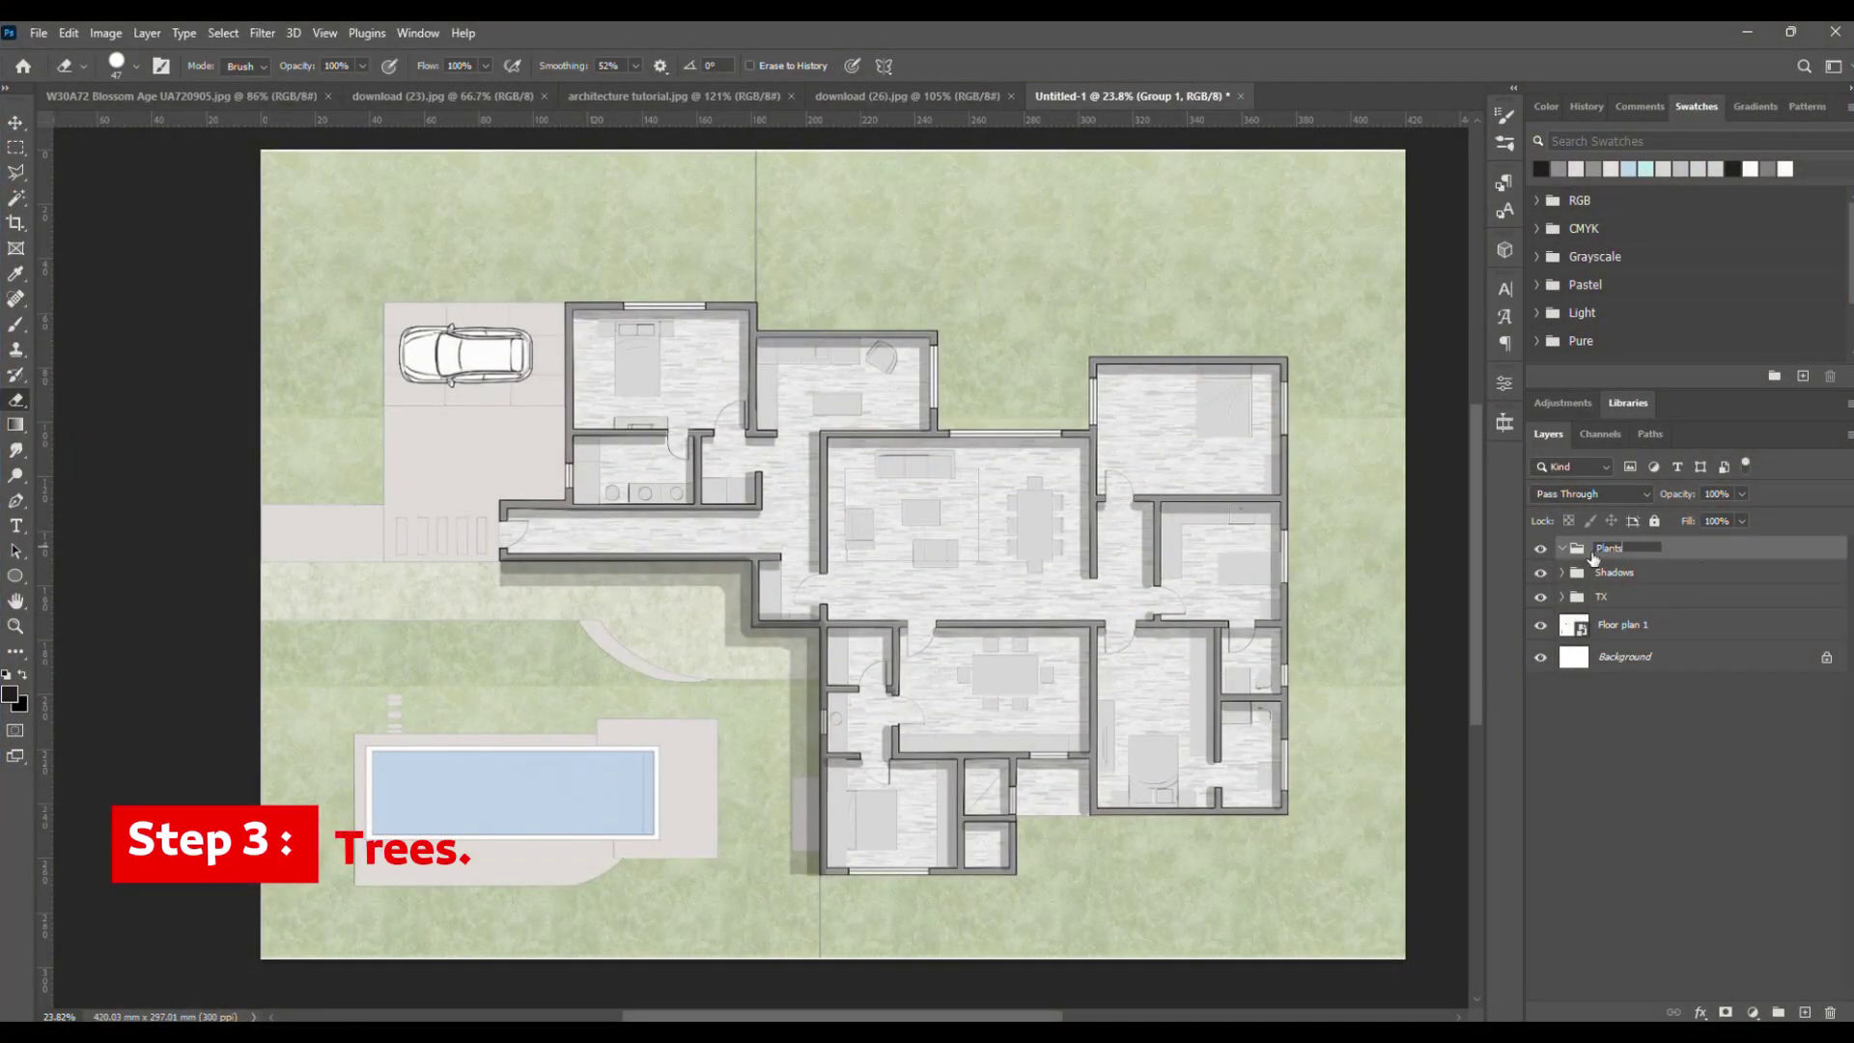
pyautogui.press('Return')
pyautogui.hotkey('ctrl', 'shift', 'alt', 'n')
# - Pick FIA Trees In Plan Brush 6 from the Free Photoshop Tree Brushes 2 set
pyautogui.click(1504, 145)
pyautogui.click(1192, 497)
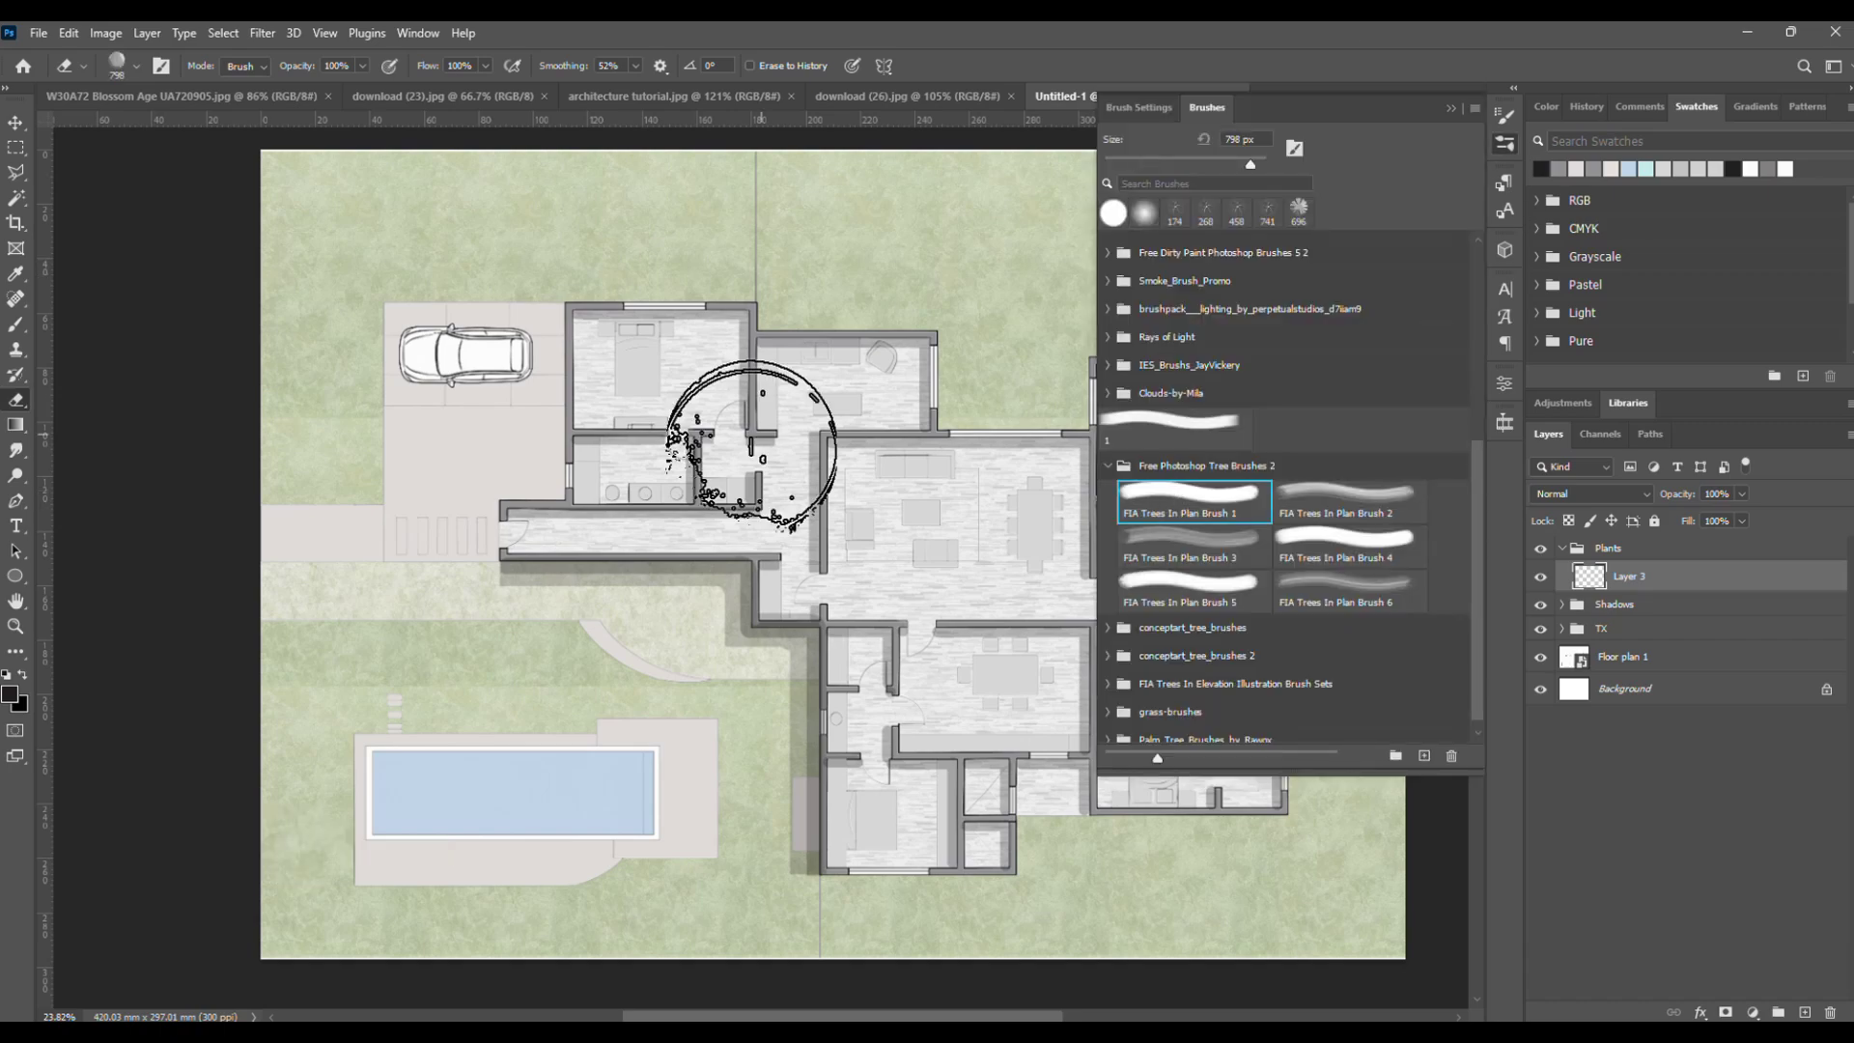
pyautogui.scroll(-2, 757, 444)
pyautogui.click(1347, 499)
pyautogui.scroll(5, 917, 435)
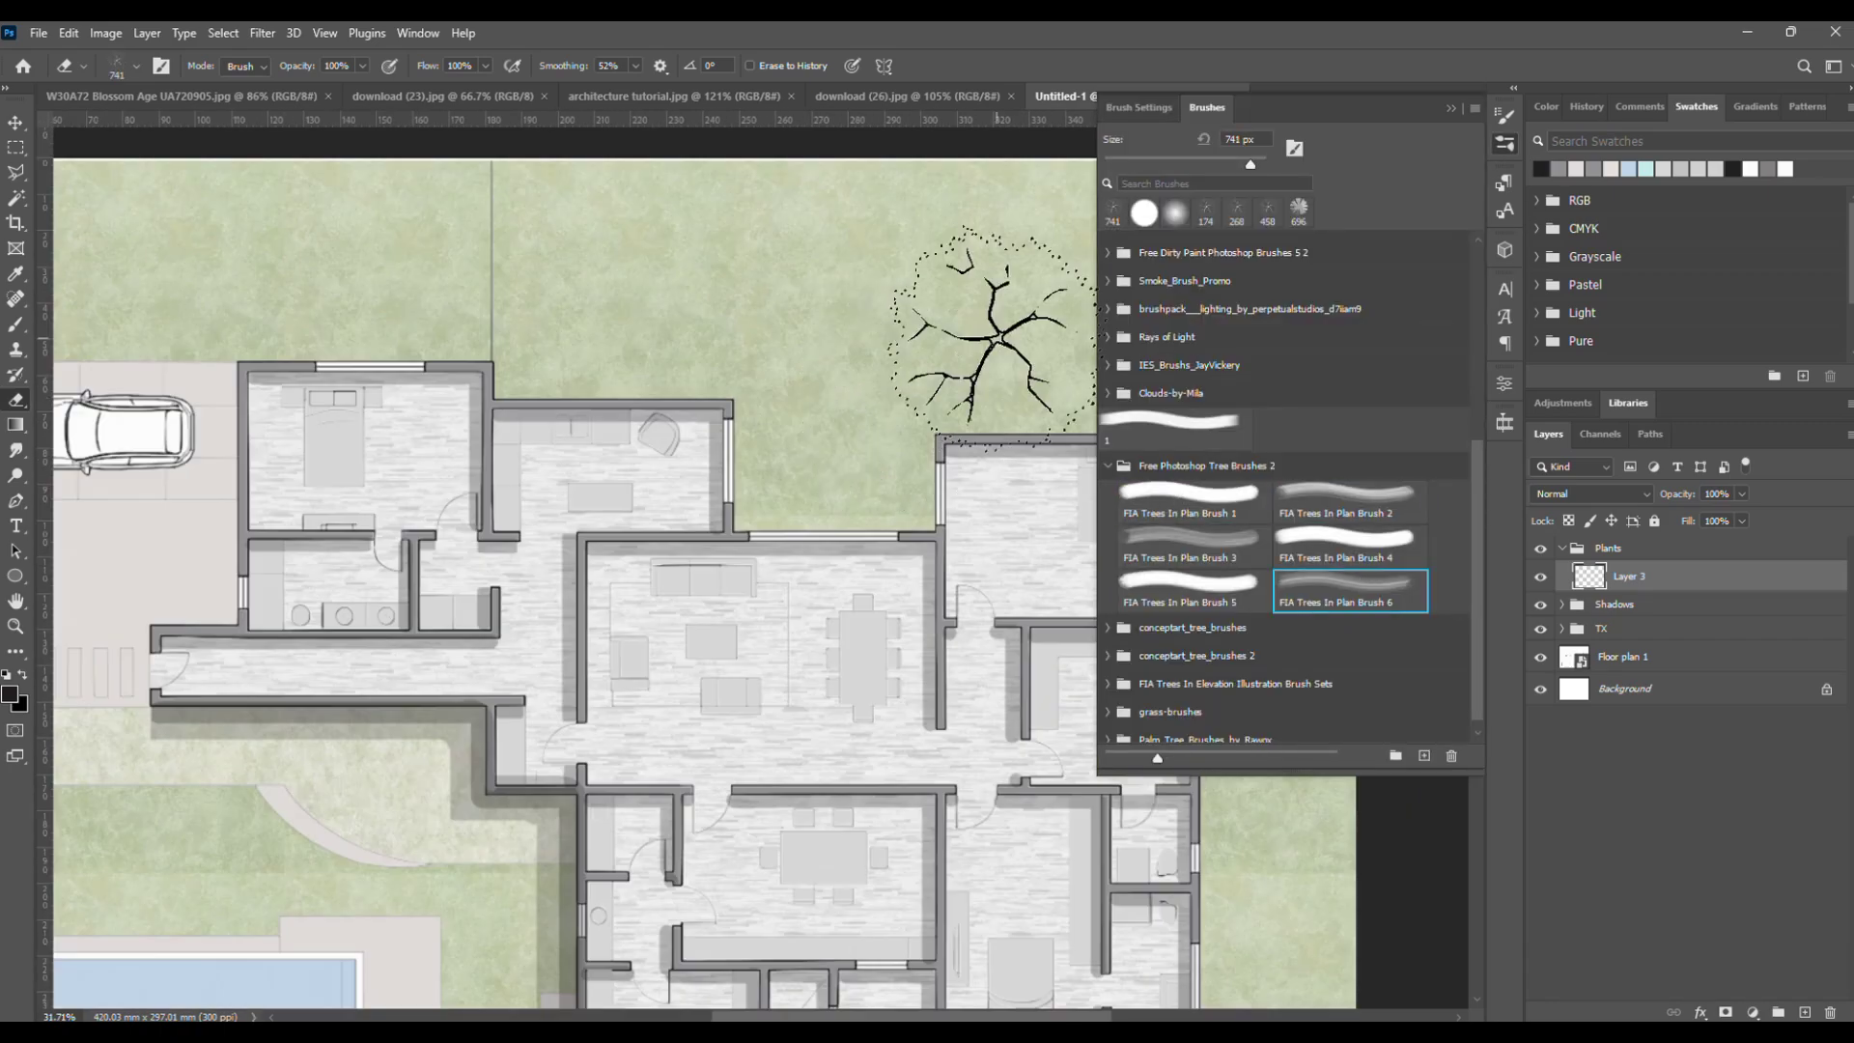
# - Set a muted green foreground colour and stamp branching trees beside the driveway, the curved path and the upper lawn
pyautogui.press('b')
pyautogui.scroll(-5, 819, 463)
pyautogui.keyDown('alt'); pyautogui.click(410, 695); pyautogui.keyUp('alt')
pyautogui.click(9, 695)
pyautogui.press('Return')
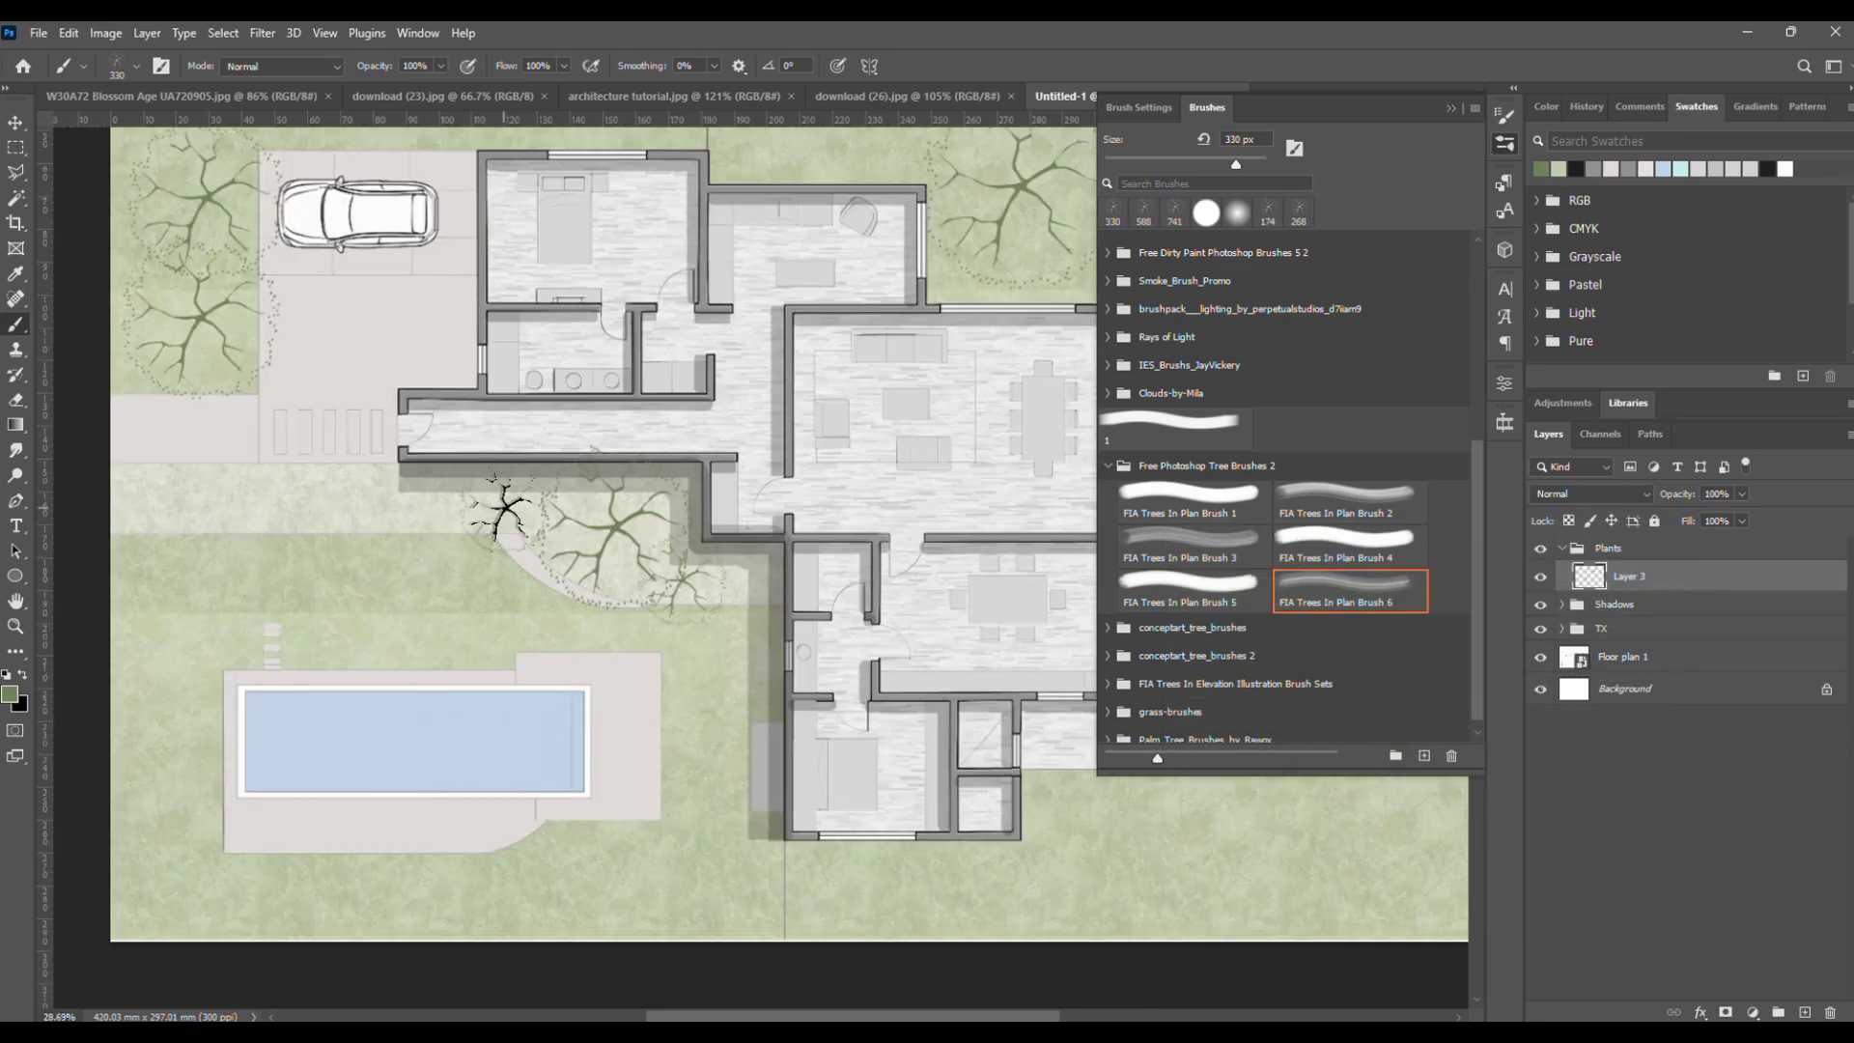
# - Stamp a leafy tree beside the pool with FIA Trees In Plan Brush 2, and undo the trial stamp of another tree brush
pyautogui.scroll(-2, 502, 507)
pyautogui.press(',')
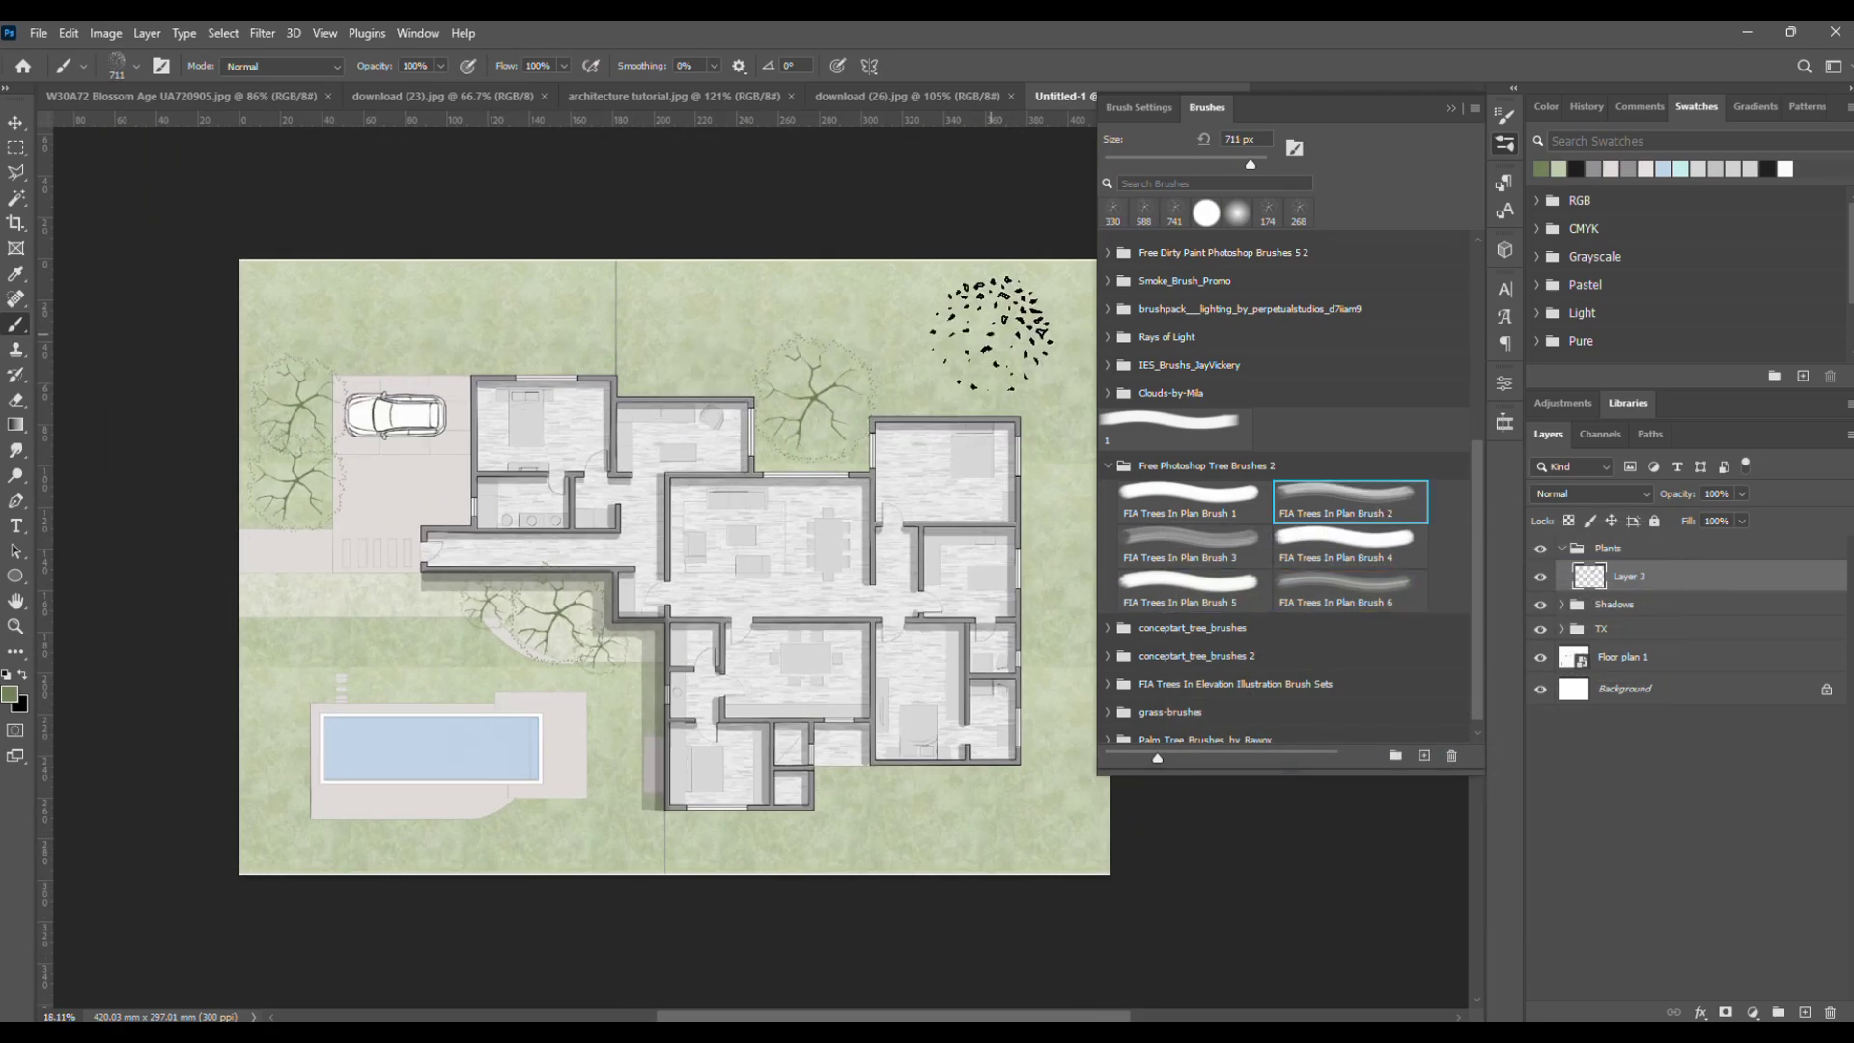
pyautogui.press(',')
pyautogui.scroll(2, 538, 703)
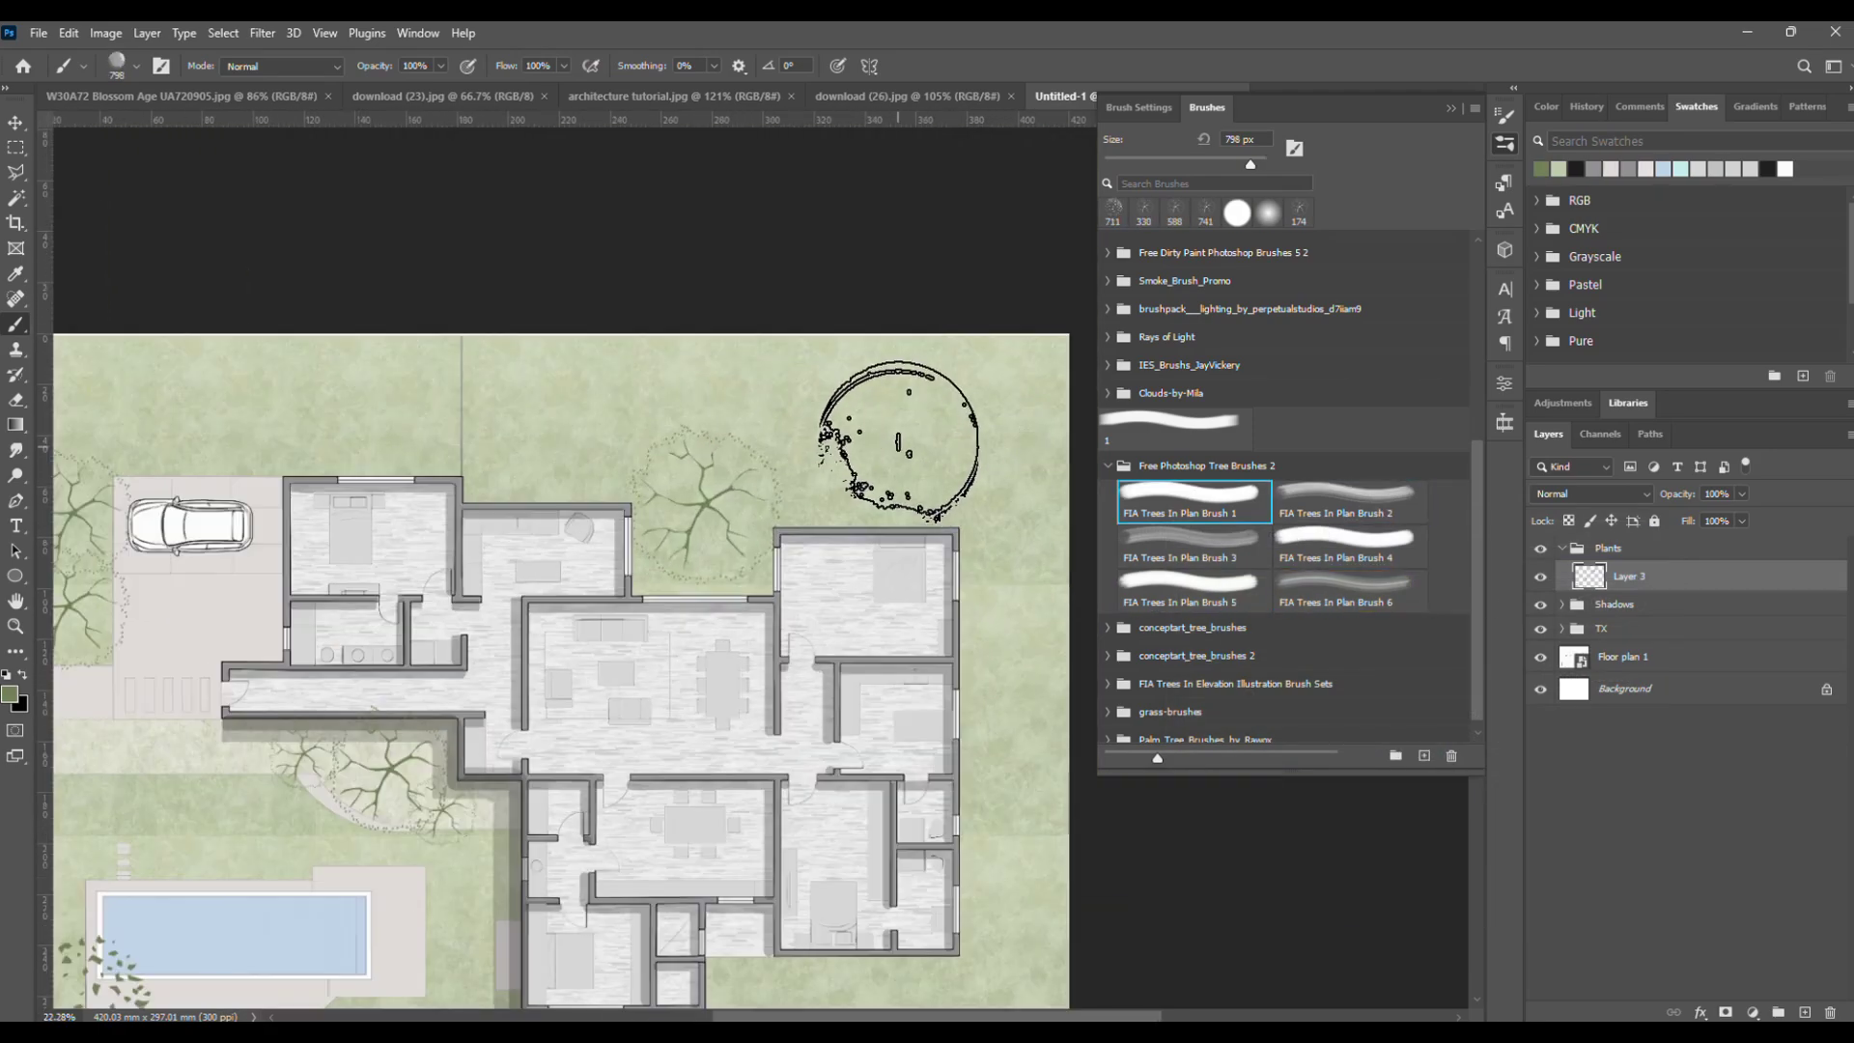
pyautogui.hotkey('ctrl', 'z')
pyautogui.click(1348, 587)
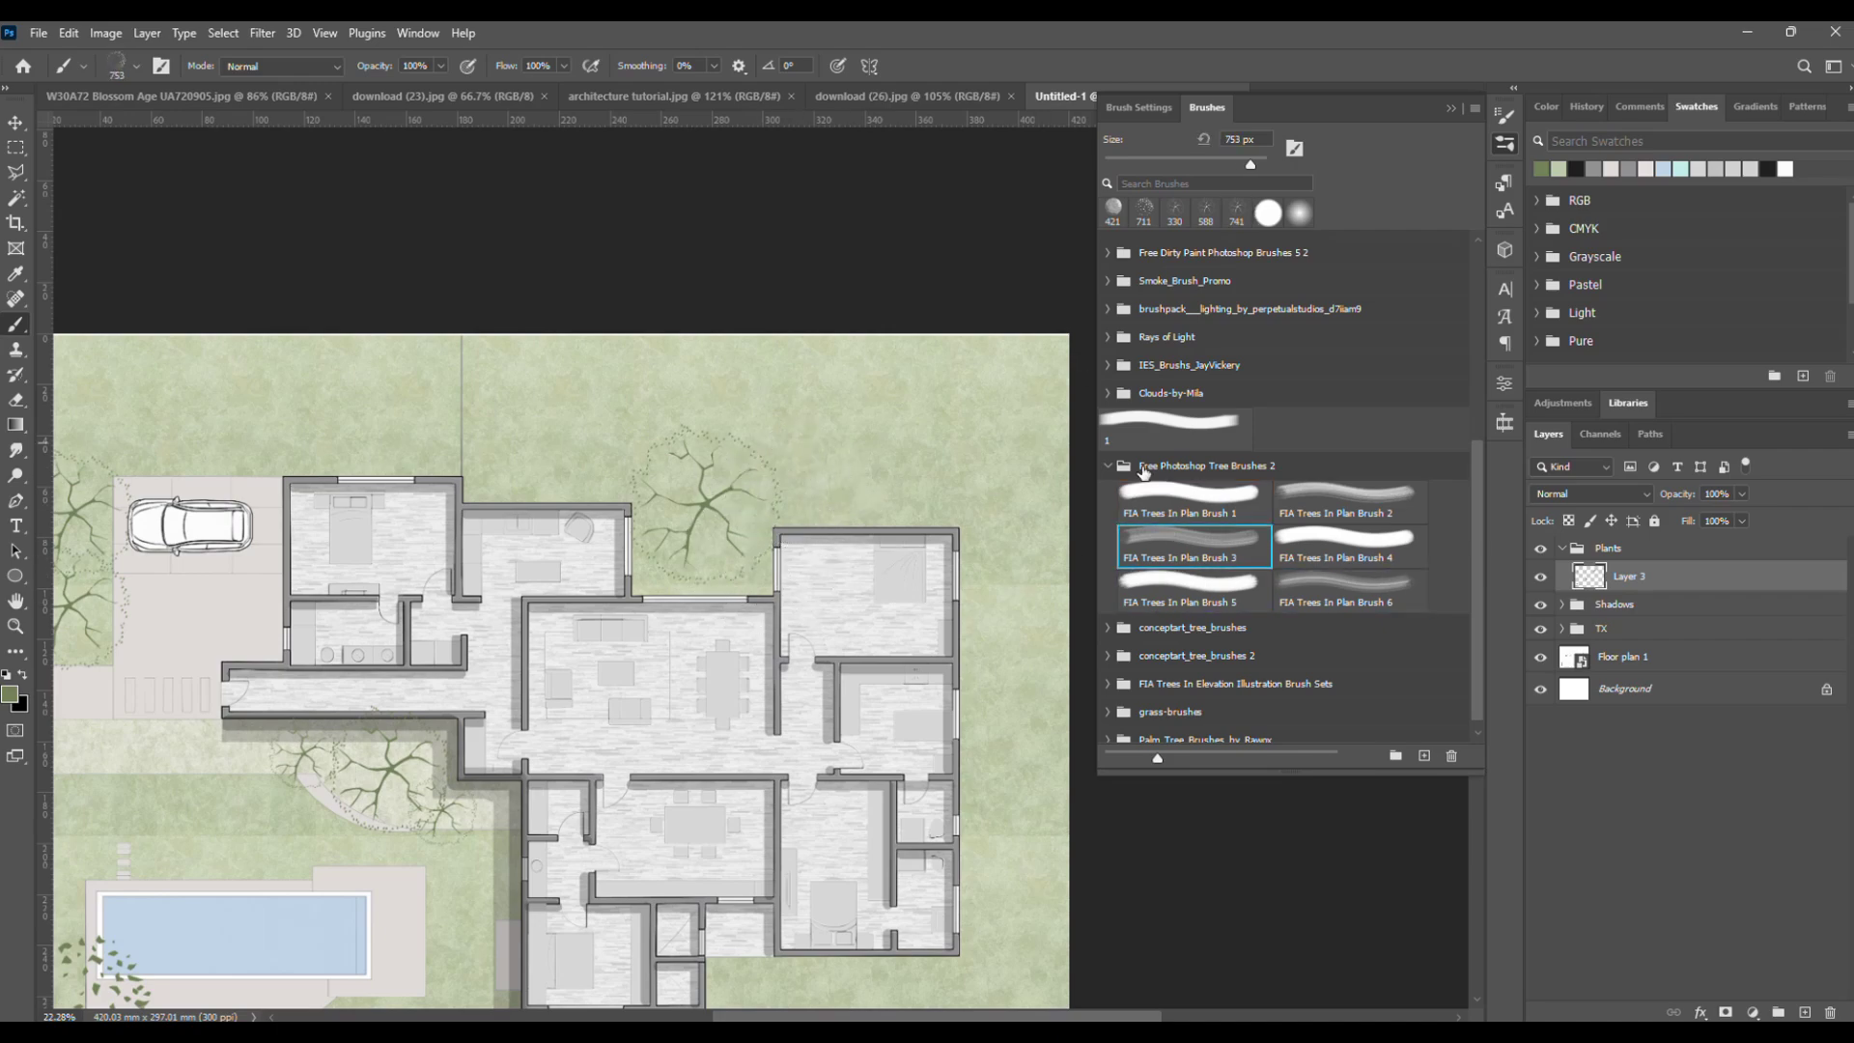
# - Lower the plant layer's fill and stamp further trees and shrubs around the garden in varied greens
pyautogui.click(1742, 521)
pyautogui.moveTo(1746, 544); pyautogui.dragTo(1697, 543)
pyautogui.scroll(-2, 306, 595)
pyautogui.scroll(5, 324, 714)
pyautogui.keyDown('alt'); pyautogui.rightClick(650, 551); pyautogui.keyUp('alt')
pyautogui.click(739, 531)
pyautogui.click(620, 528)
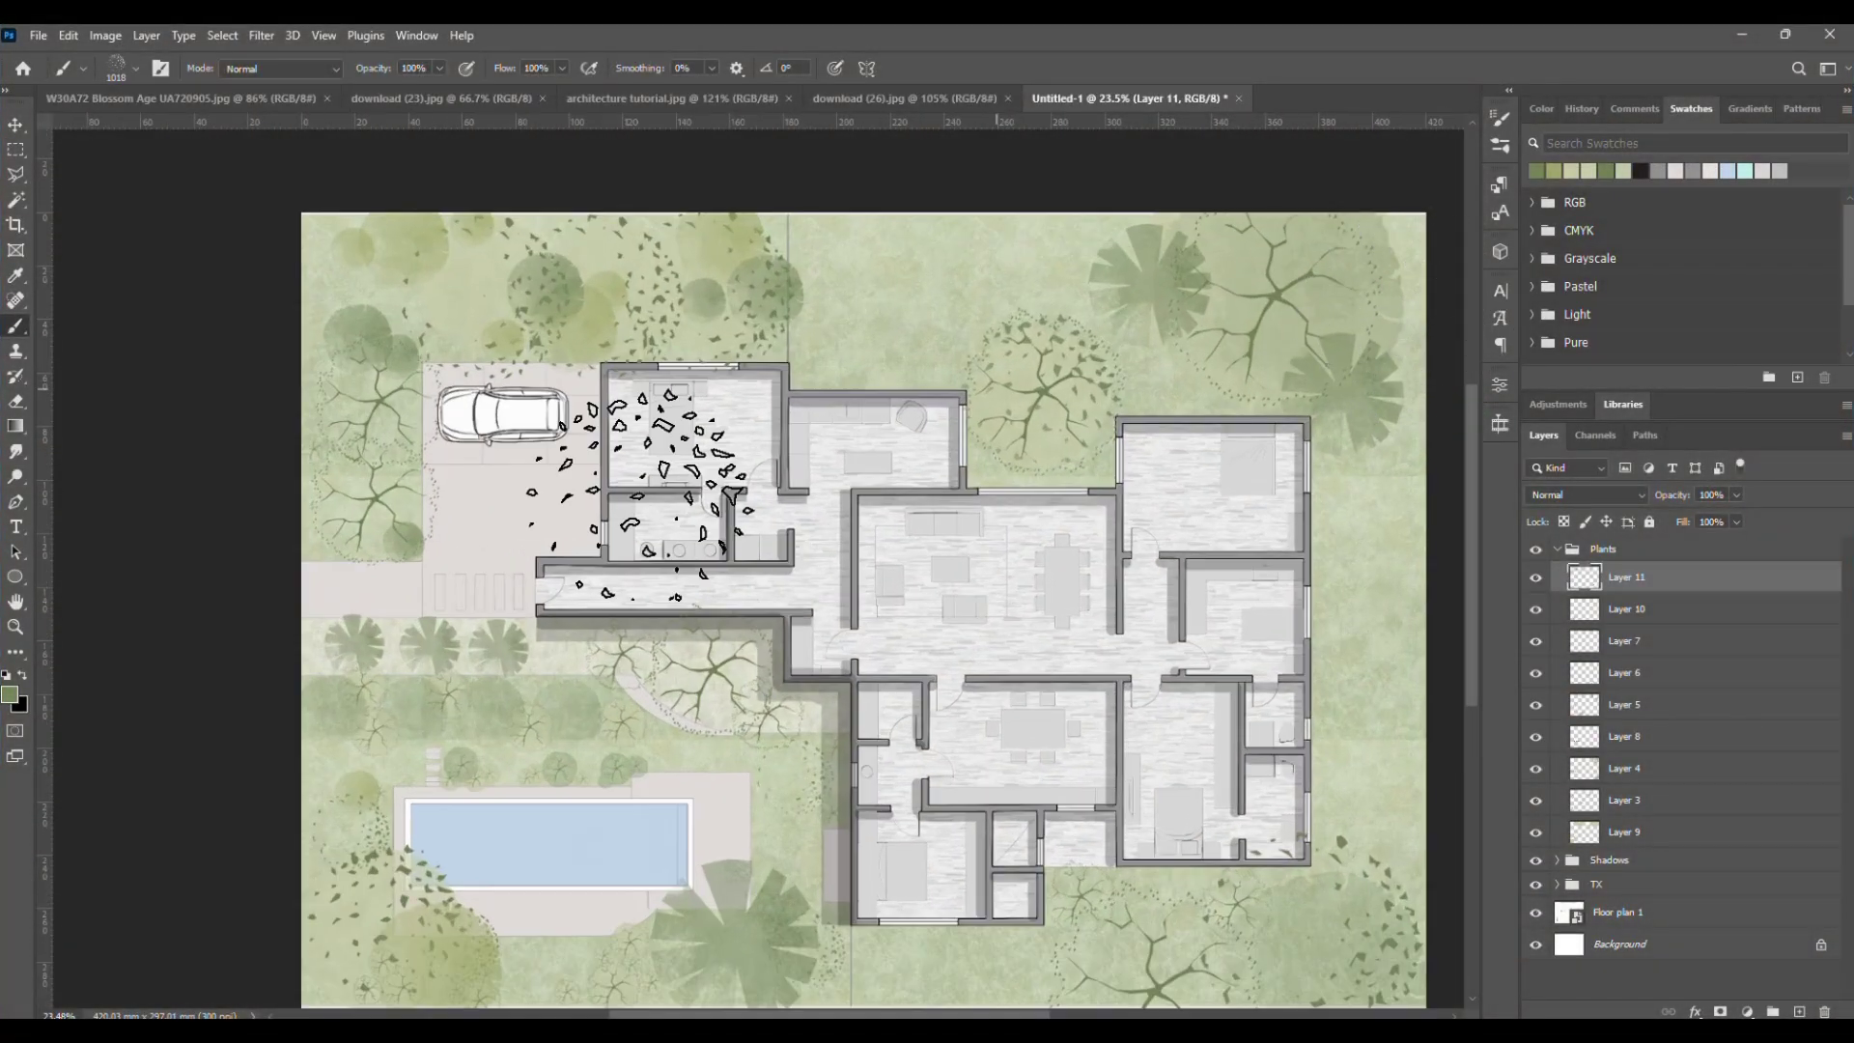
# - Group Plants, Shadows, TX and Floor plan 1 together, and duplicate the resulting group
pyautogui.scroll(-2, 463, 569)
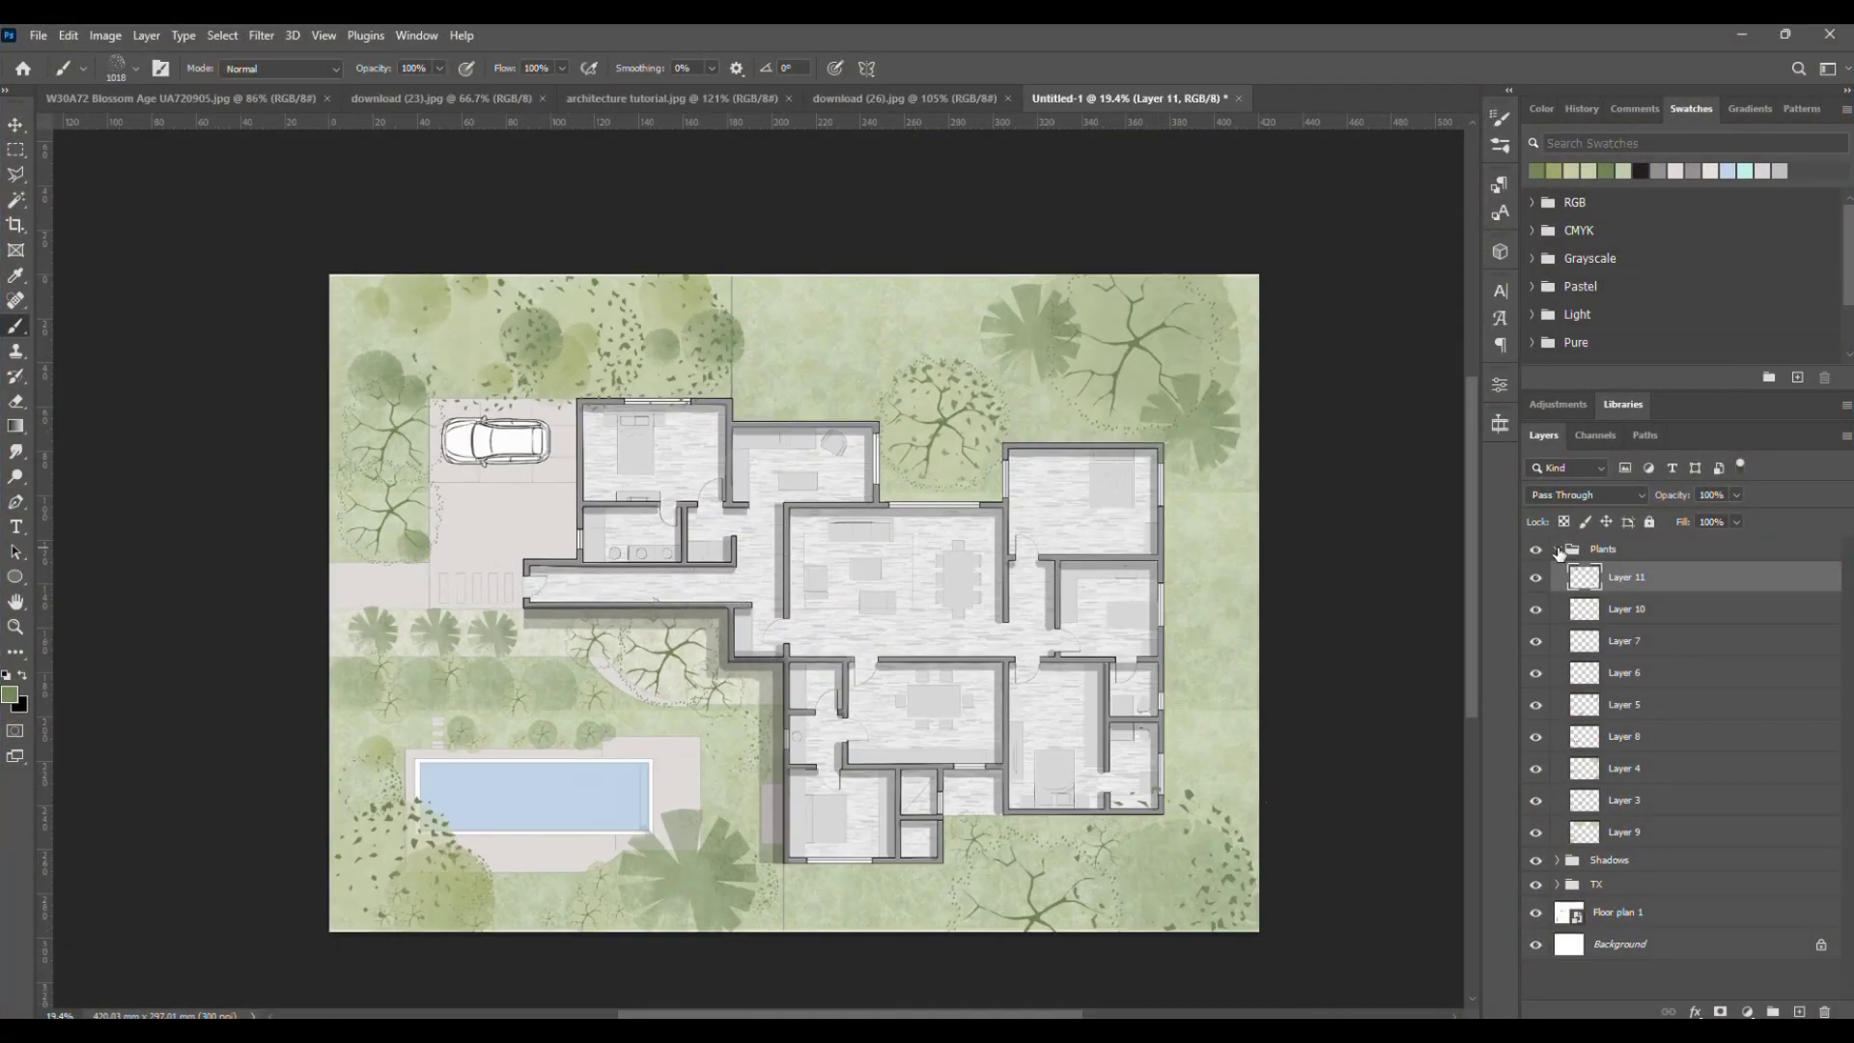
pyautogui.click(1556, 550)
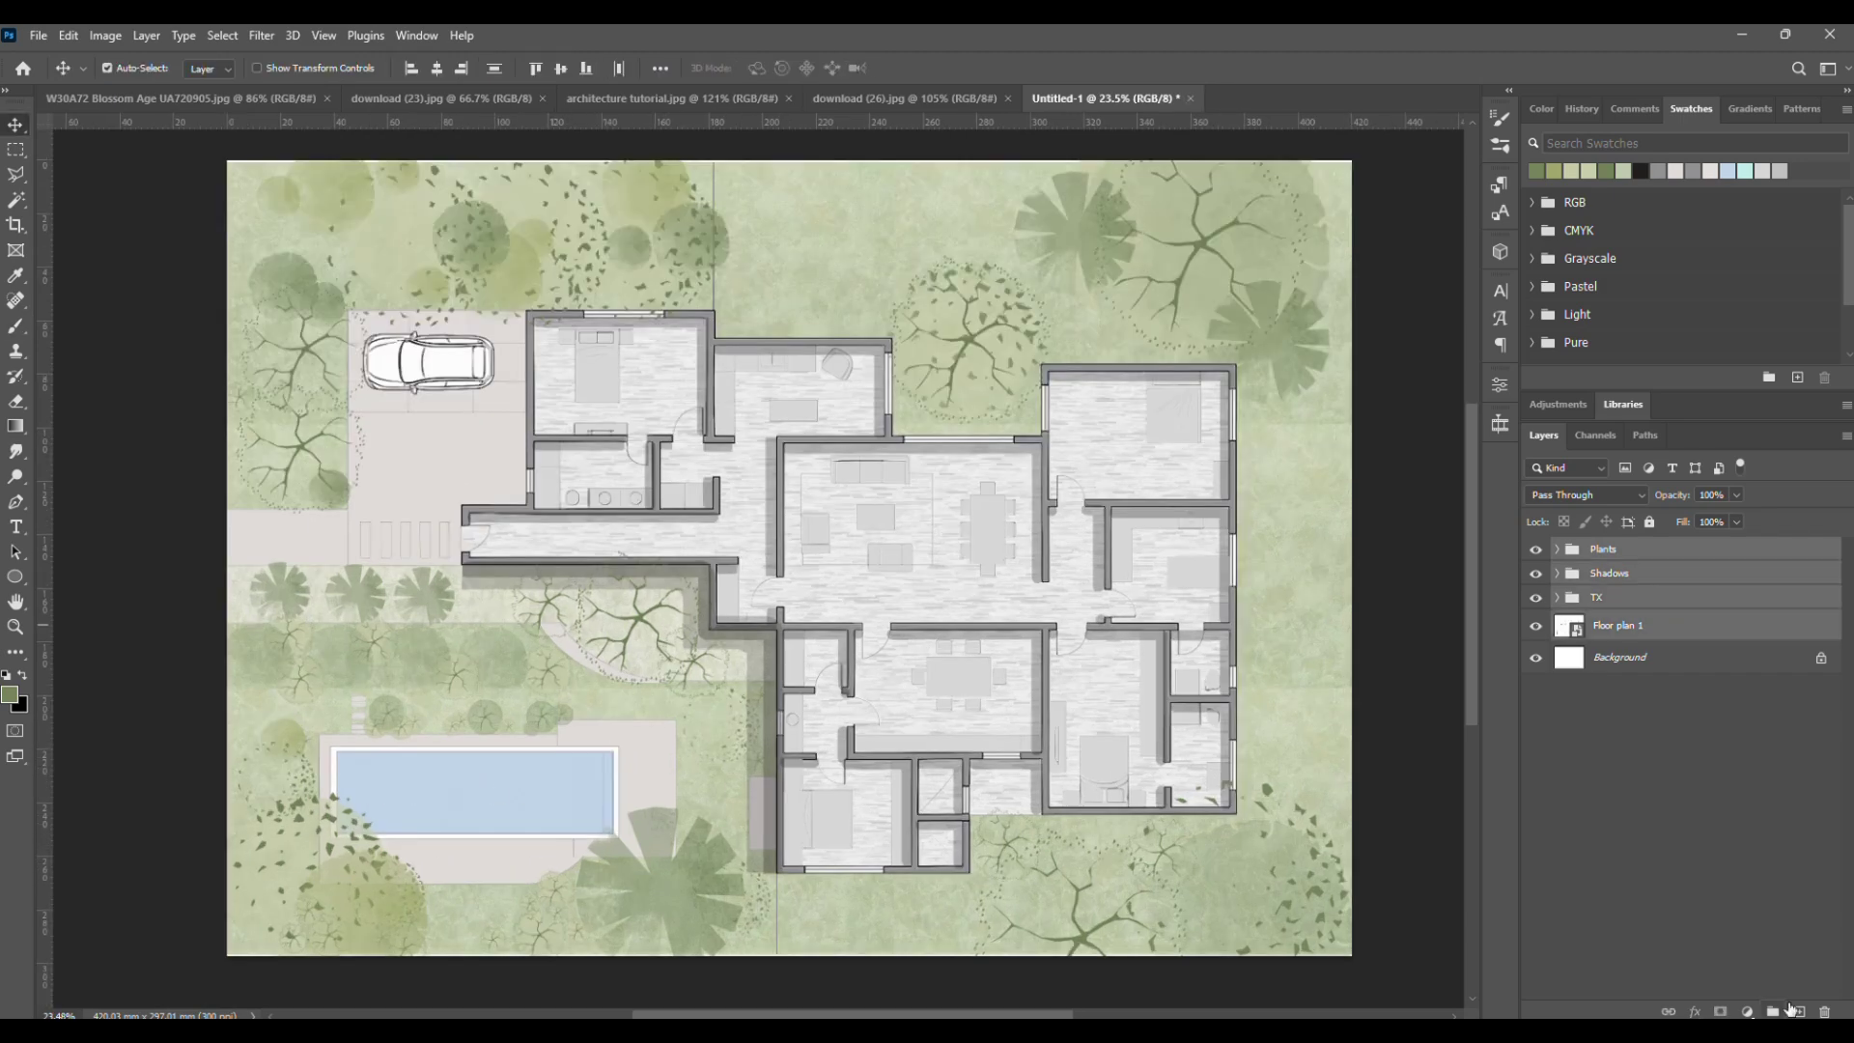
pyautogui.click(1782, 1007)
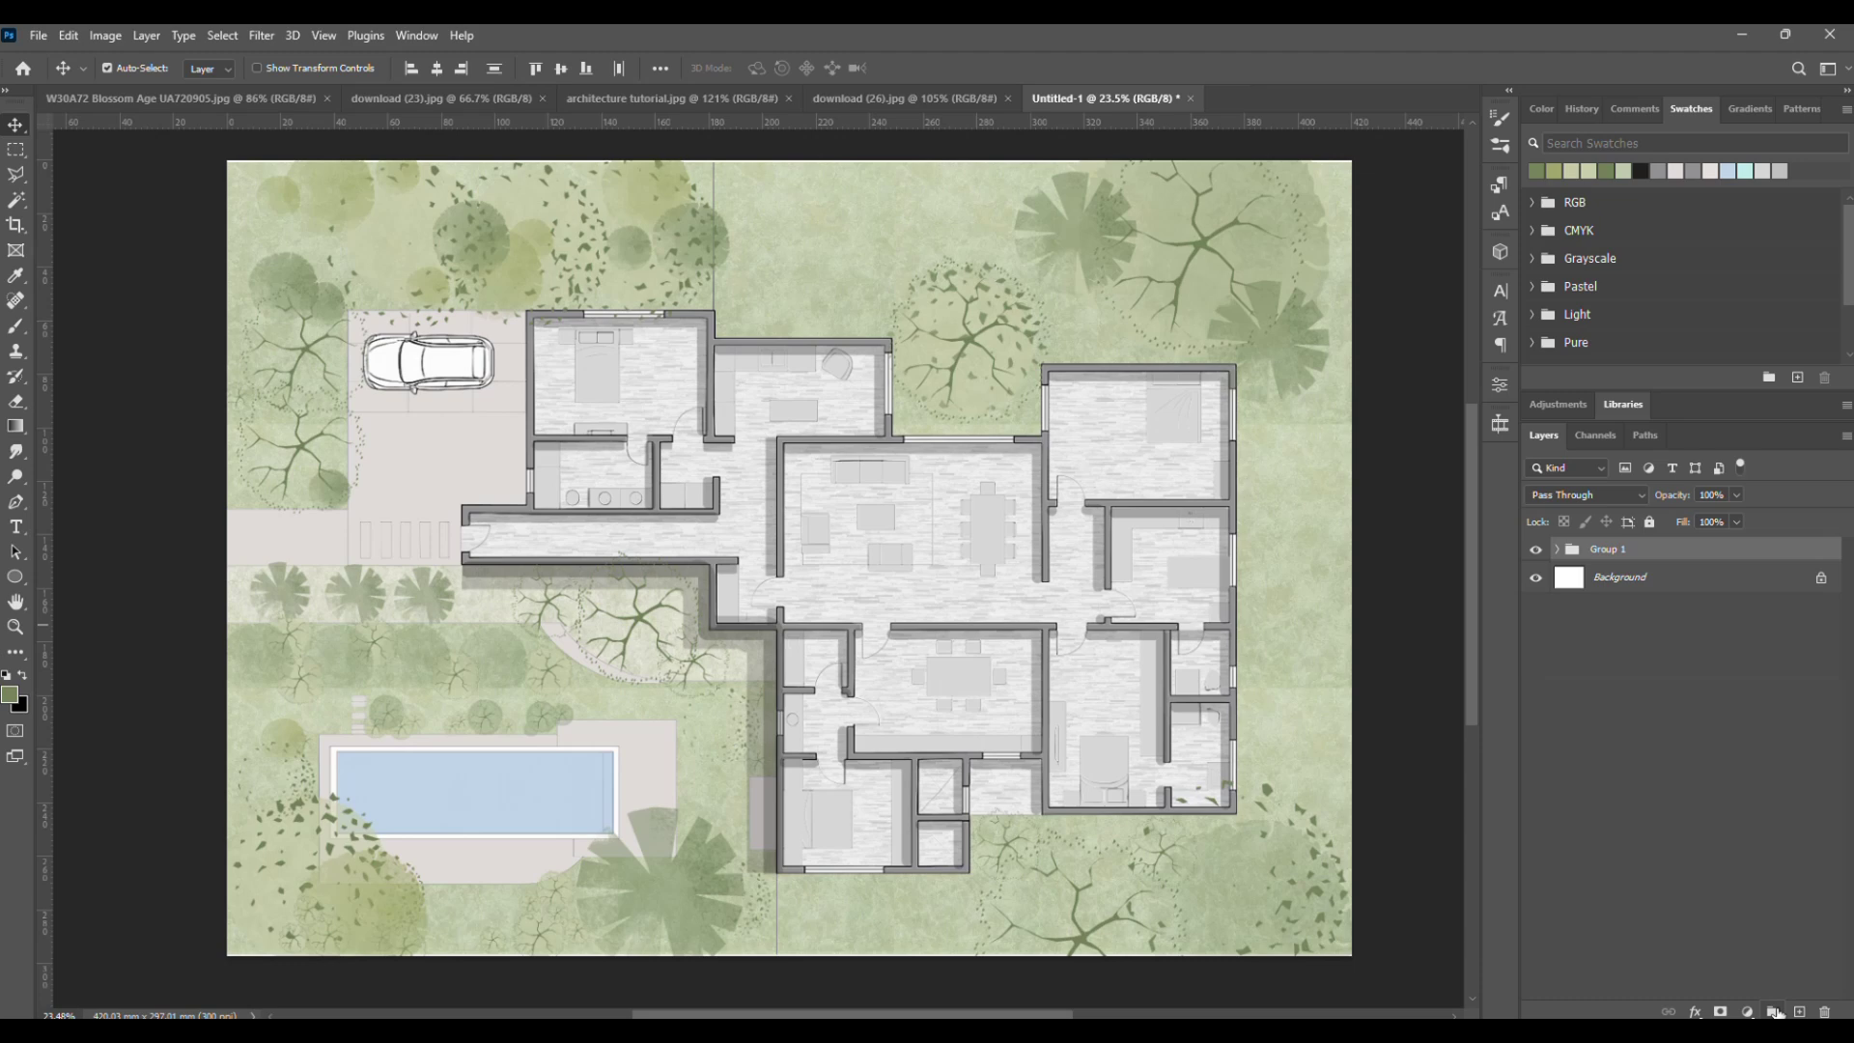
pyautogui.hotkey('ctrl', 'j')
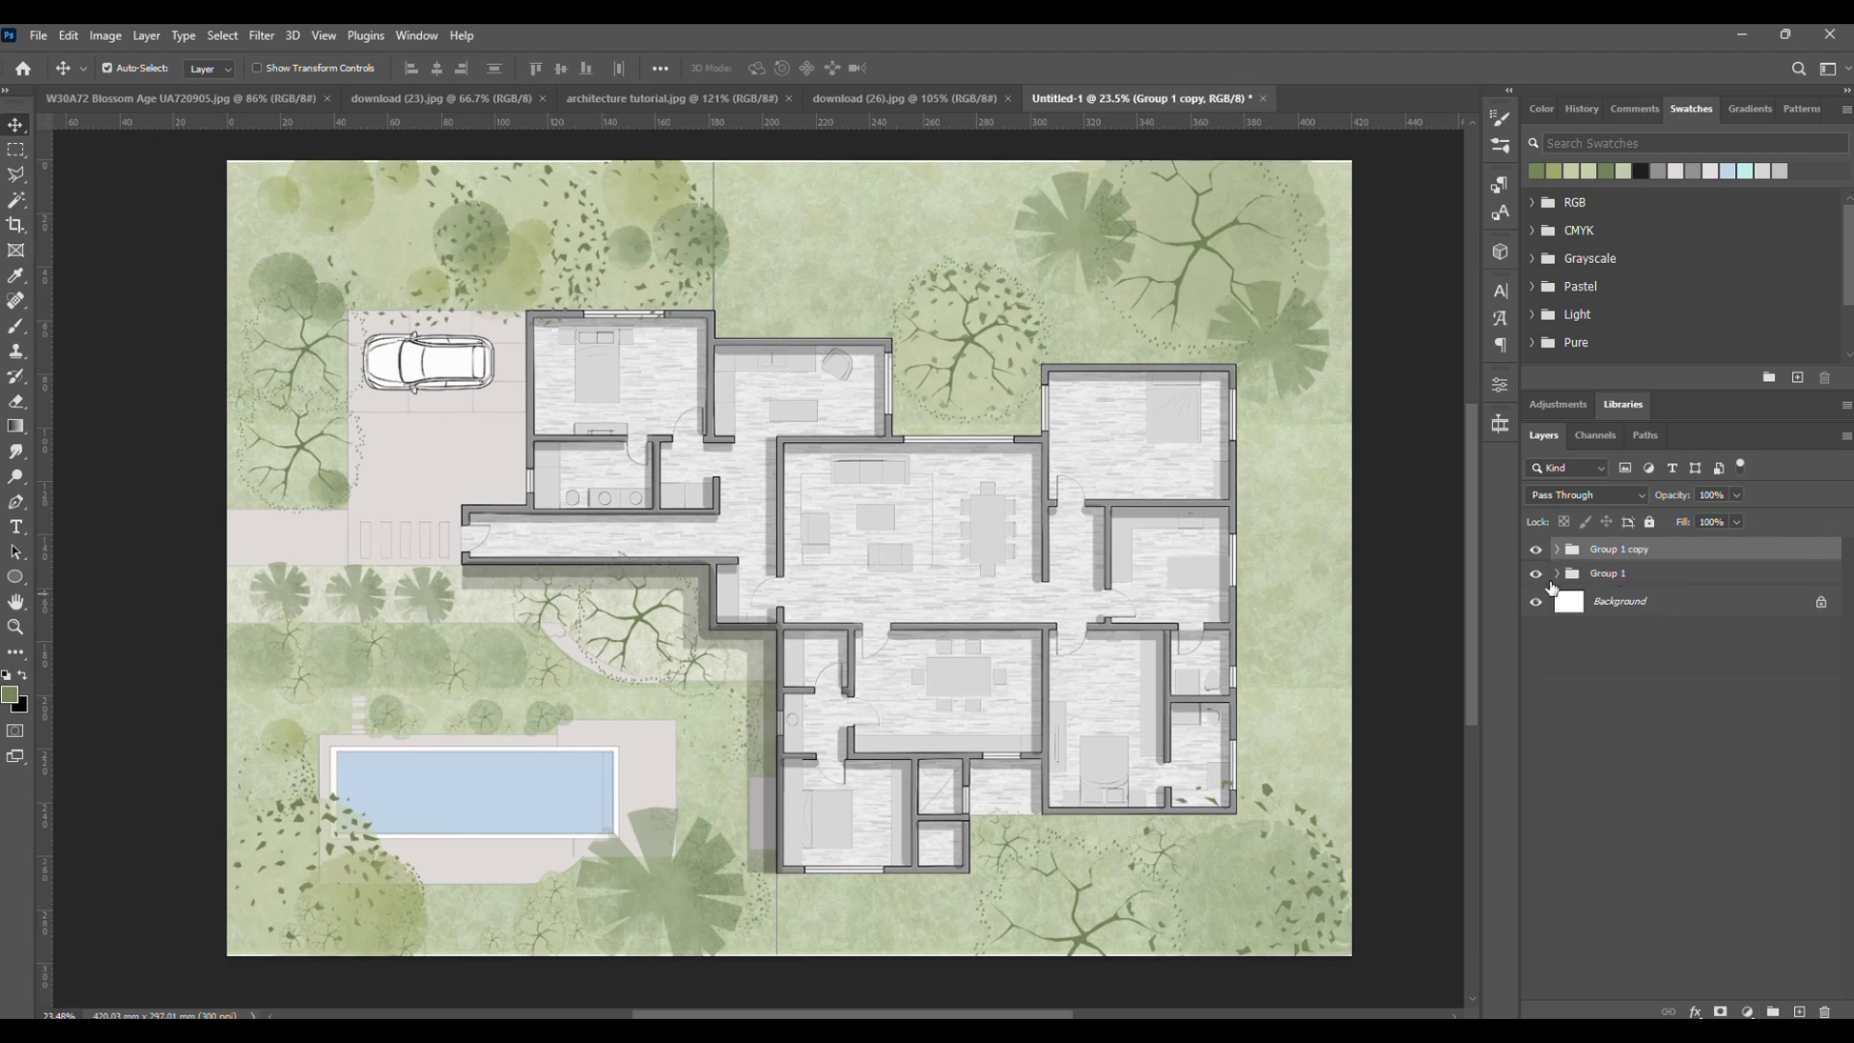
# - Hide the original group and recolour the wall fill layer, Color Fill 5, to white in the copy
pyautogui.click(1164, 522)
pyautogui.click(1536, 626)
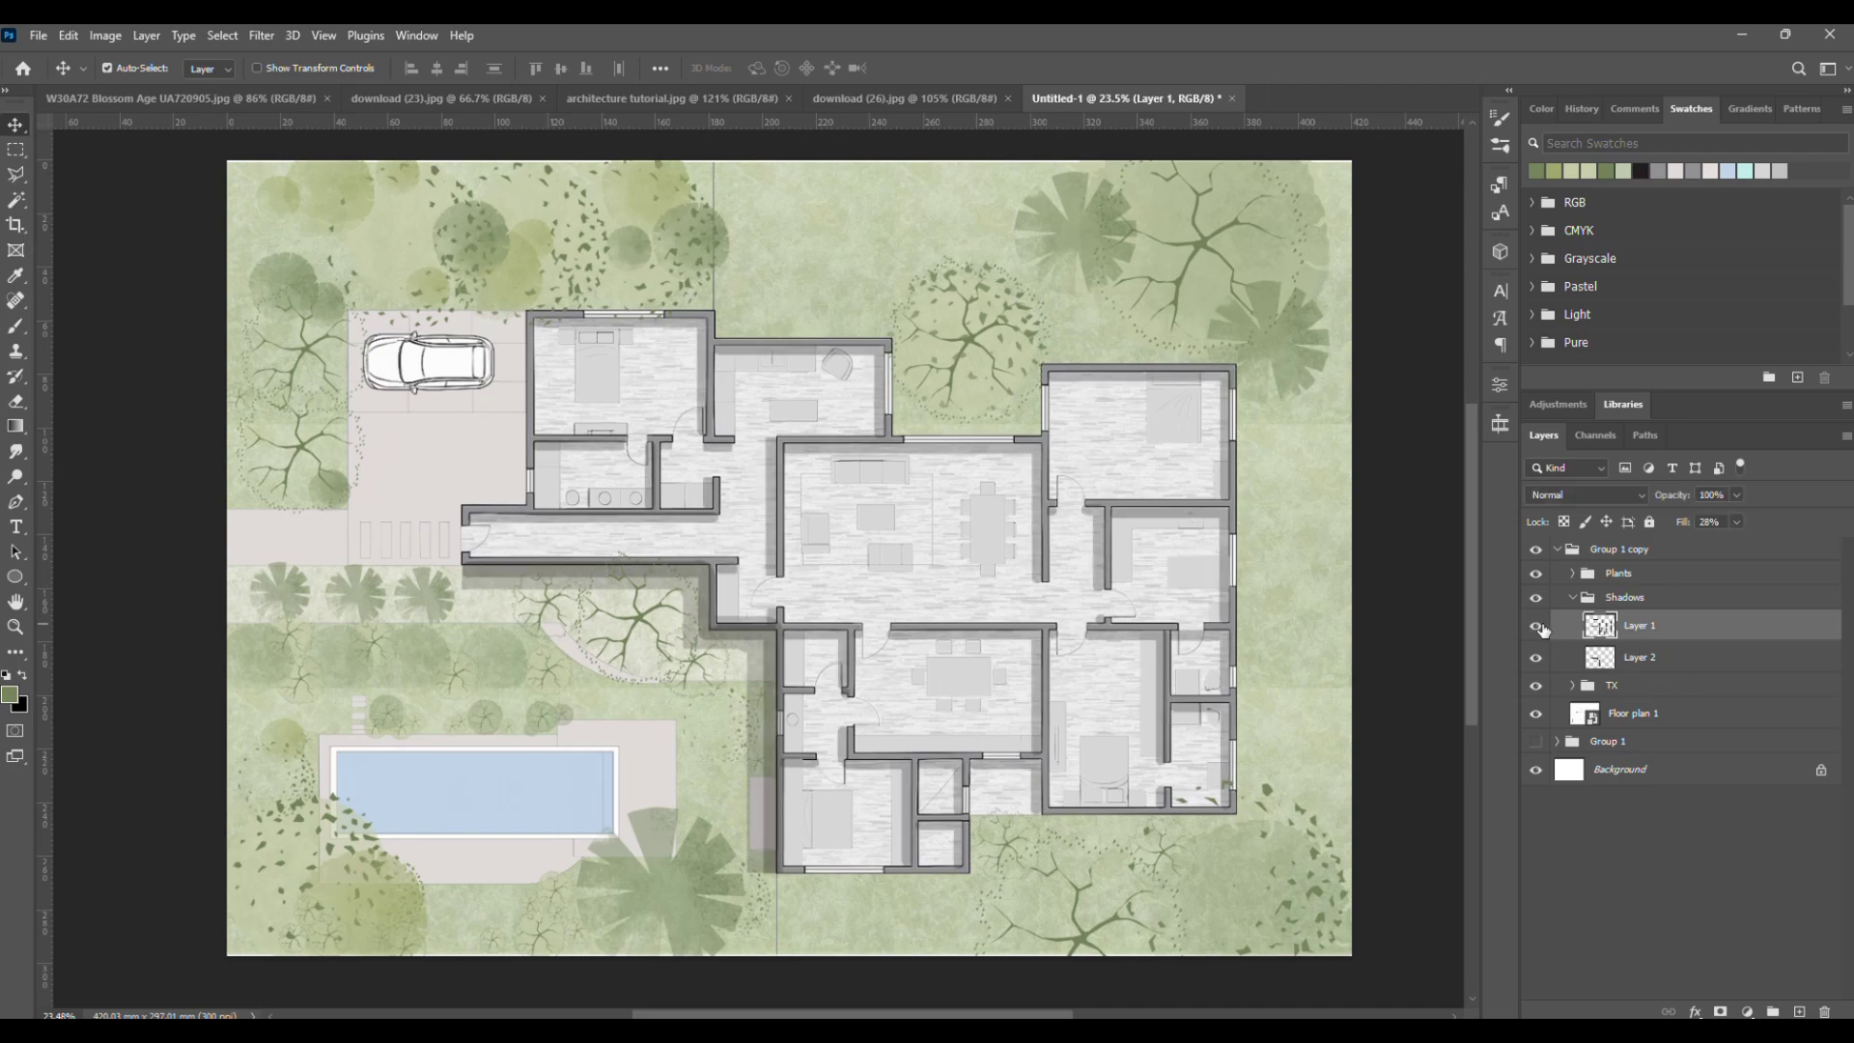
pyautogui.scroll(5, 1035, 422)
pyautogui.click(1068, 492)
pyautogui.scroll(-3, 1059, 470)
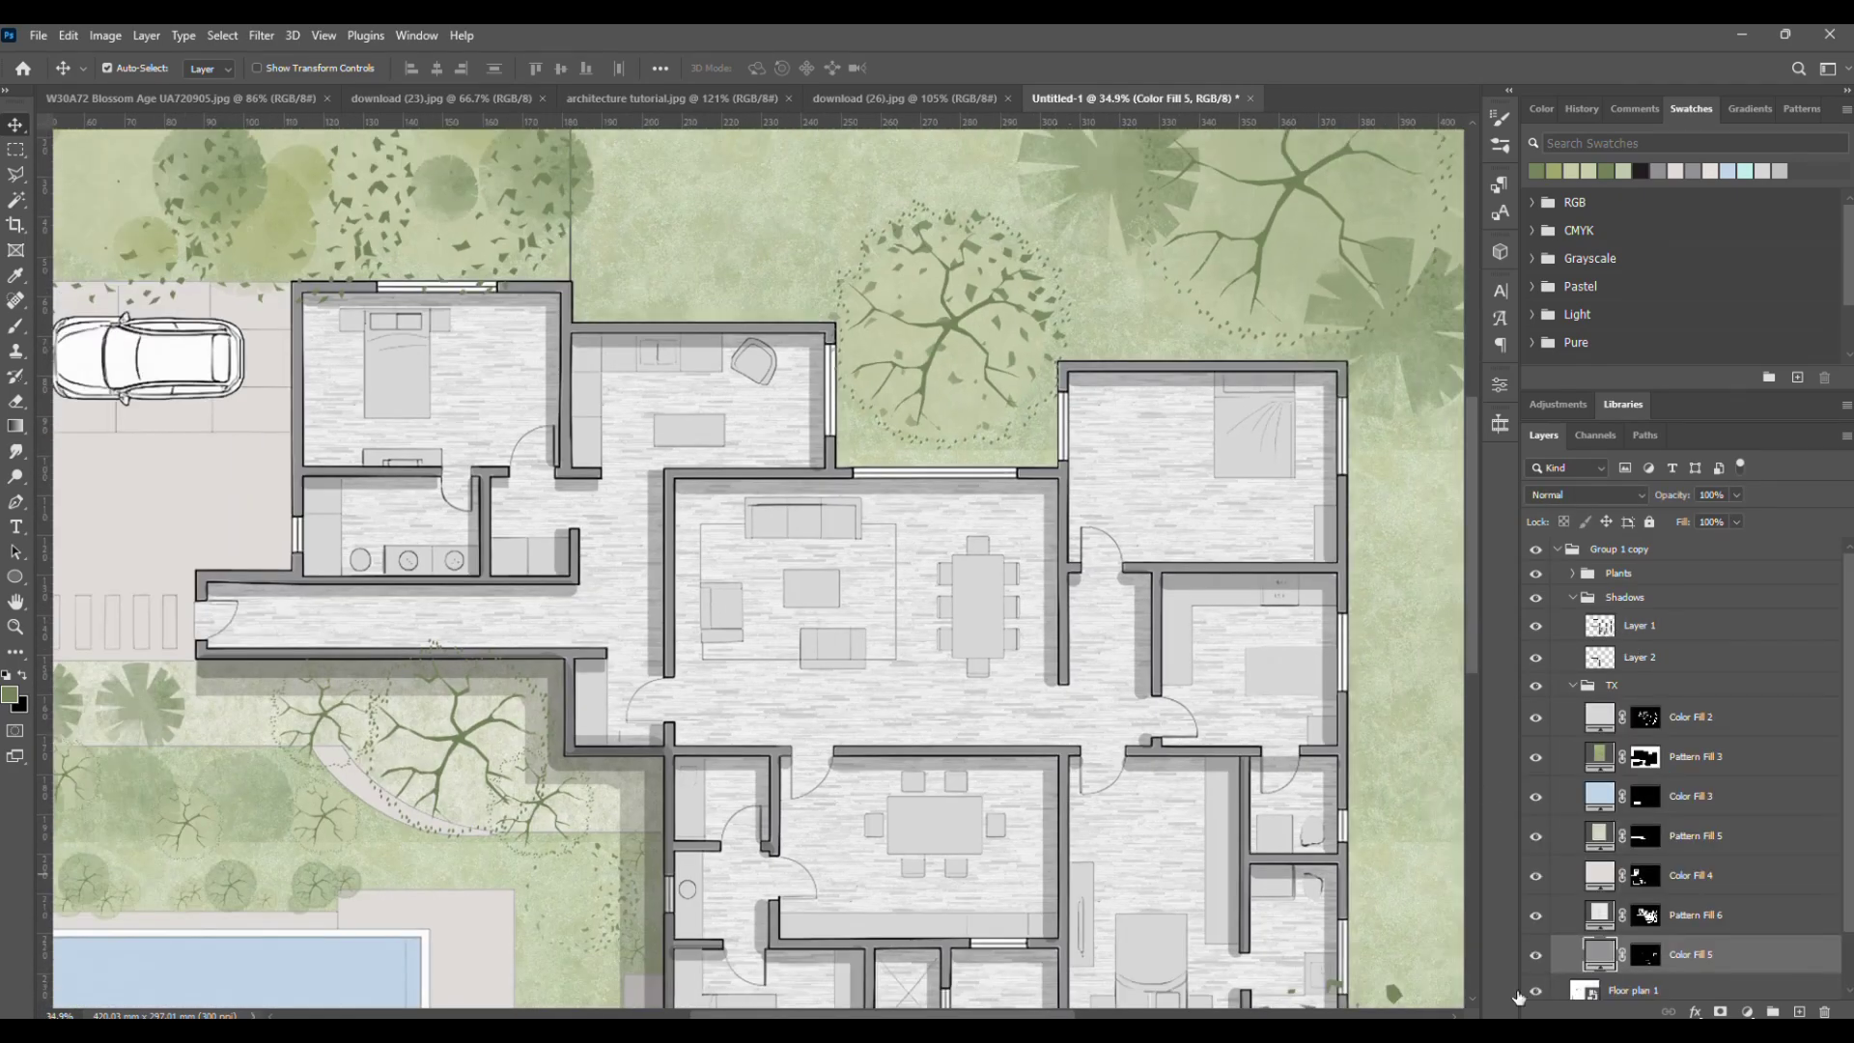
pyautogui.doubleClick(1605, 956)
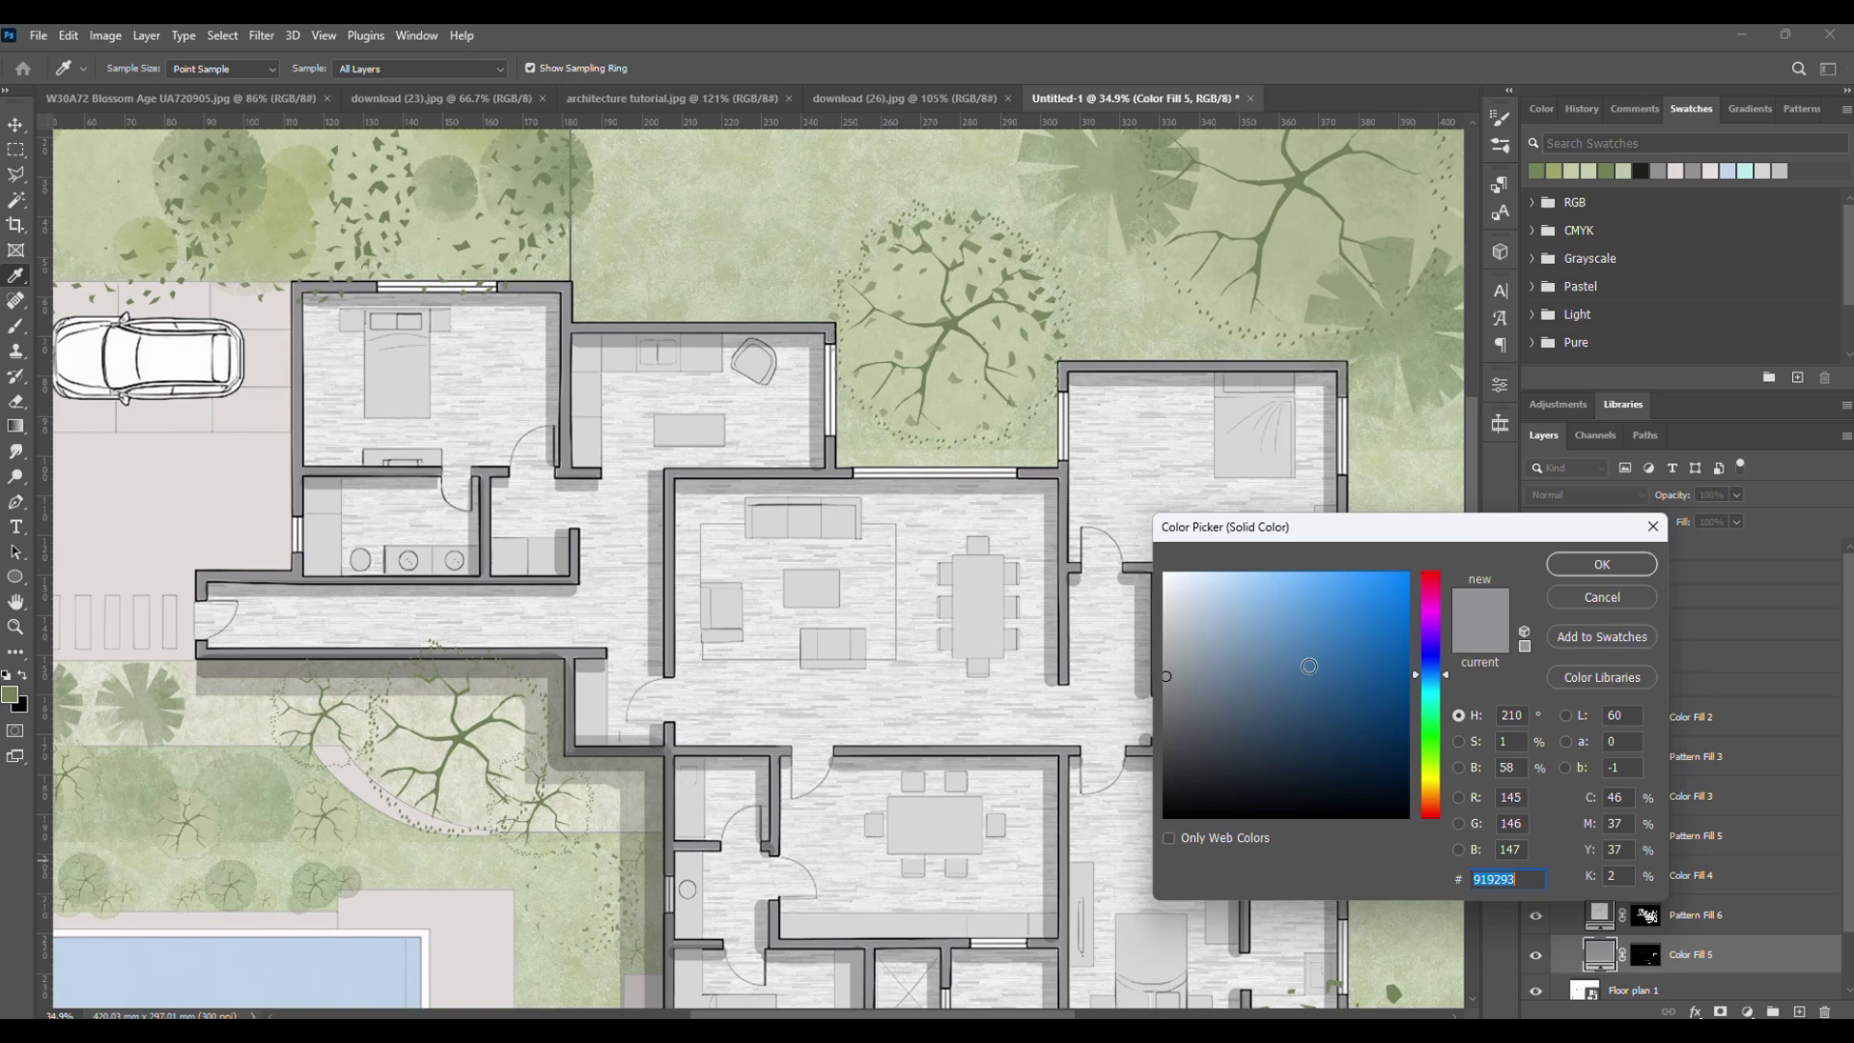
pyautogui.click(1033, 525)
pyautogui.click(1599, 563)
pyautogui.scroll(-3, 936, 583)
# - Add a mid-grey Solid Color fill over the interior floors using Pattern Fill 6's mask, and set it to Multiply
pyautogui.click(937, 582)
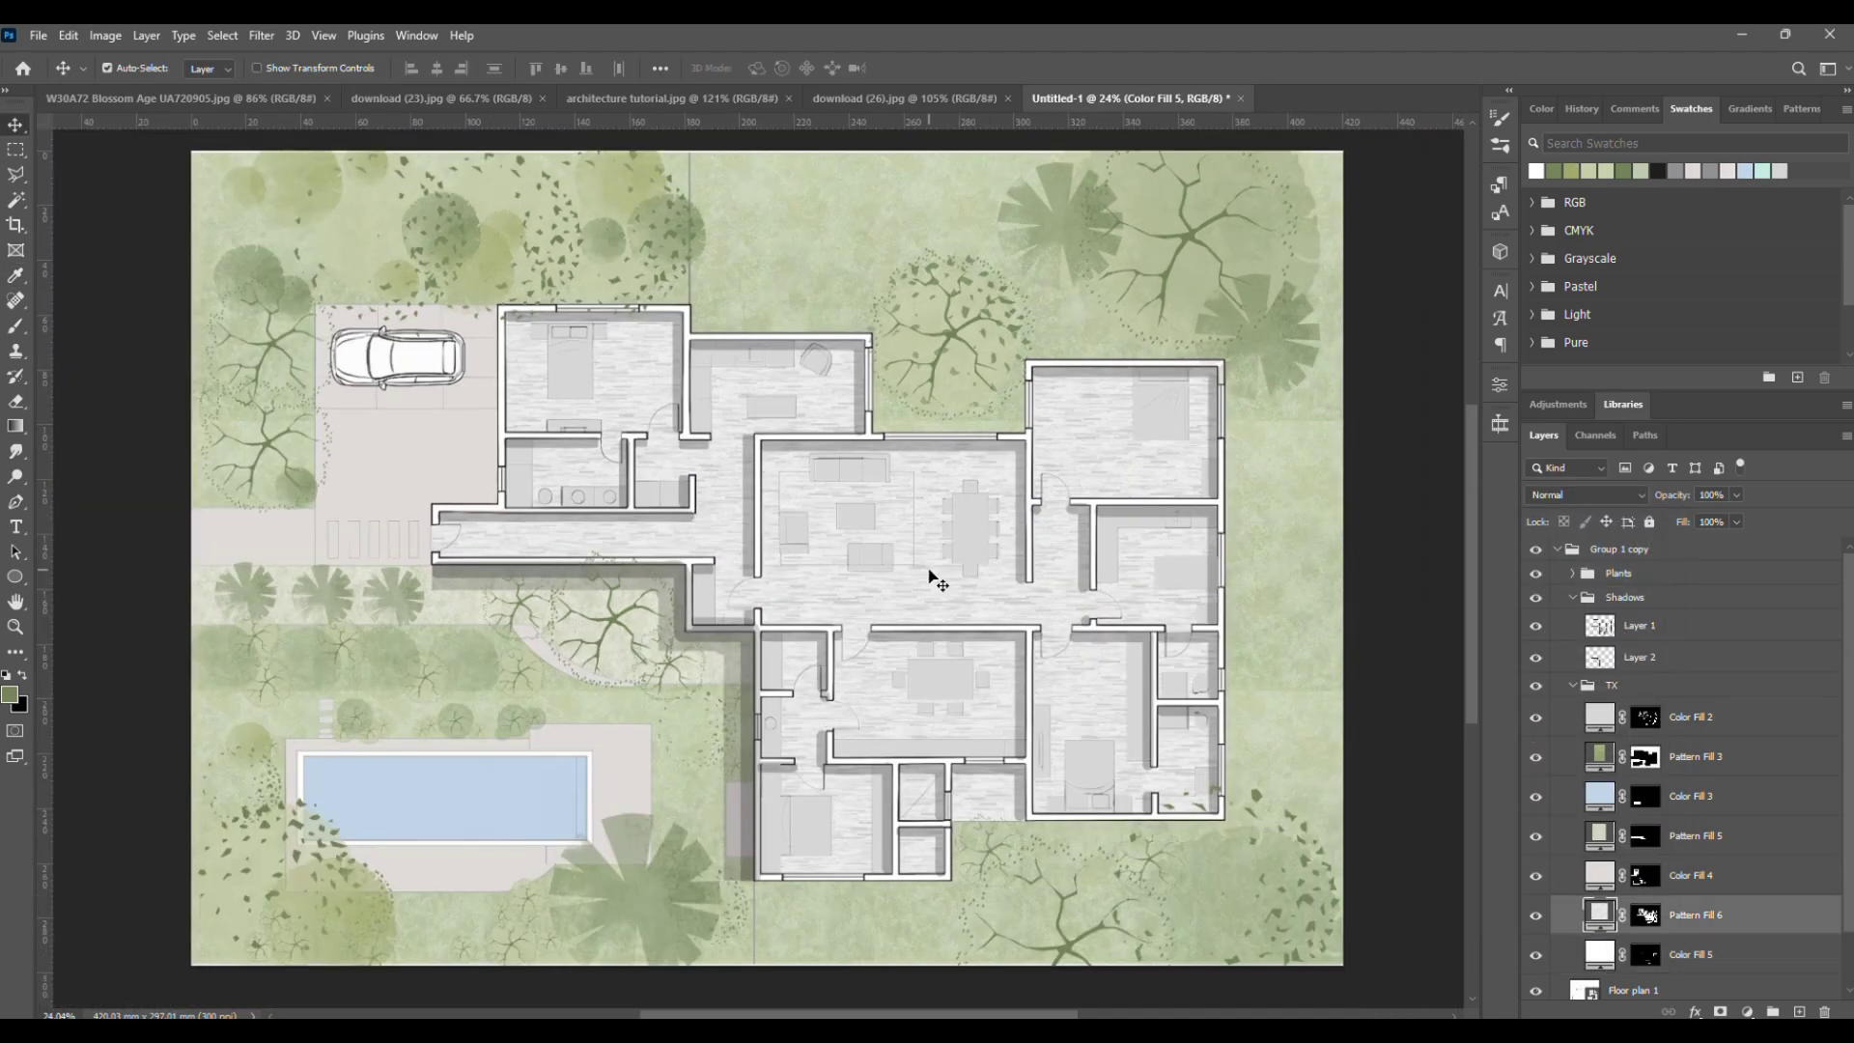
pyautogui.click(1536, 916)
pyautogui.click(1536, 915)
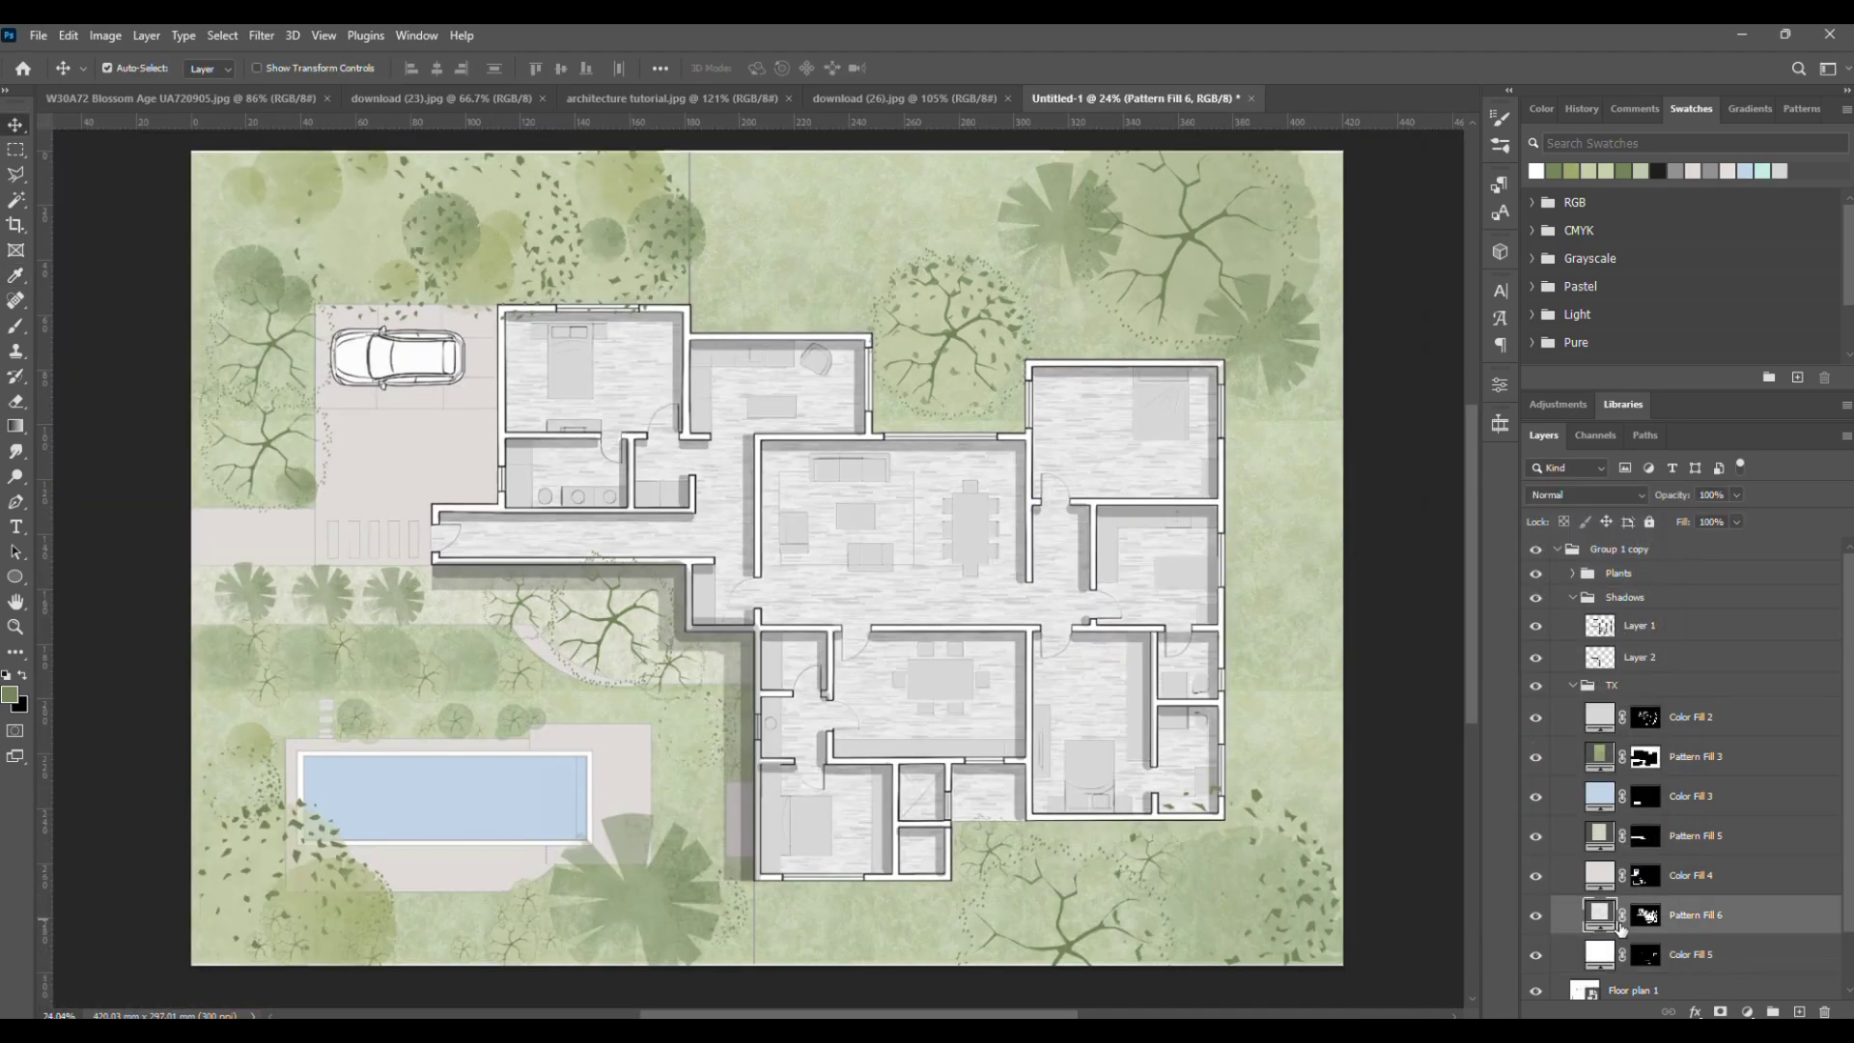
pyautogui.keyDown('ctrl'); pyautogui.click(1657, 919); pyautogui.keyUp('ctrl')
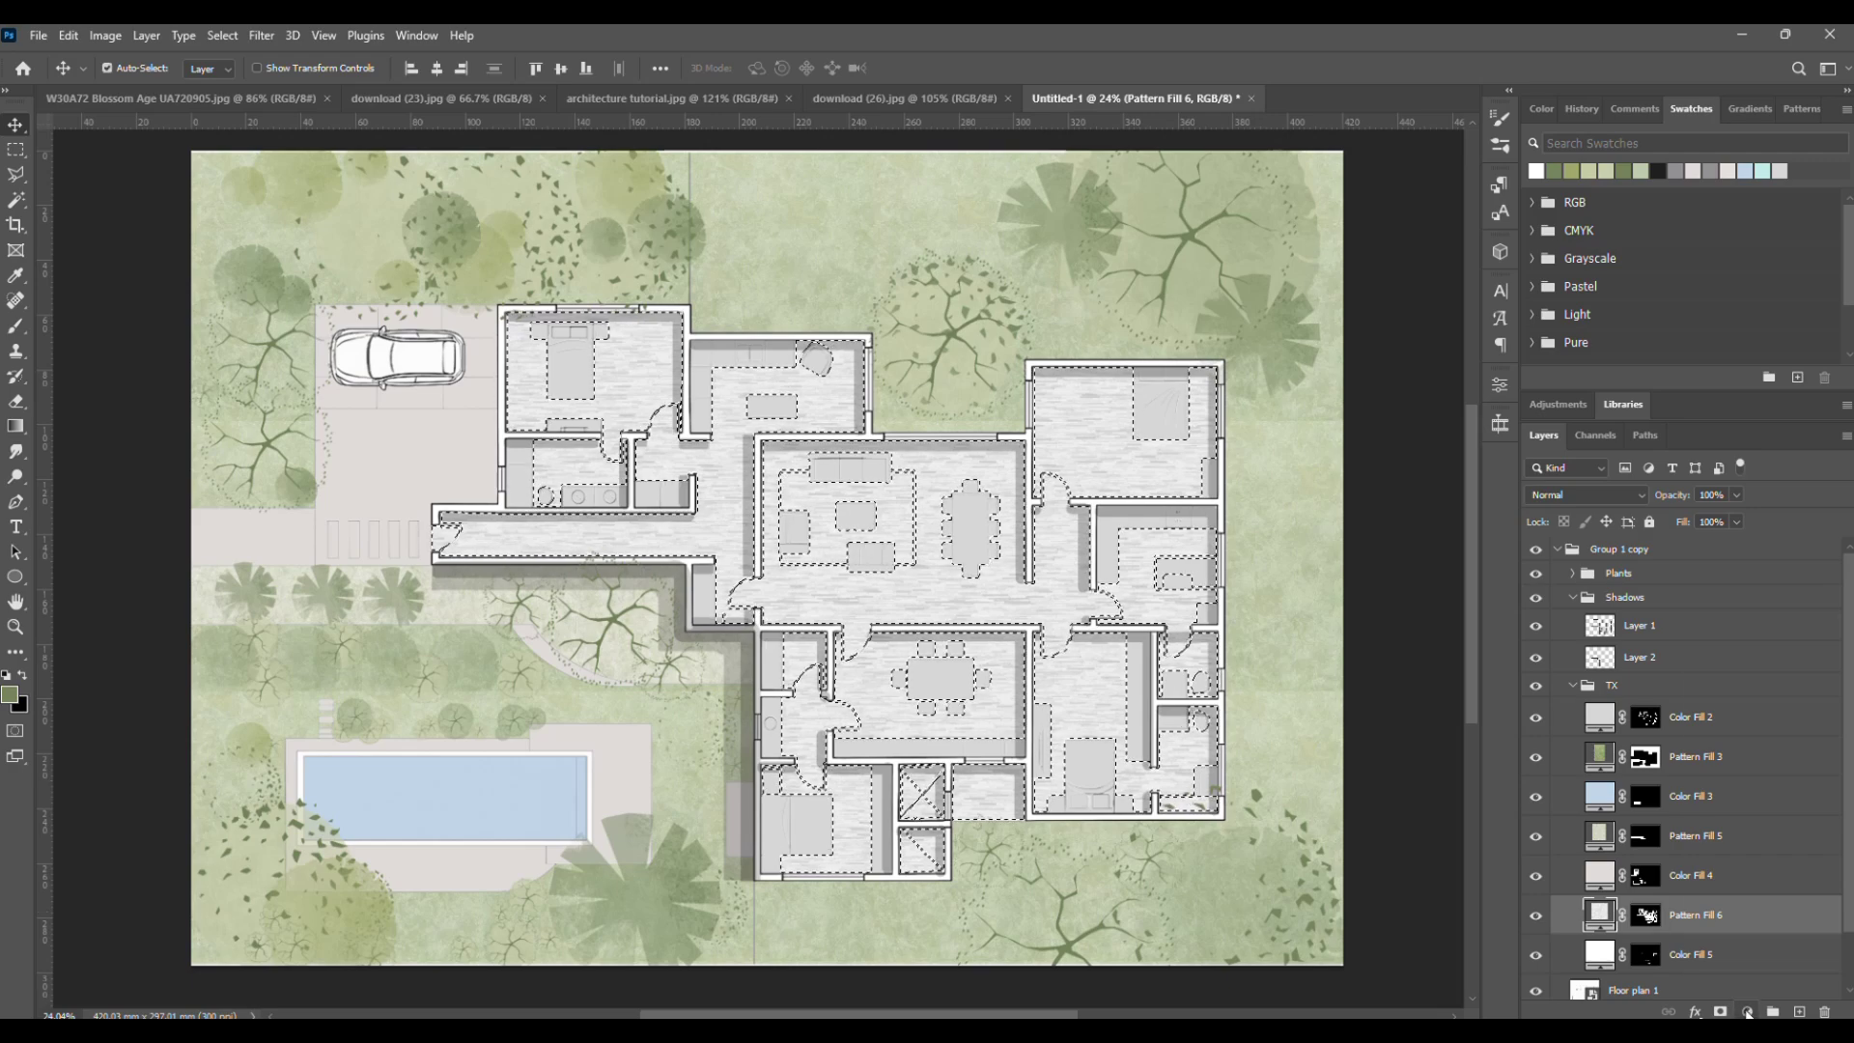
pyautogui.click(1747, 1011)
pyautogui.click(1736, 672)
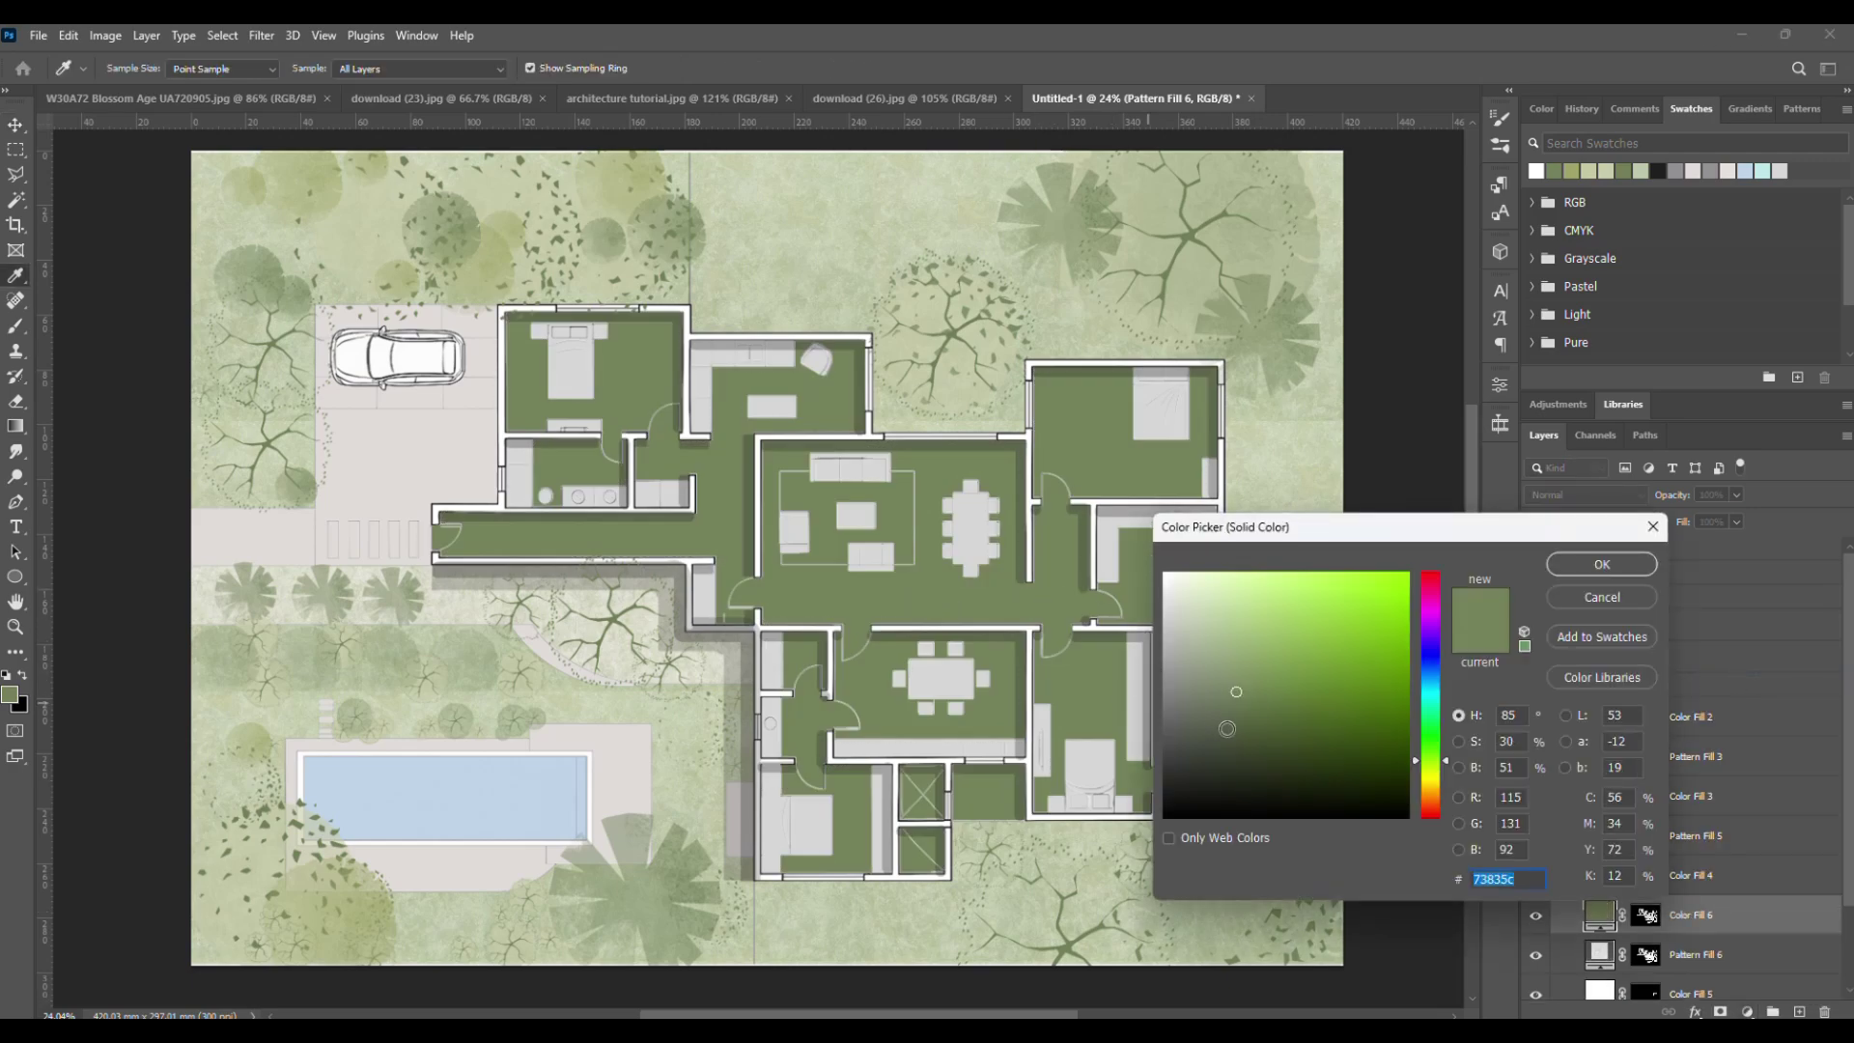
pyautogui.moveTo(1227, 728)
pyautogui.mouseDown()
pyautogui.moveTo(1159, 753)
pyautogui.moveTo(1115, 684)
pyautogui.mouseUp()
pyautogui.click(1602, 566)
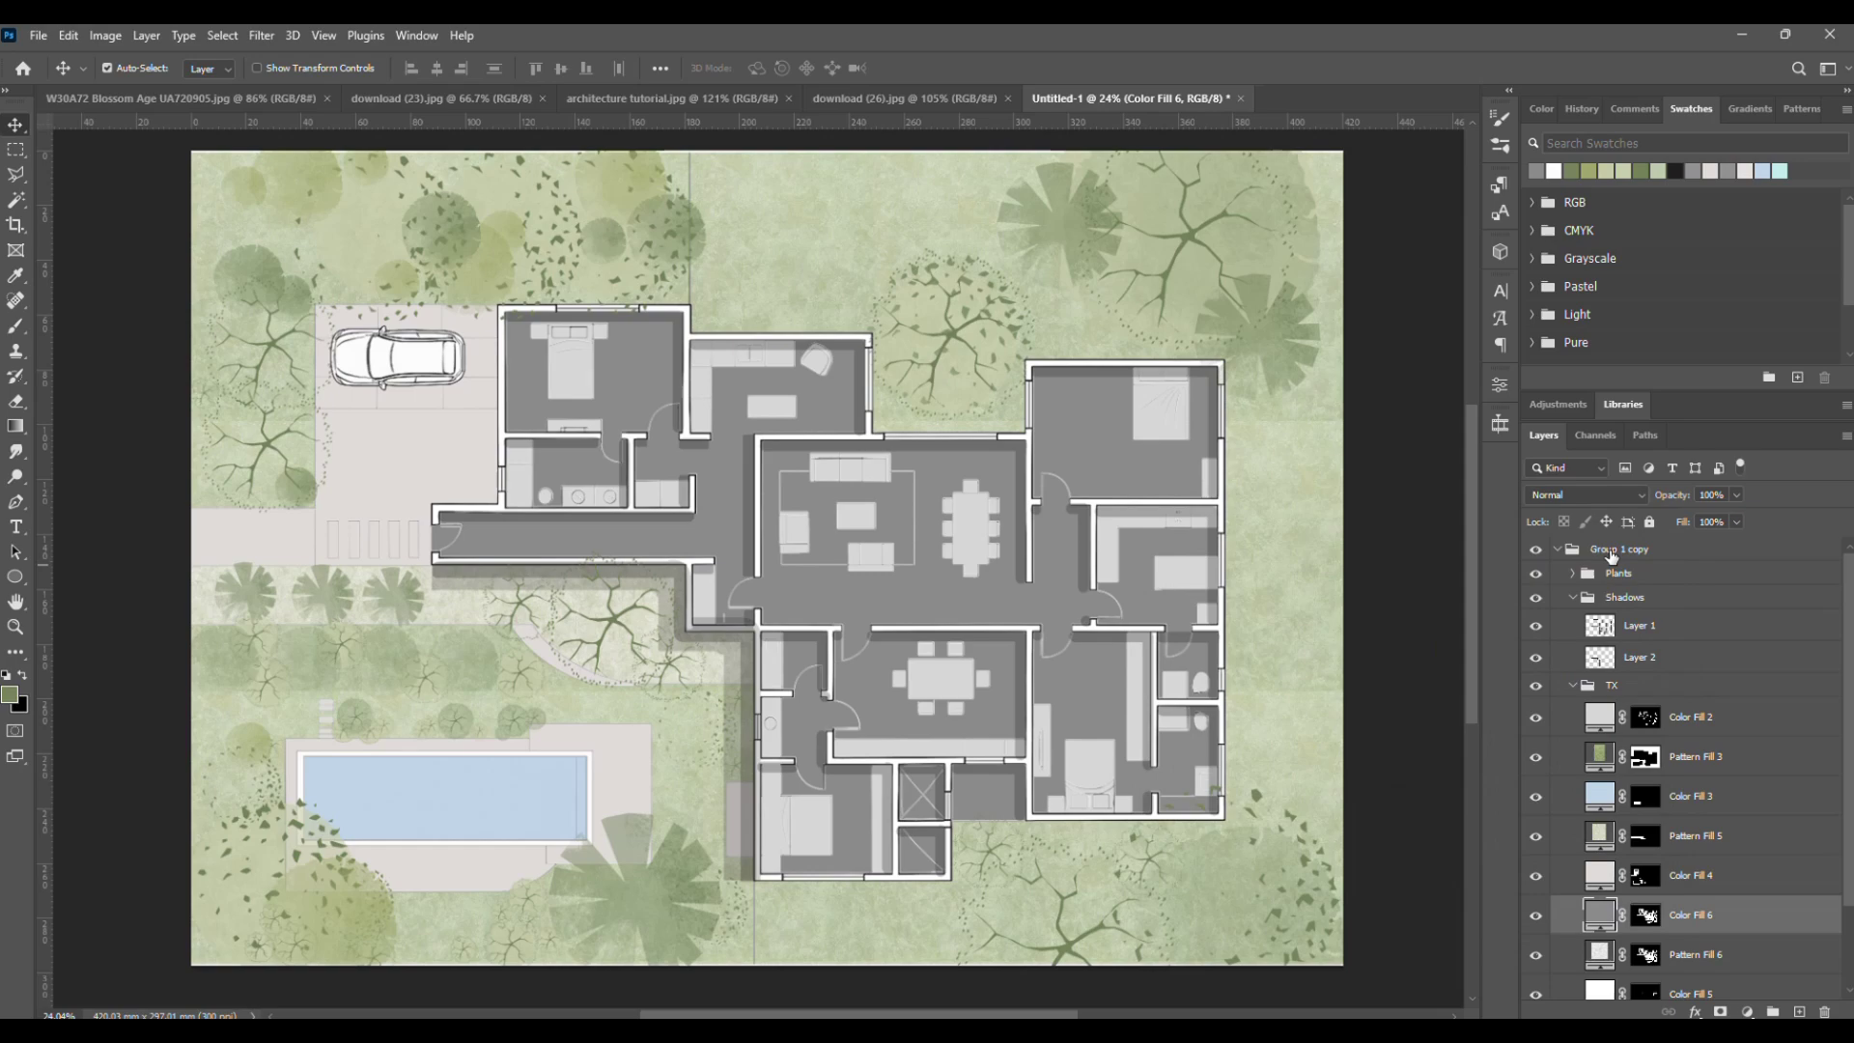
pyautogui.click(1585, 495)
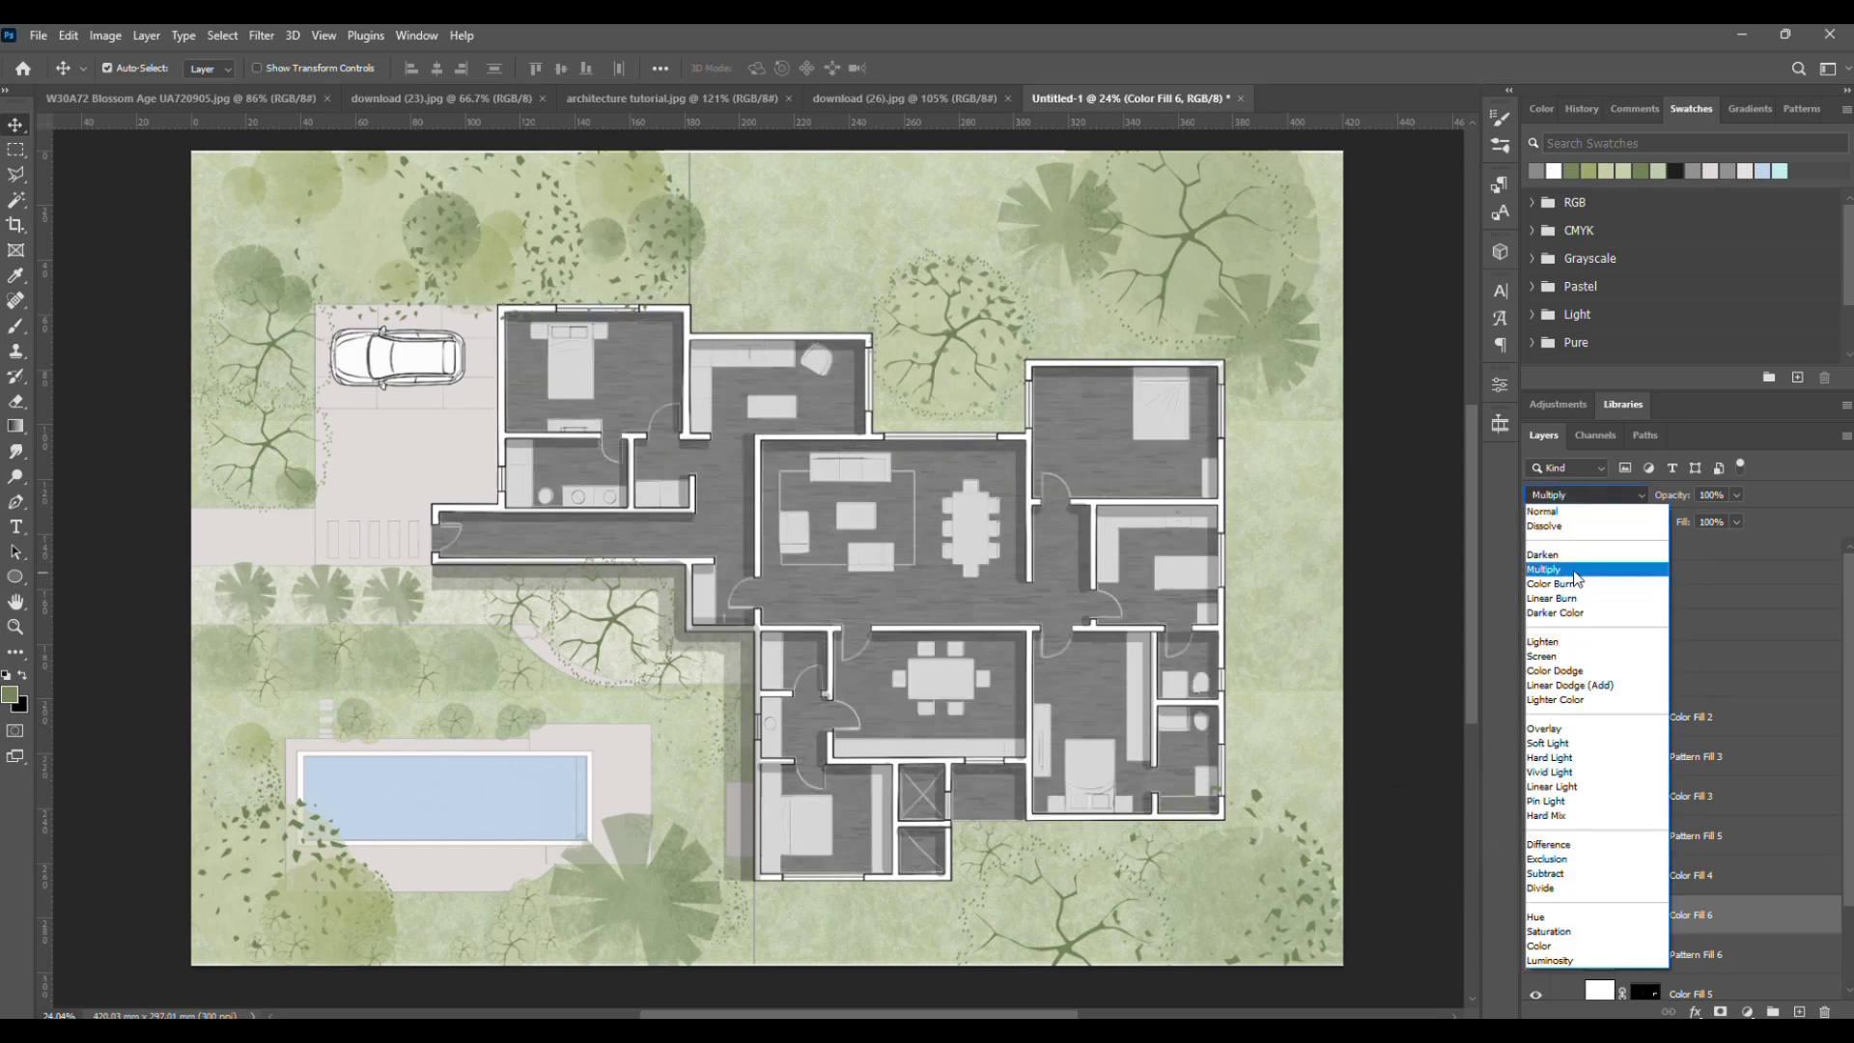
pyautogui.click(1577, 571)
# - Add the same grey Solid Color fill over the driveway and paving using Color Fill 4's mask, in Multiply mode
pyautogui.click(1562, 882)
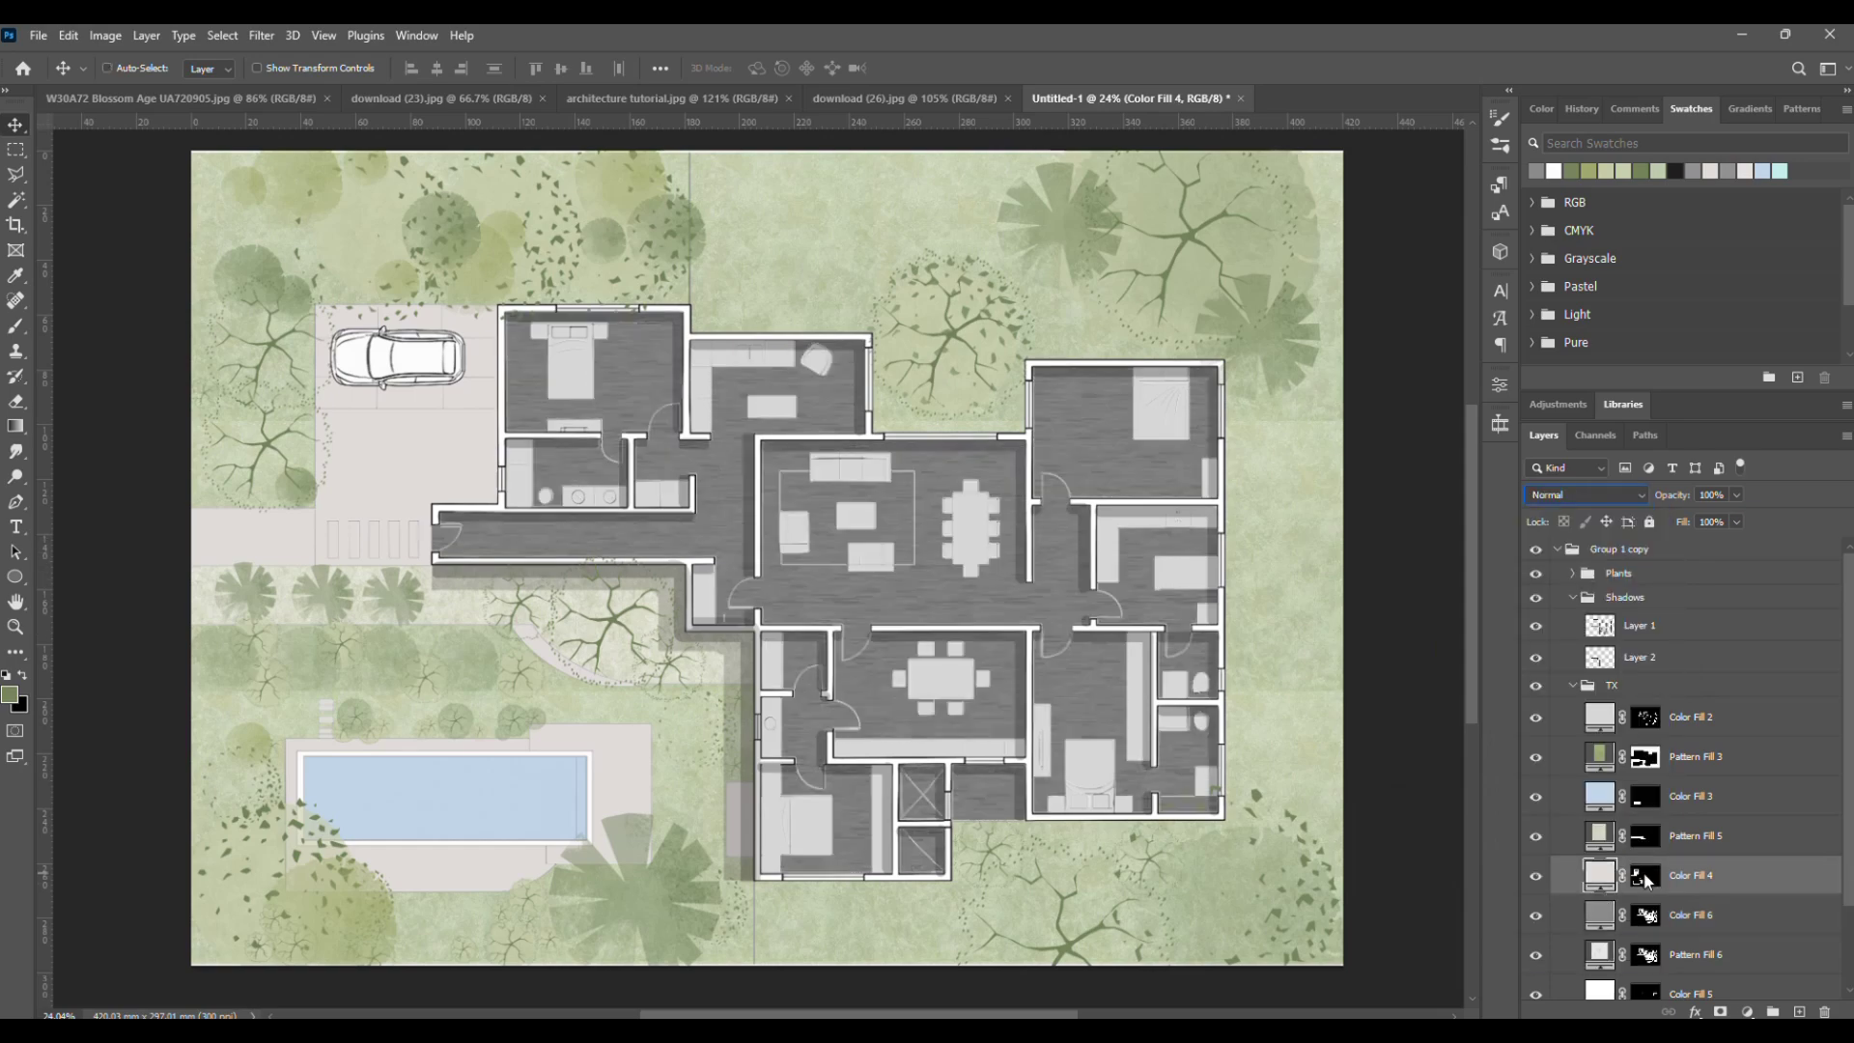
pyautogui.keyDown('ctrl'); pyautogui.click(1646, 881); pyautogui.keyUp('ctrl')
pyautogui.click(1746, 1011)
pyautogui.click(1731, 665)
pyautogui.click(1537, 171)
pyautogui.click(1601, 565)
pyautogui.click(1585, 494)
pyautogui.click(1577, 570)
pyautogui.scroll(-2, 1653, 806)
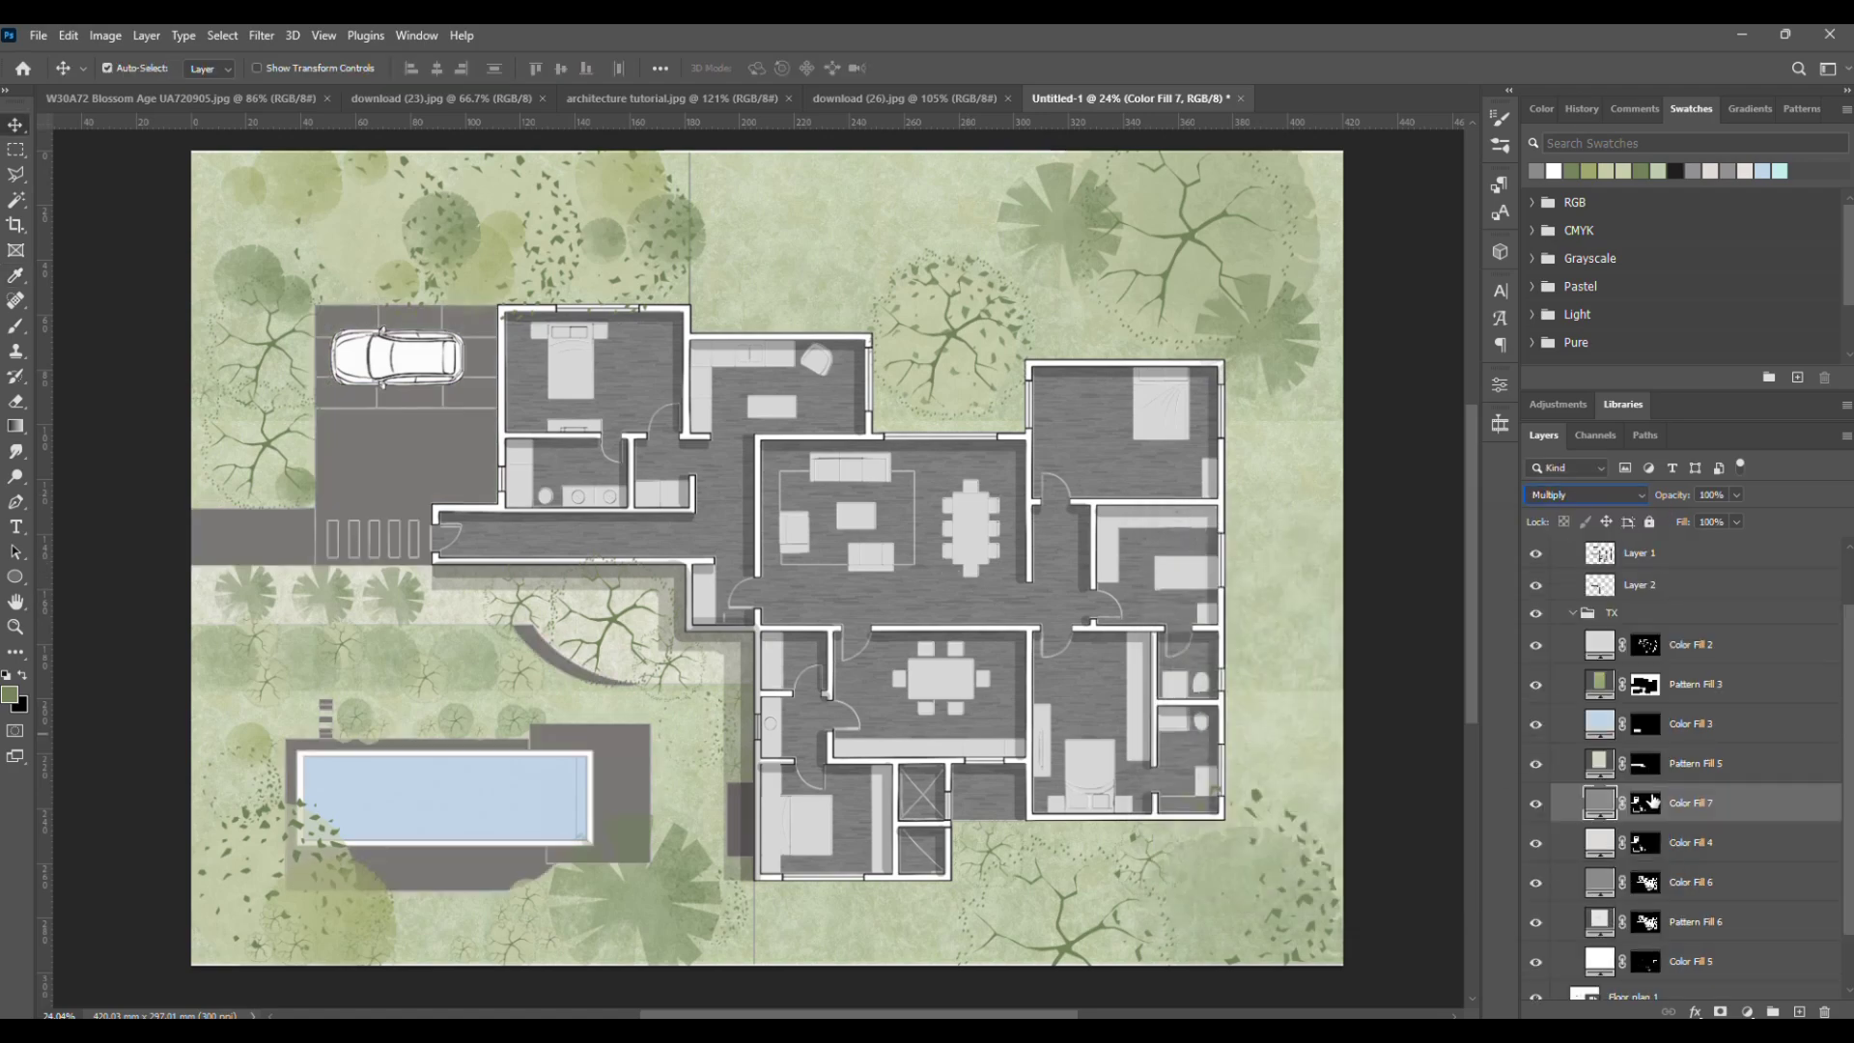
# - Add a grey Solid Color fill over the lawn using Pattern Fill 3's mask, in Normal mode at 79% opacity
pyautogui.click(1645, 686)
pyautogui.keyDown('ctrl'); pyautogui.click(1645, 685); pyautogui.keyUp('ctrl')
pyautogui.click(1747, 1012)
pyautogui.click(1735, 665)
pyautogui.click(1602, 564)
pyautogui.click(1585, 495)
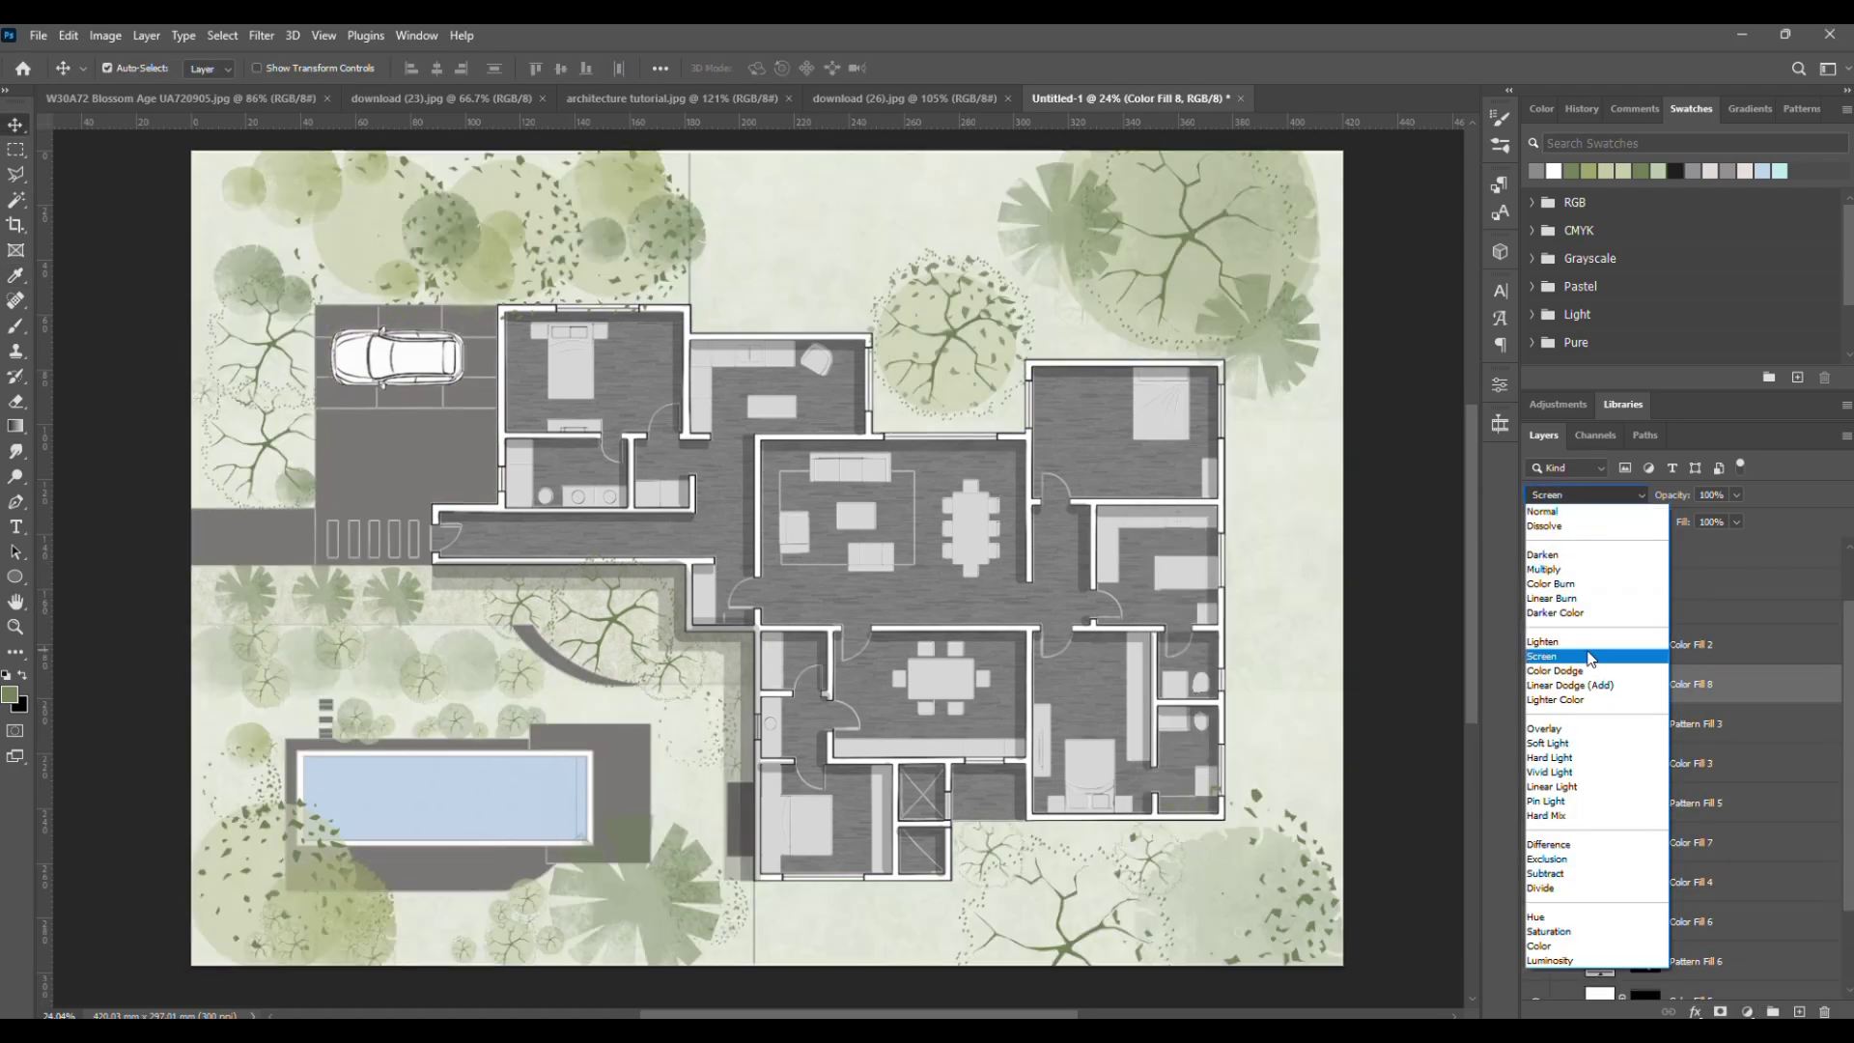
pyautogui.click(1585, 512)
pyautogui.click(1736, 494)
pyautogui.moveTo(1742, 519); pyautogui.dragTo(1720, 518)
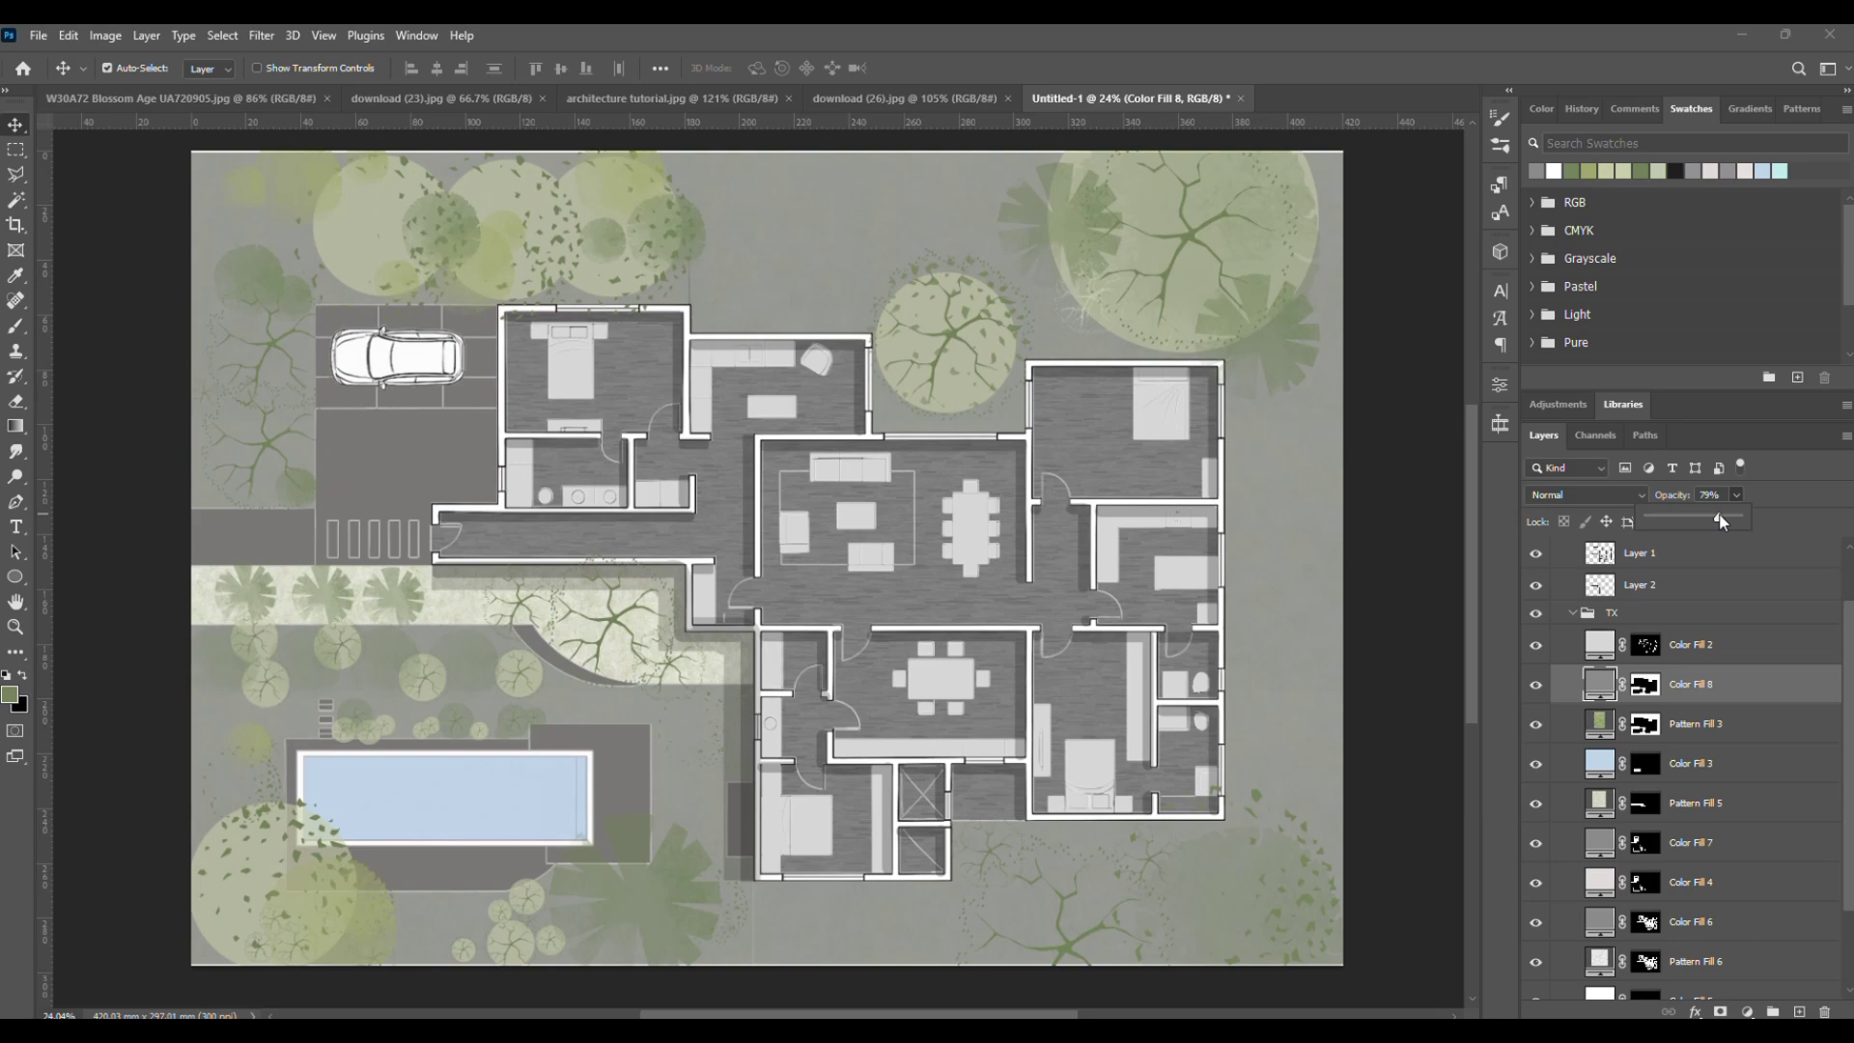
# - Recolour the lawn overlay to a darker warm grey and the furniture fill, Color Fill 2, to dark grey
pyautogui.doubleClick(1600, 684)
pyautogui.click(1170, 716)
pyautogui.click(1602, 564)
pyautogui.scroll(-1, 1117, 587)
pyautogui.doubleClick(1600, 644)
pyautogui.click(1164, 744)
pyautogui.click(1601, 564)
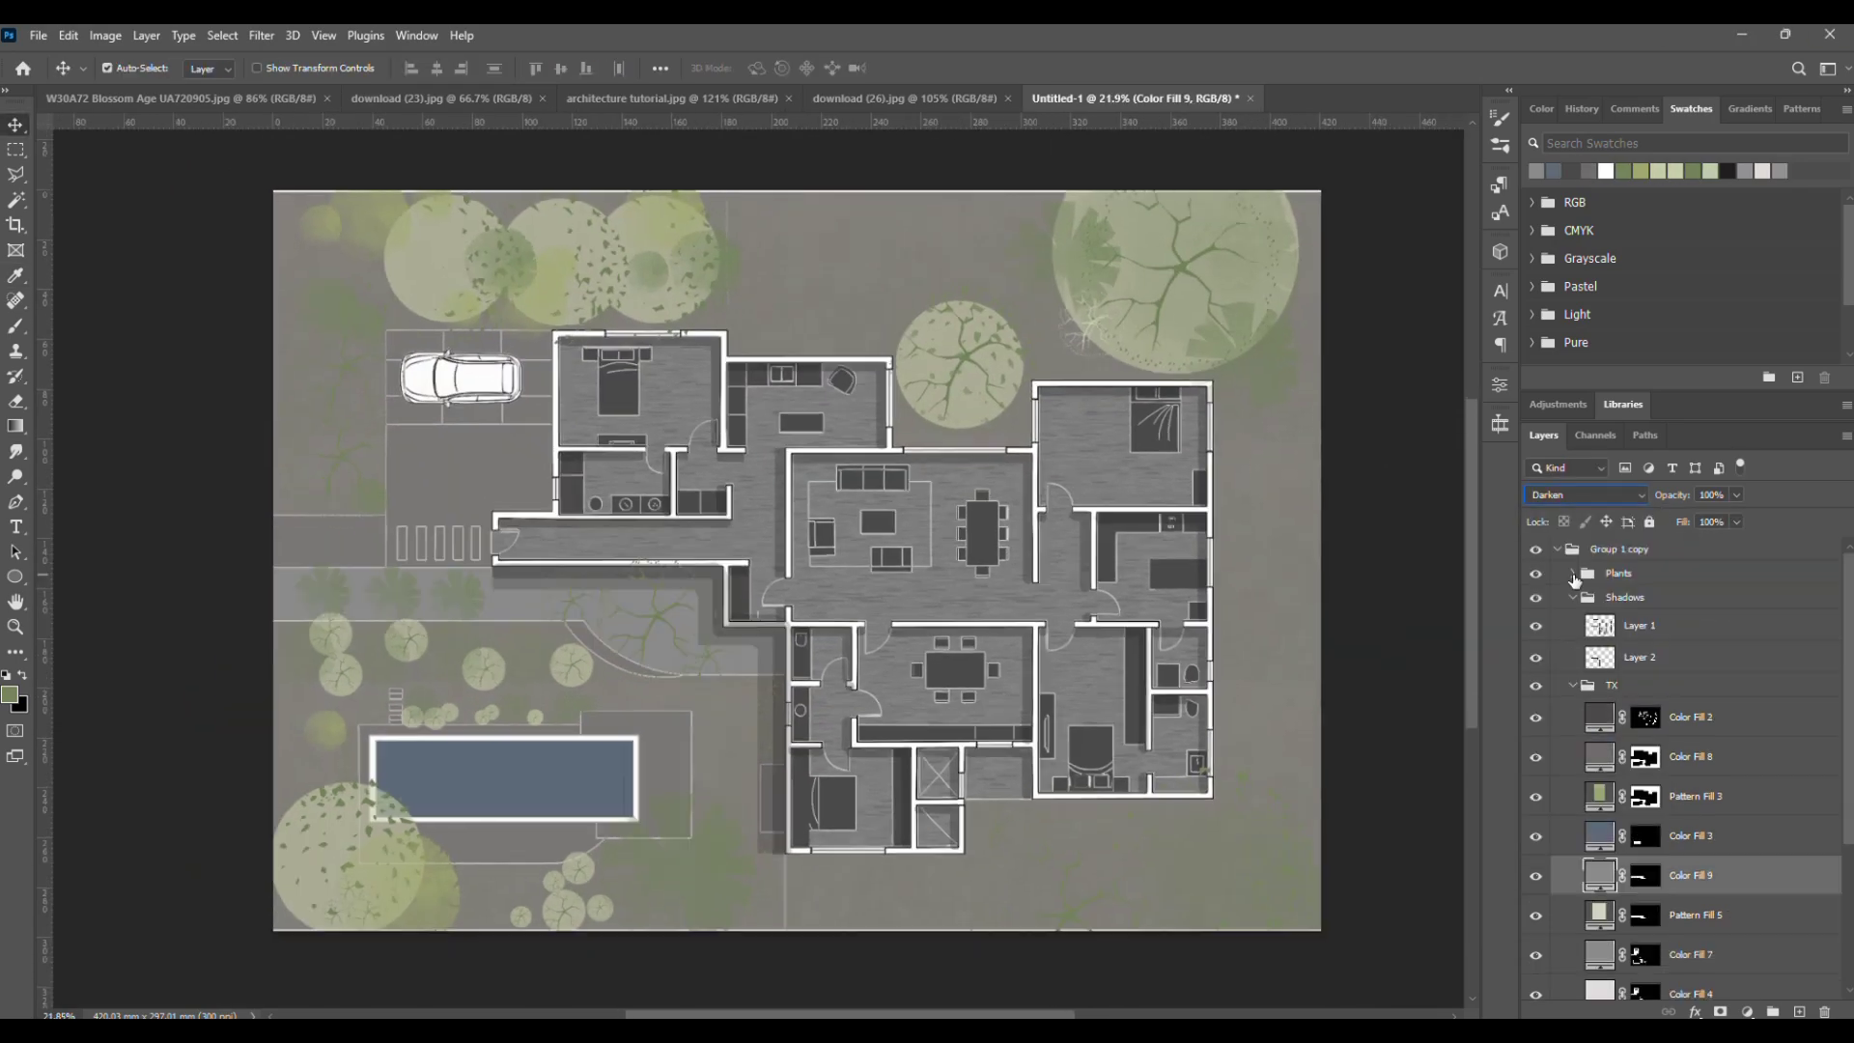
# - Add a Brightness/Contrast adjustment clipped to the Plants group and raise its brightness strongly
pyautogui.click(1573, 575)
pyautogui.click(1573, 575)
pyautogui.click(1607, 573)
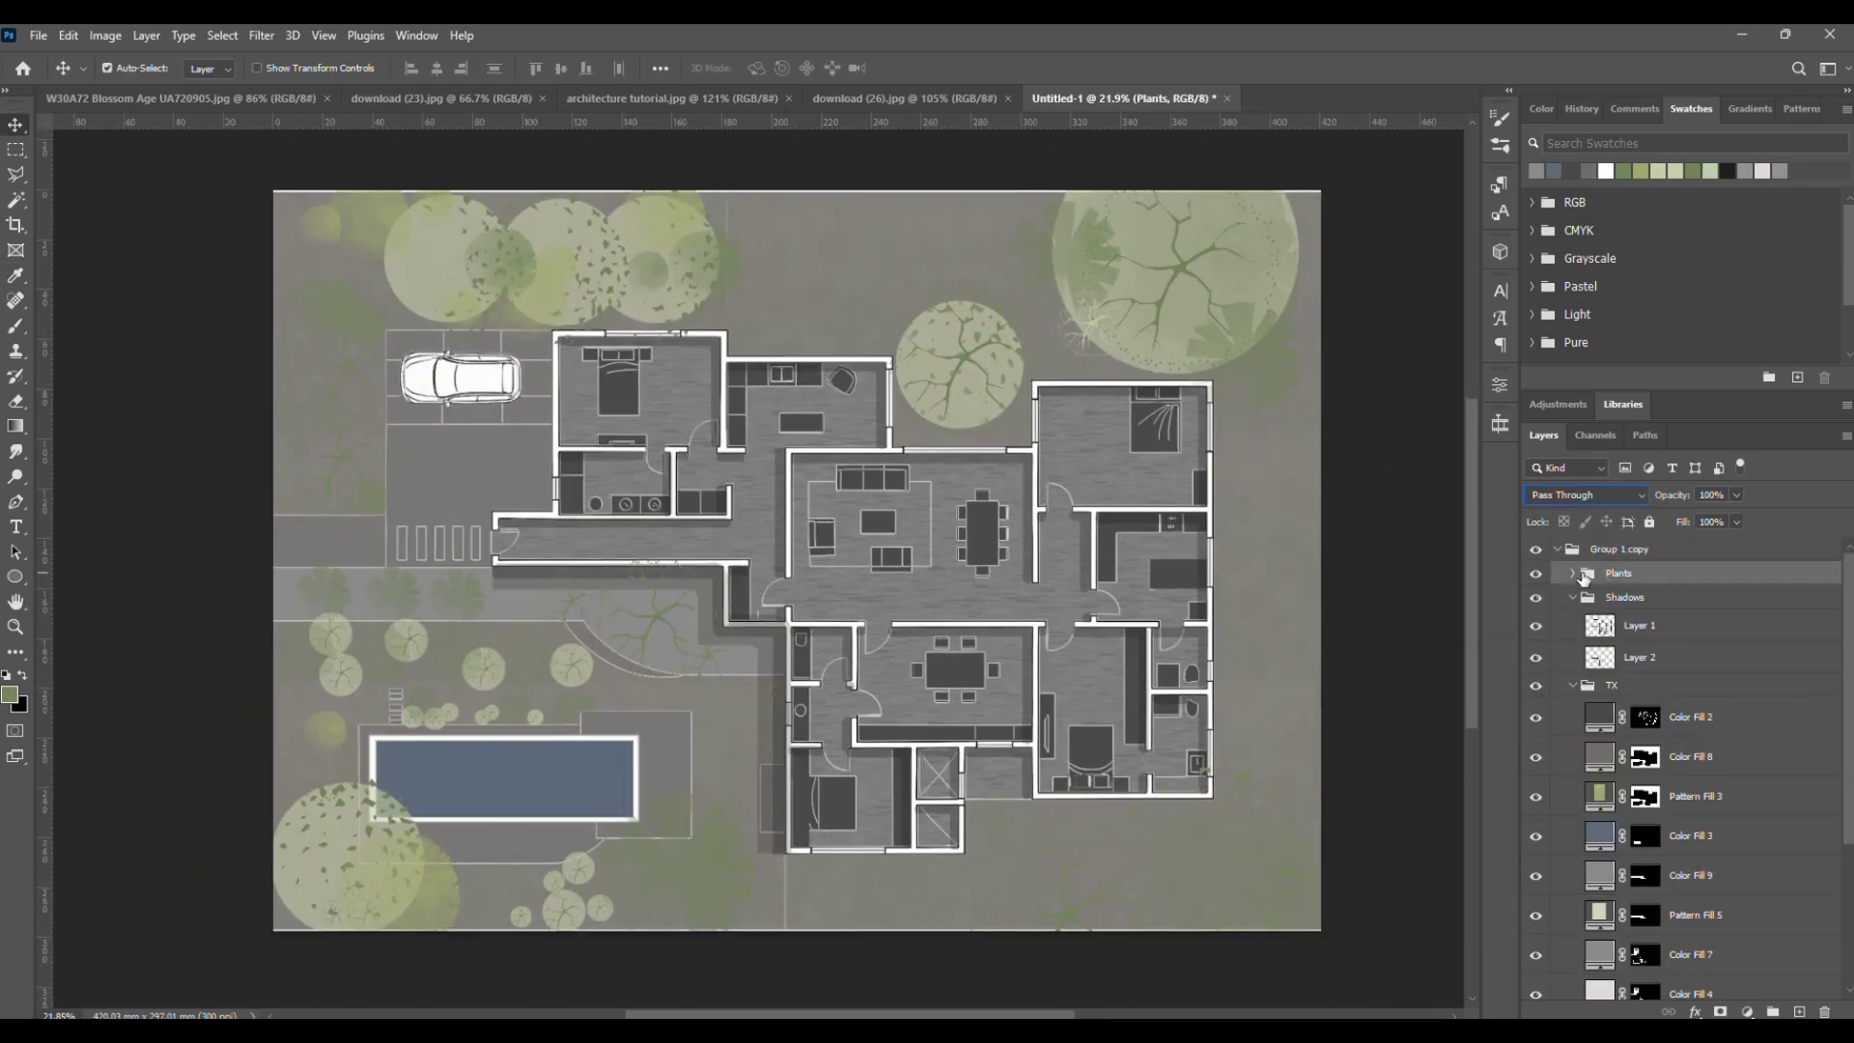
pyautogui.click(1747, 1012)
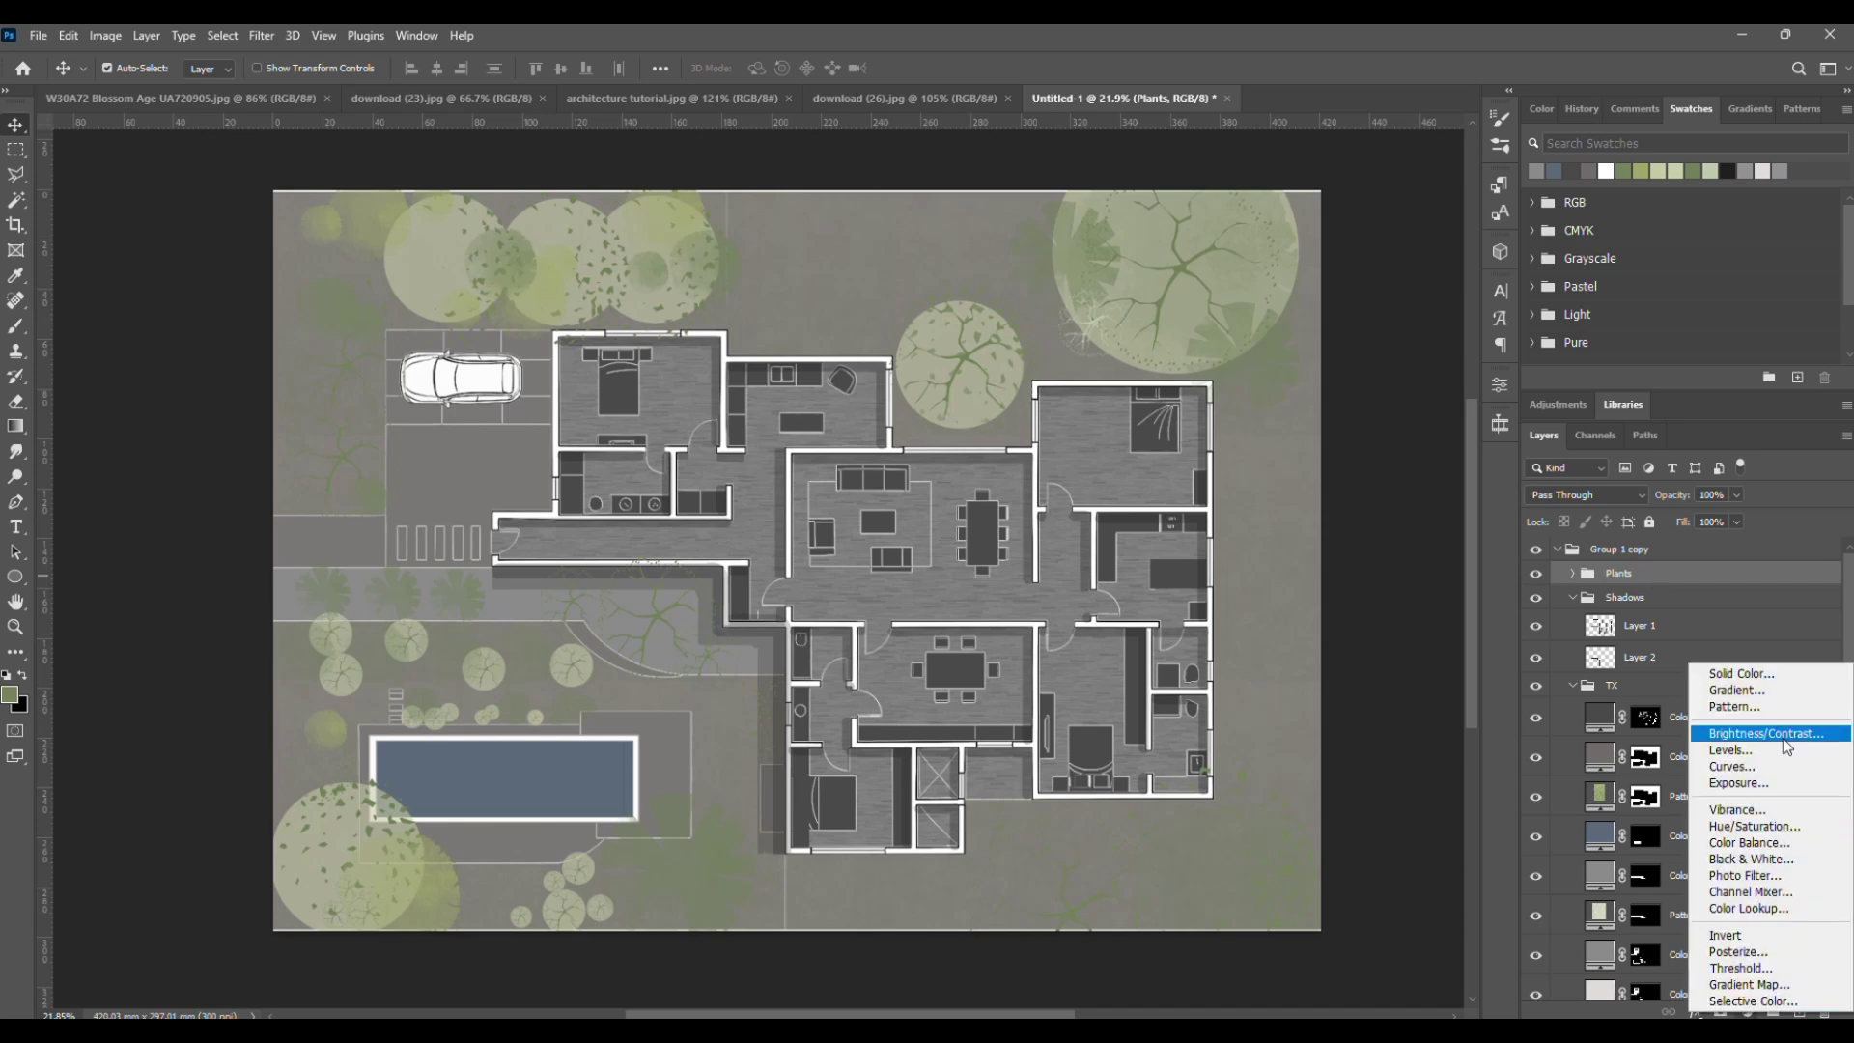
pyautogui.click(1771, 736)
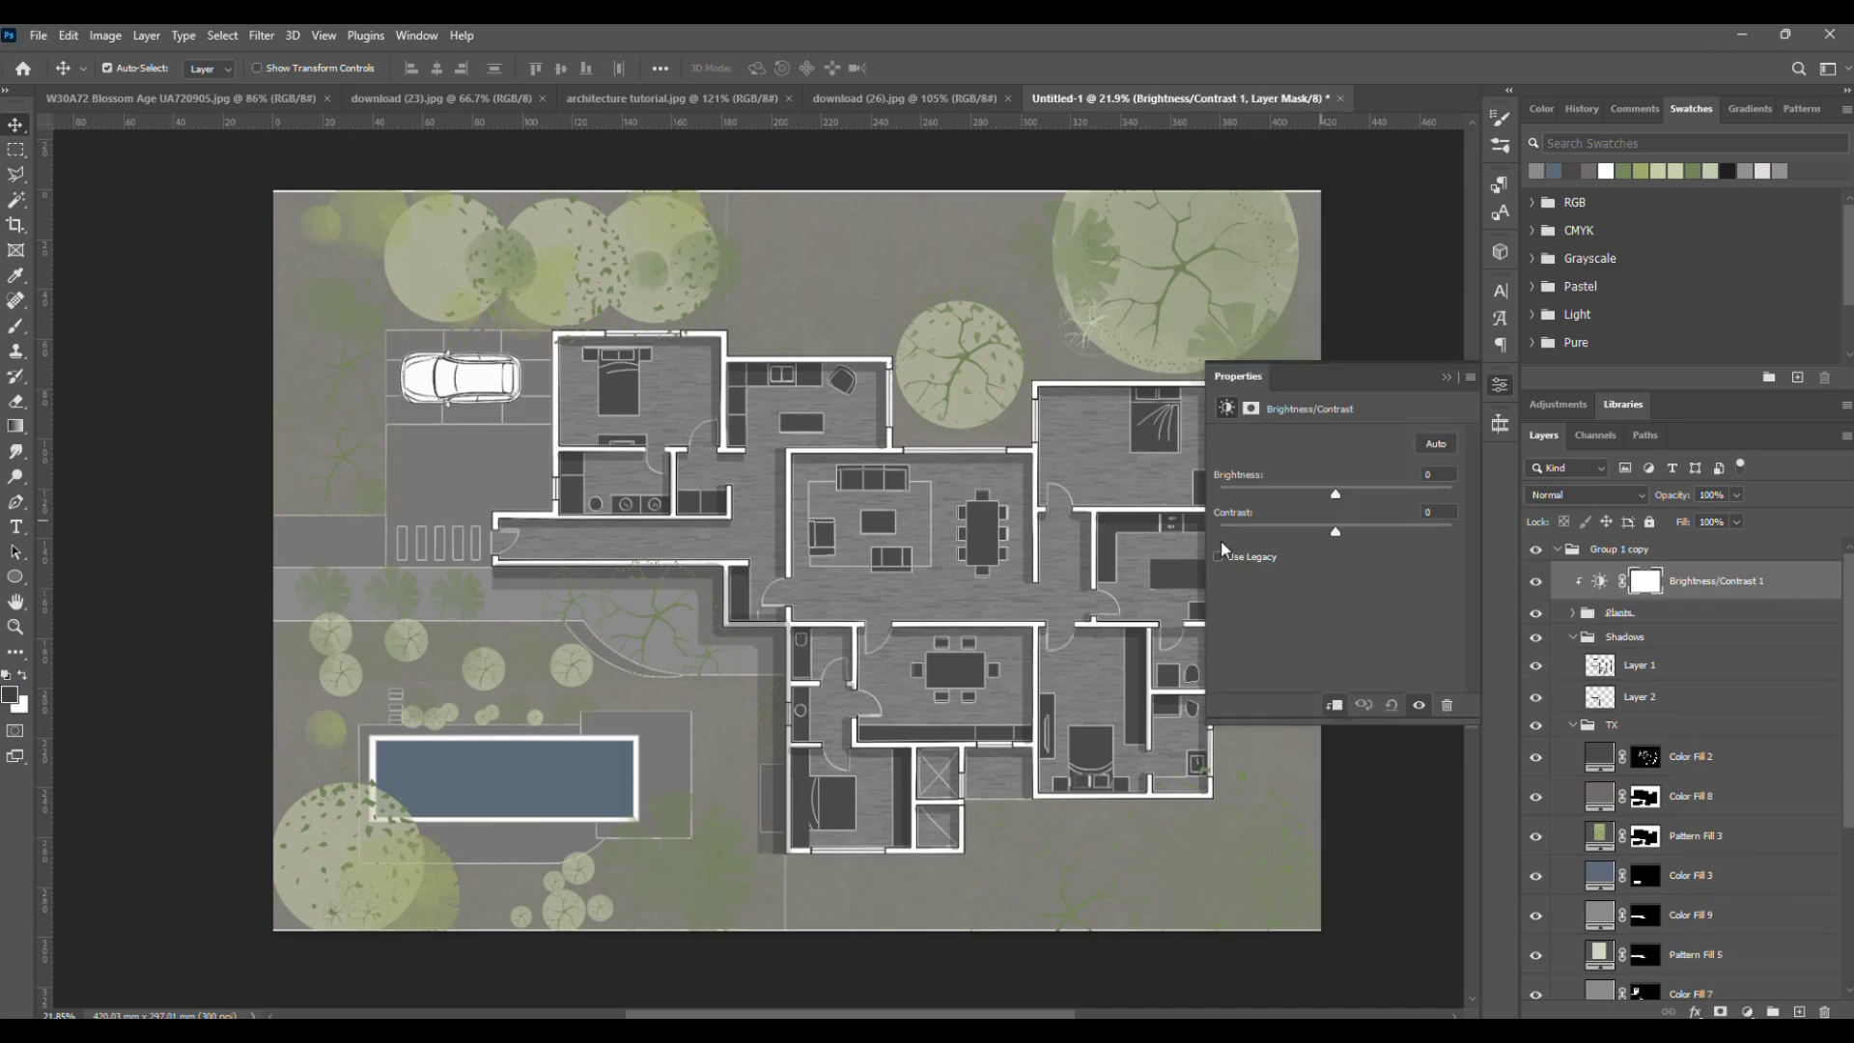
pyautogui.moveTo(1348, 496); pyautogui.dragTo(1601, 494)
# - Set the Plants group's blend mode to Divide and hide the Brightness/Contrast adjustment above it
pyautogui.click(1680, 612)
pyautogui.click(1736, 522)
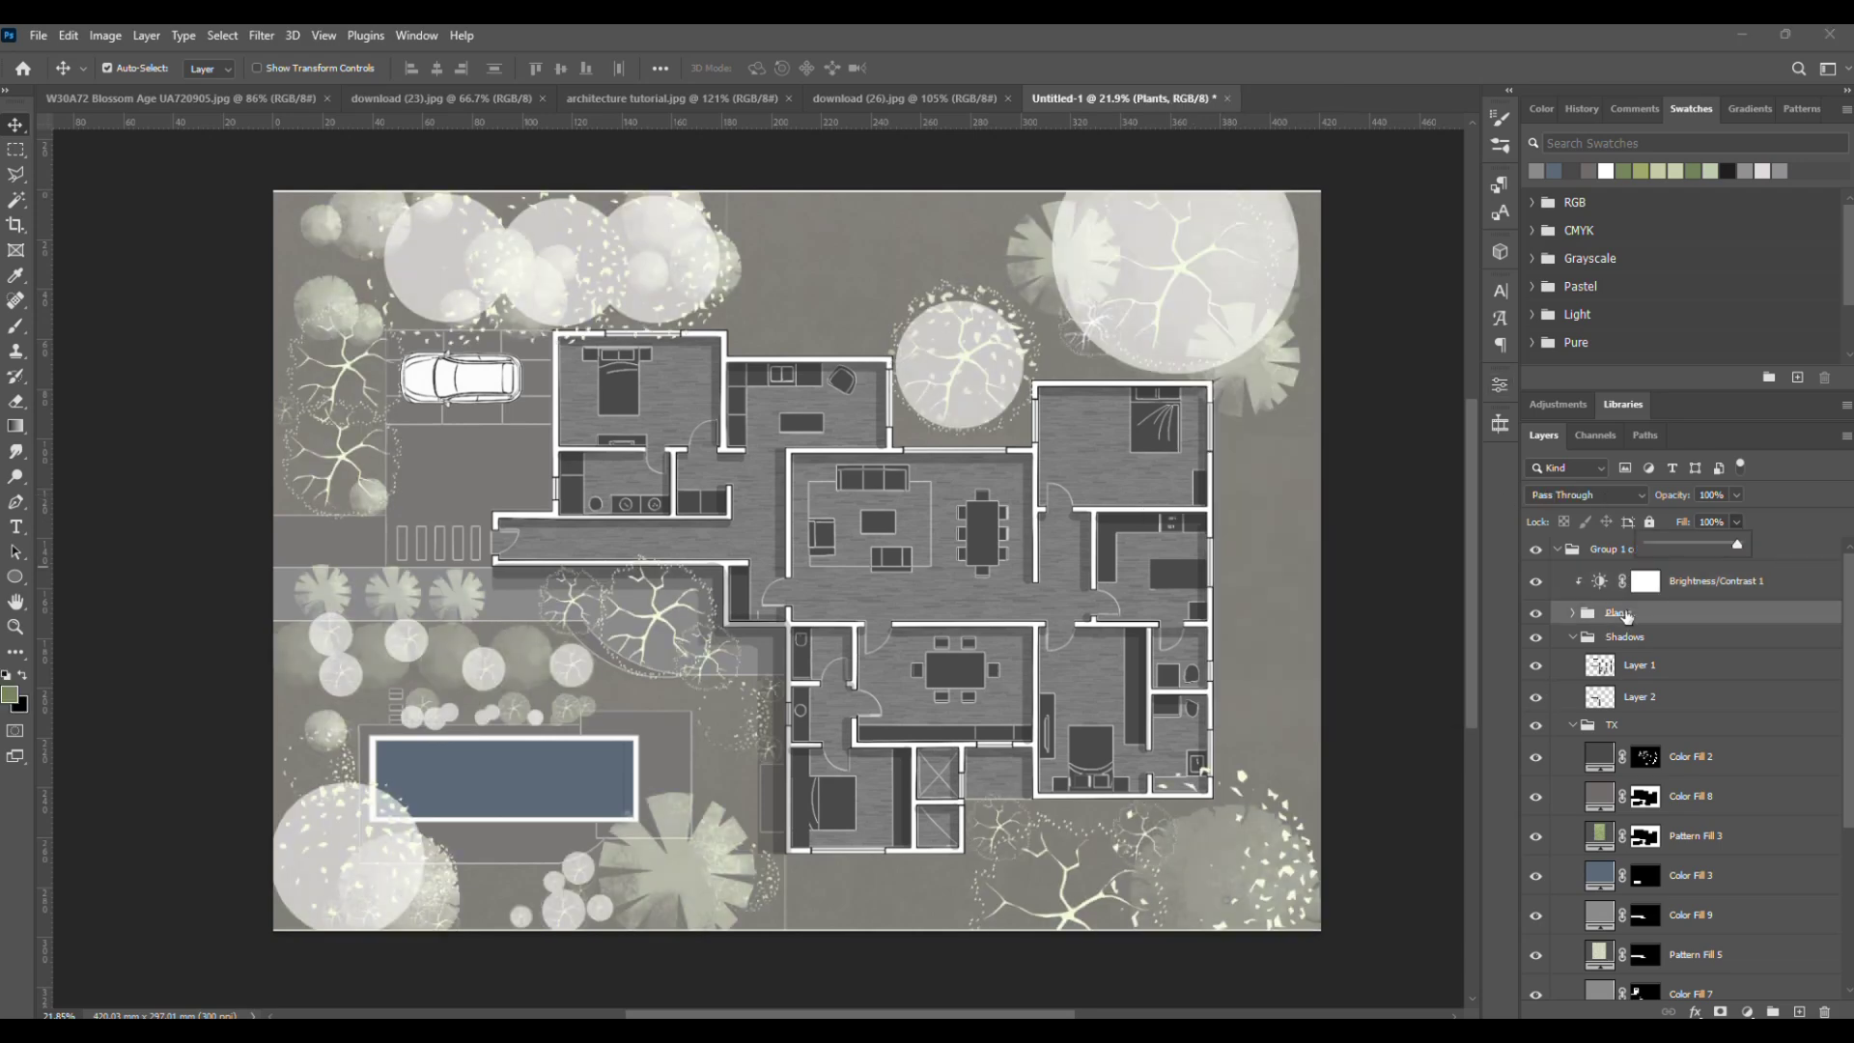
pyautogui.click(1586, 494)
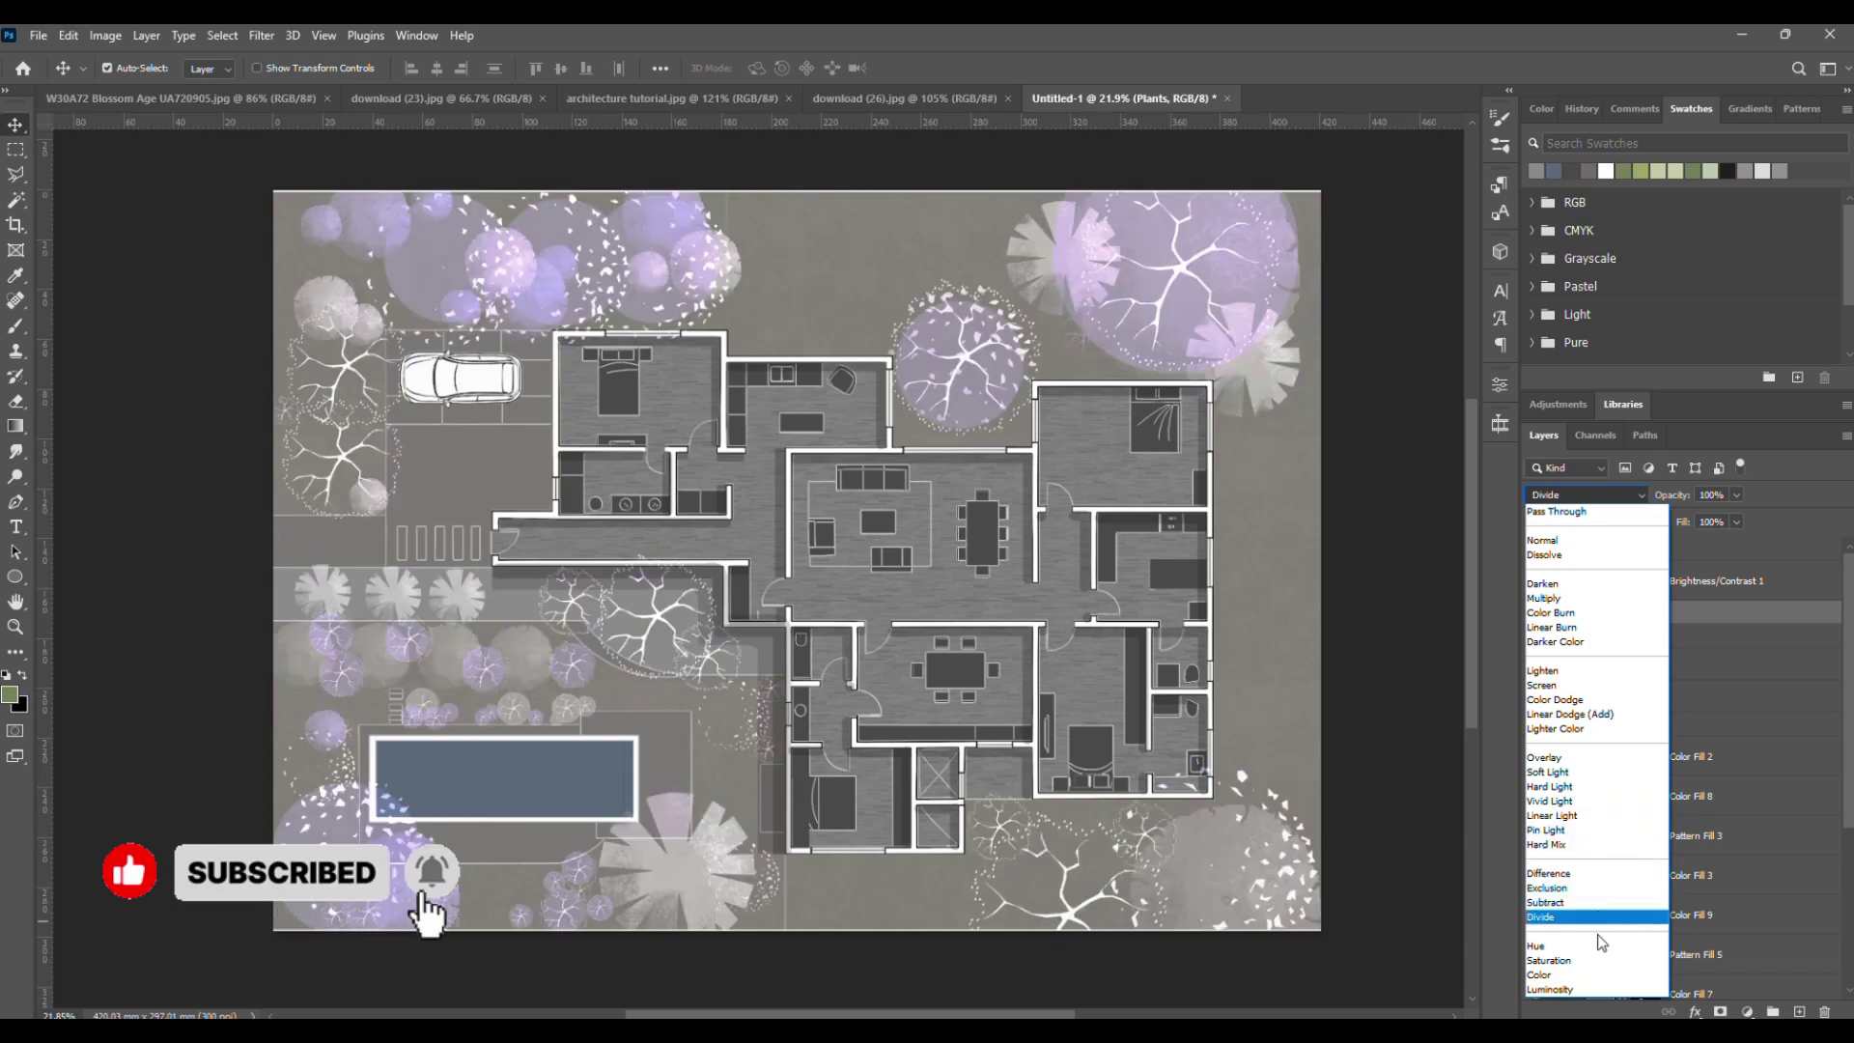
pyautogui.click(1599, 919)
# - Add a Black & White adjustment with the Default preset and clip it to the Plants group
pyautogui.click(1747, 1011)
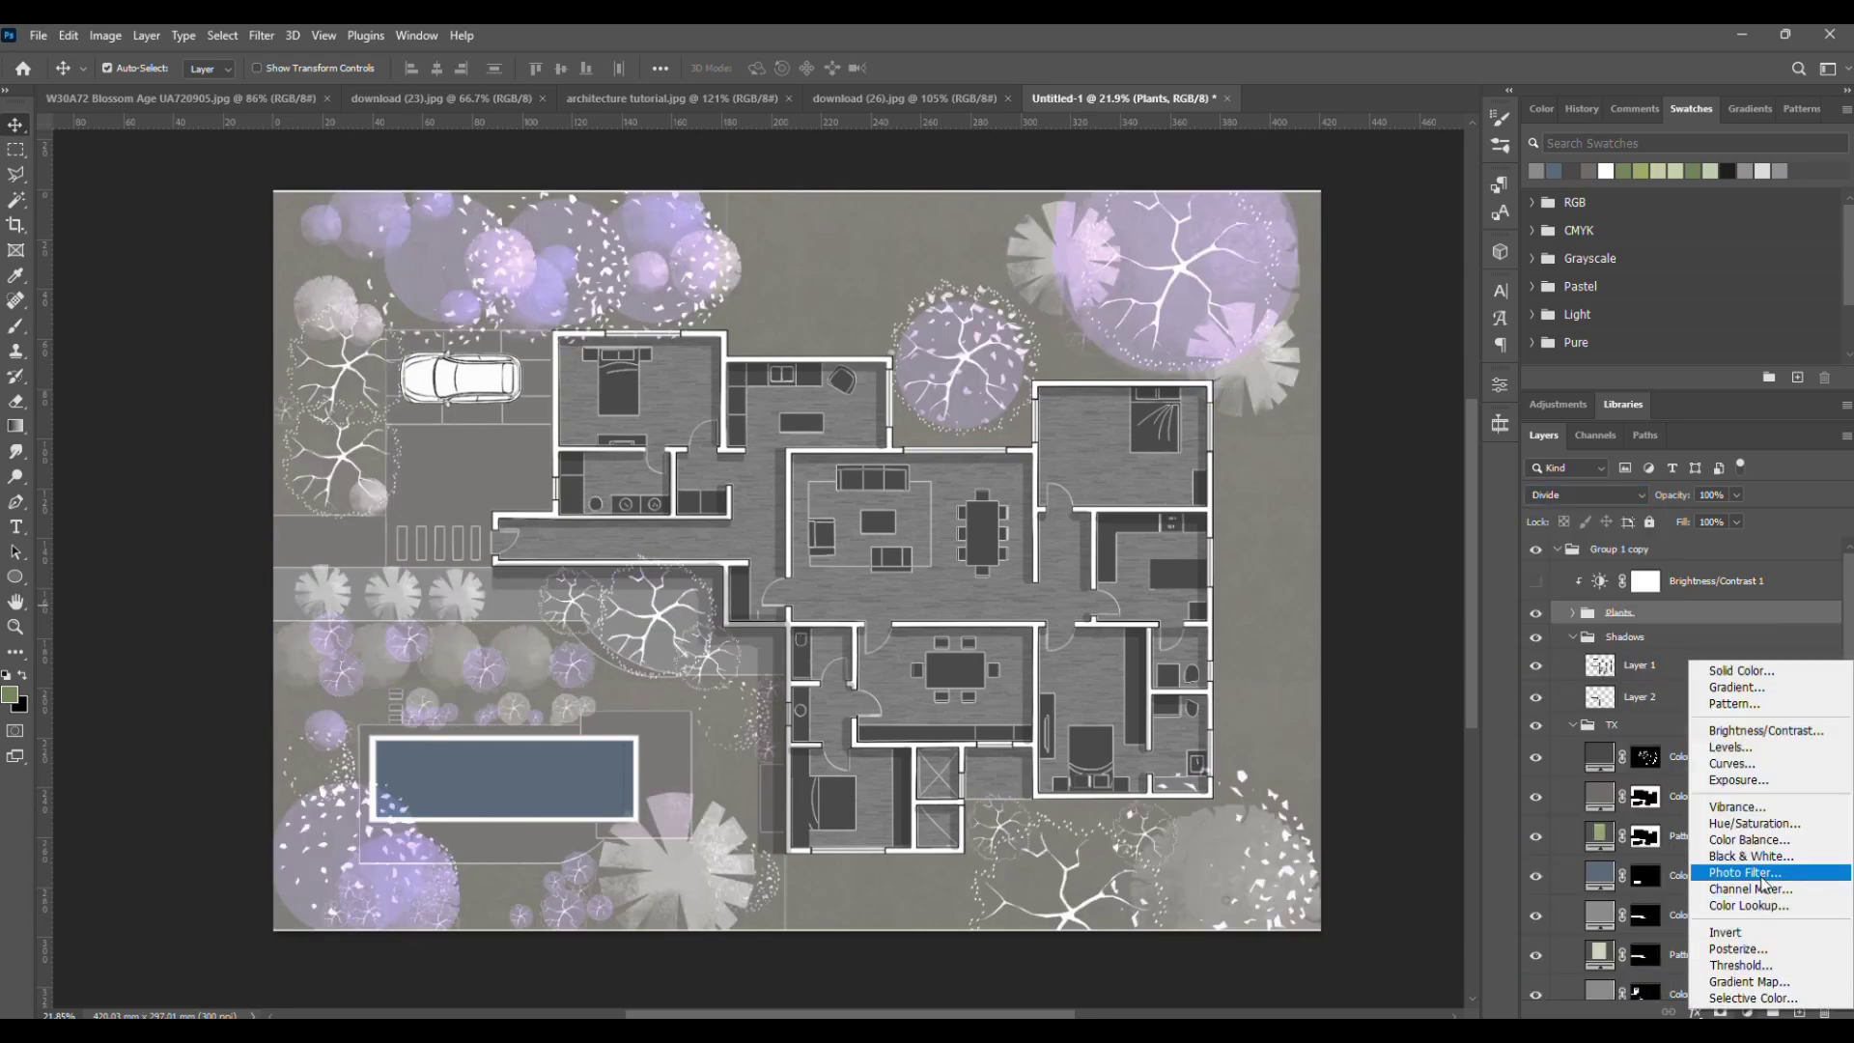
pyautogui.click(1728, 840)
pyautogui.click(1336, 707)
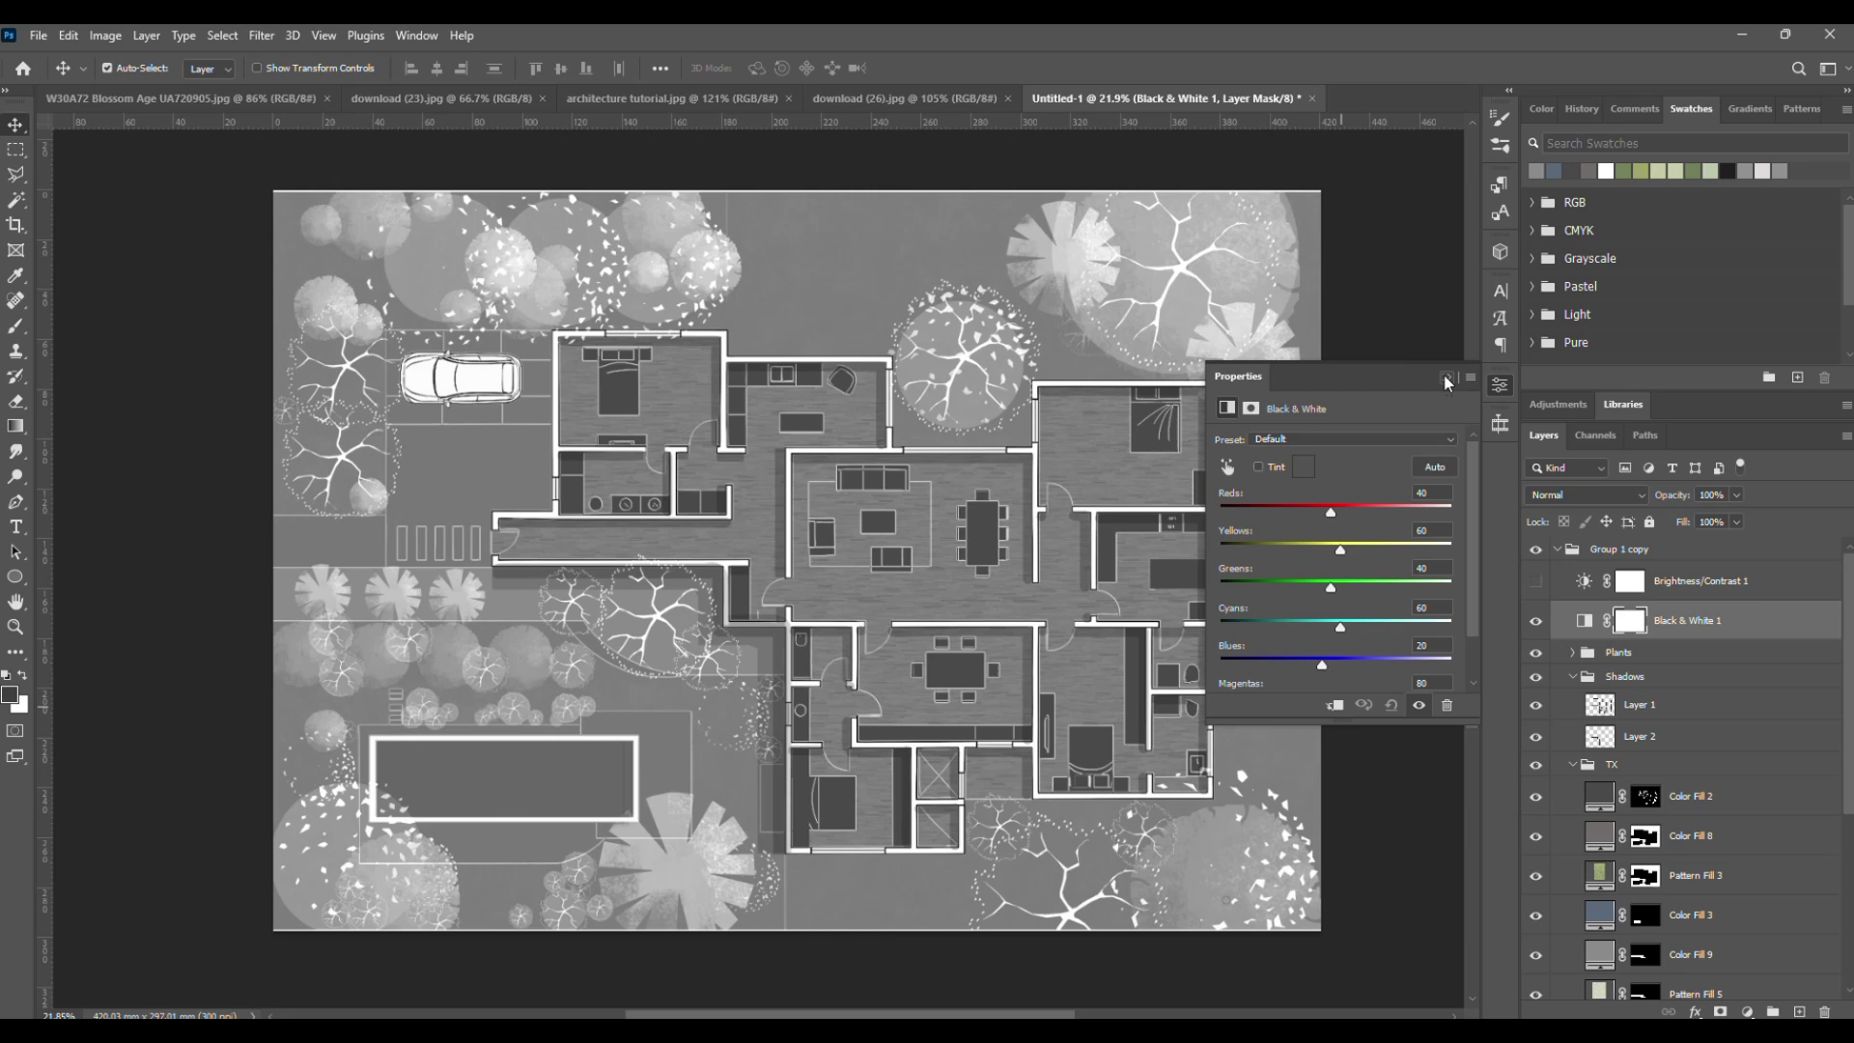
pyautogui.click(1449, 377)
pyautogui.rightClick(1450, 372)
pyautogui.click(1557, 620)
pyautogui.rightClick(1543, 606)
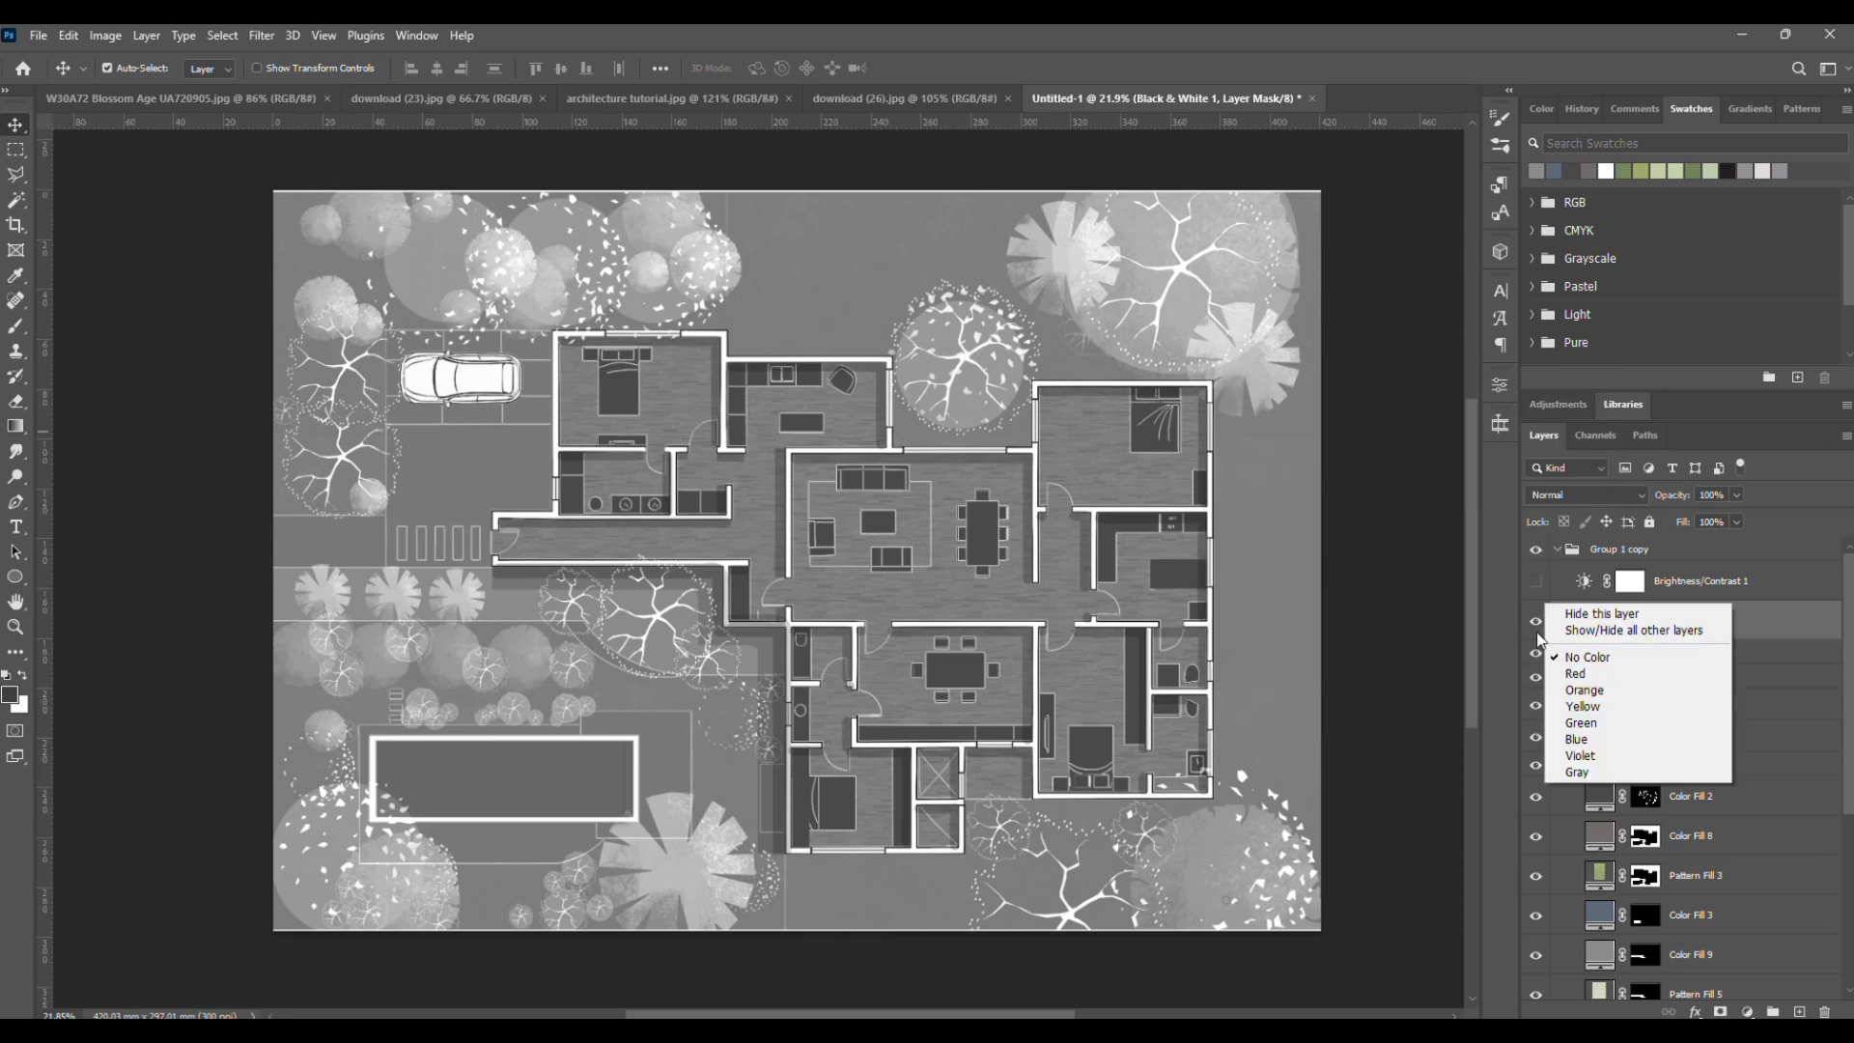
pyautogui.click(1535, 626)
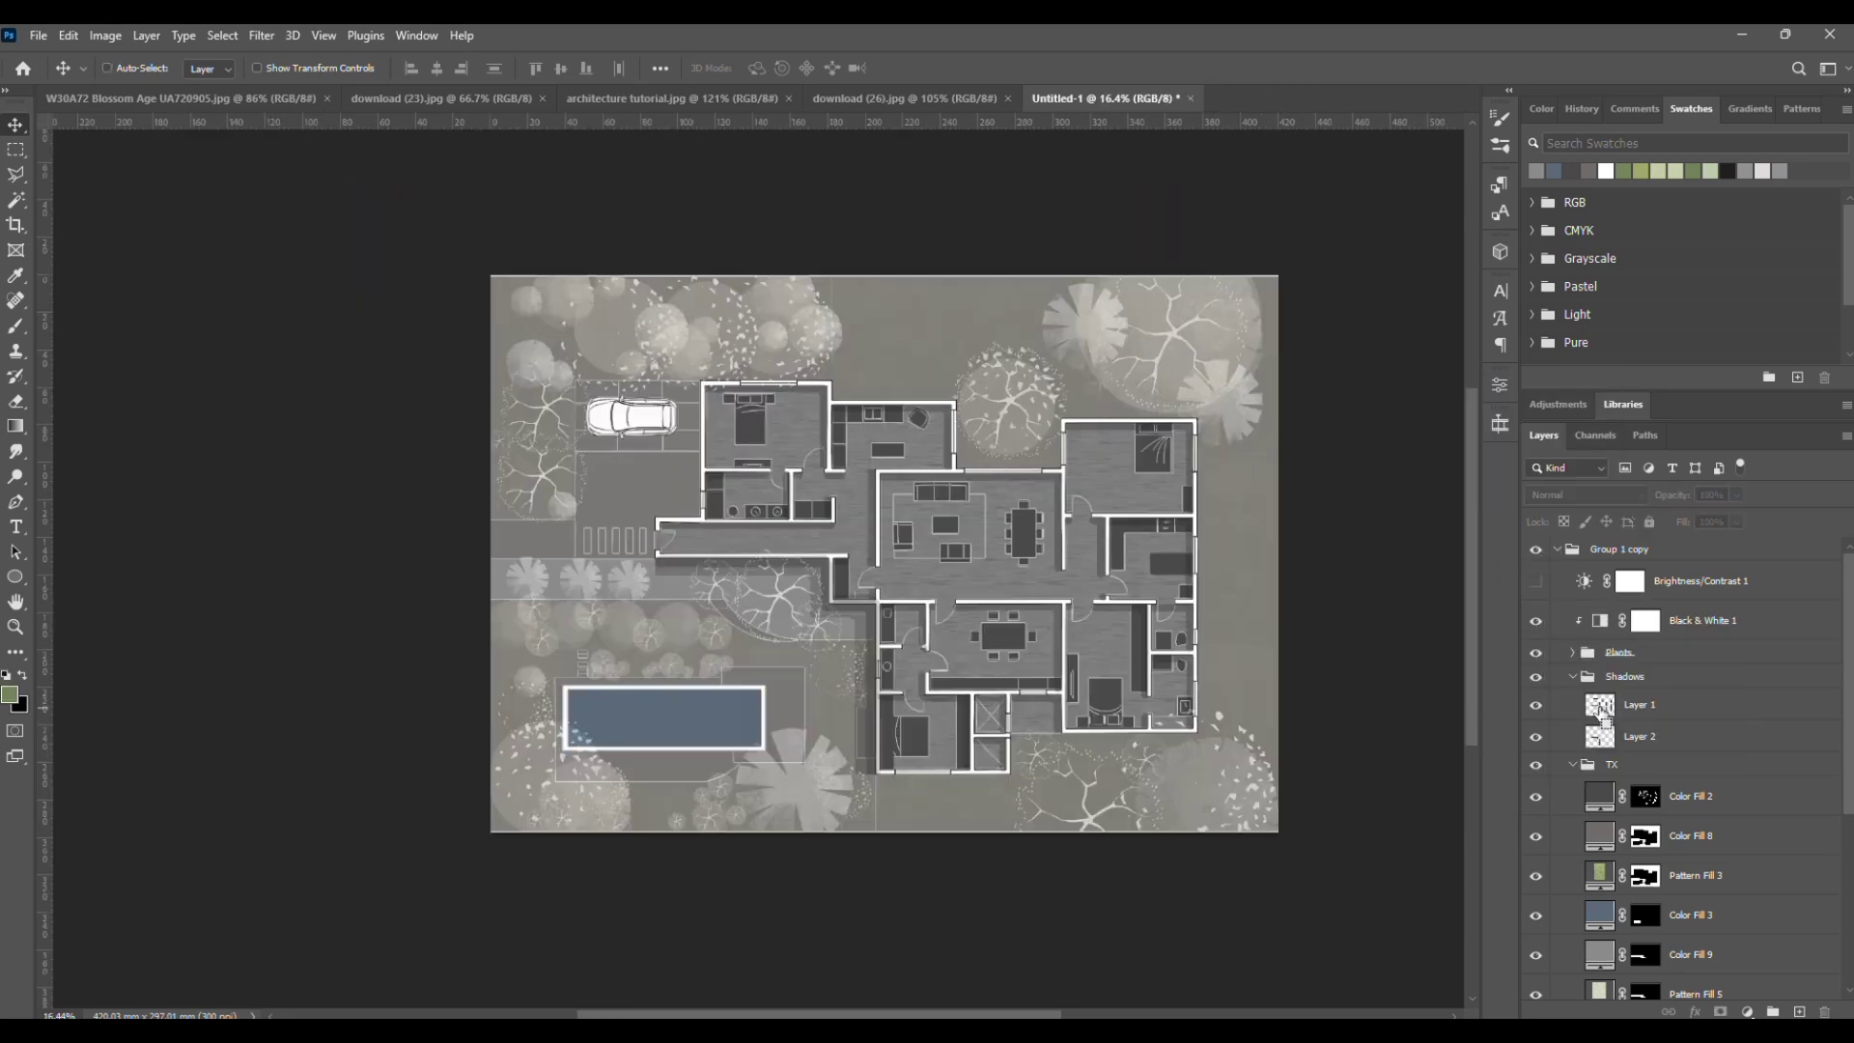
# - Add a light cream Solid Color fill masked by the combined selection of the shadow layers, Layer 1 and Layer 2
pyautogui.keyDown('ctrl'); pyautogui.click(1603, 706); pyautogui.keyUp('ctrl')
pyautogui.keyDown('ctrl'); pyautogui.keyDown('shift'); pyautogui.click(1600, 737); pyautogui.keyUp('shift'); pyautogui.keyUp('ctrl')
pyautogui.click(1747, 1011)
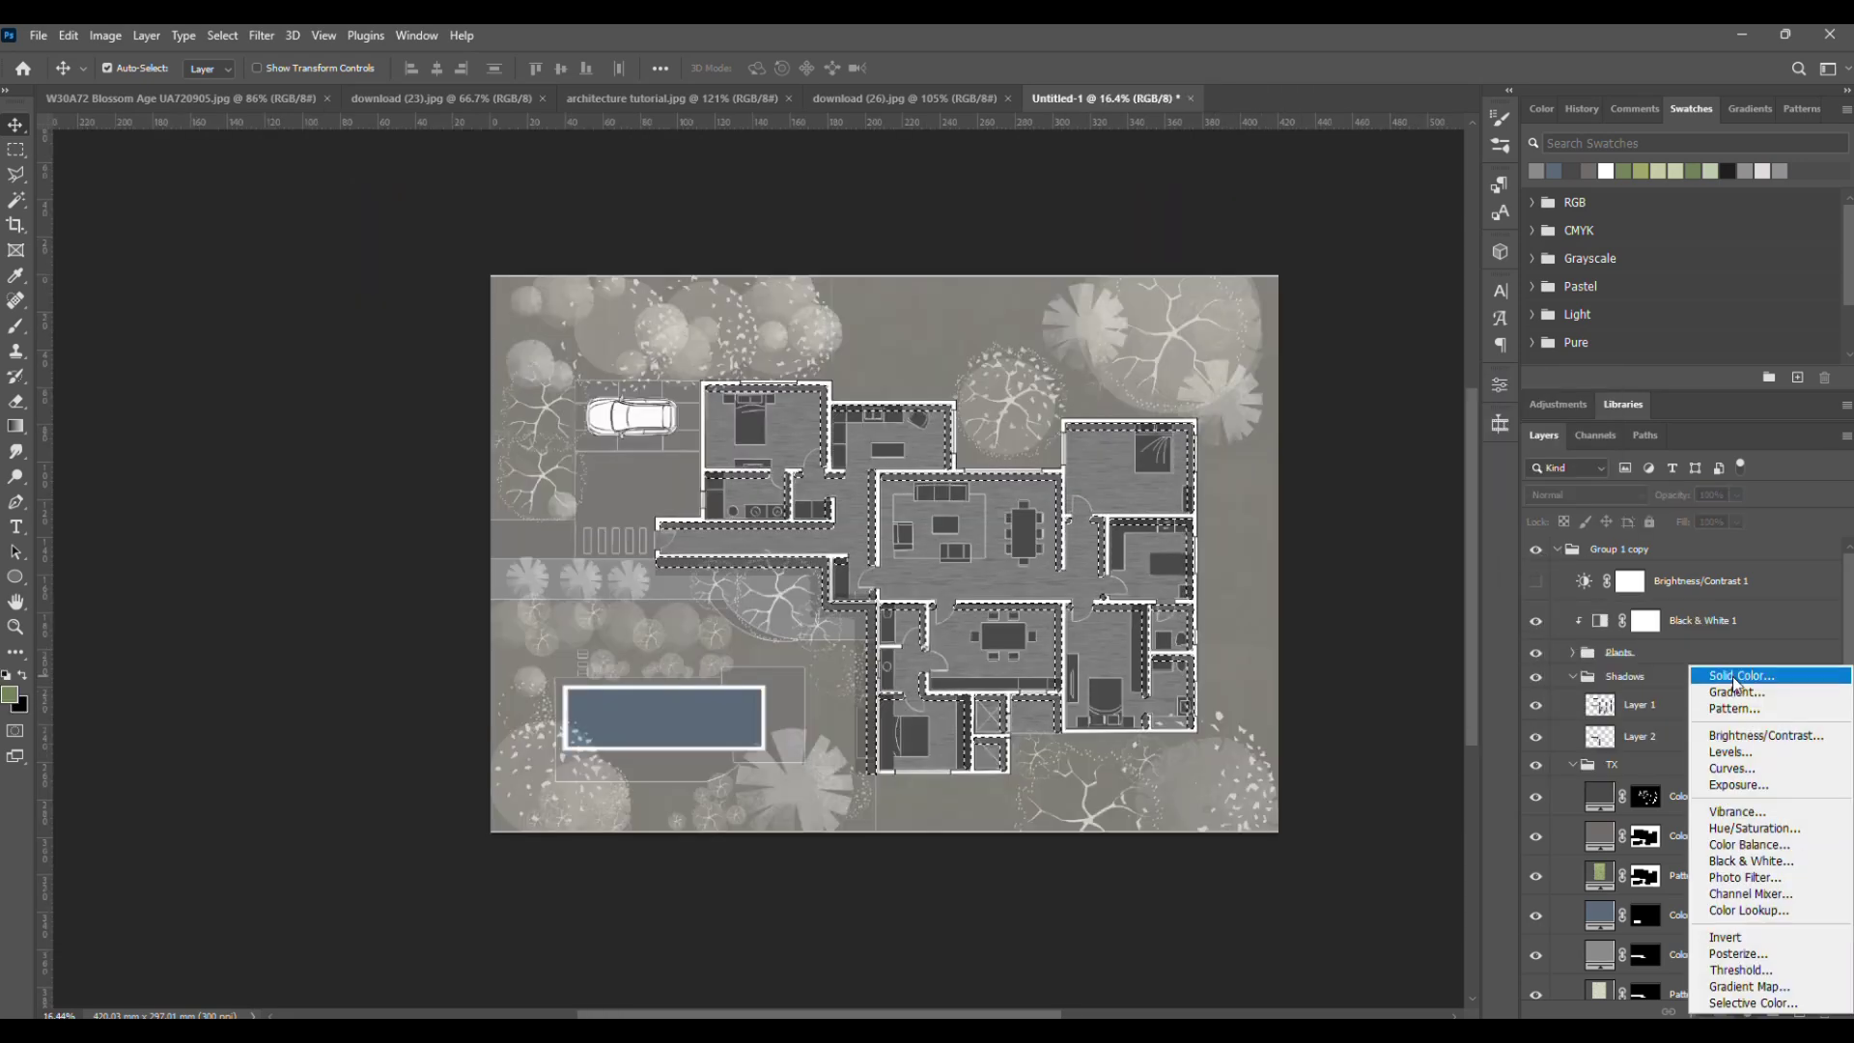
pyautogui.click(1739, 674)
pyautogui.moveTo(1442, 760); pyautogui.dragTo(1438, 793)
pyautogui.click(1239, 639)
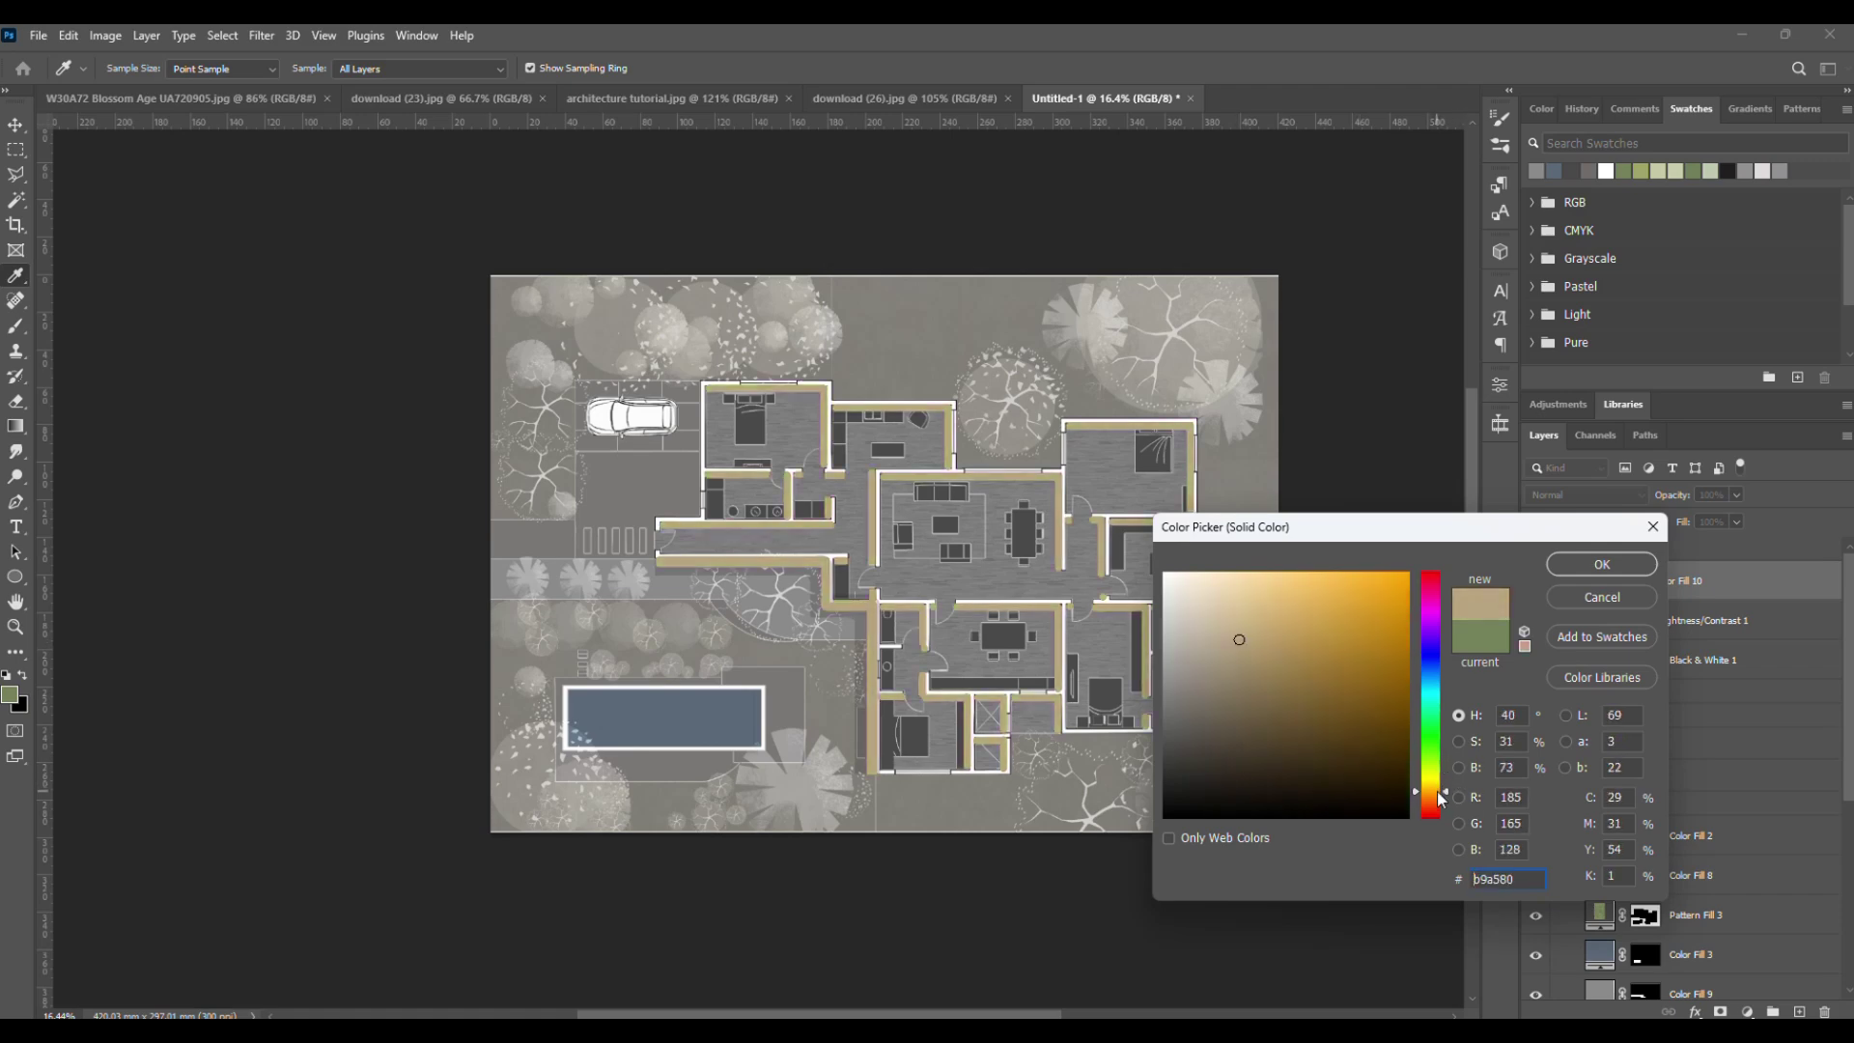
pyautogui.moveTo(1239, 633); pyautogui.dragTo(1221, 596)
pyautogui.click(1602, 564)
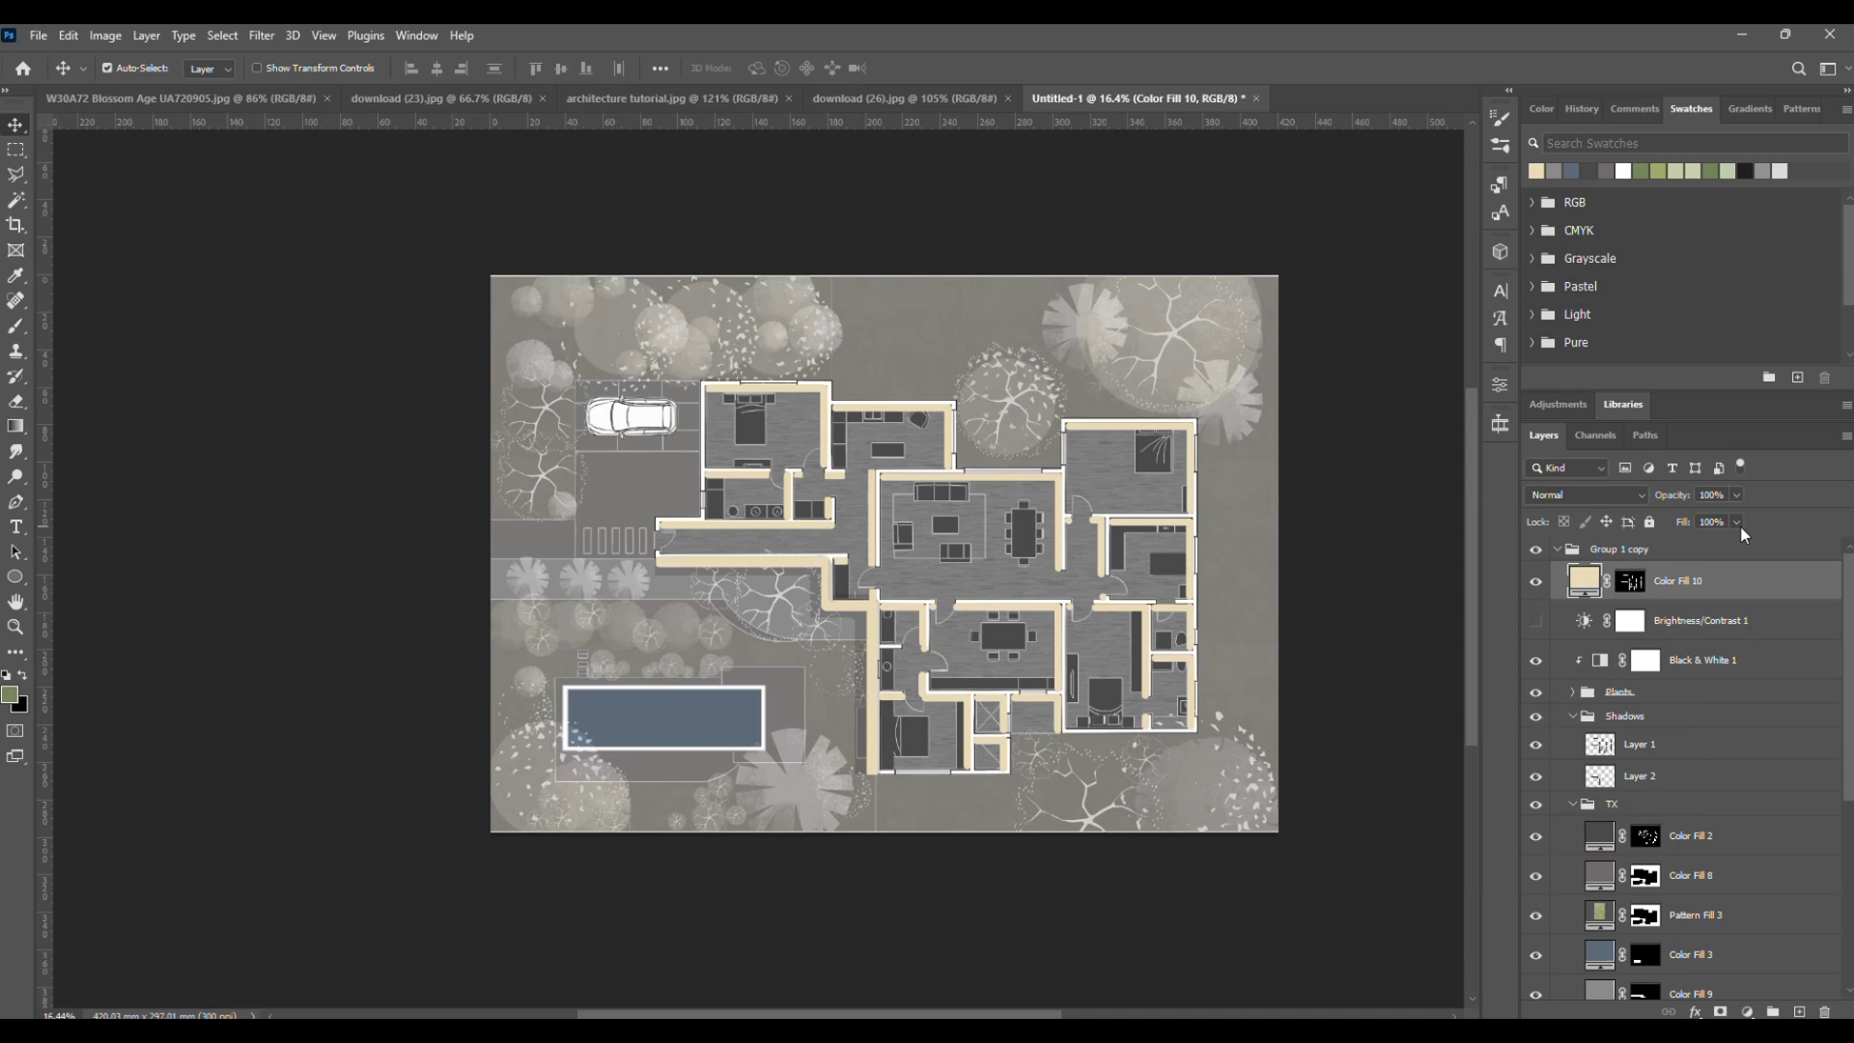
# - Lower the fill percentage of the cream shadow layer and recolour the furniture fill, Color Fill 2, to dark brownish grey
pyautogui.moveTo(1736, 521); pyautogui.dragTo(1708, 553)
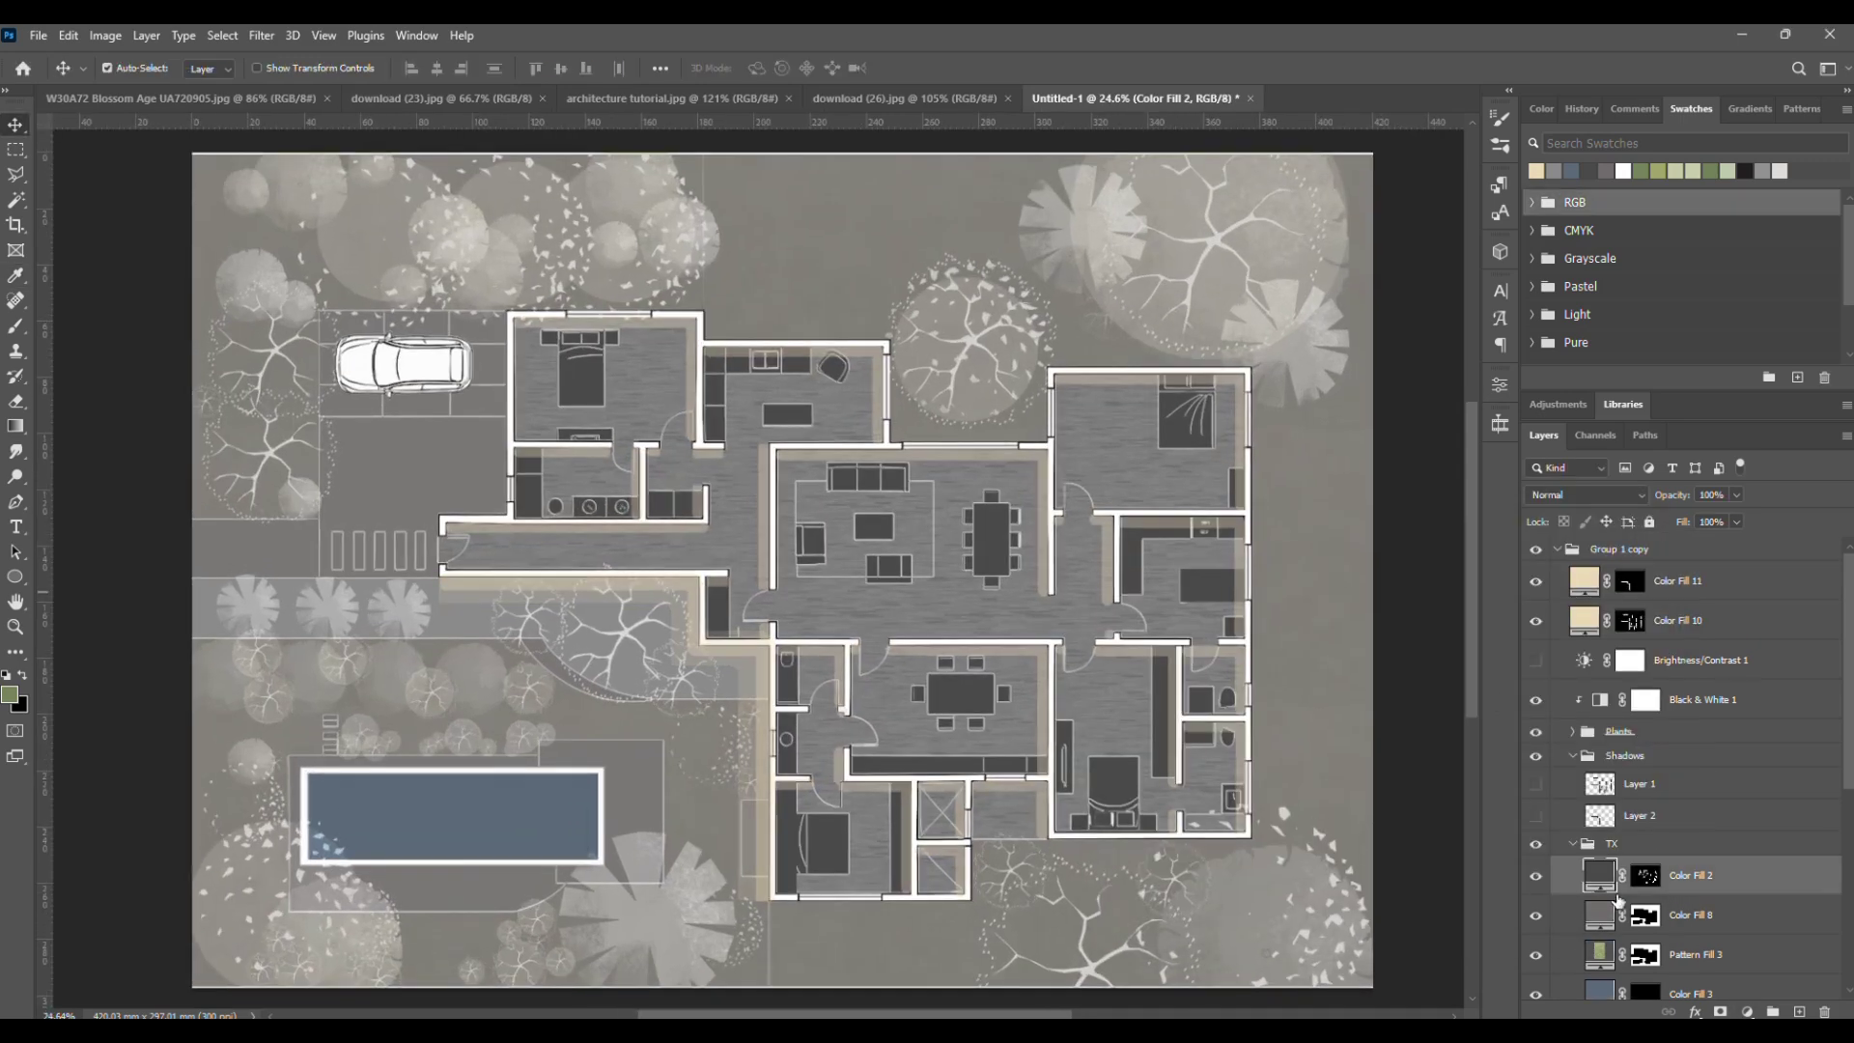
pyautogui.doubleClick(1603, 879)
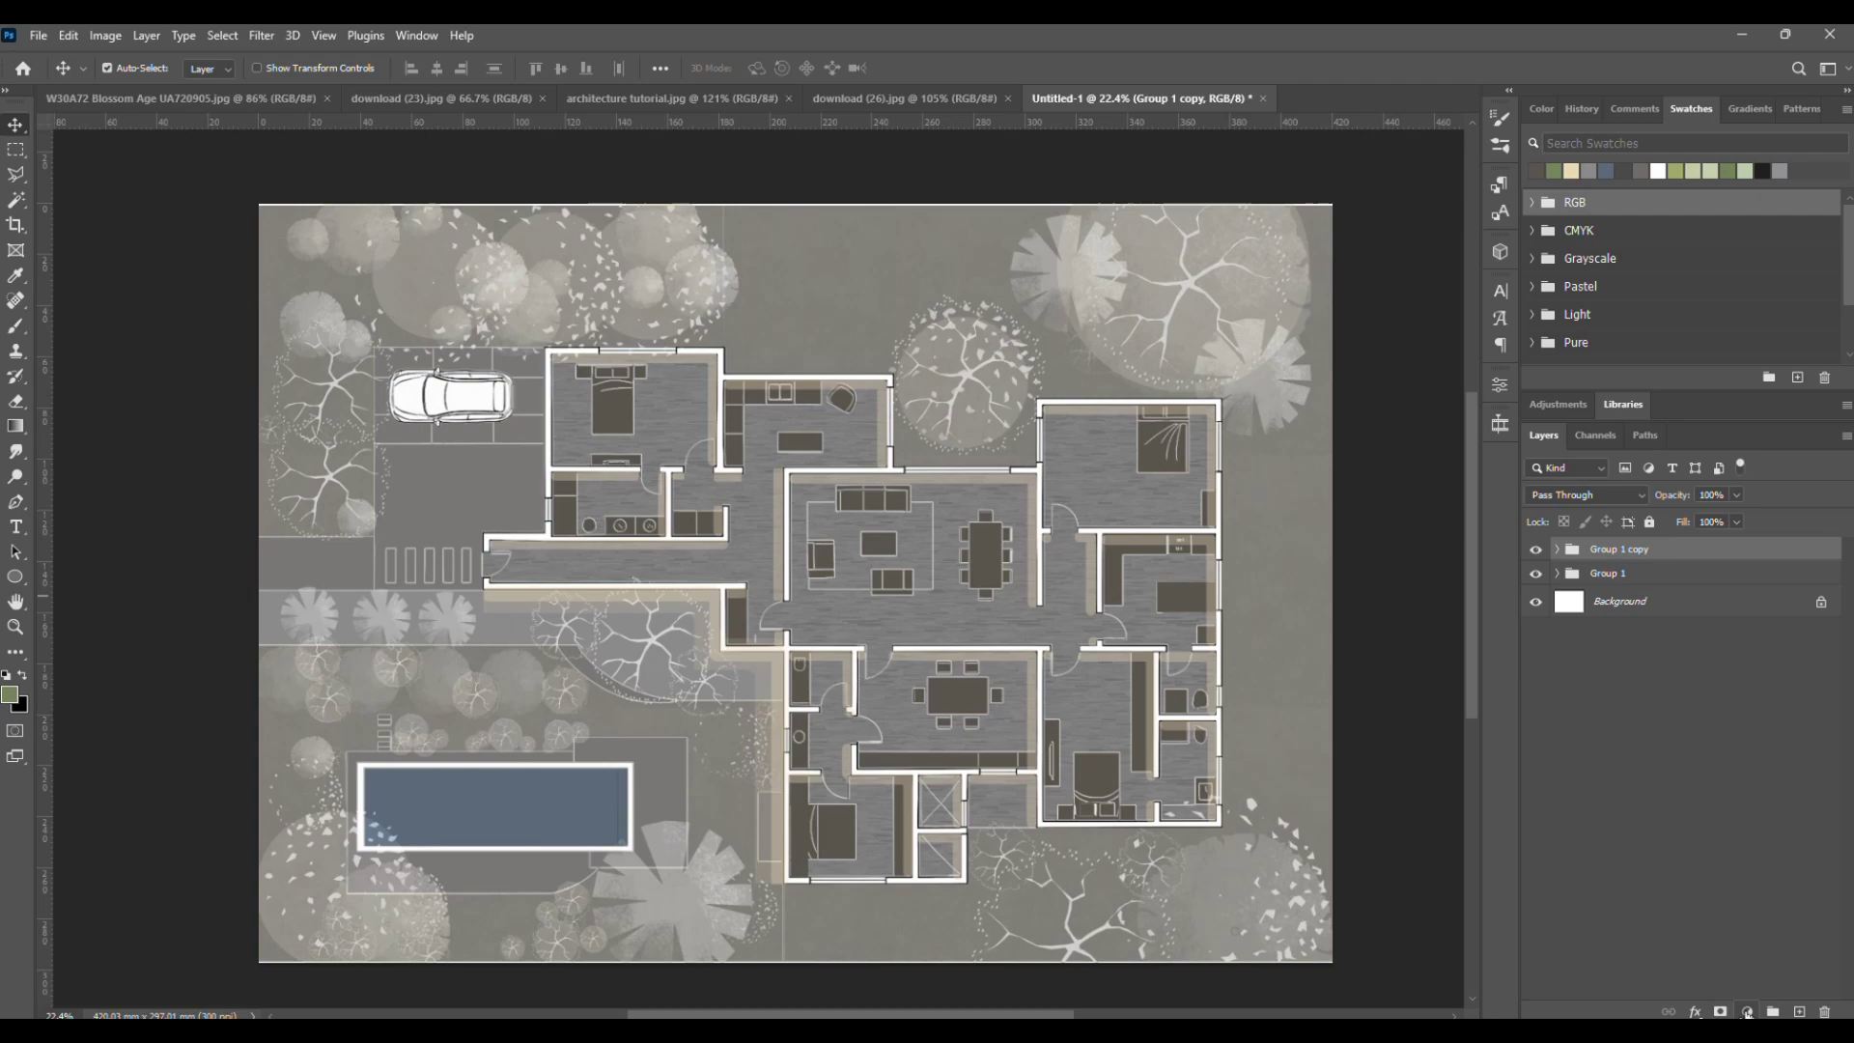
# - Add a dark brown Solid Color fill (RGB 60, 55, 46) above Group 1 copy and set it to Overlay mode
pyautogui.click(1746, 1012)
pyautogui.click(1724, 669)
pyautogui.click(1221, 758)
pyautogui.click(1430, 792)
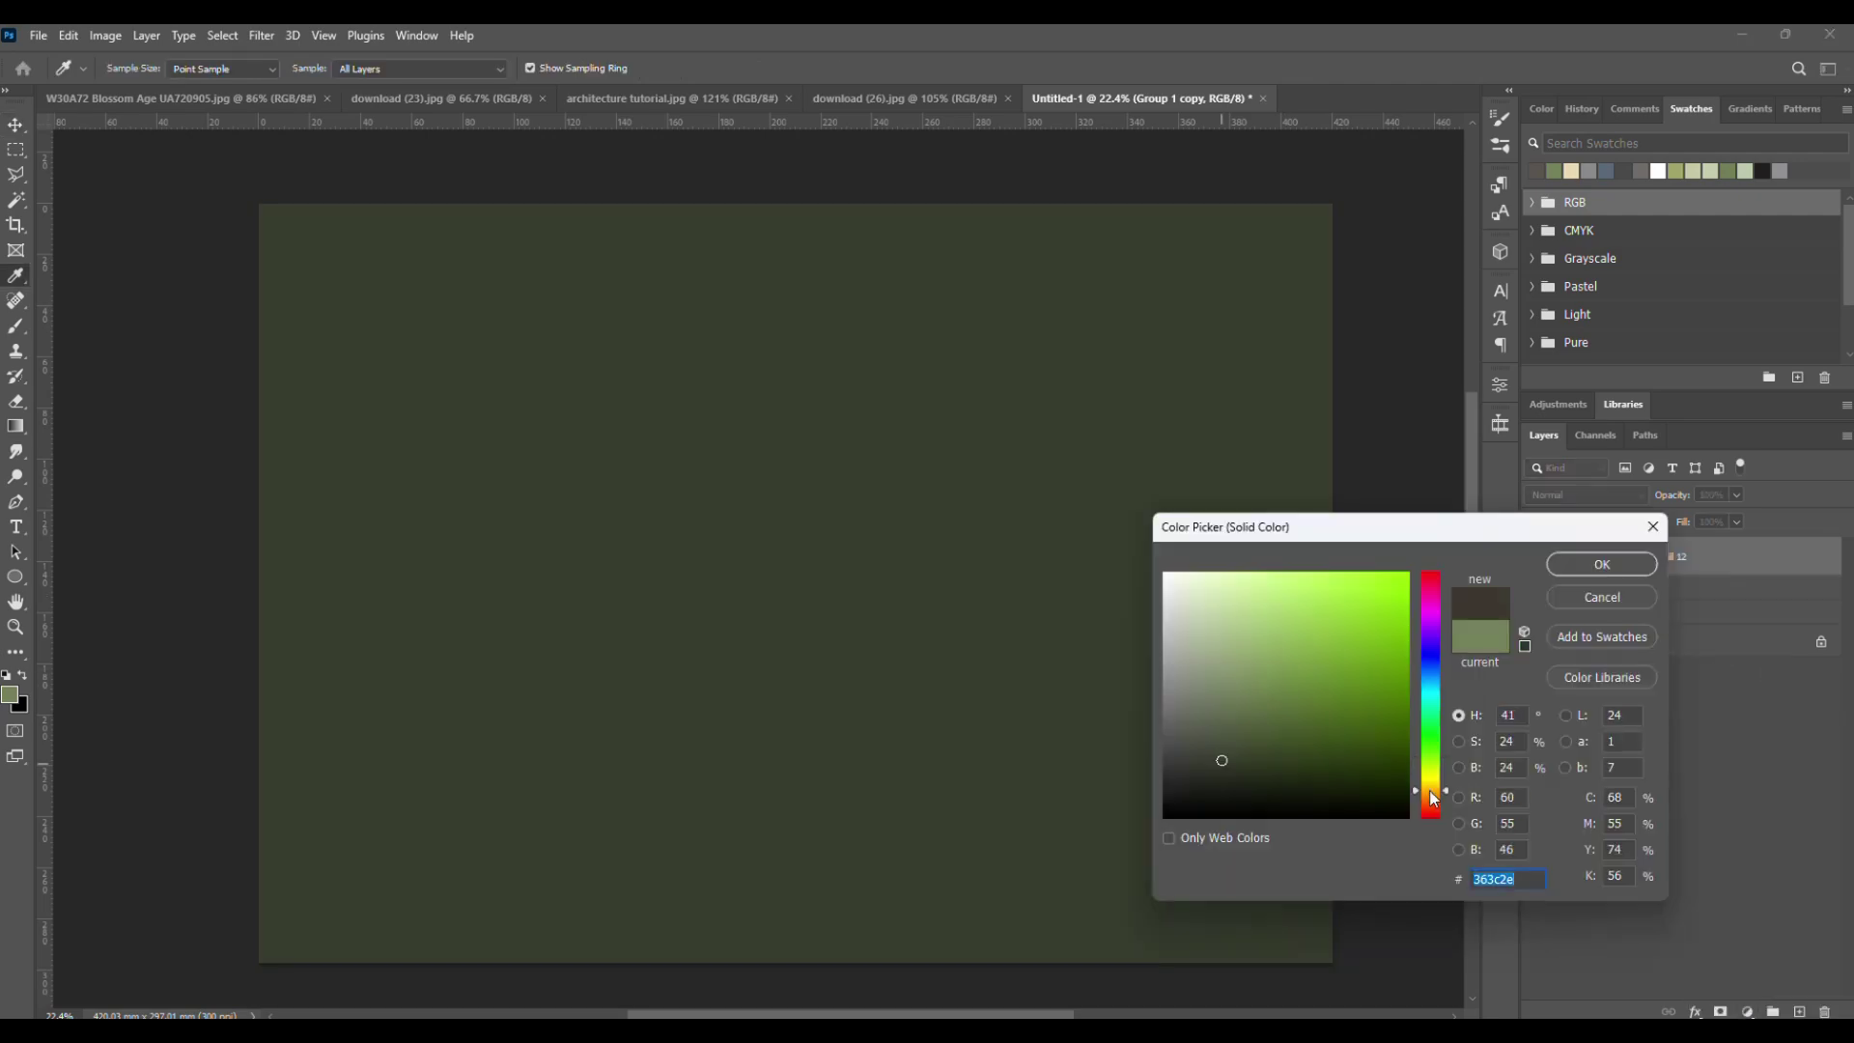
pyautogui.click(1602, 564)
pyautogui.click(1578, 497)
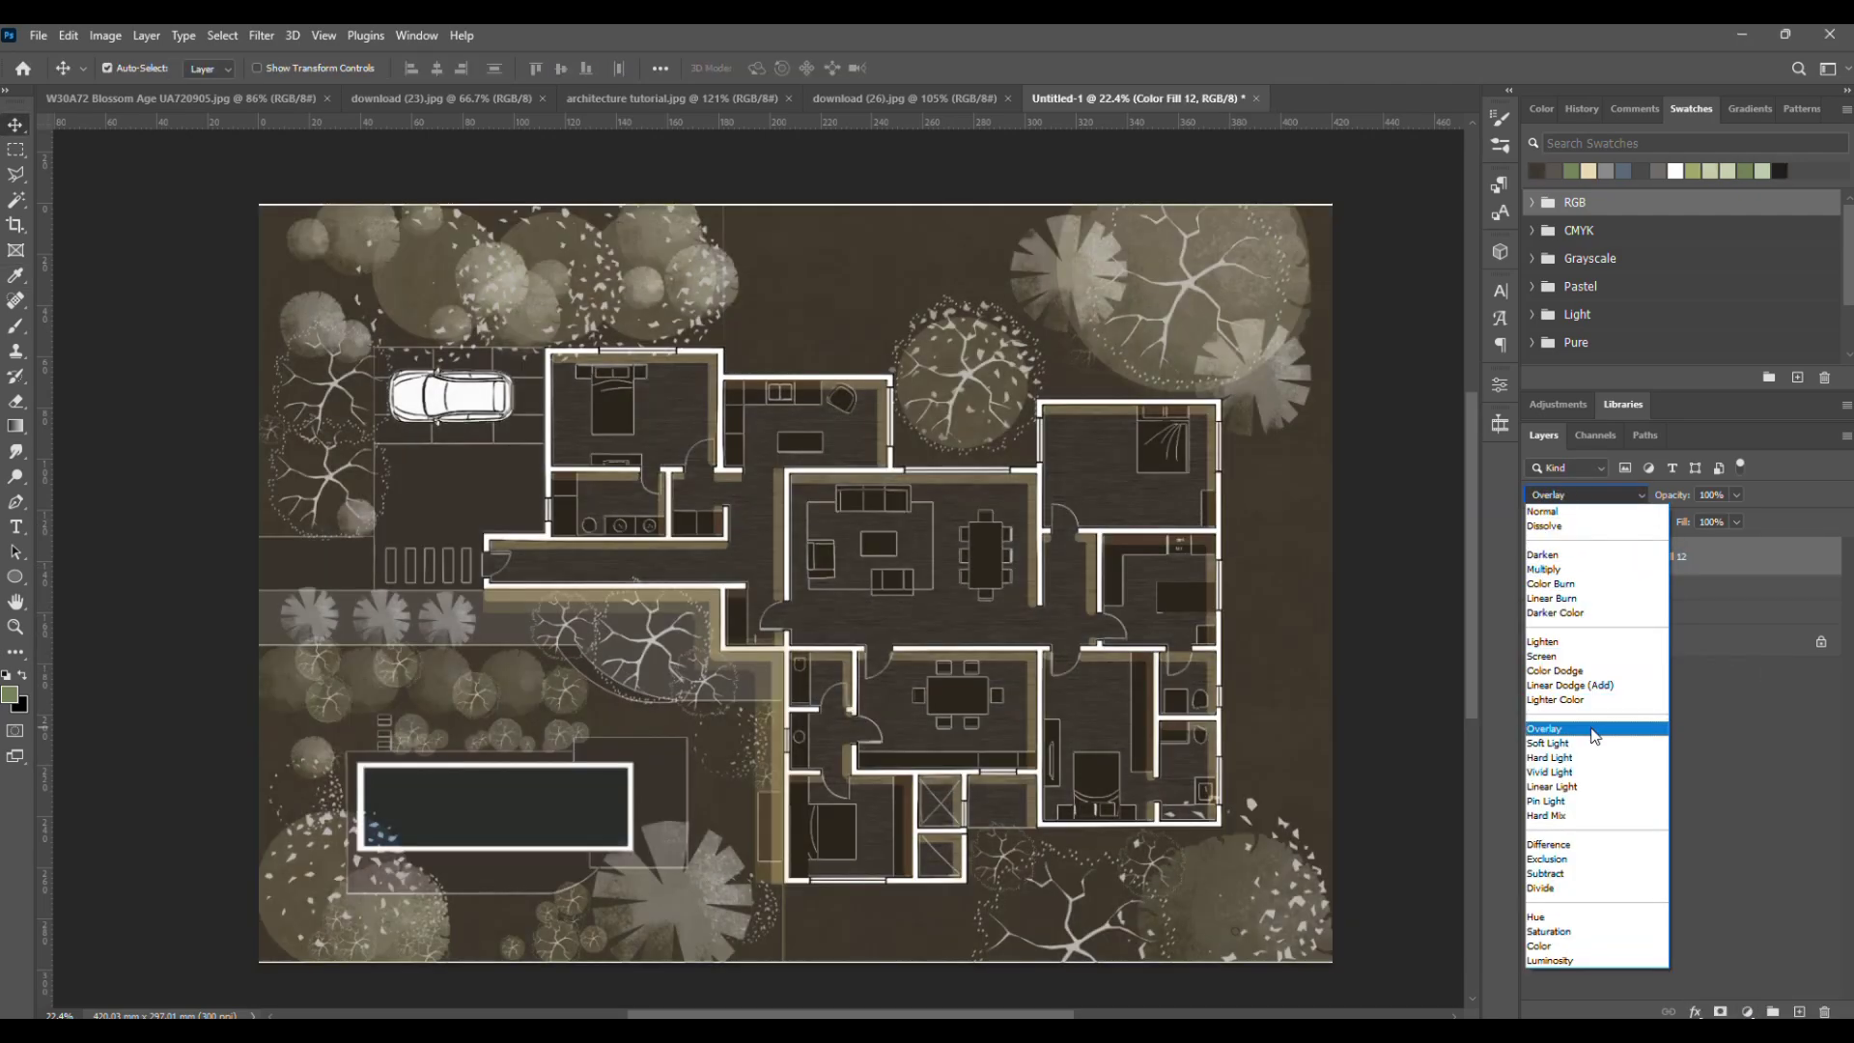
pyautogui.click(1592, 730)
# - Set the fill of the Overlay colour layer, Color Fill 12, to 48% and recolour it to a dark bluish purple
pyautogui.click(1536, 589)
pyautogui.click(1536, 589)
pyautogui.click(1736, 523)
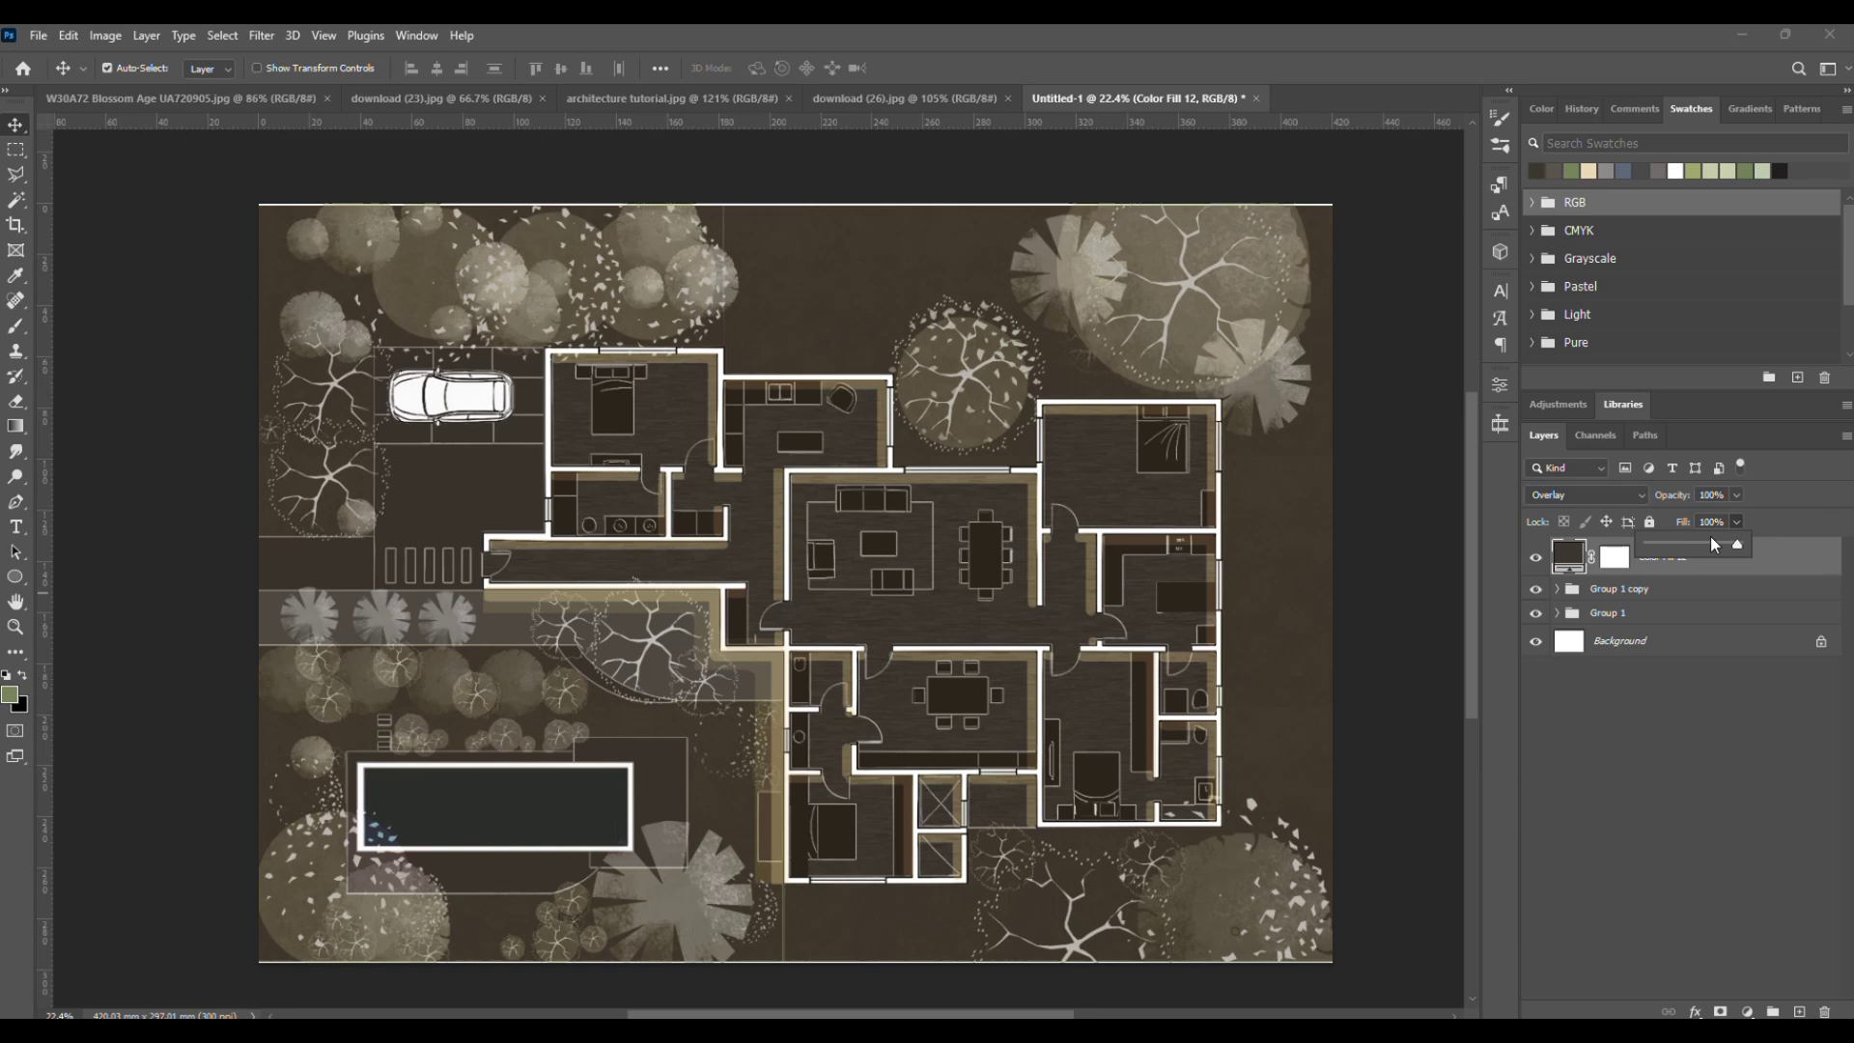
pyautogui.moveTo(1713, 540); pyautogui.dragTo(1676, 543)
pyautogui.doubleClick(1568, 556)
pyautogui.moveTo(1445, 792); pyautogui.dragTo(1448, 660)
pyautogui.click(1602, 564)
# - Compare the dark variation with the original green plan by toggling the visibility of Color Fill 12 and Group 1 copy
pyautogui.click(1535, 557)
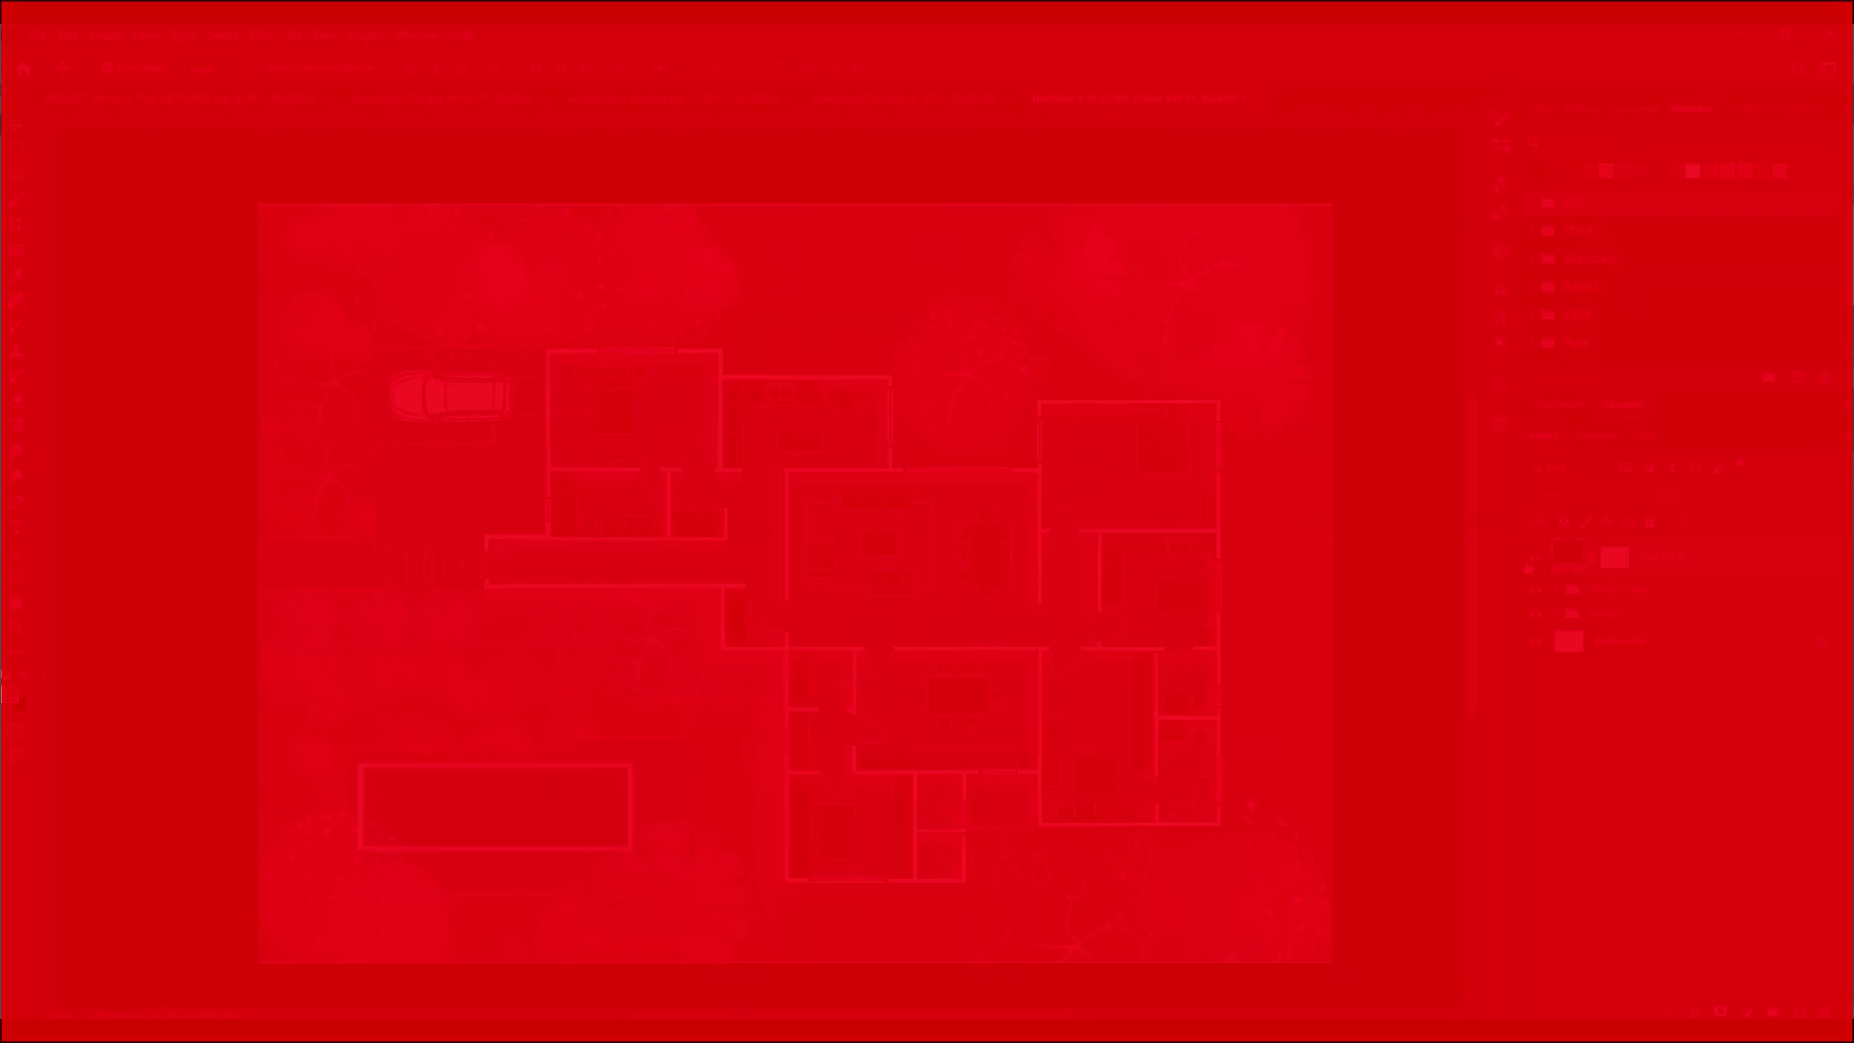
pyautogui.click(1535, 557)
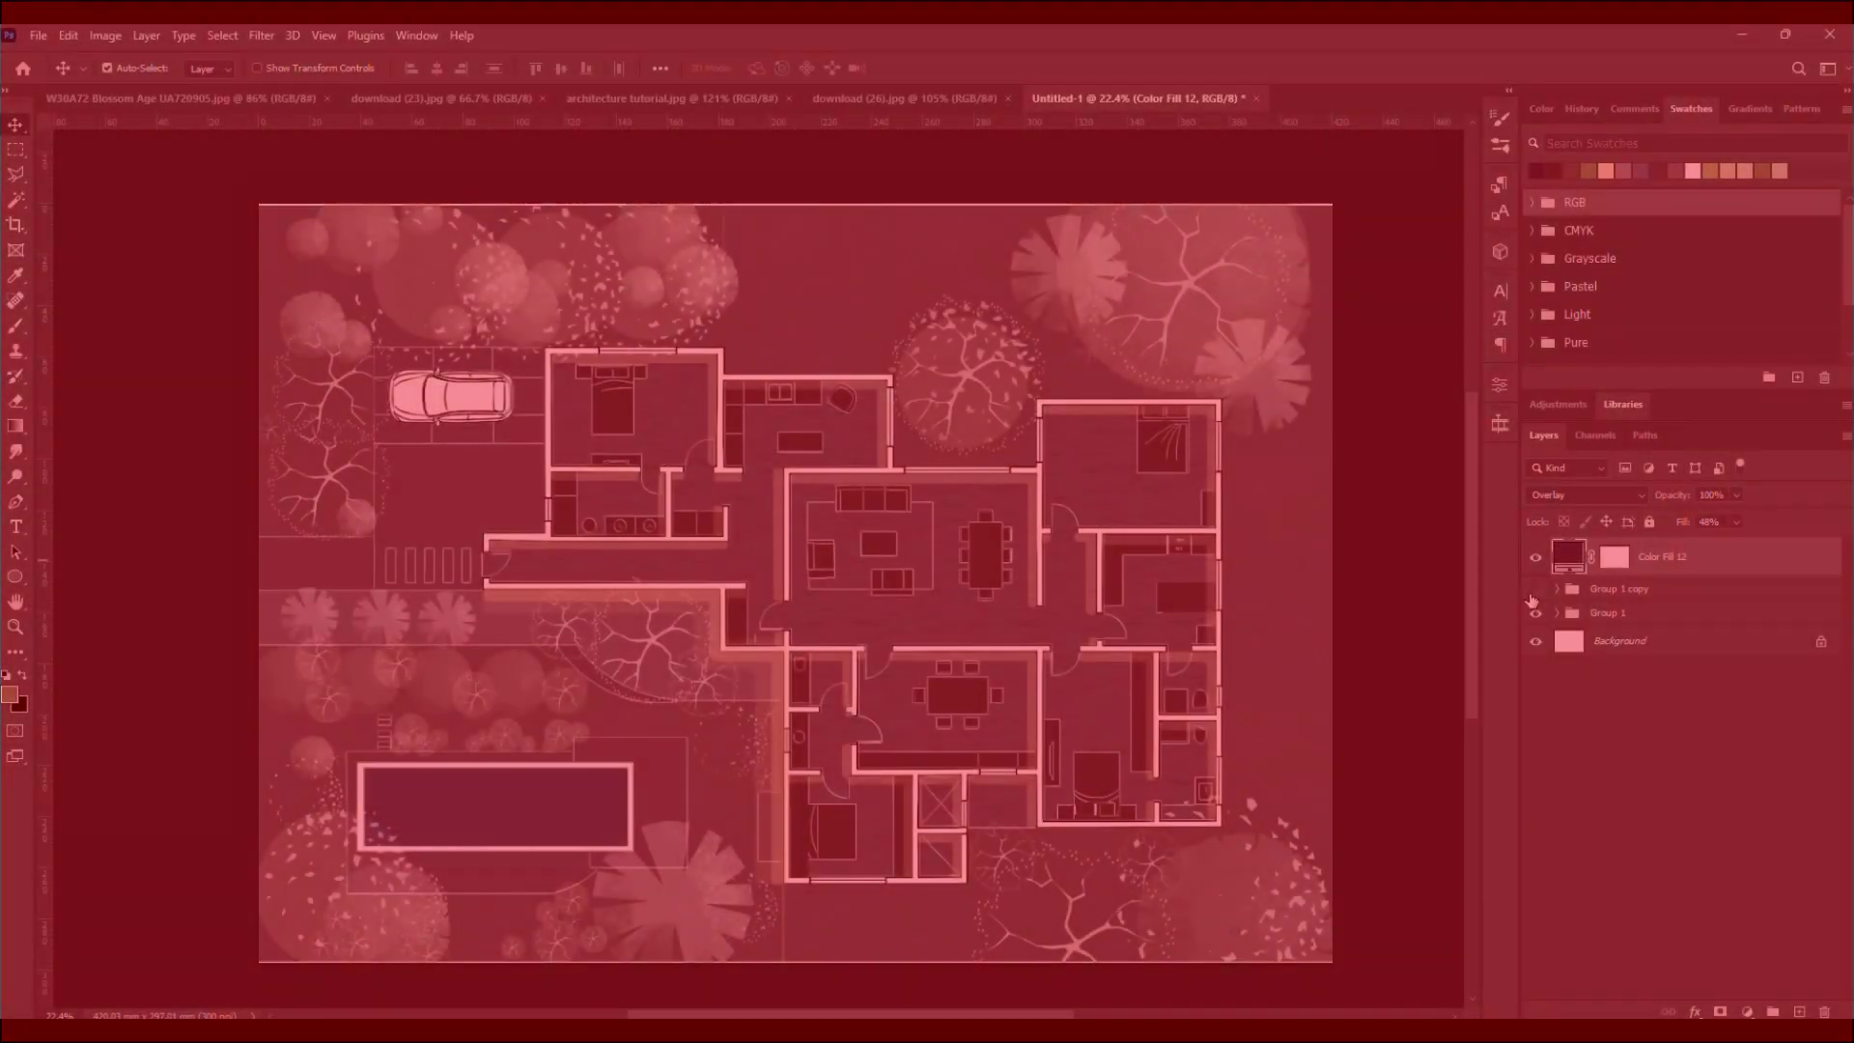
pyautogui.click(1533, 592)
pyautogui.click(1533, 591)
pyautogui.click(1533, 592)
pyautogui.click(1533, 591)
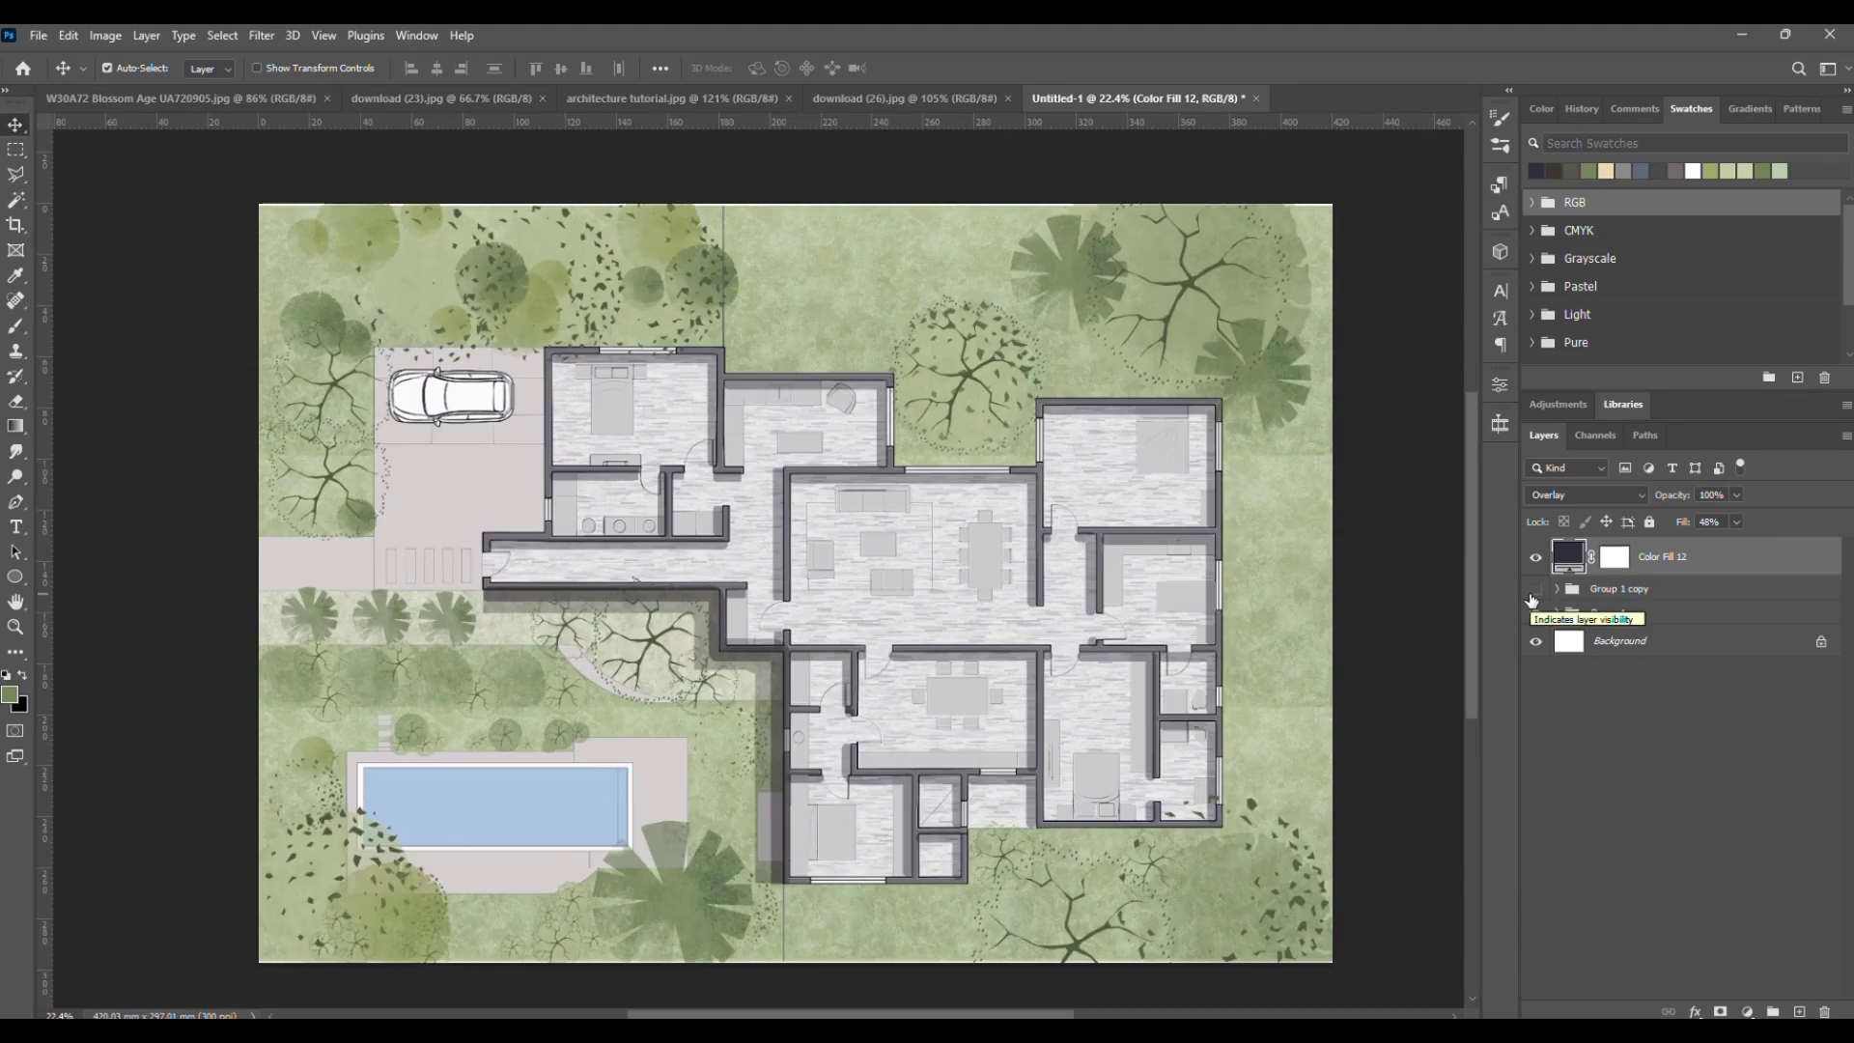
pyautogui.click(1533, 595)
pyautogui.click(1532, 595)
pyautogui.click(1536, 560)
pyautogui.click(1536, 559)
pyautogui.click(1619, 589)
pyautogui.click(1533, 589)
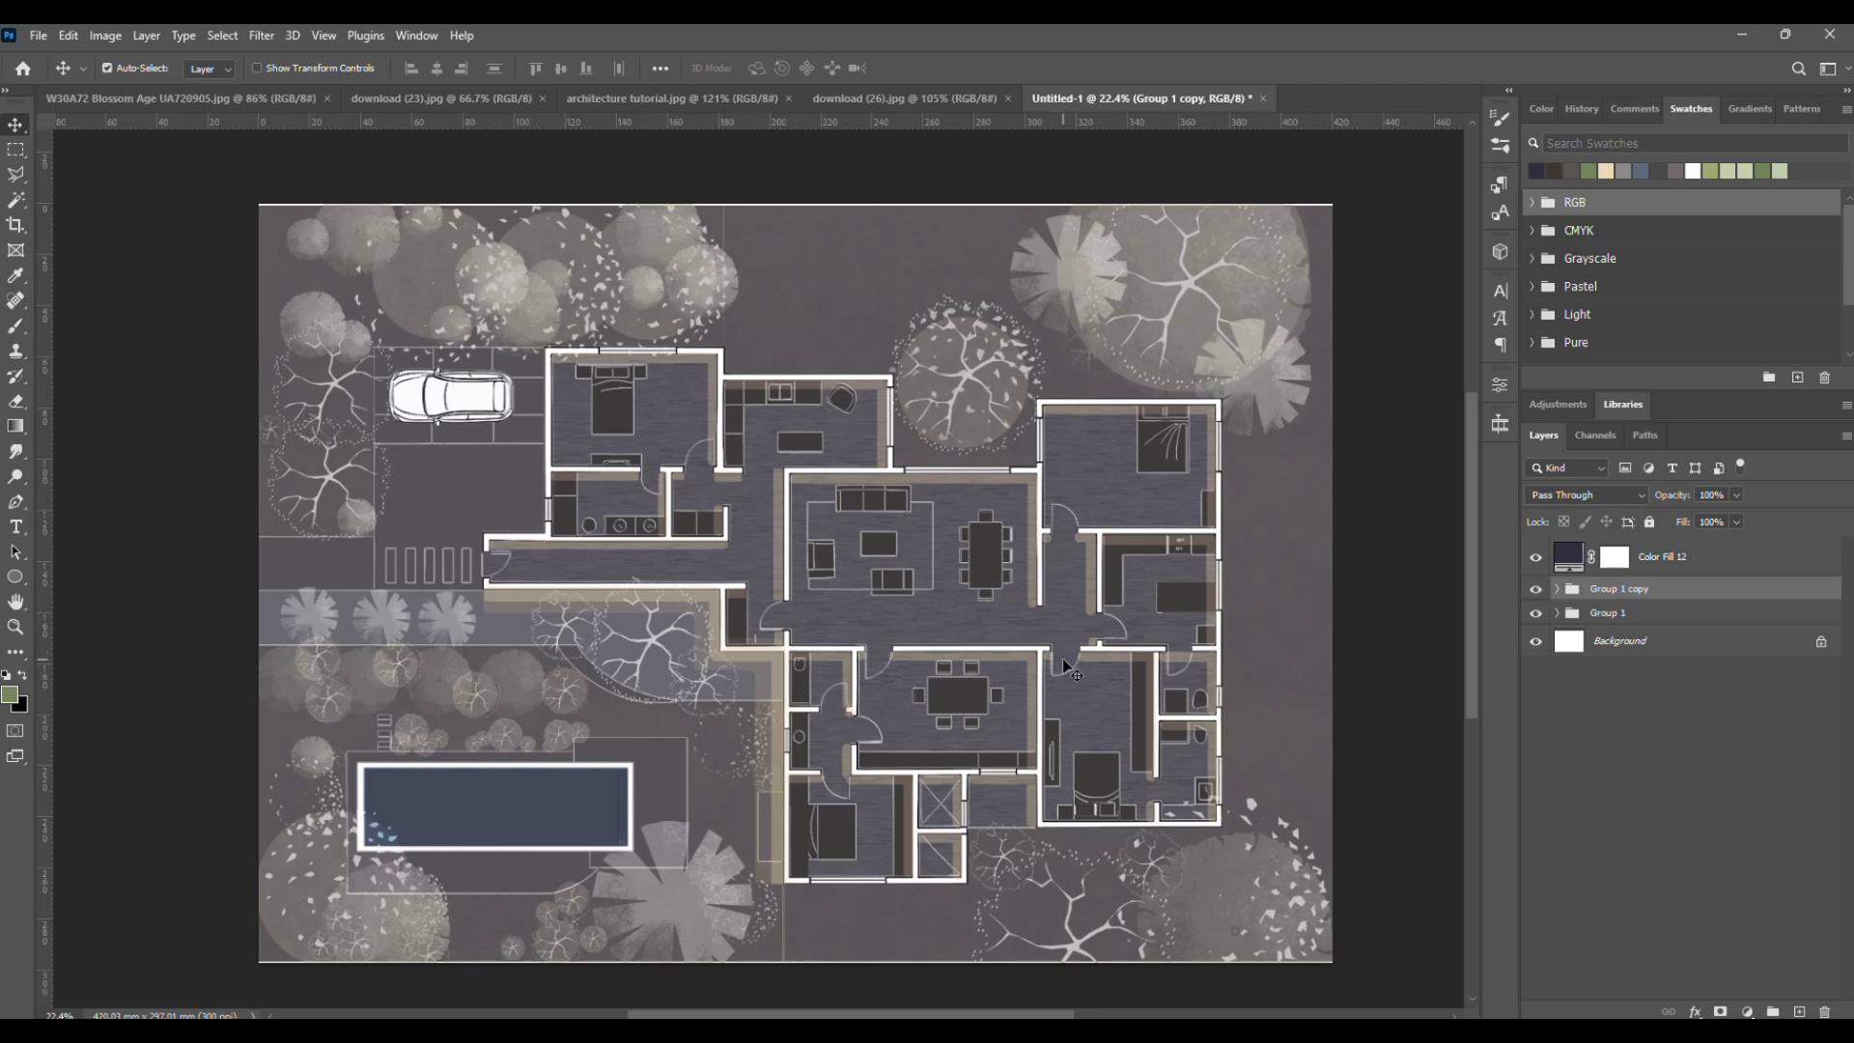
pyautogui.moveTo(768, 678); pyautogui.dragTo(762, 666)
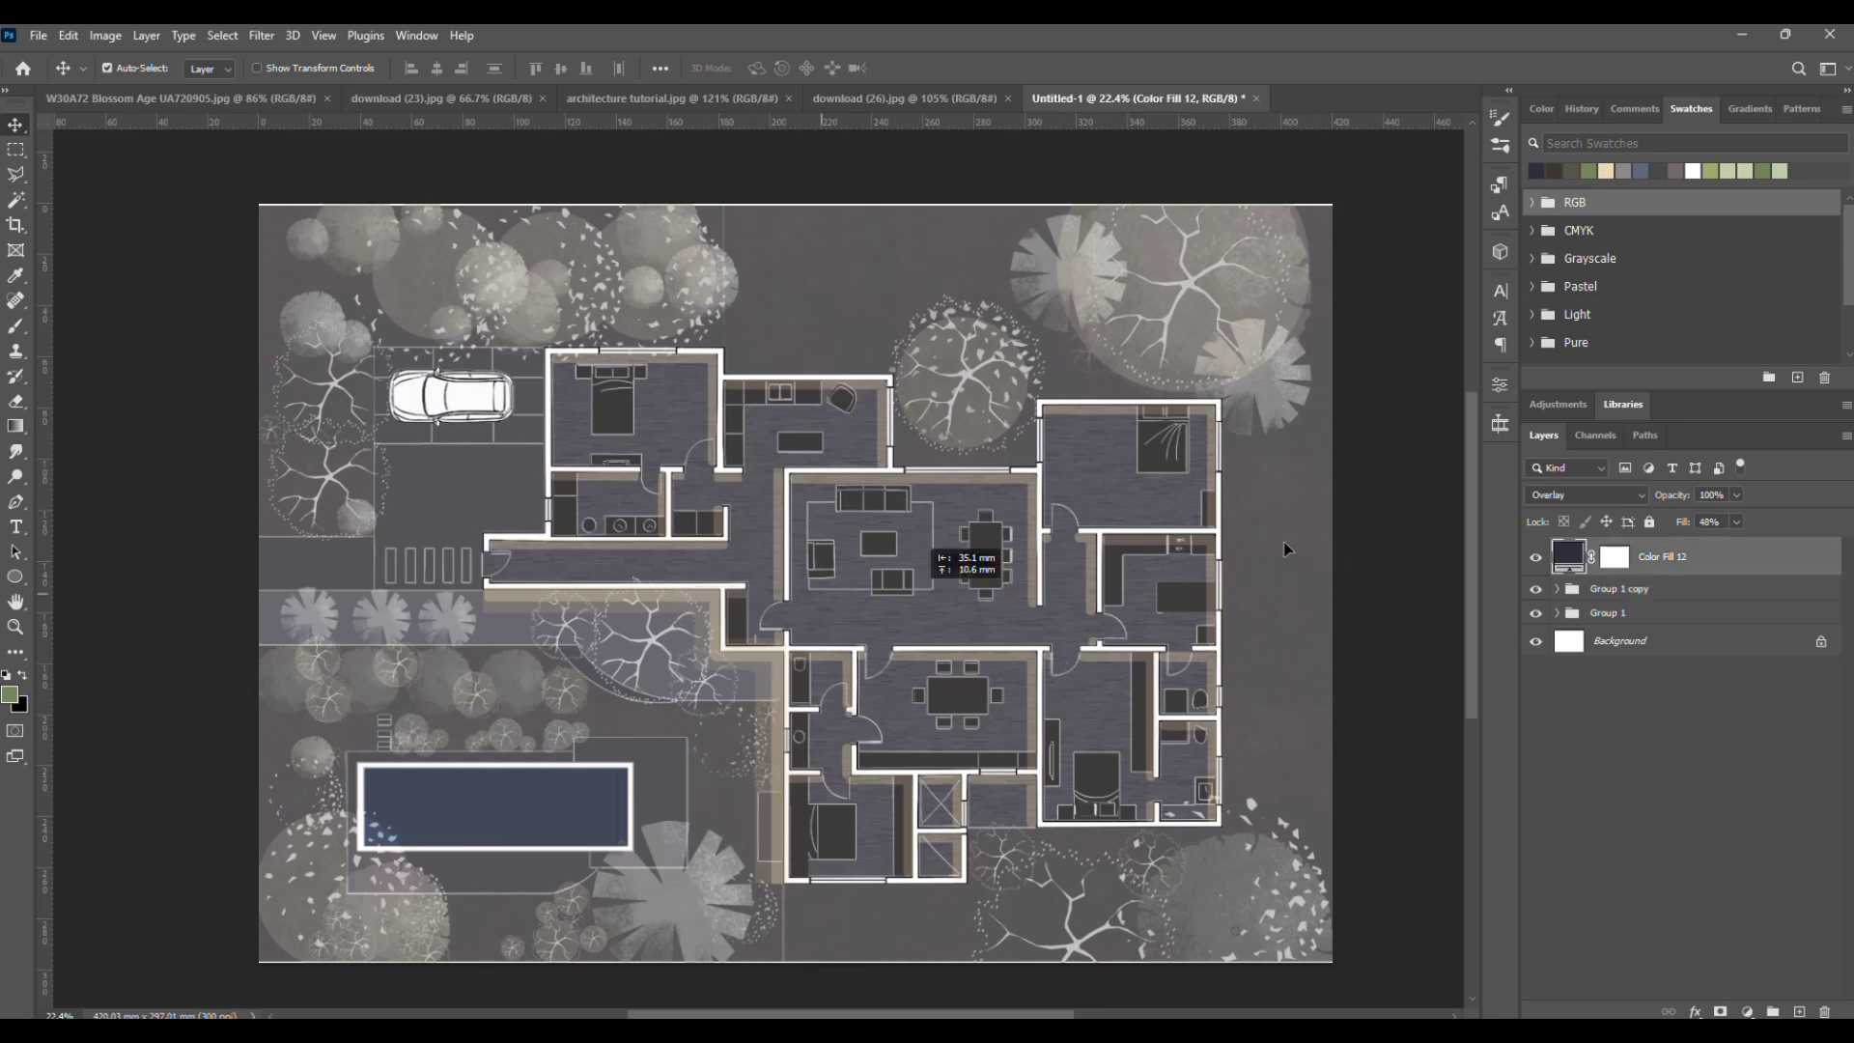
pyautogui.scroll(1, 971, 145)
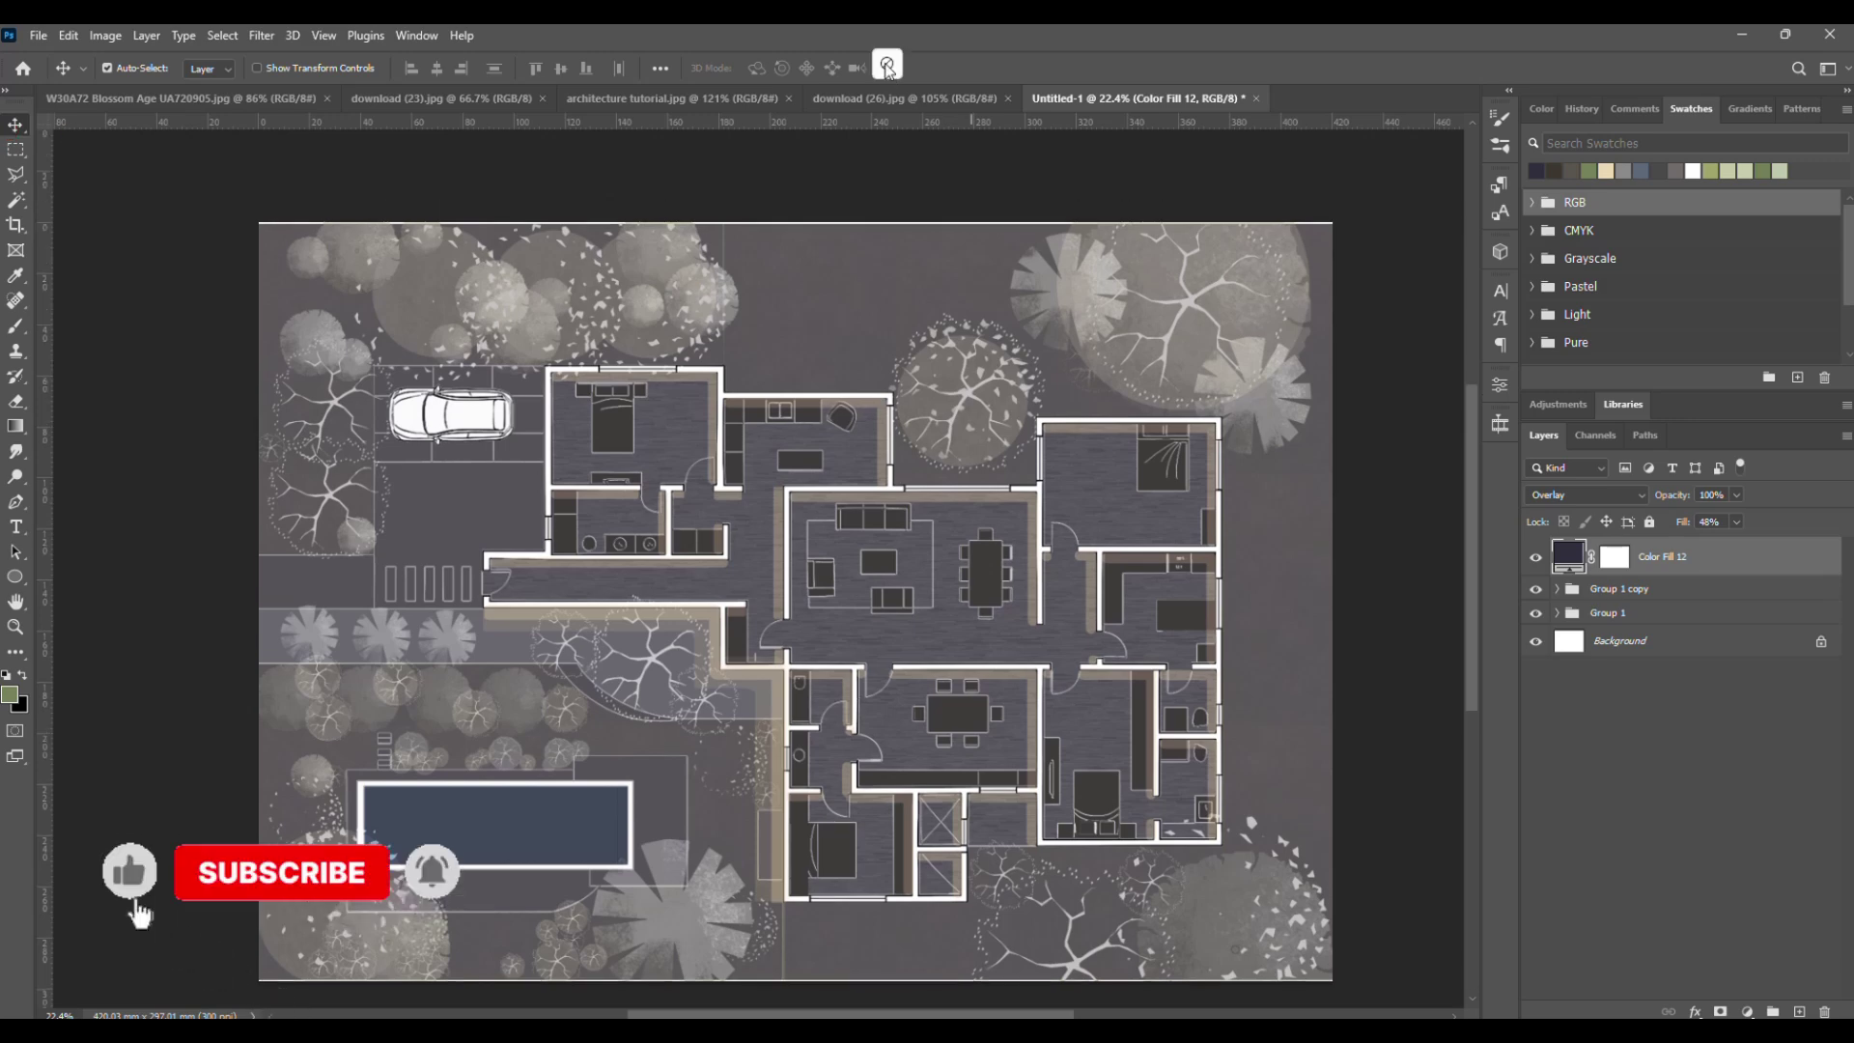